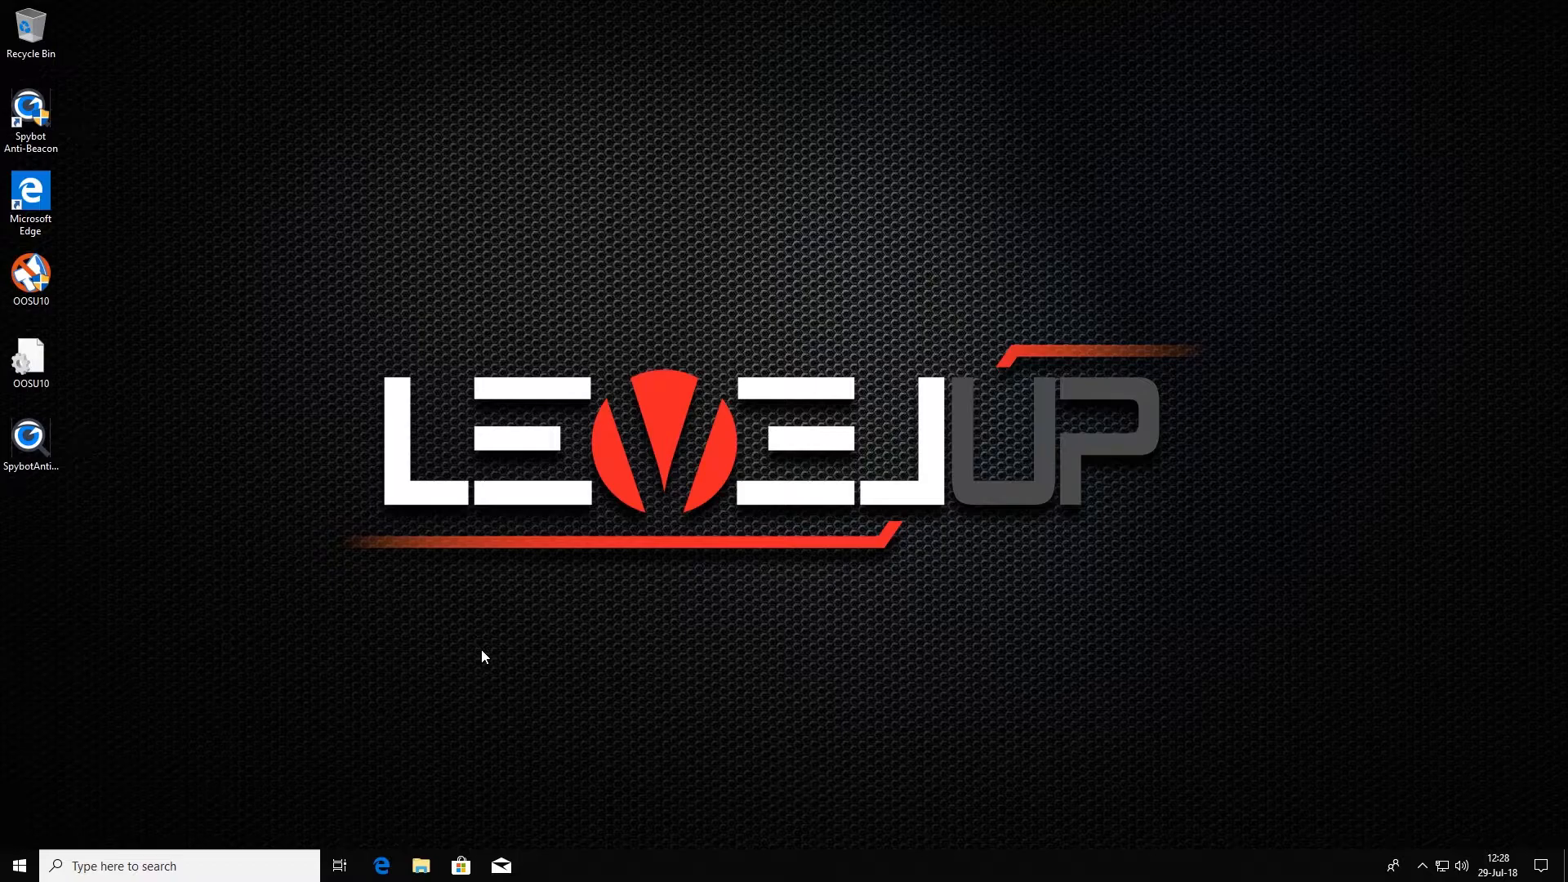
Step: Unpin the Mail app and the Microsoft Store from the taskbar
right_click(504, 864)
left_click(506, 833)
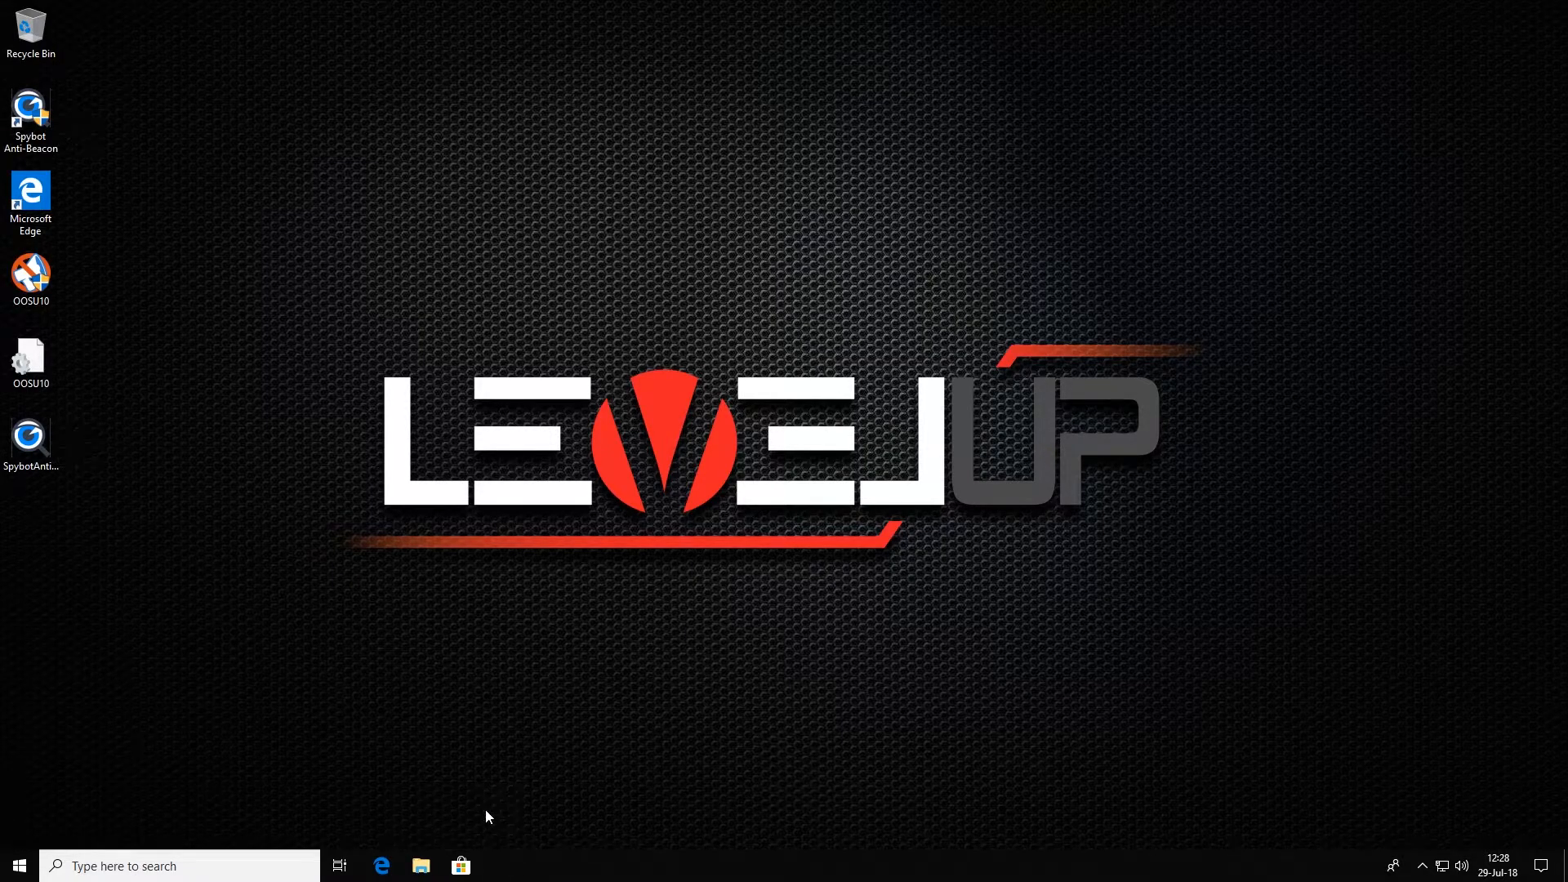
right_click(462, 869)
left_click(452, 837)
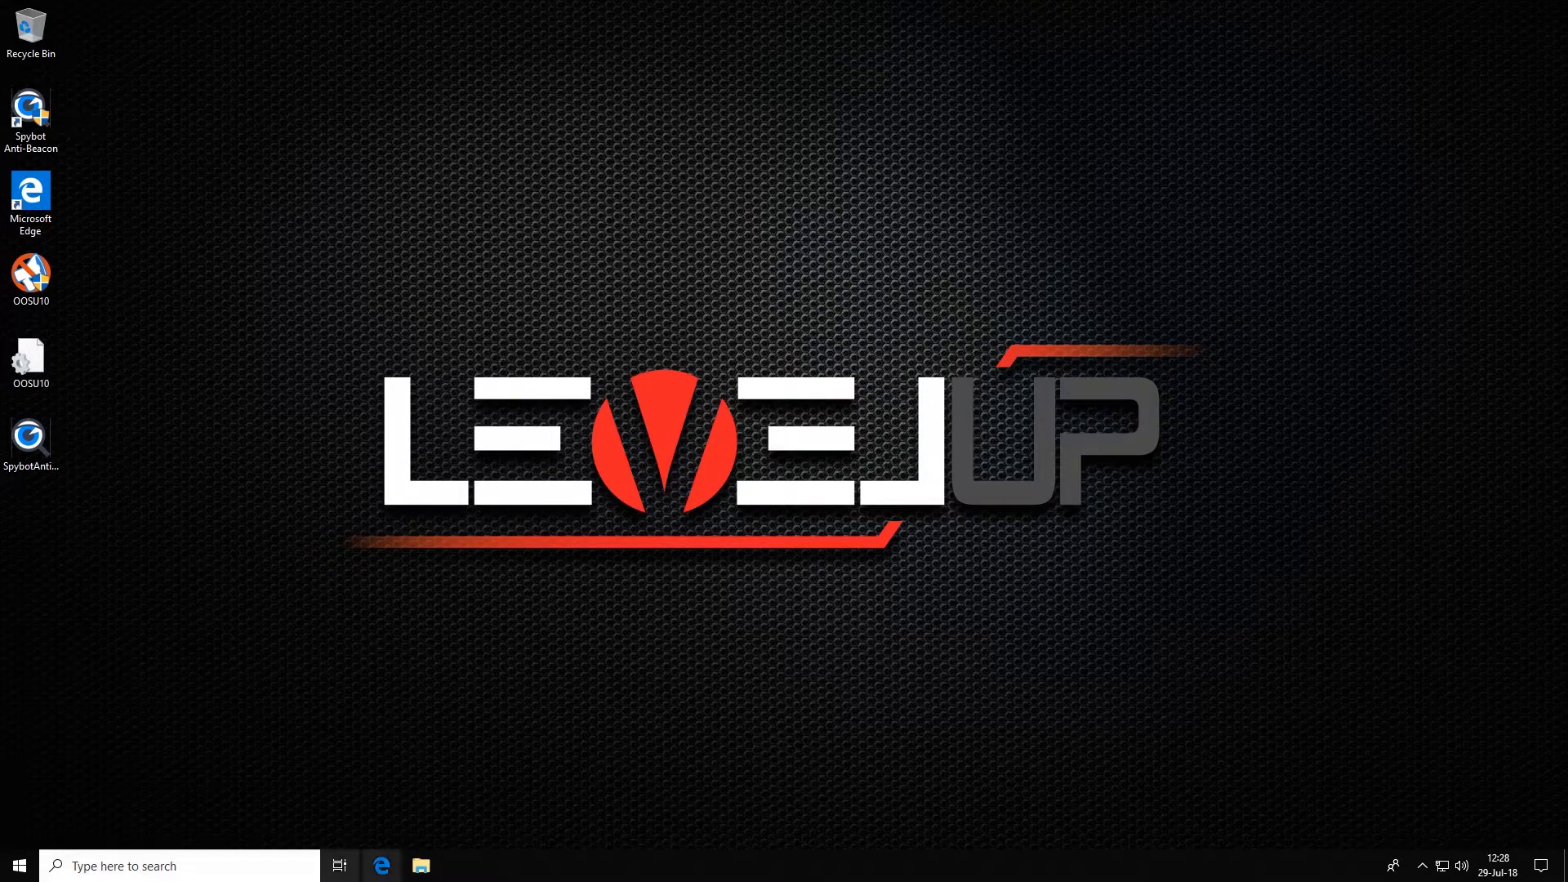
Step: Hide the Task View button and the People icon on the taskbar
right_click(337, 864)
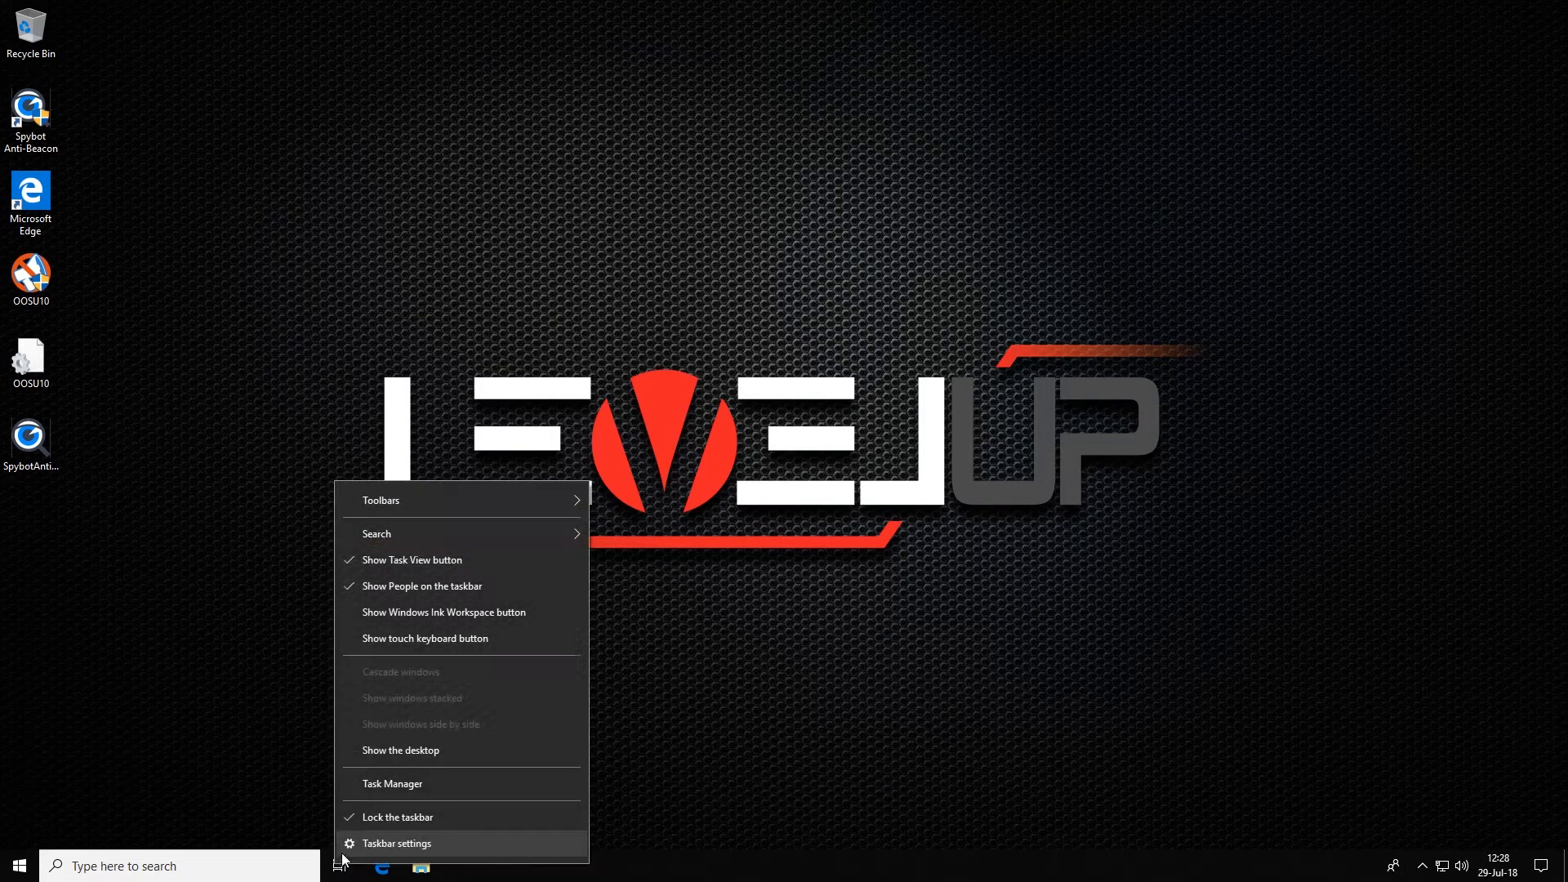
left_click(423, 565)
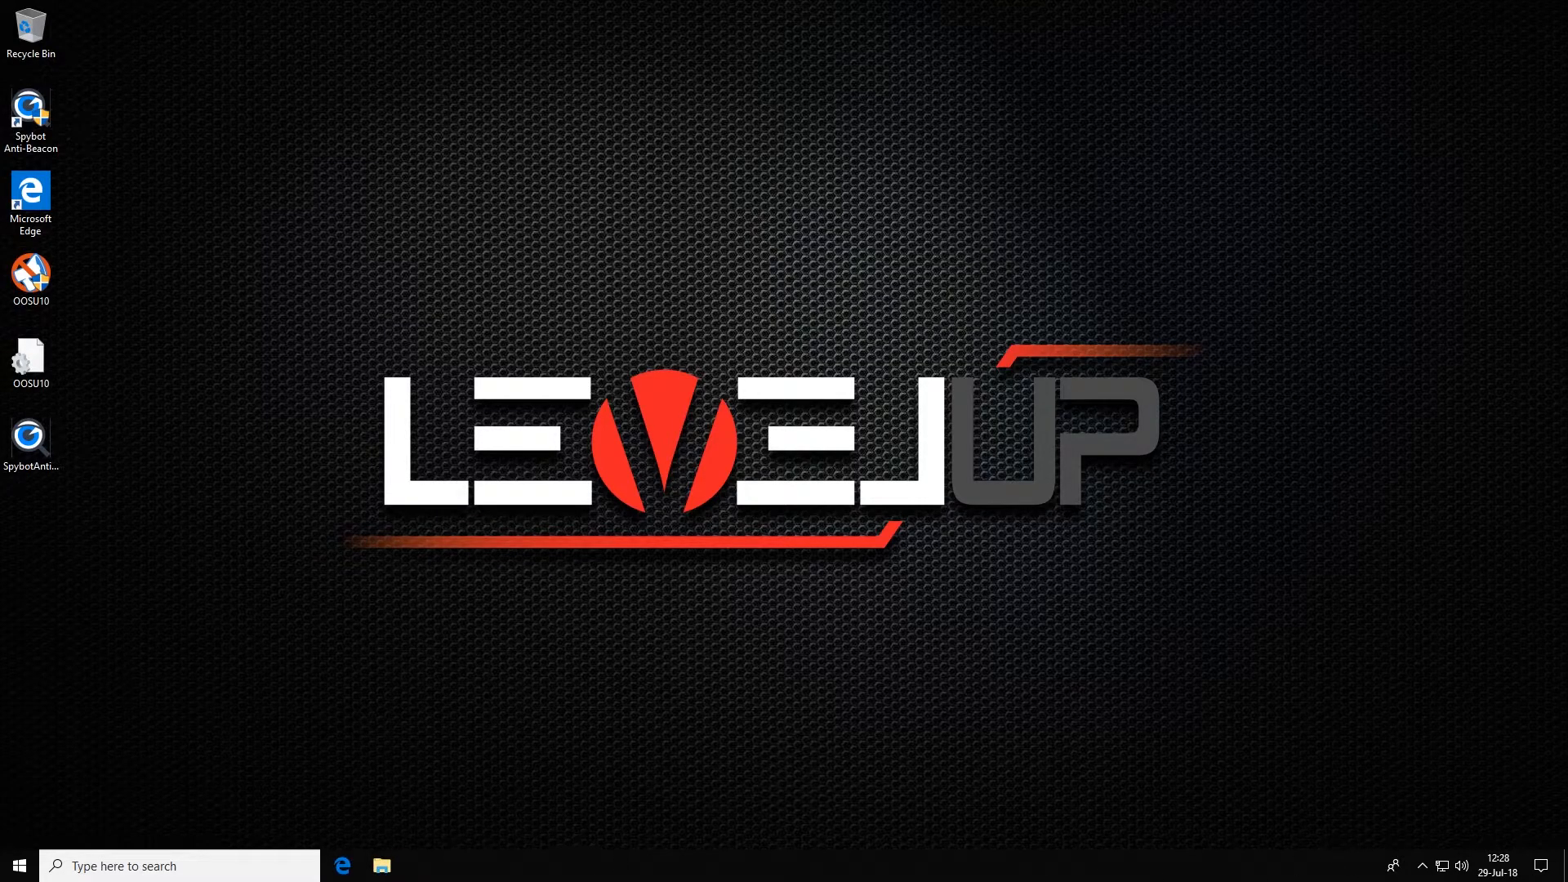
right_click(1392, 870)
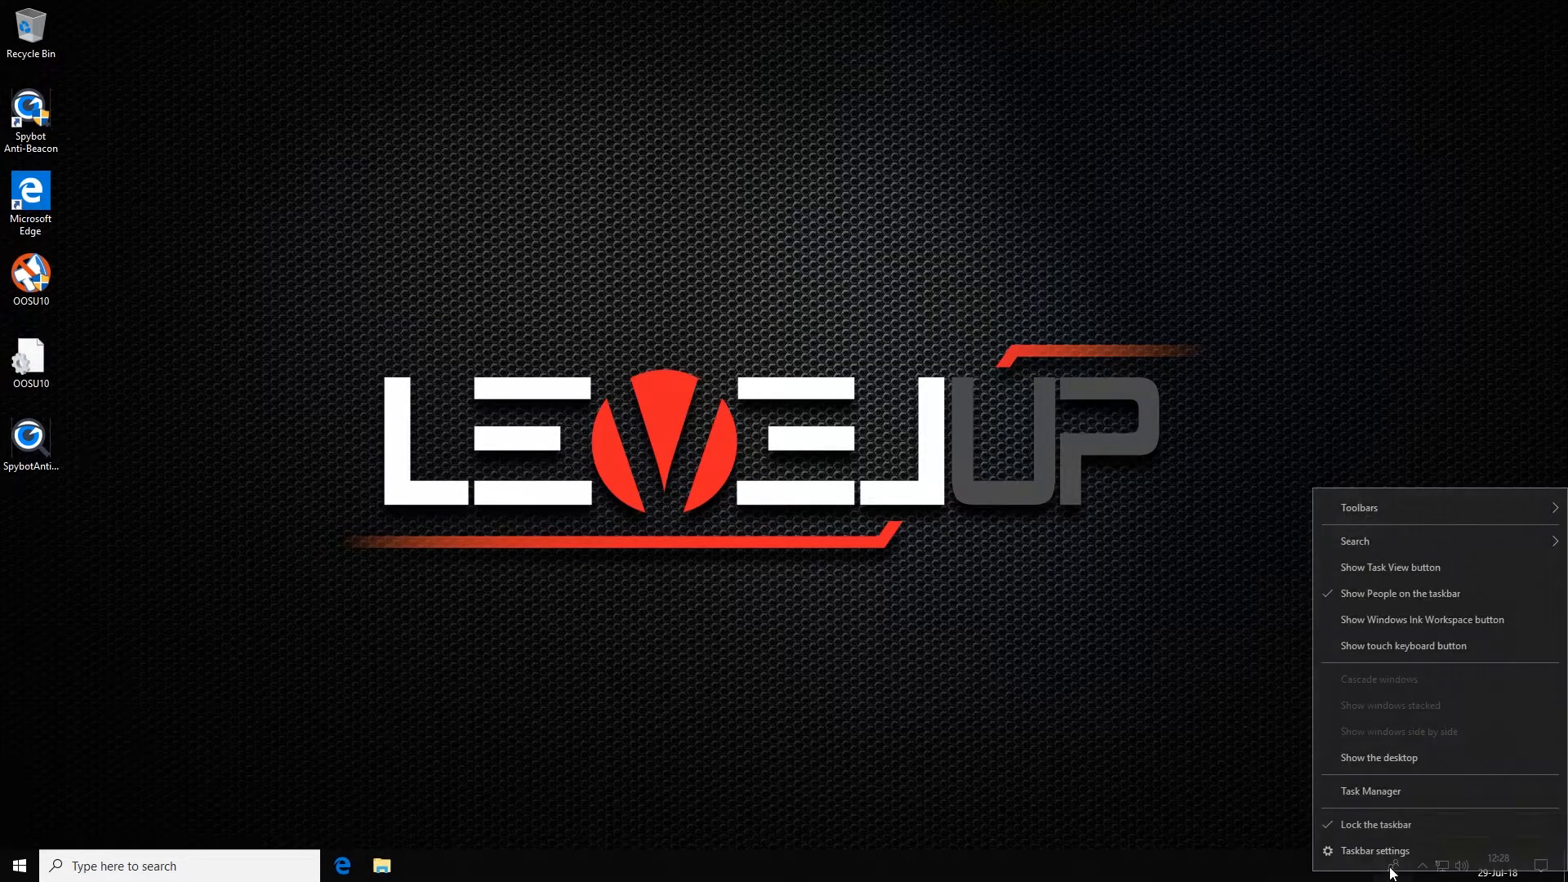
left_click(1384, 596)
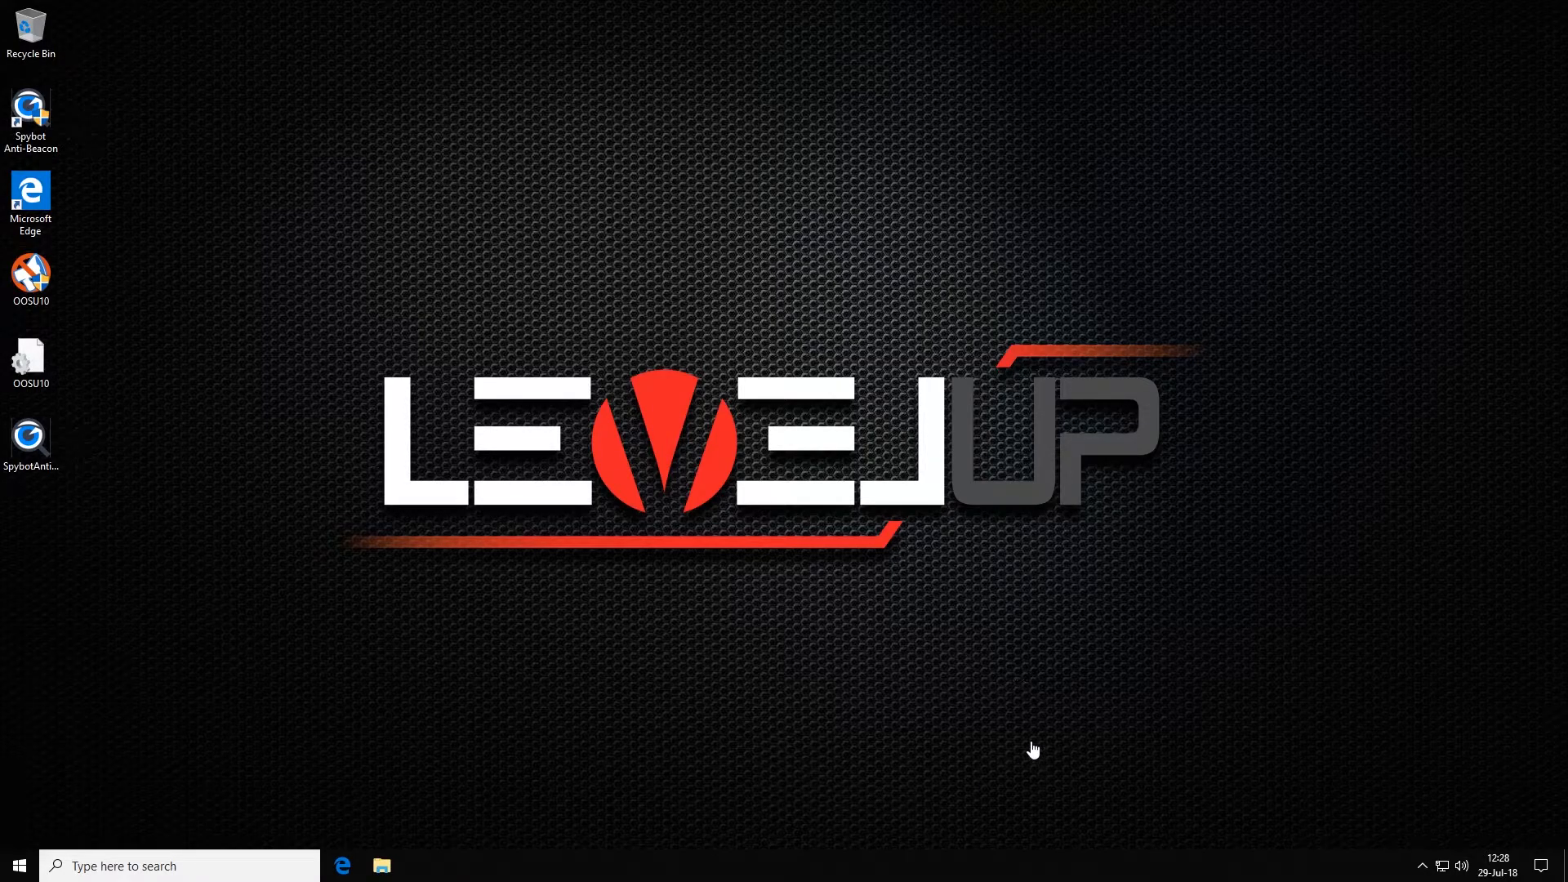
Step: Open Control Panel and switch its view to small icons
key("super")
type("control")
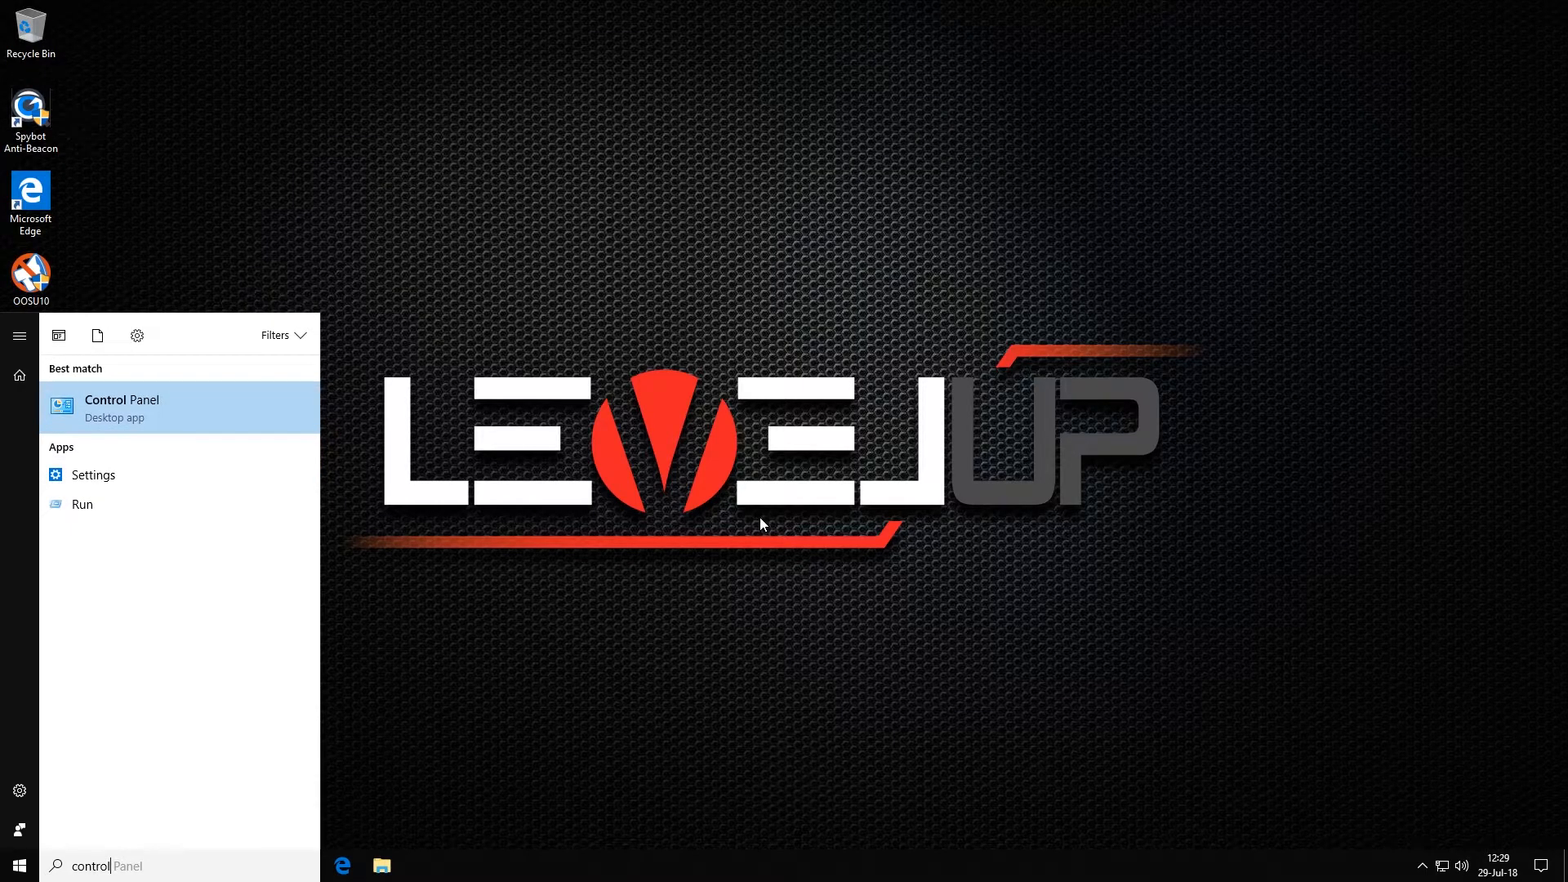
left_click(277, 413)
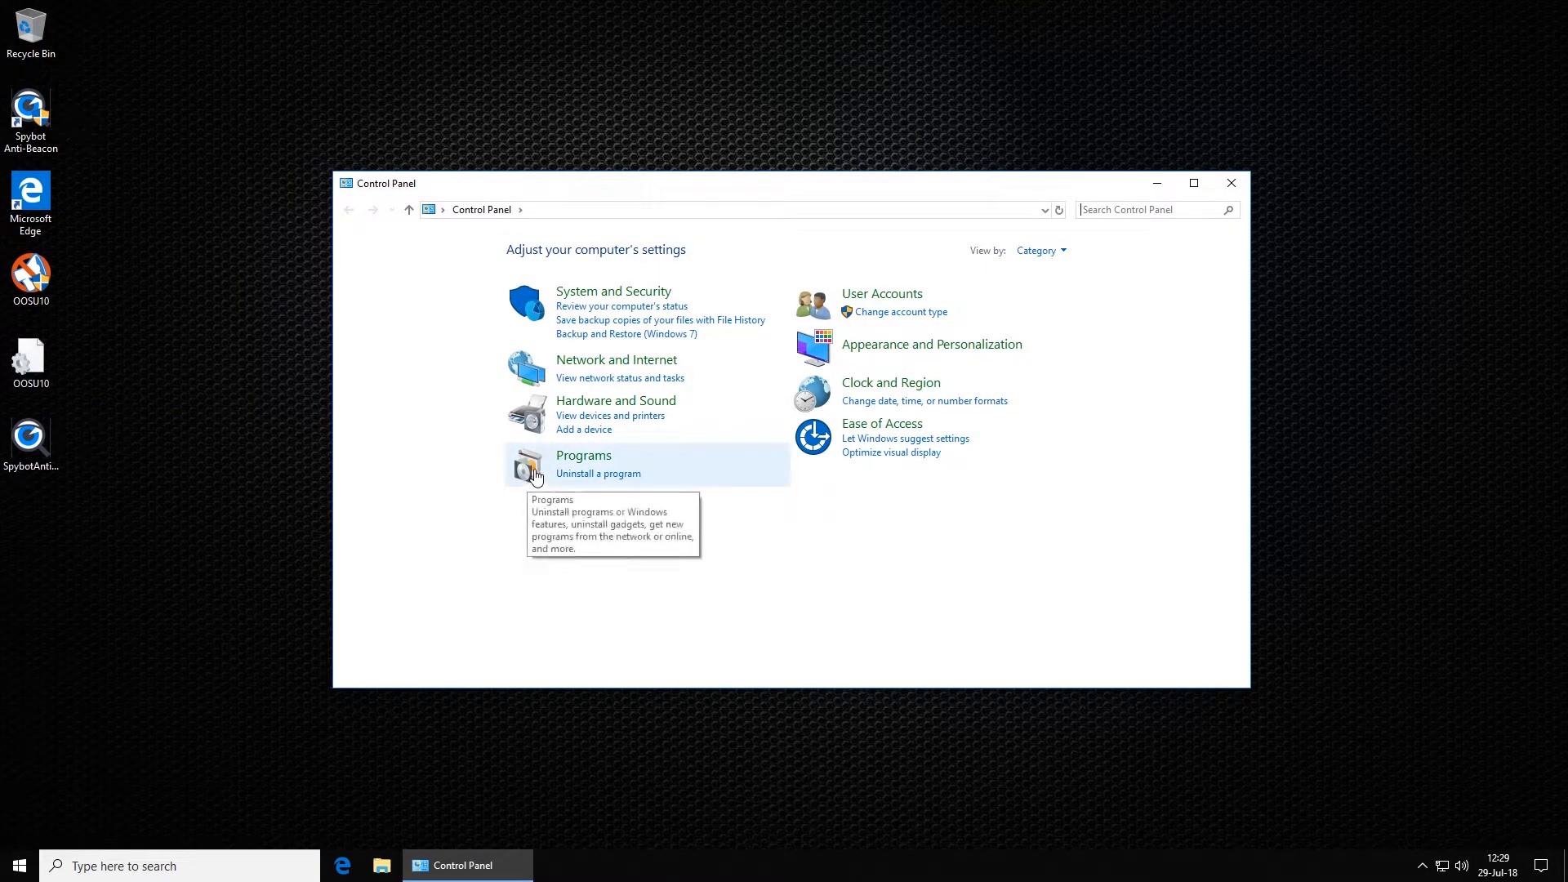
left_click(1045, 251)
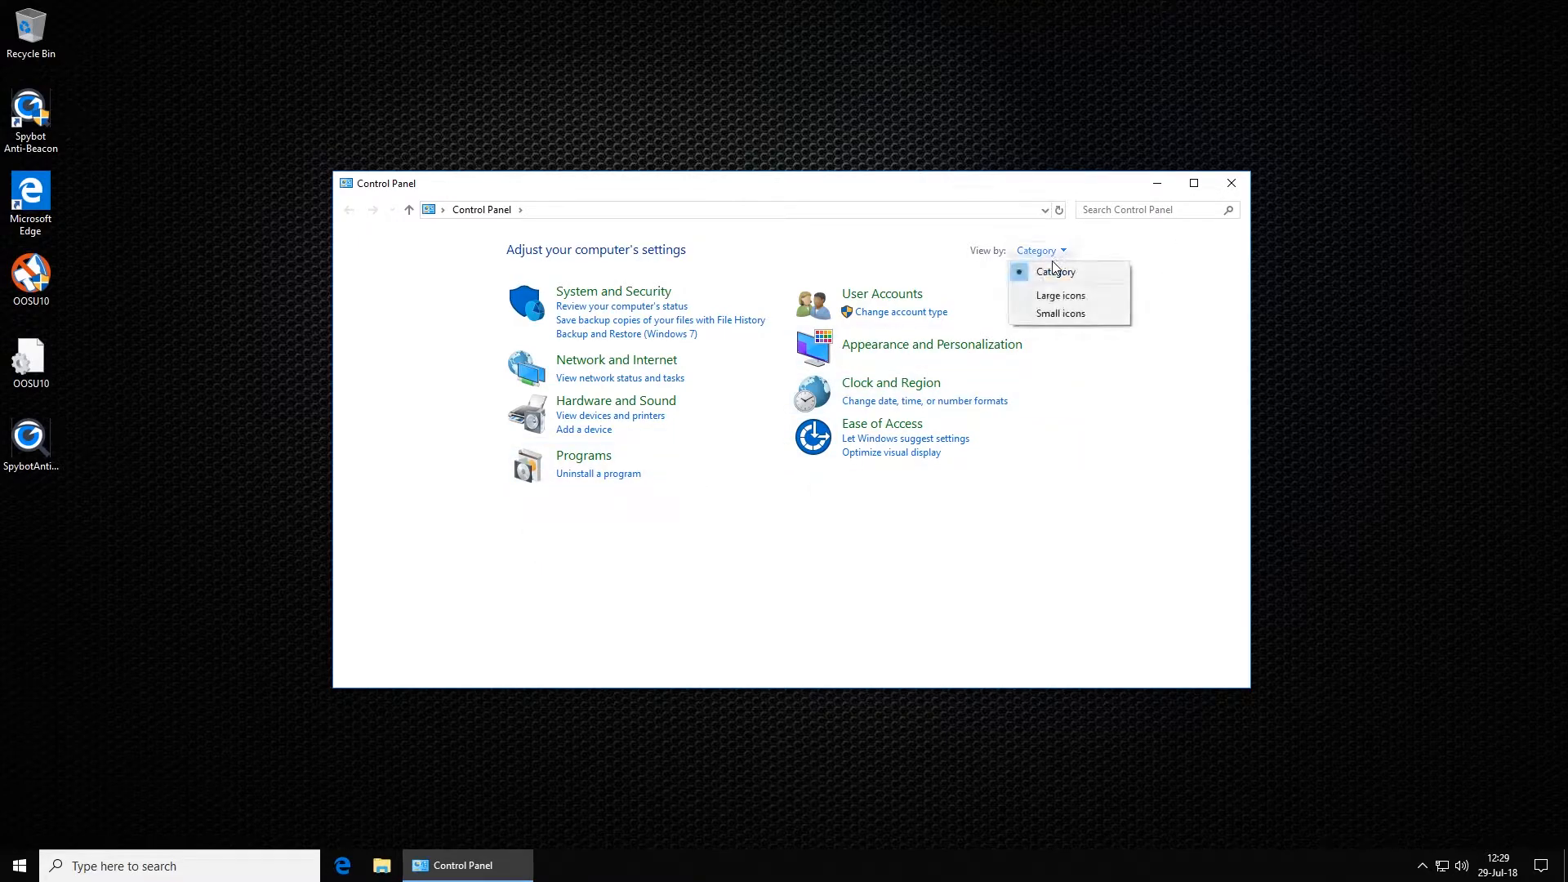
left_click(1059, 315)
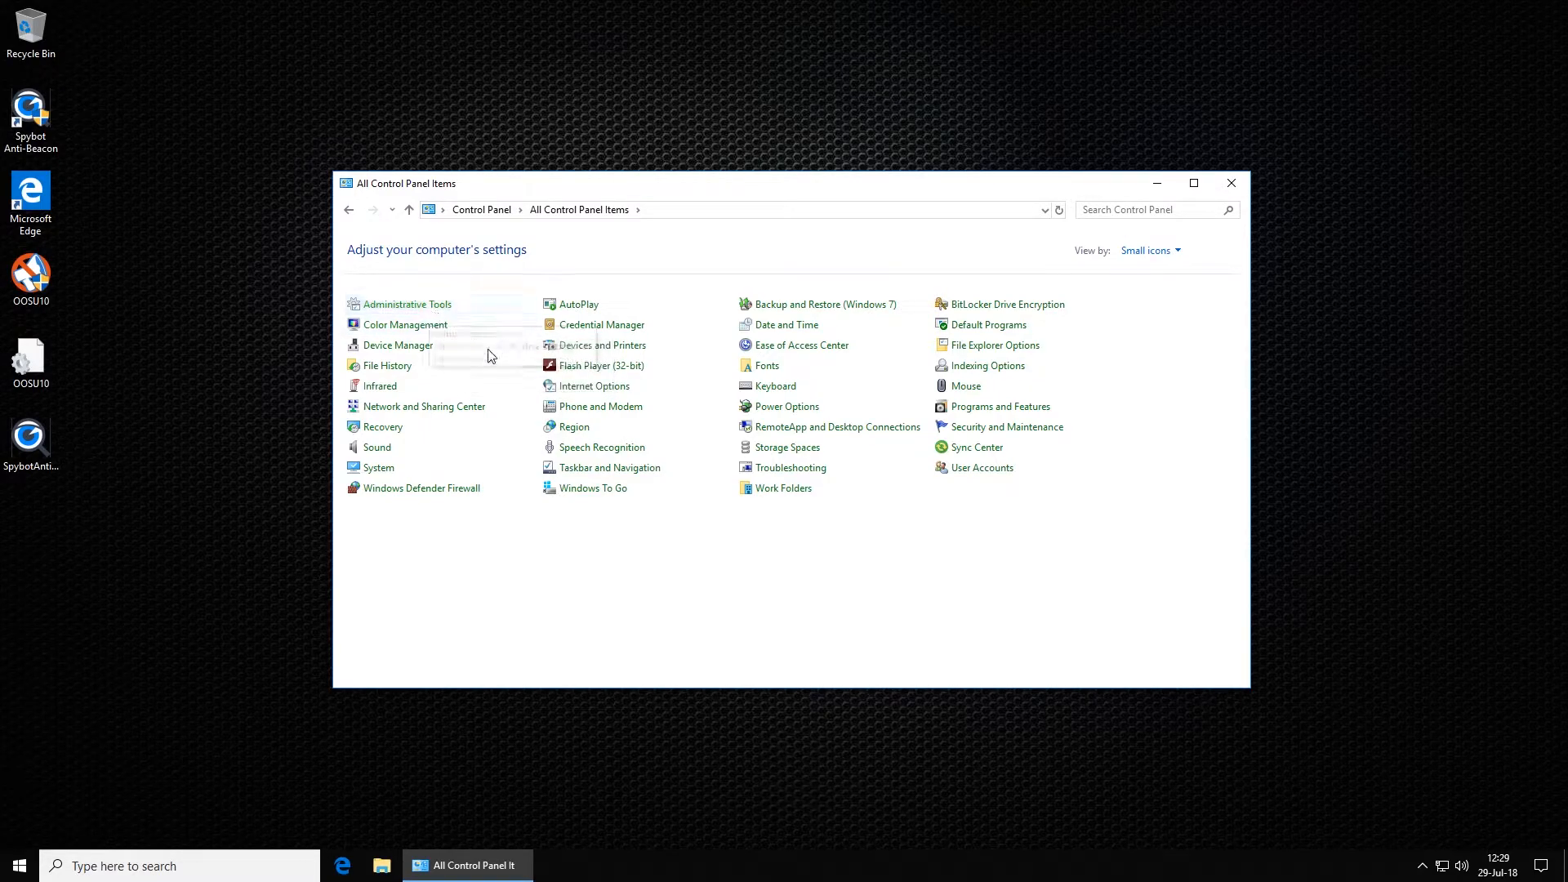
Step: Open the Performance Options from the computer's advanced system settings
left_click(388, 467)
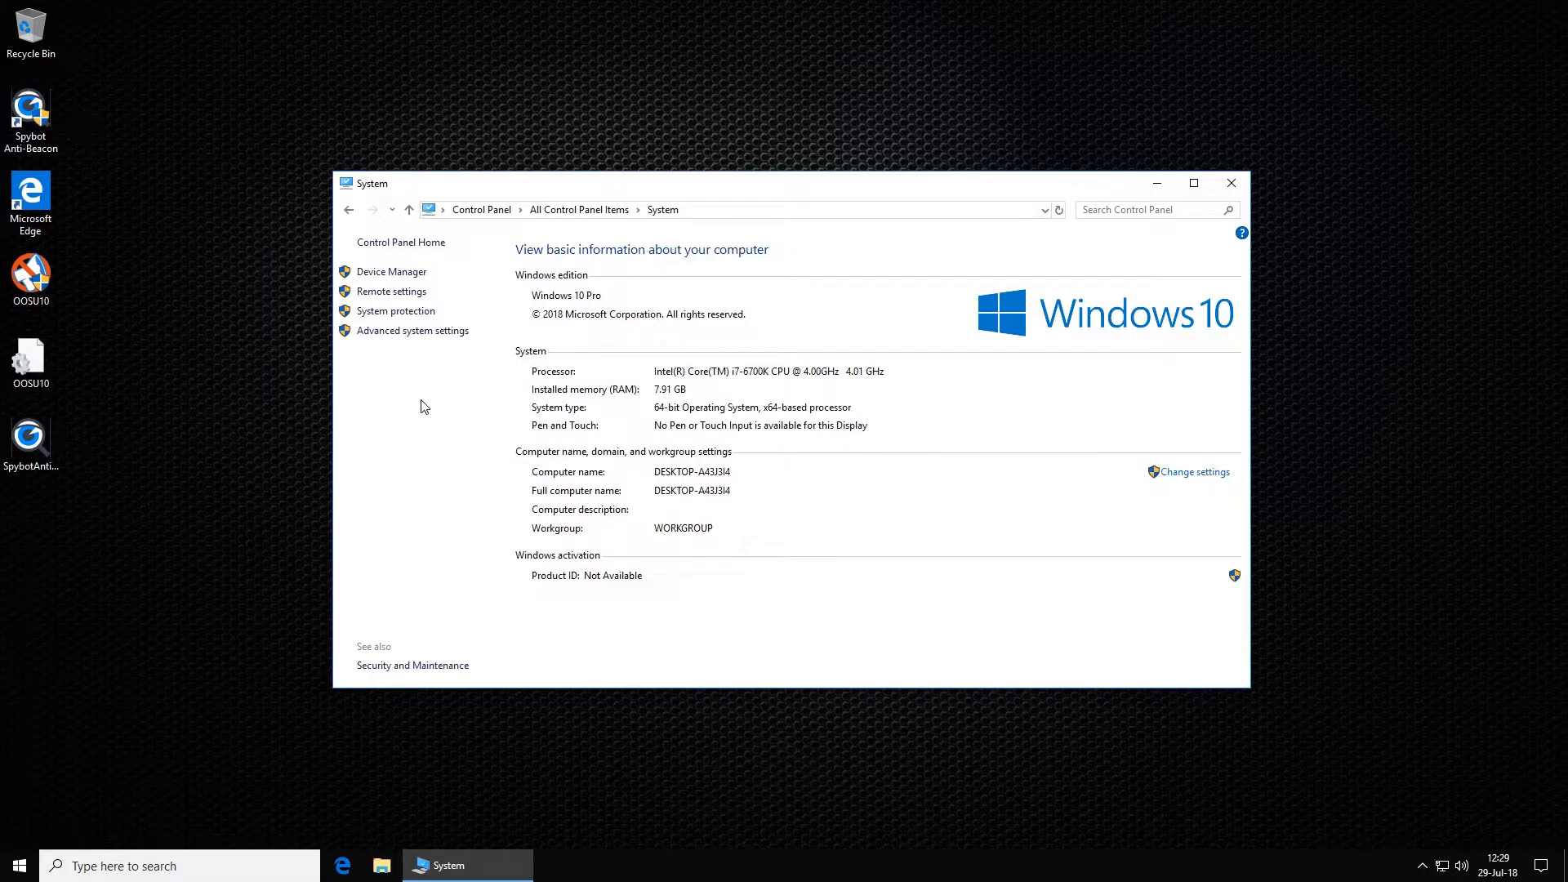
left_click(404, 331)
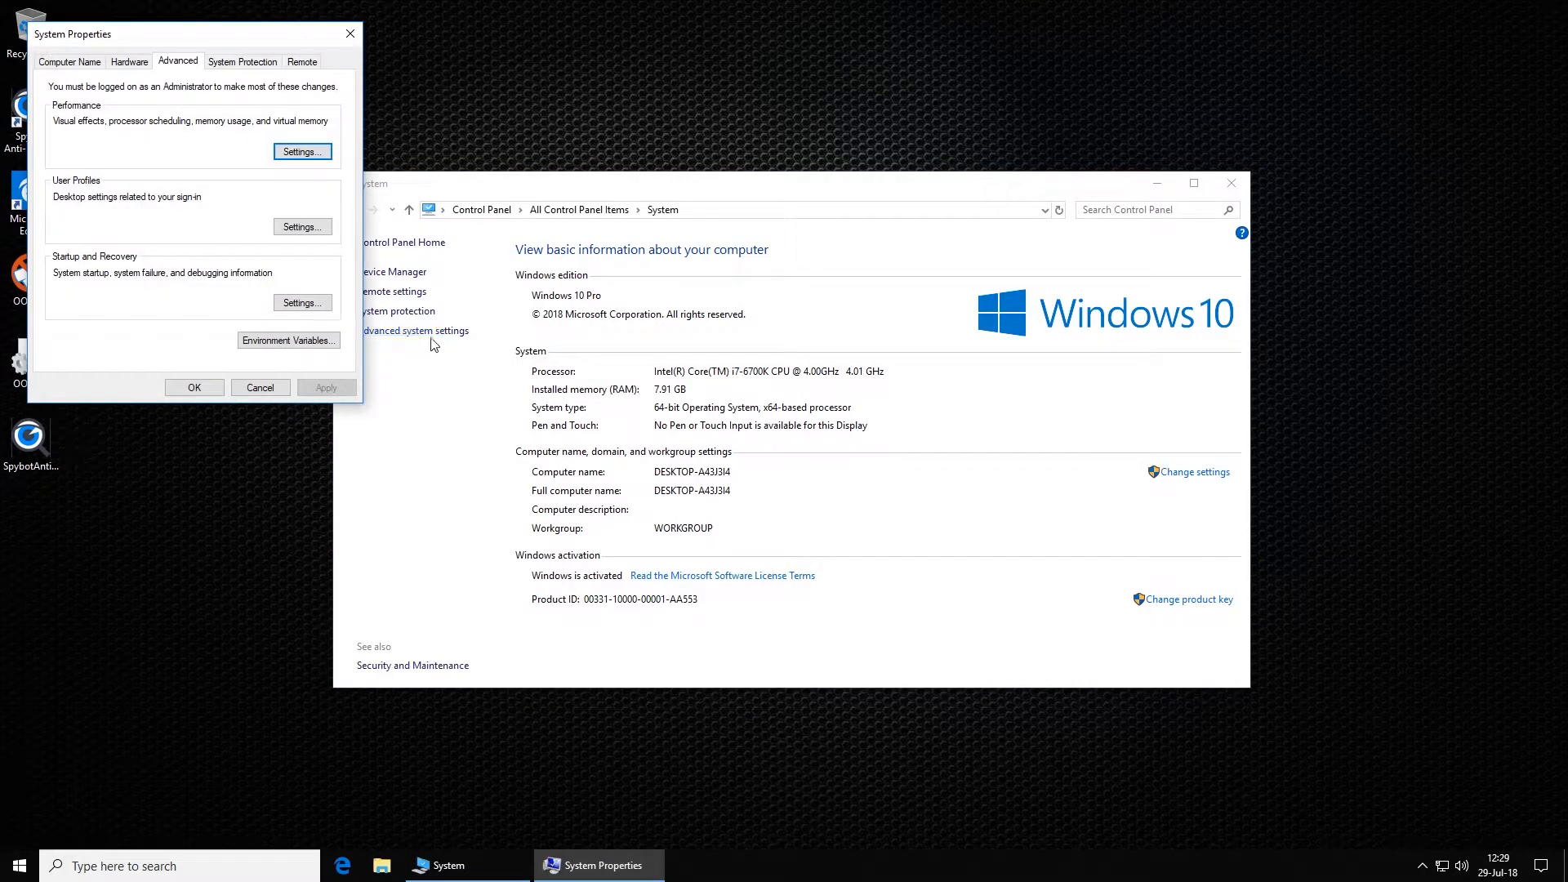
left_click(301, 152)
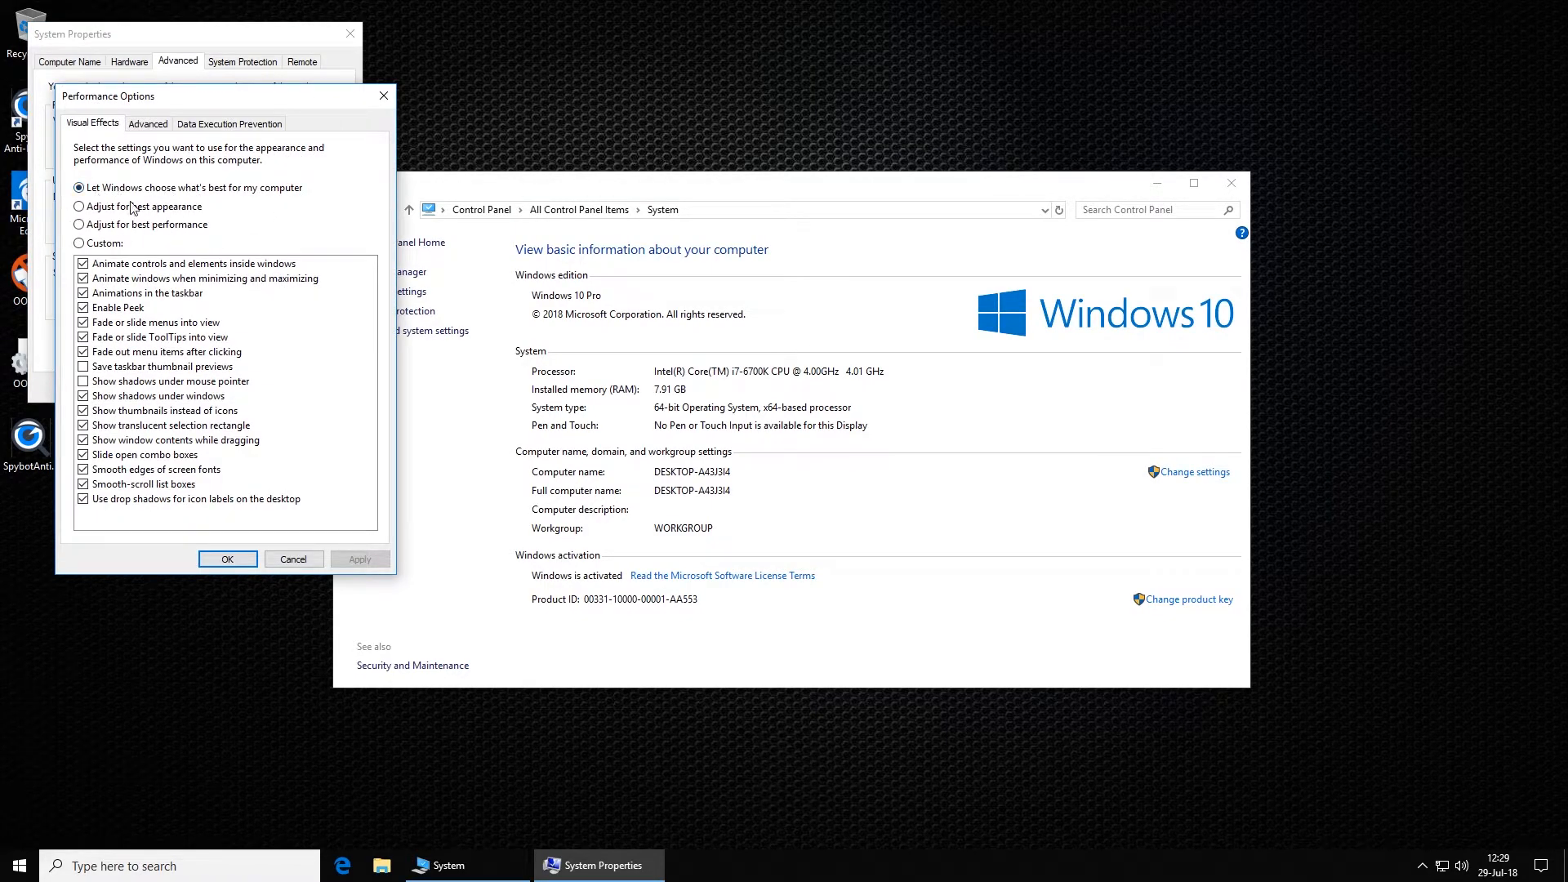
Step: Turn off Enable Peek and all control, window, taskbar, menu, ToolTip and combo box animation, slide and fade effects, and apply the changes
left_click(110, 456)
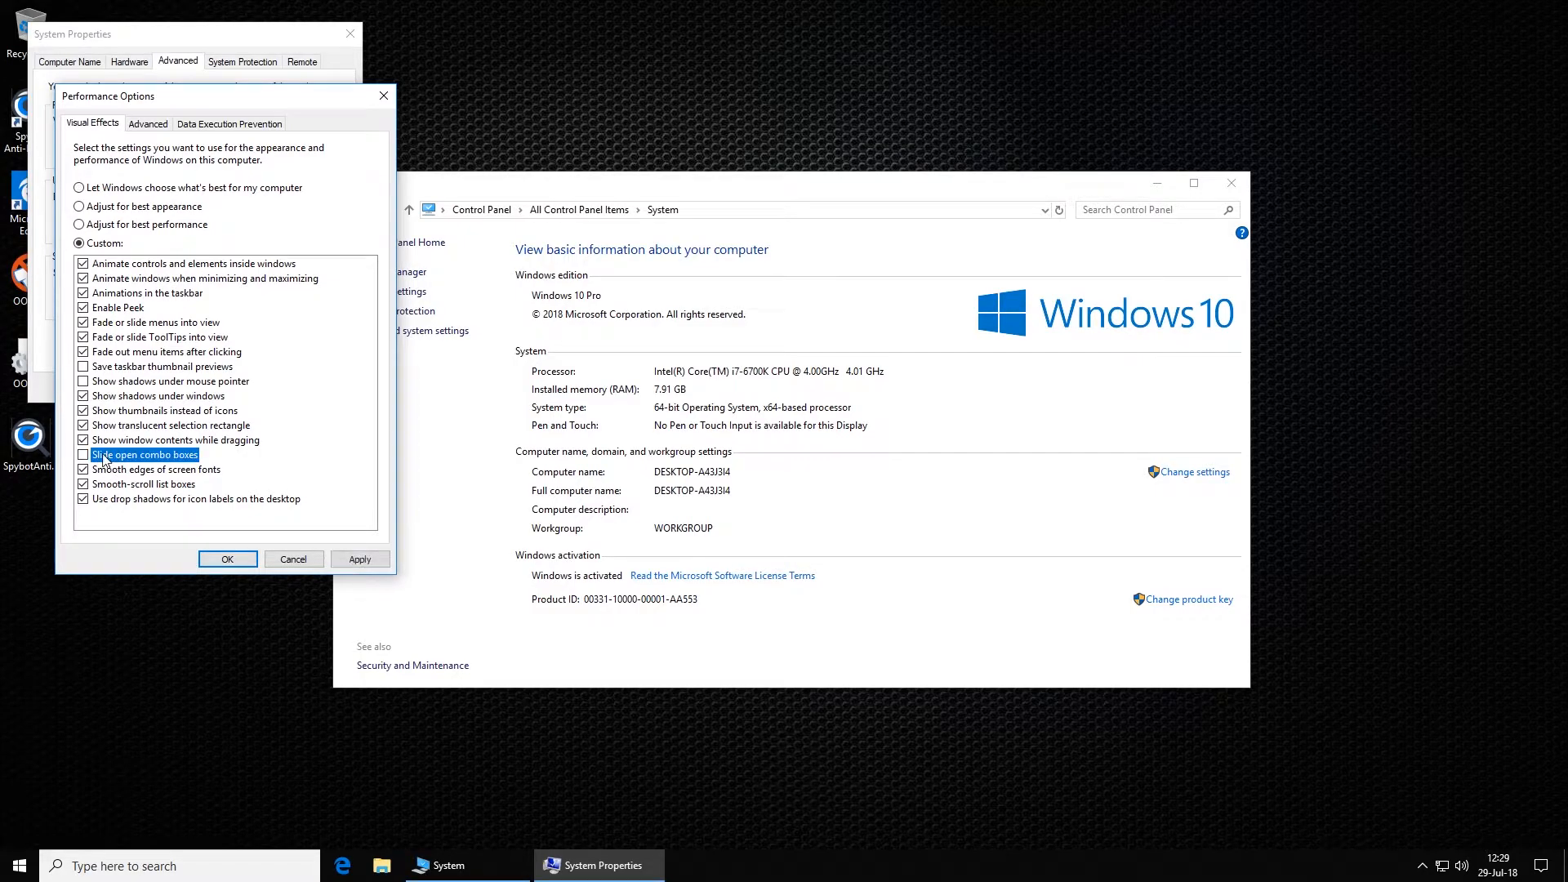
left_click(135, 263)
left_click(131, 278)
left_click(128, 294)
left_click(127, 308)
left_click(139, 324)
left_click(139, 338)
left_click(139, 352)
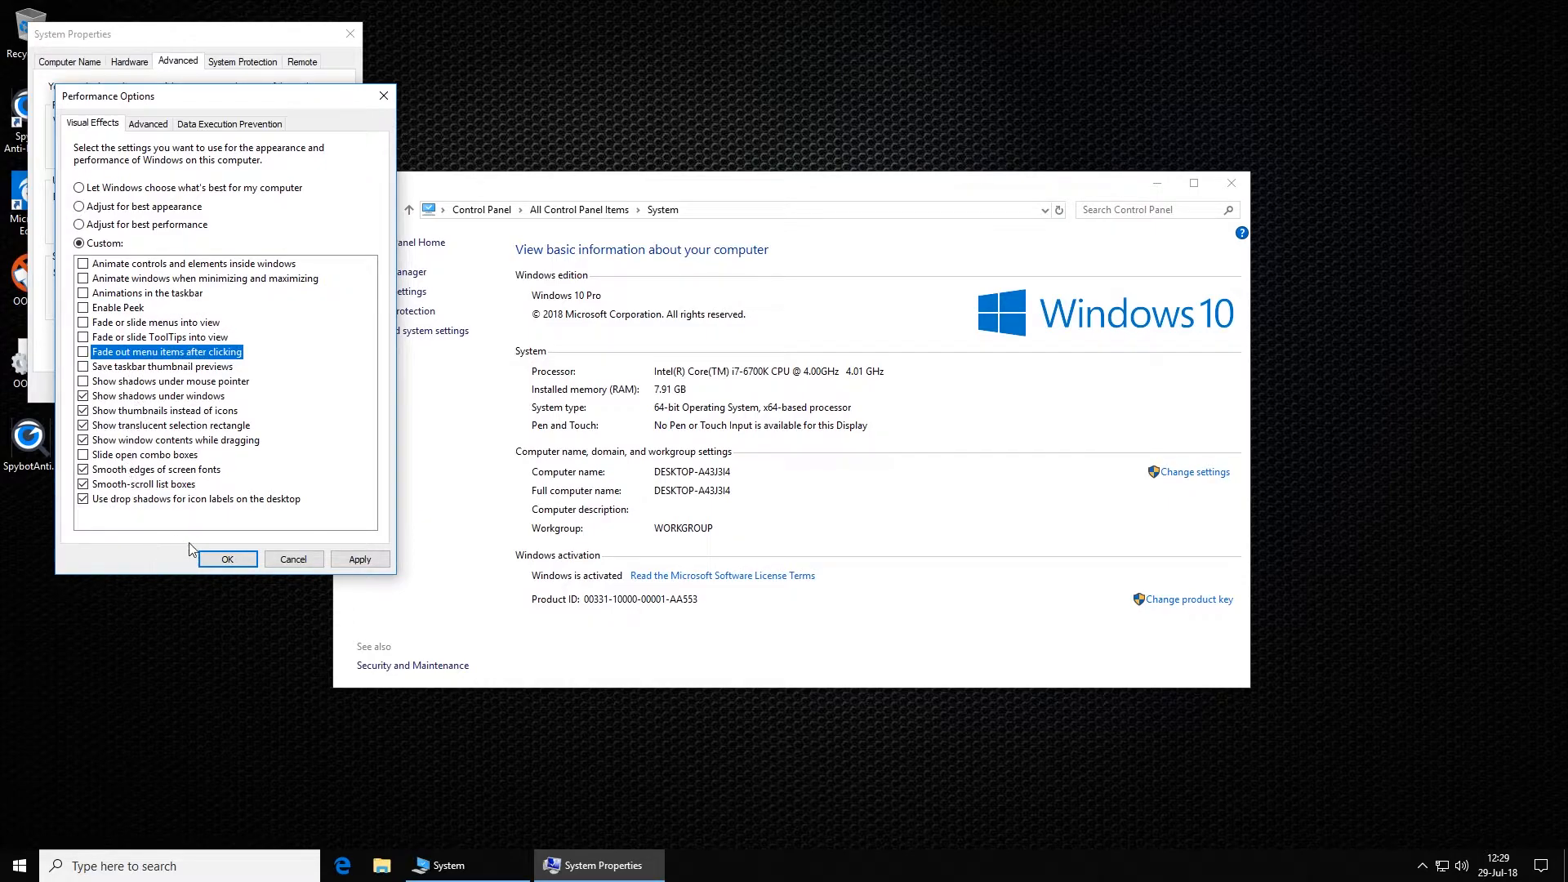
left_click(360, 559)
left_click(227, 559)
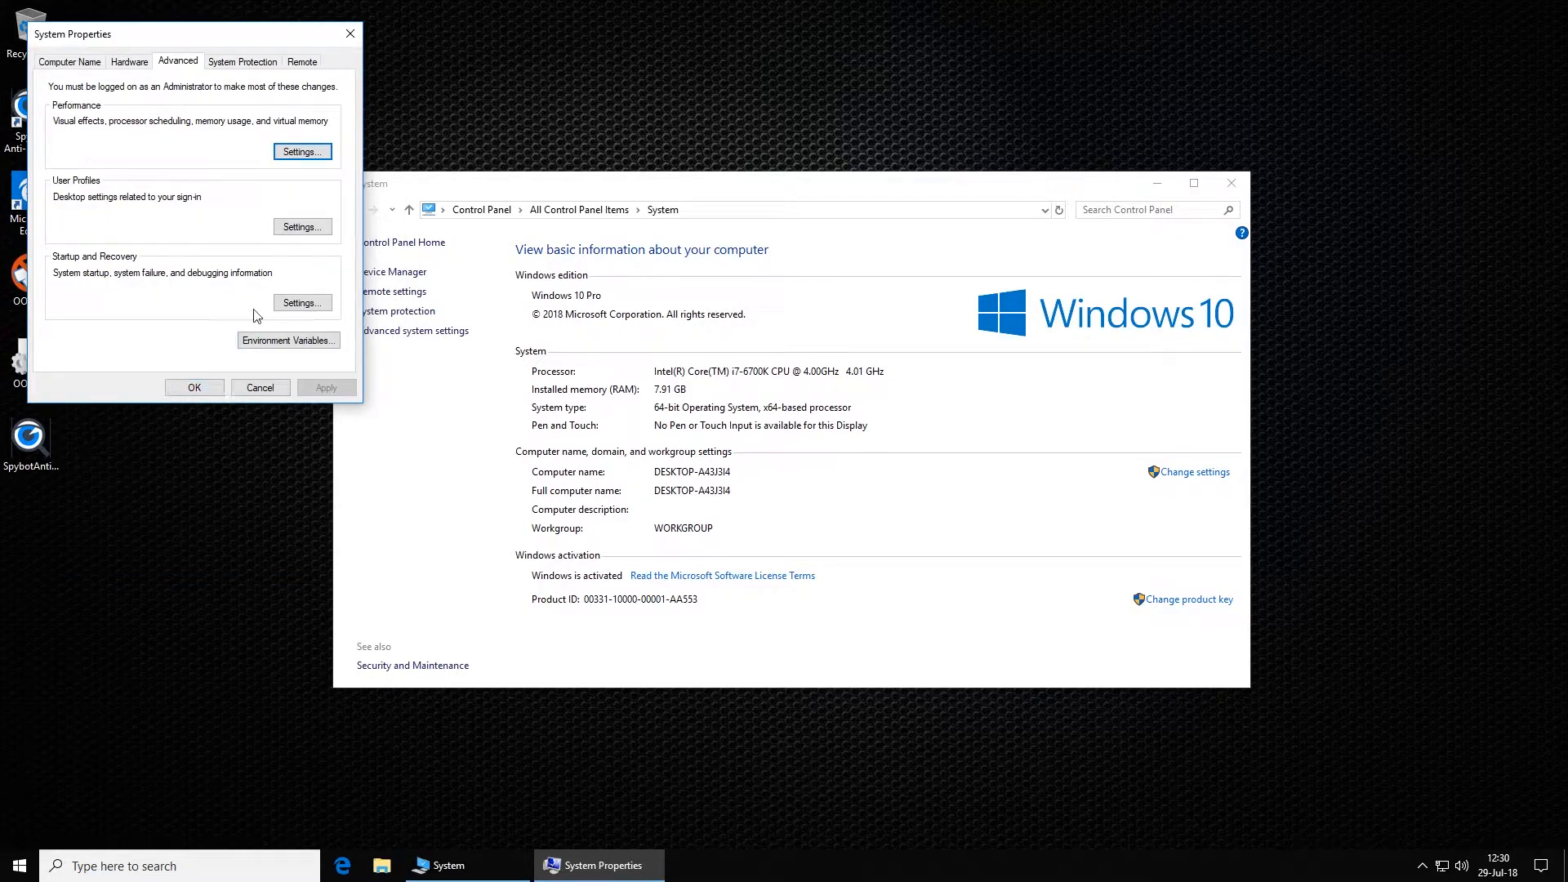
Step: Disable the time to display the list of operating systems in the Startup and Recovery settings
left_click(309, 304)
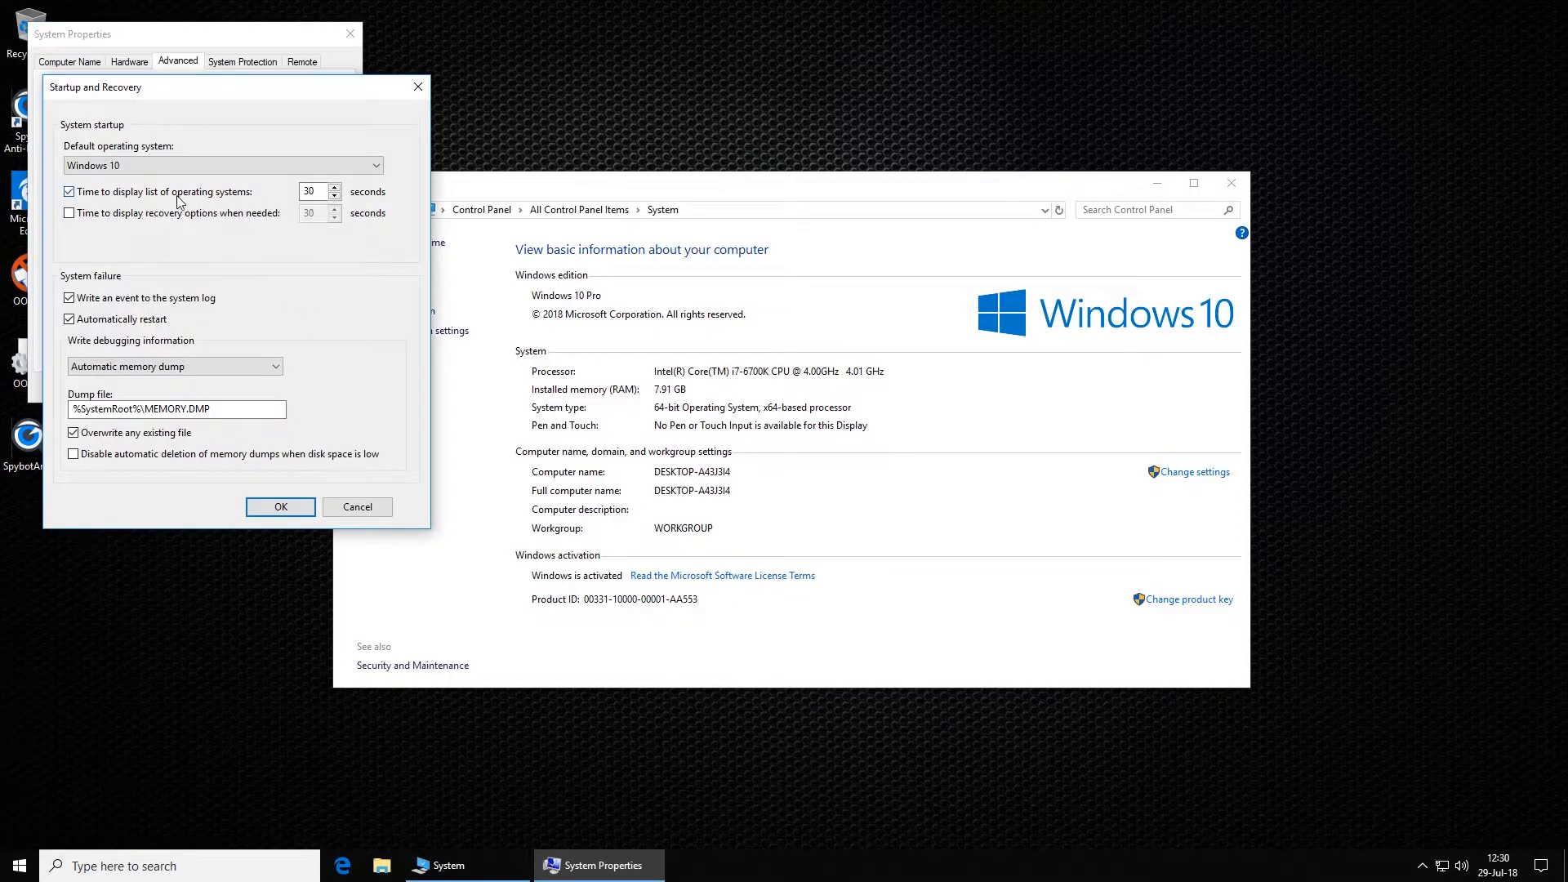
left_click(179, 196)
left_click(288, 507)
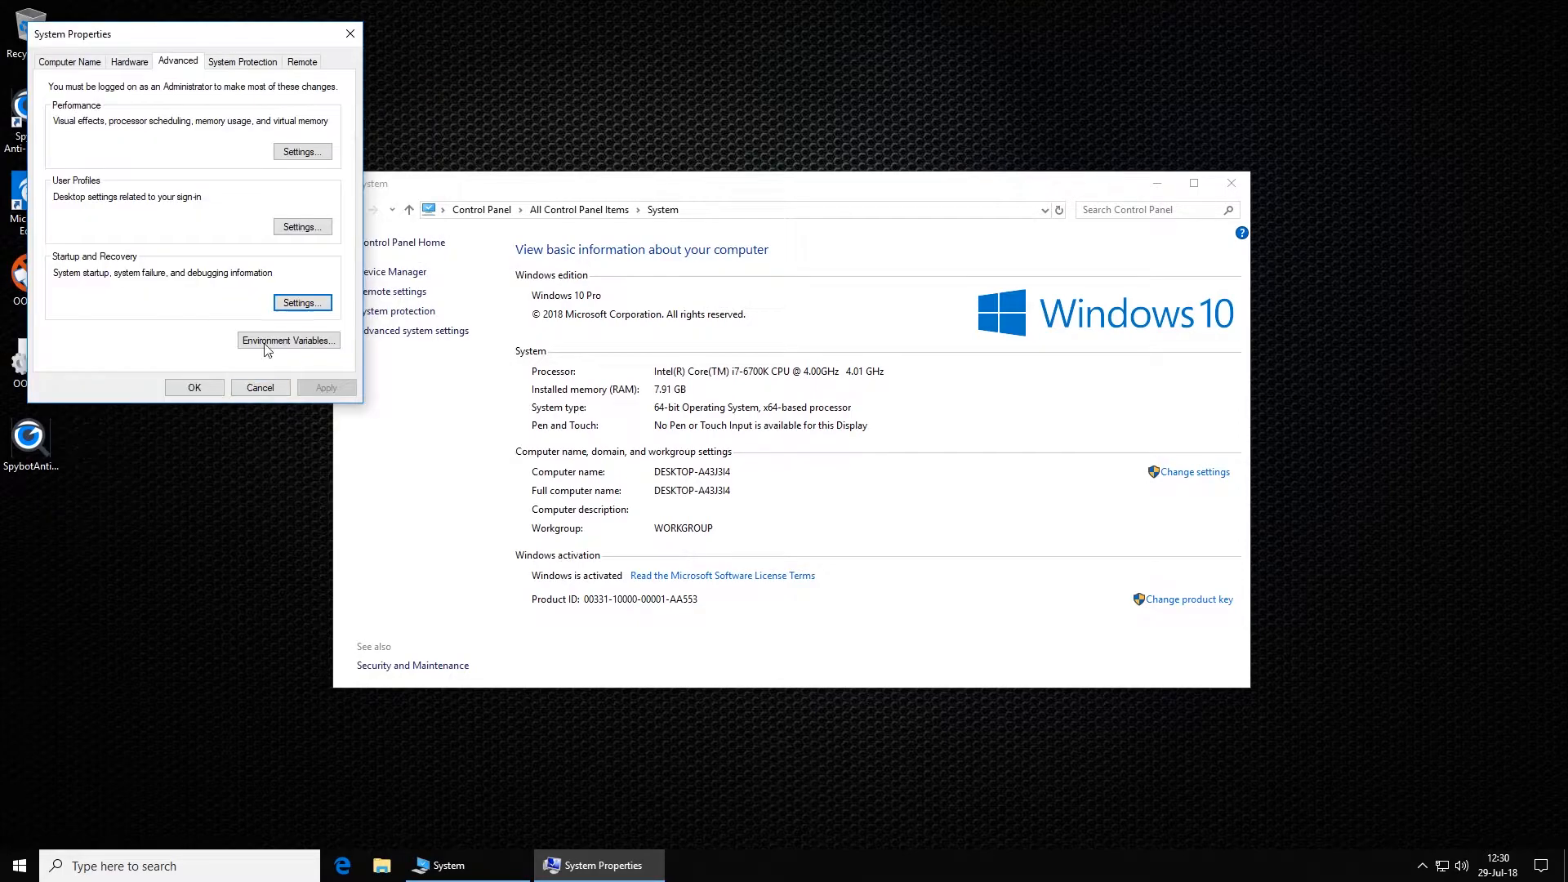
Step: Delete all restore points for Local Disk (C:) in its system protection configuration
left_click(249, 63)
left_click(236, 249)
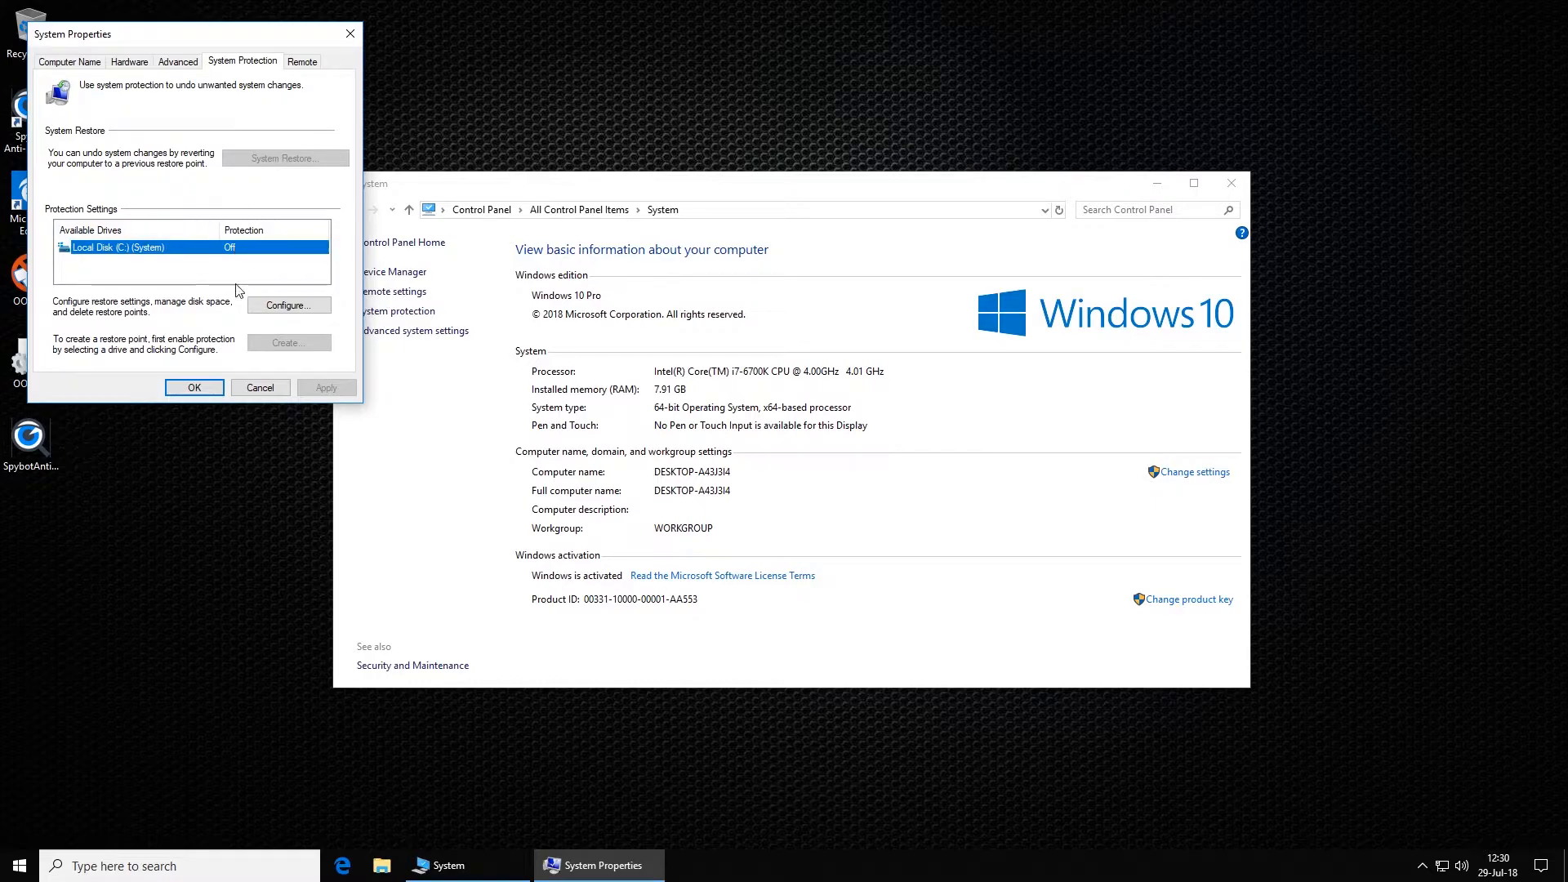
left_click(298, 306)
left_click(380, 376)
left_click(330, 280)
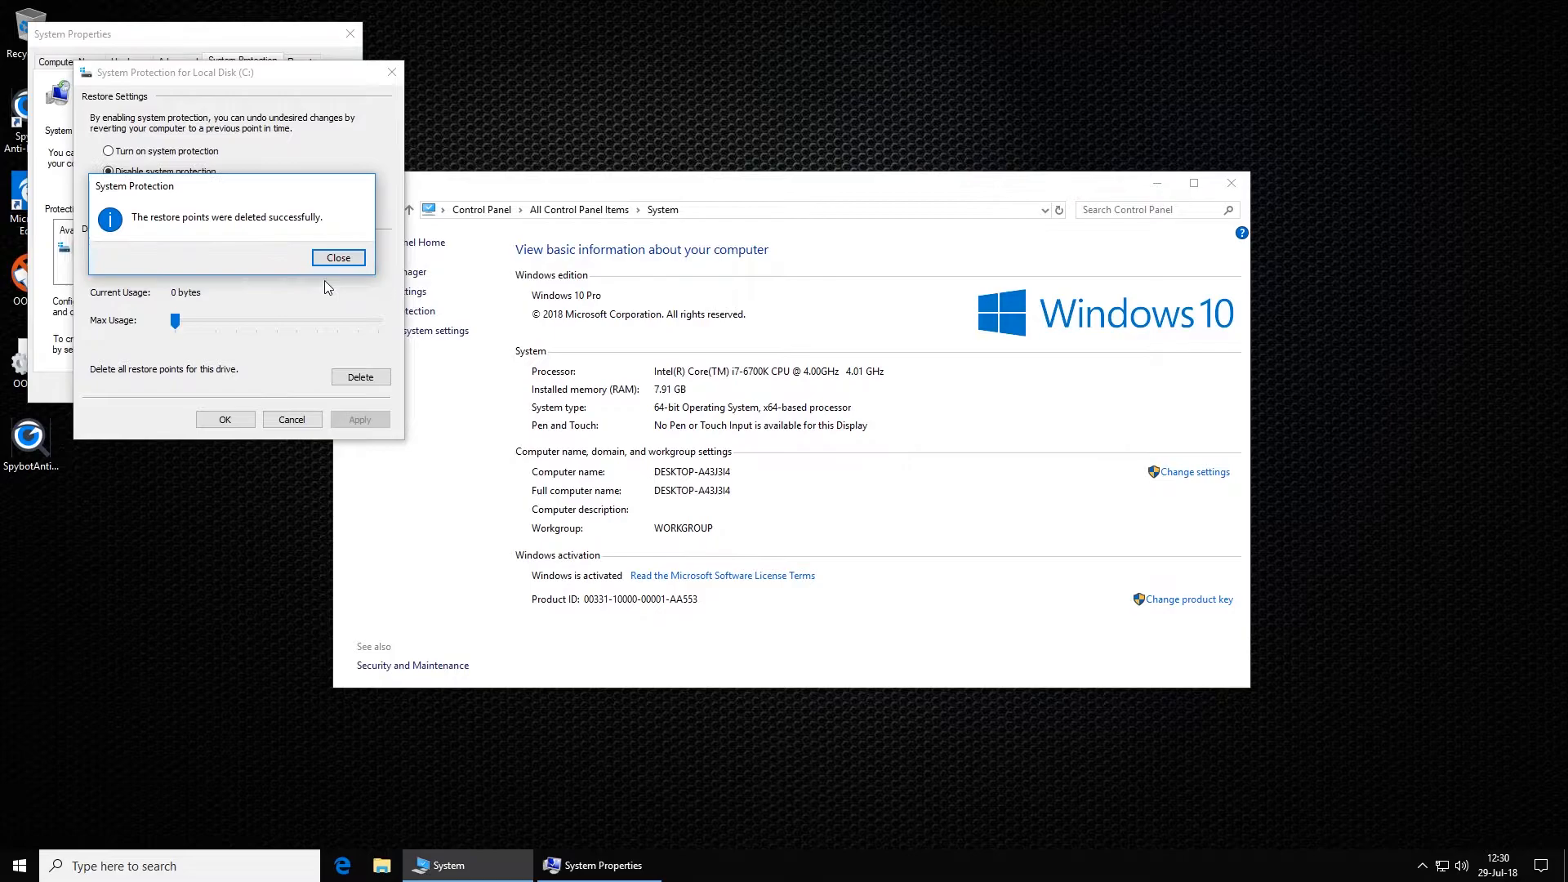
left_click(338, 259)
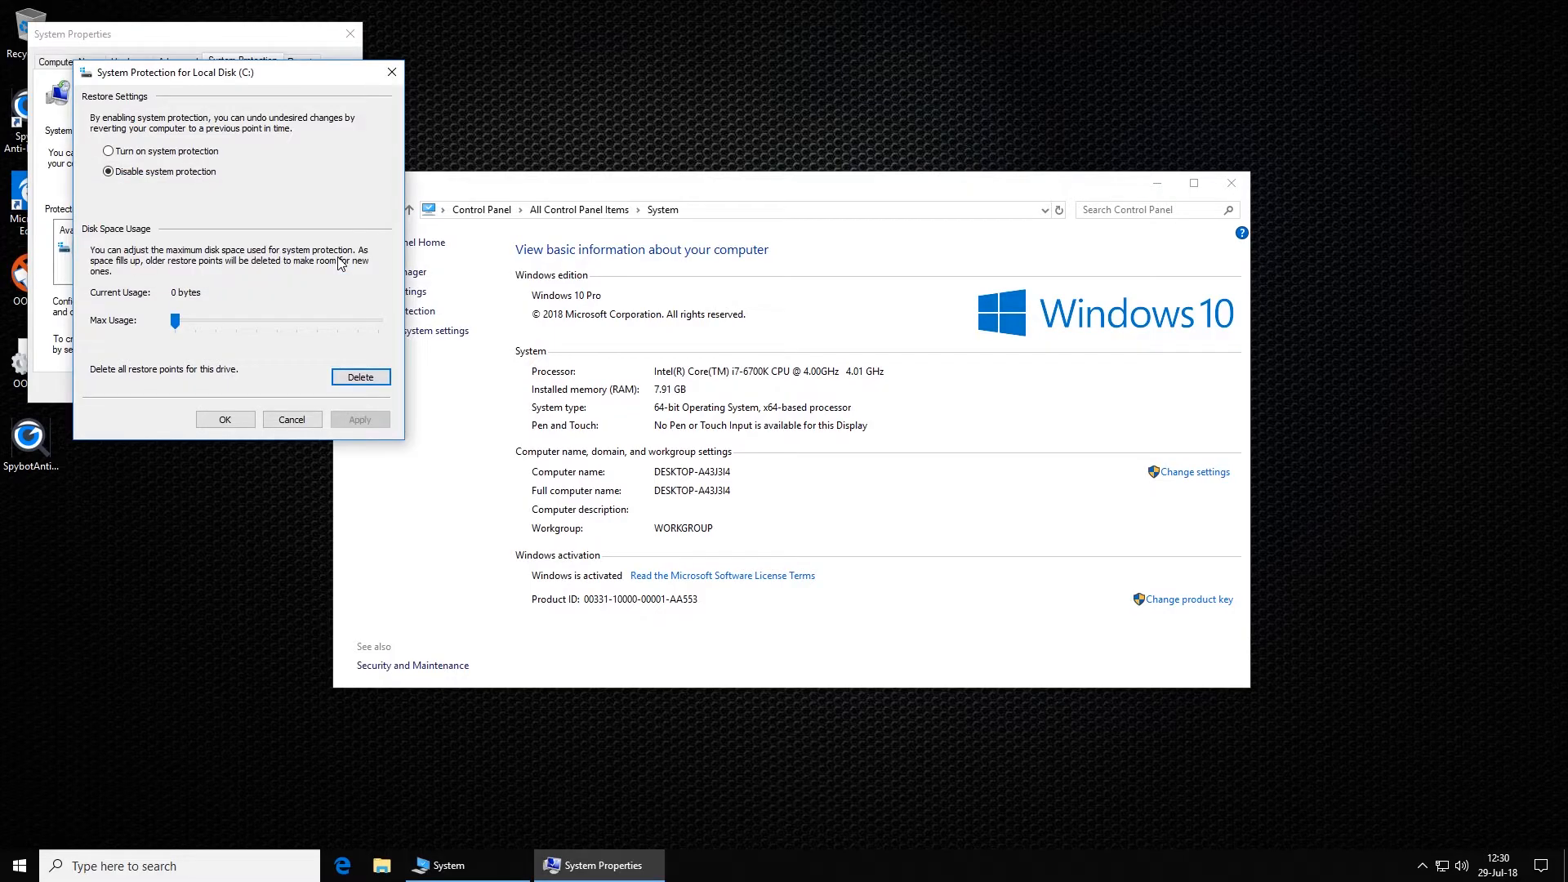
left_click(225, 423)
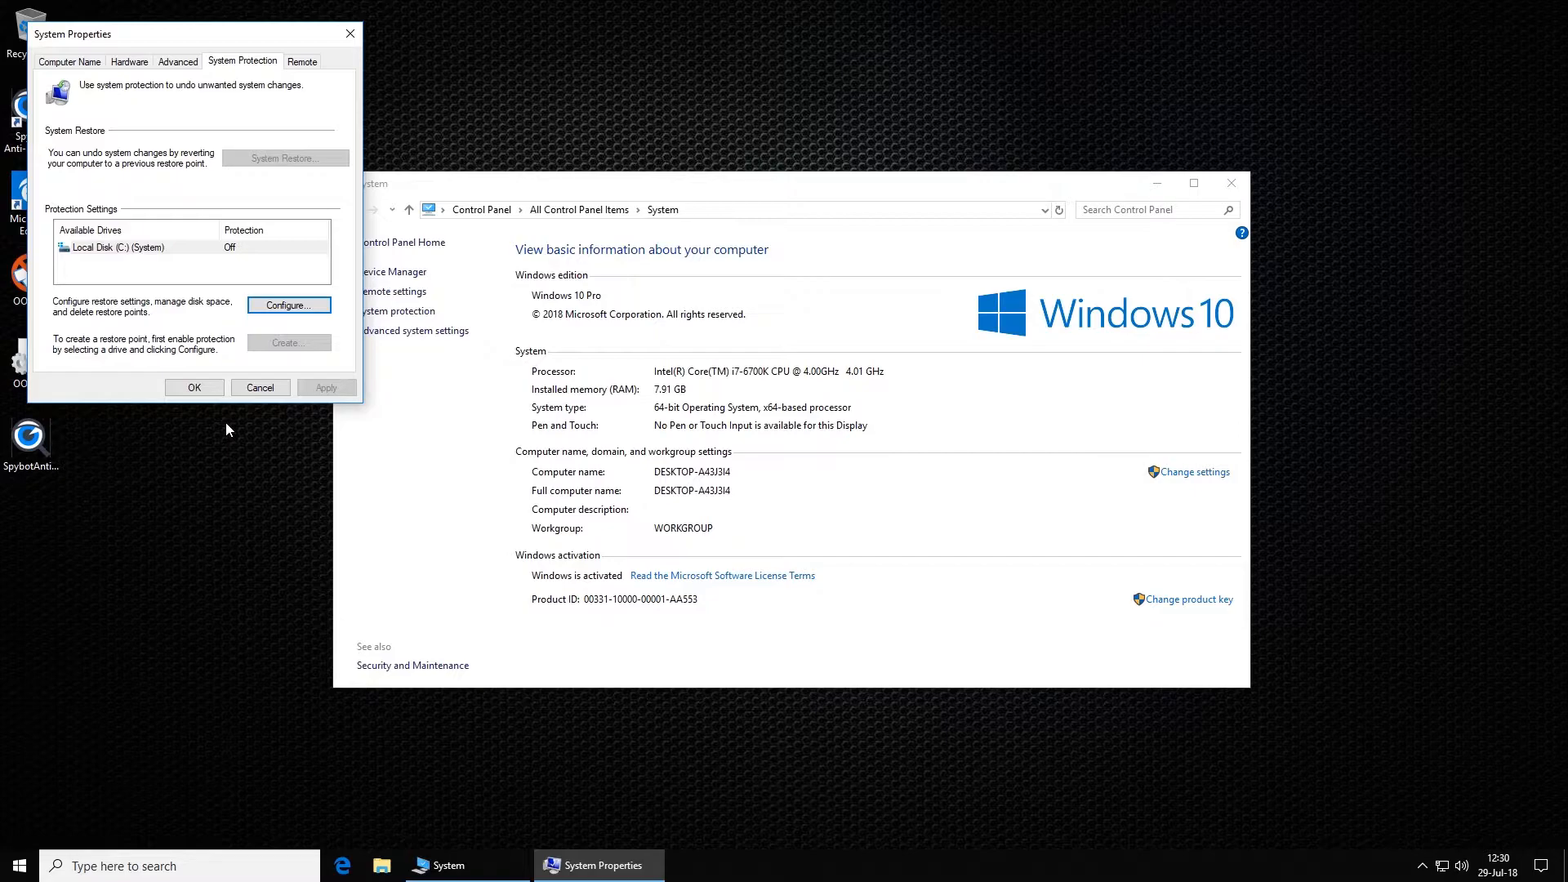
Step: Accept the advanced Remote Assistance settings and disallow Remote Assistance connections to this computer, then close the system settings
left_click(302, 63)
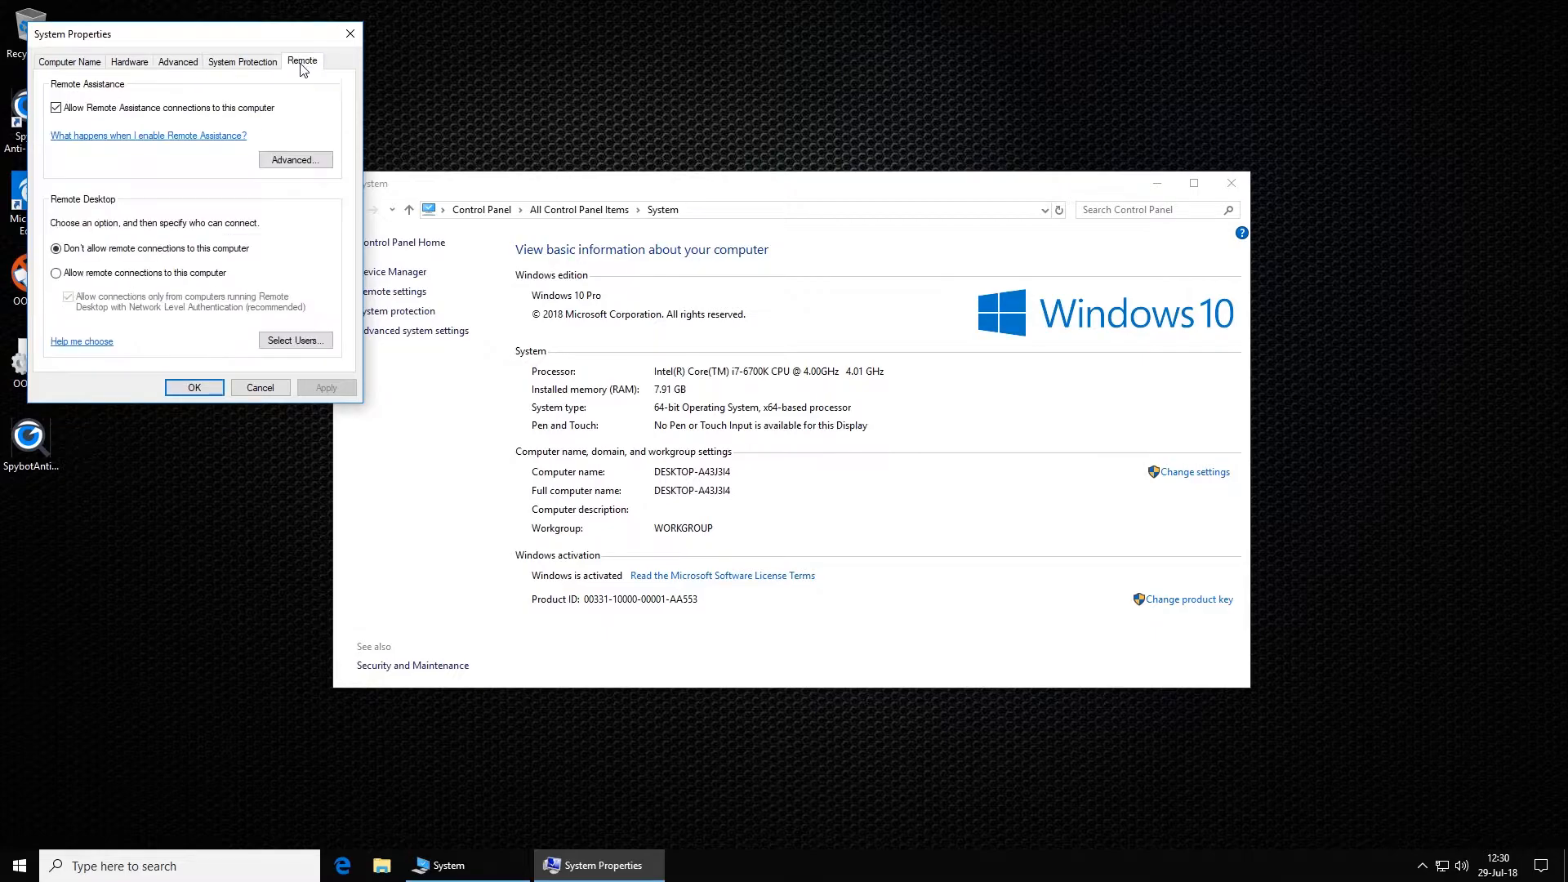
left_click(288, 163)
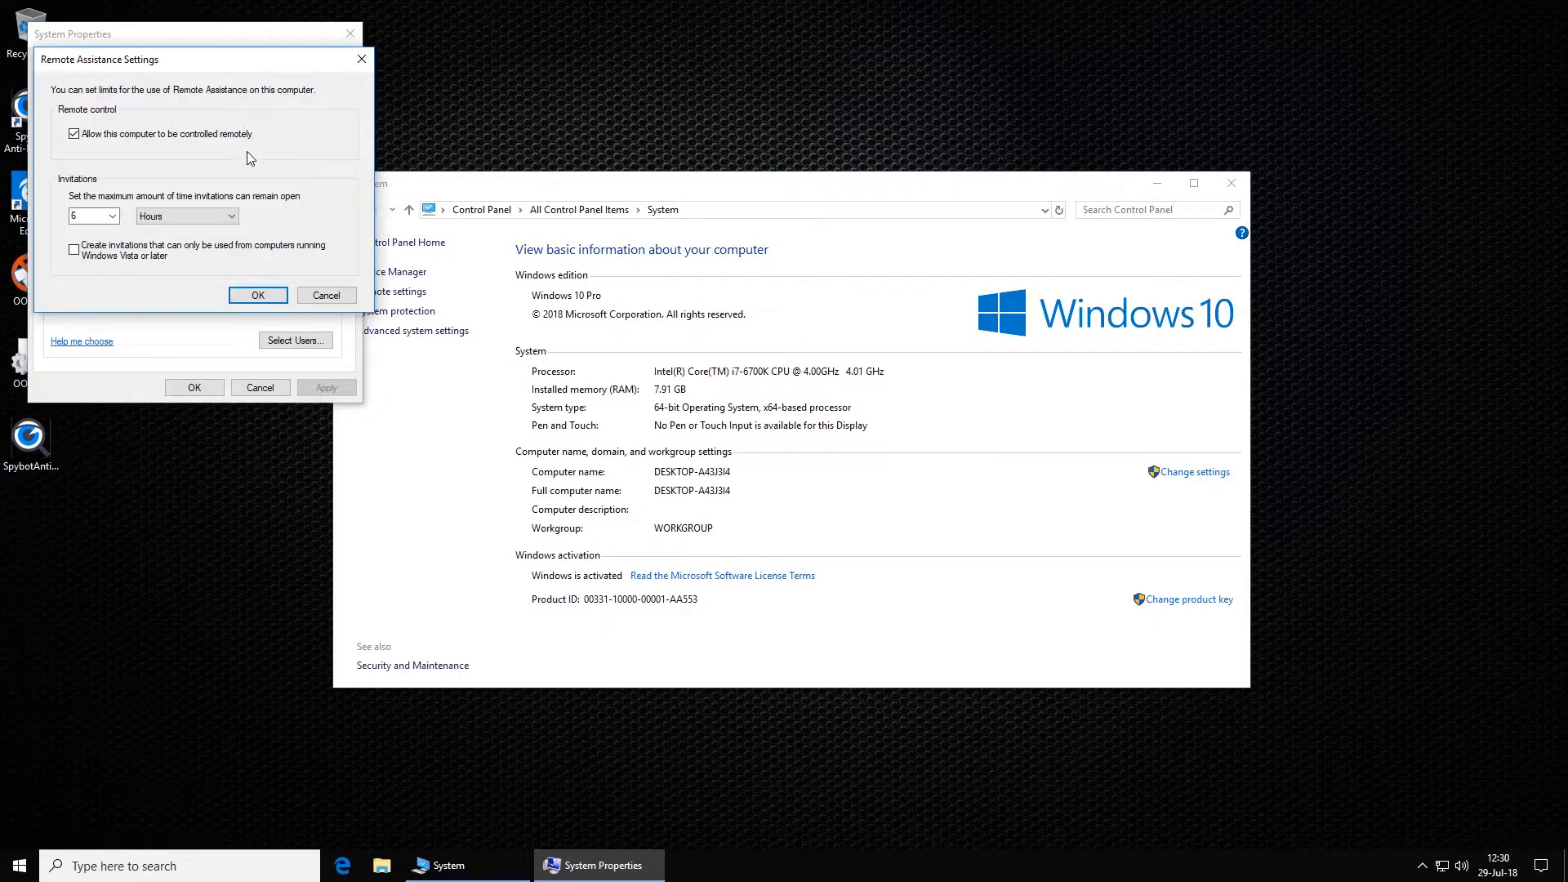
left_click(253, 294)
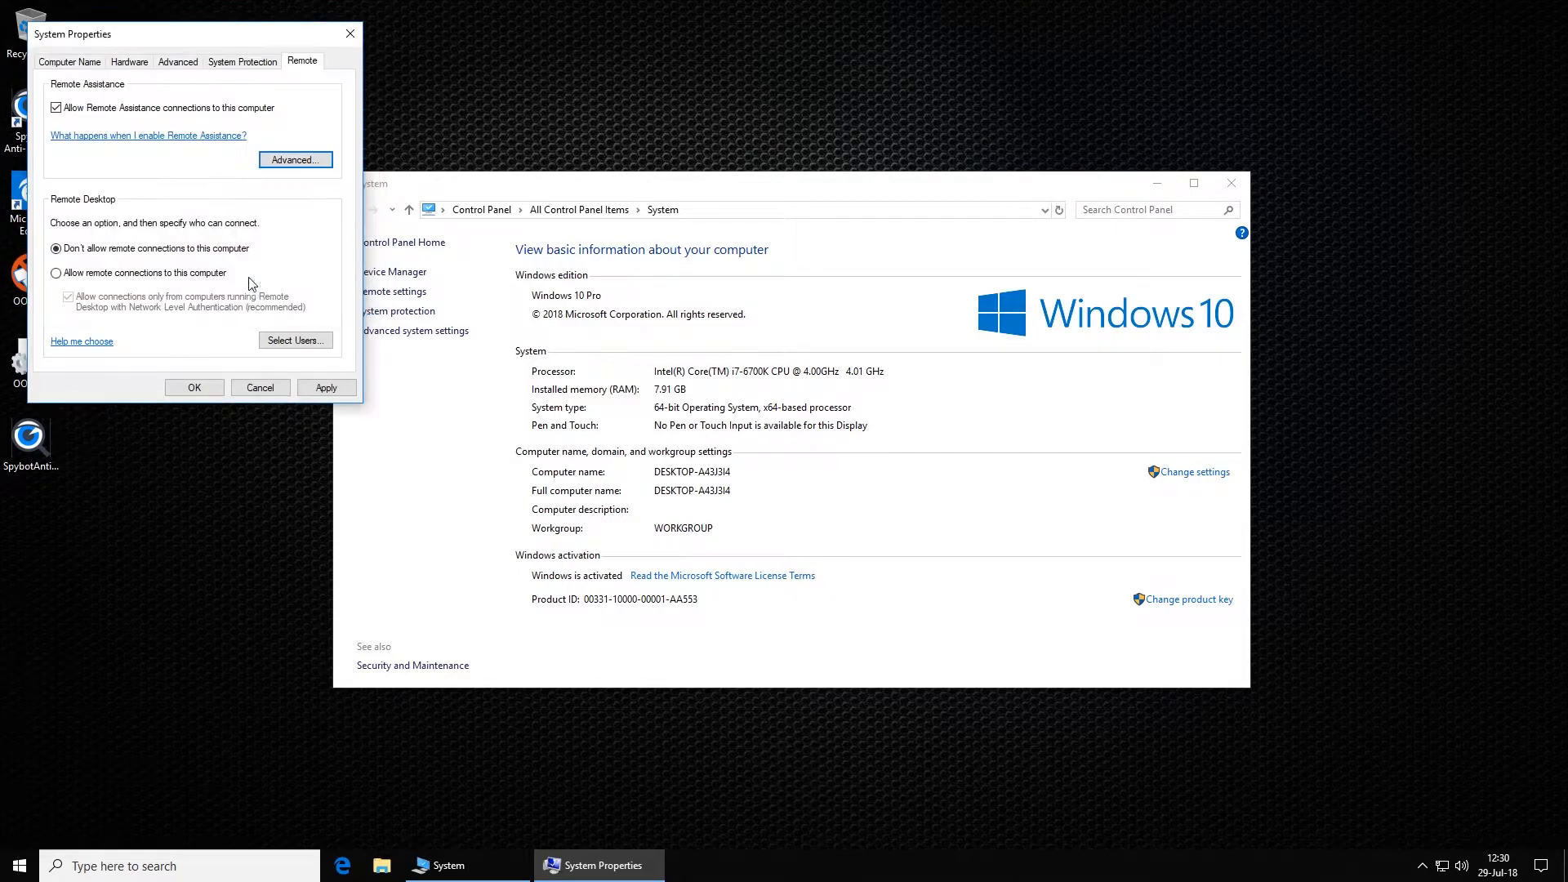
left_click(125, 109)
left_click(323, 389)
left_click(199, 388)
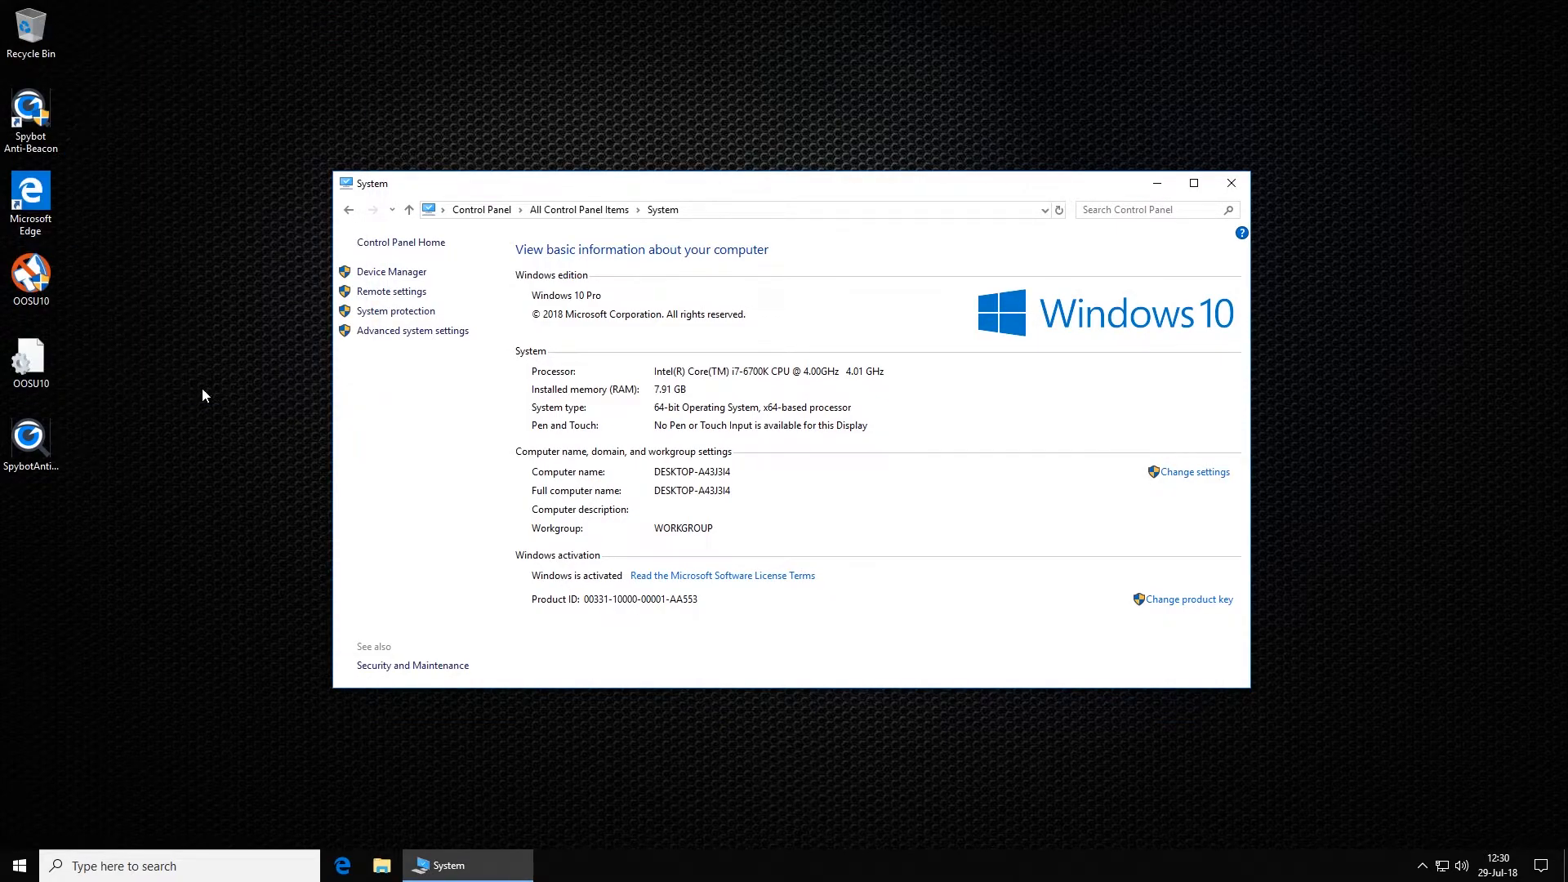
left_click(1231, 182)
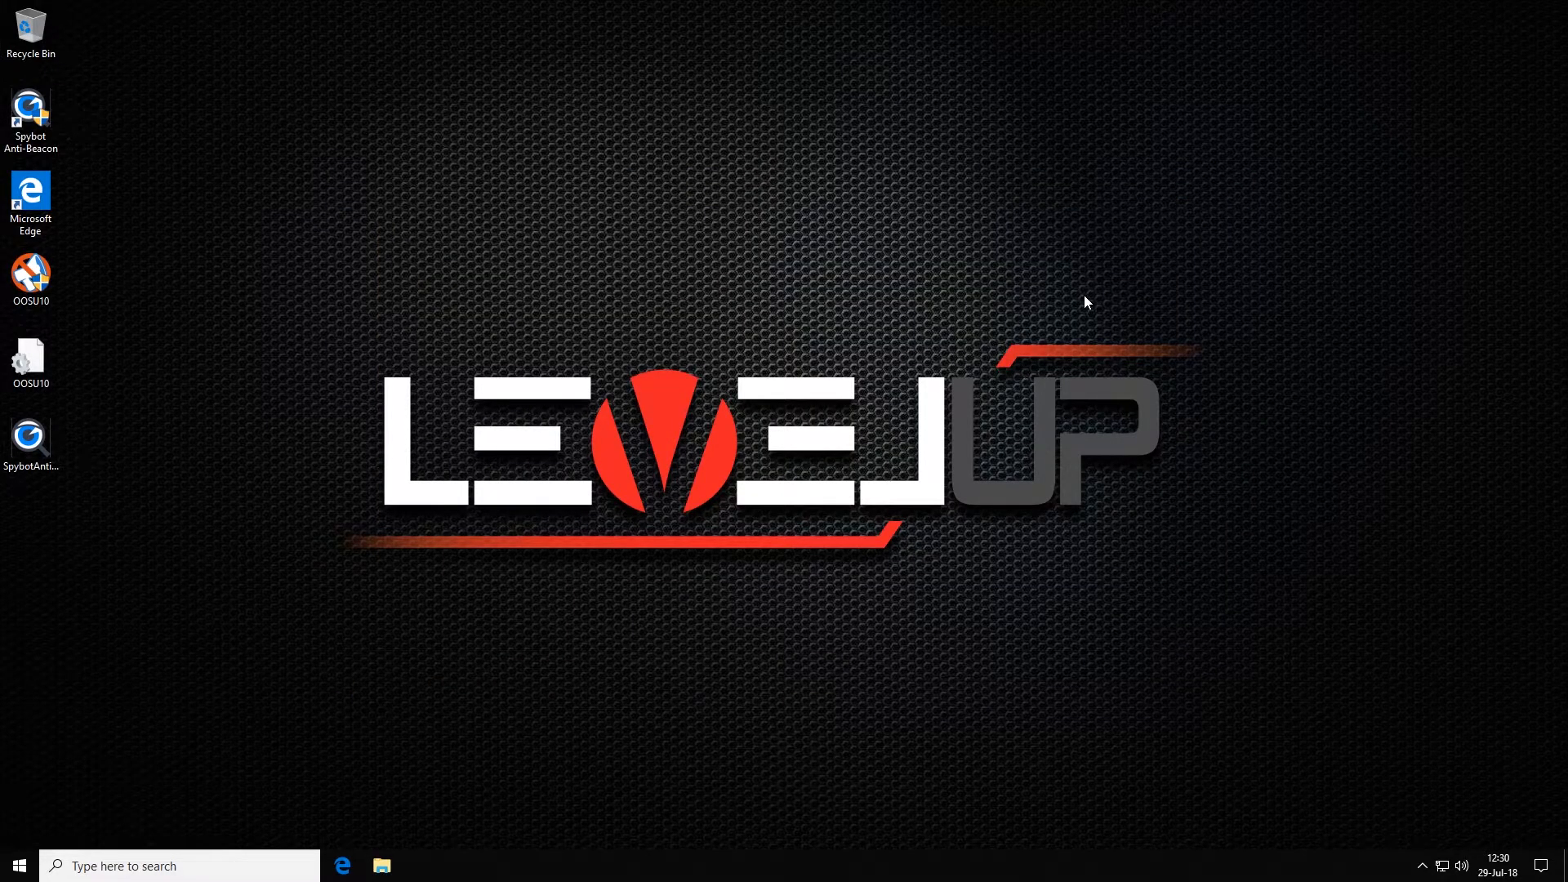
Step: Open the Services console and widen the Name column so the full service names fit
key("super")
type("services")
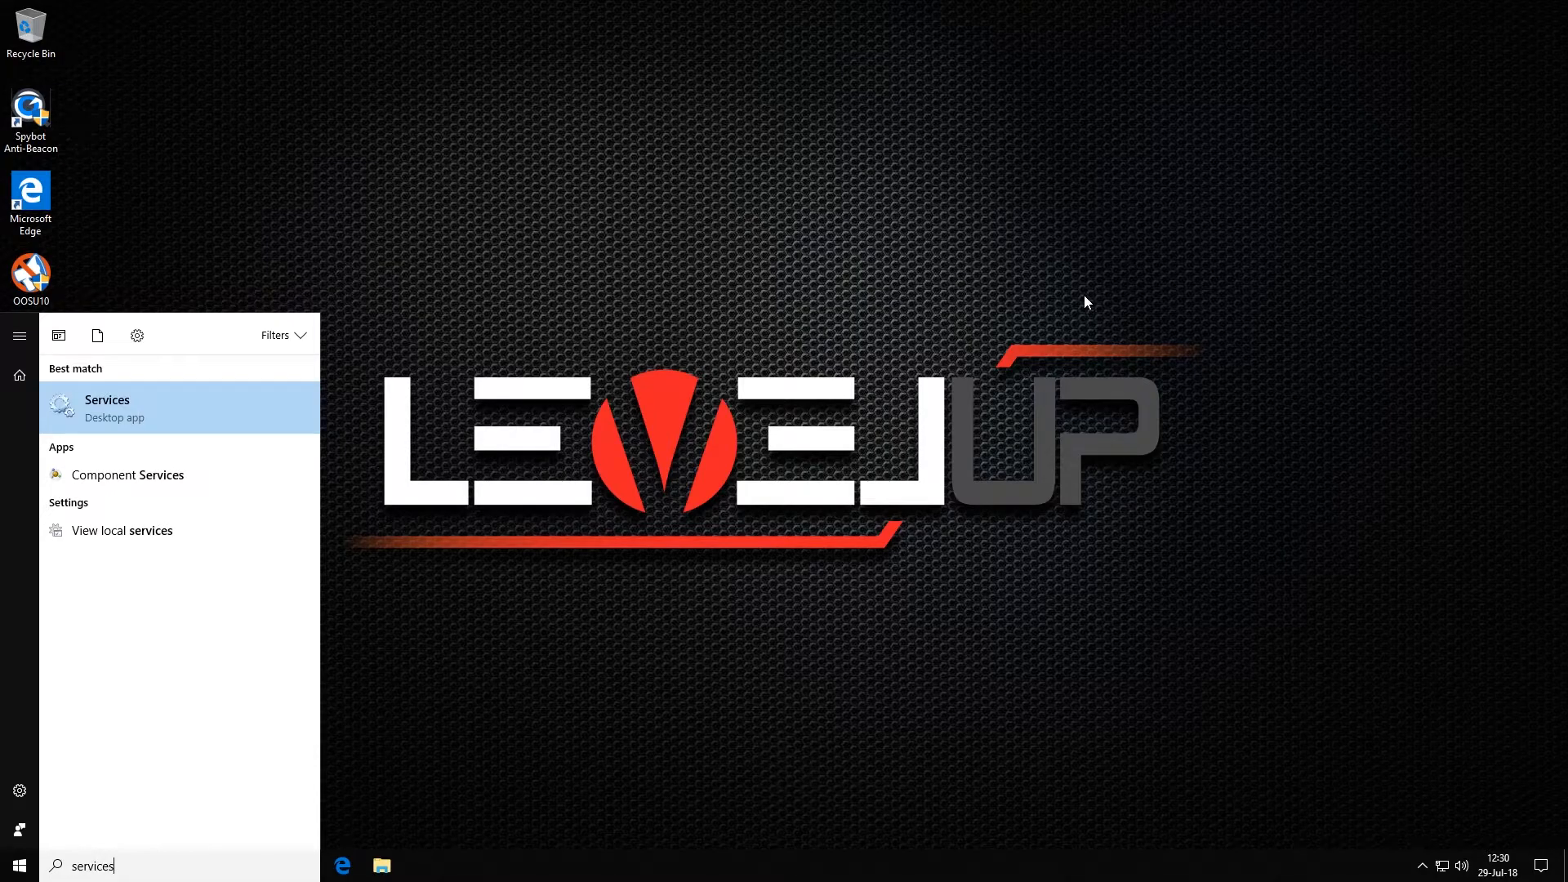
left_click(266, 409)
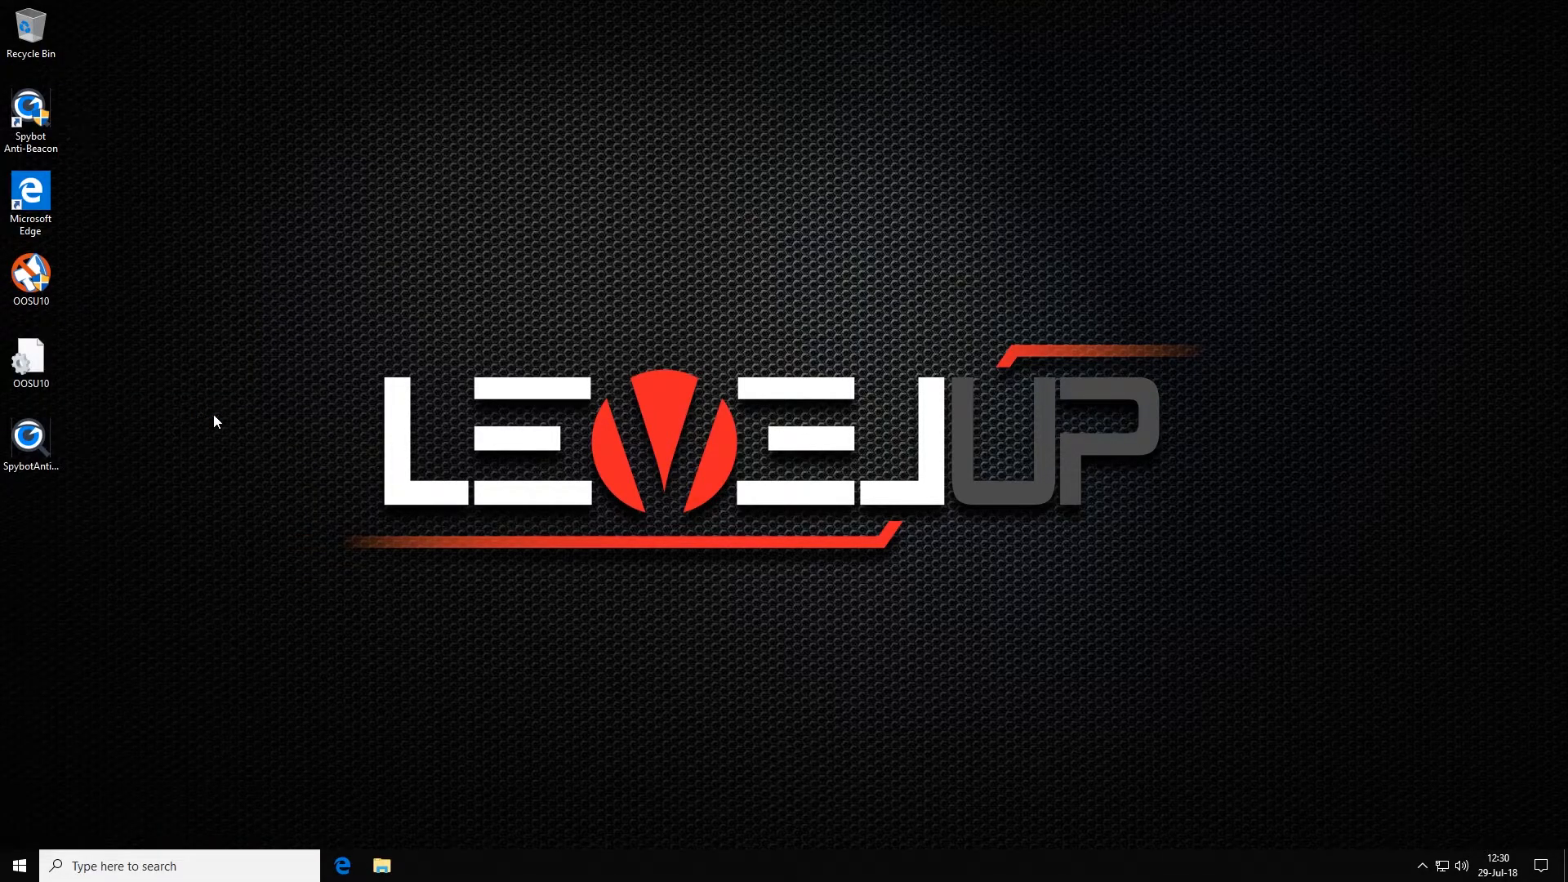
left_click(671, 61)
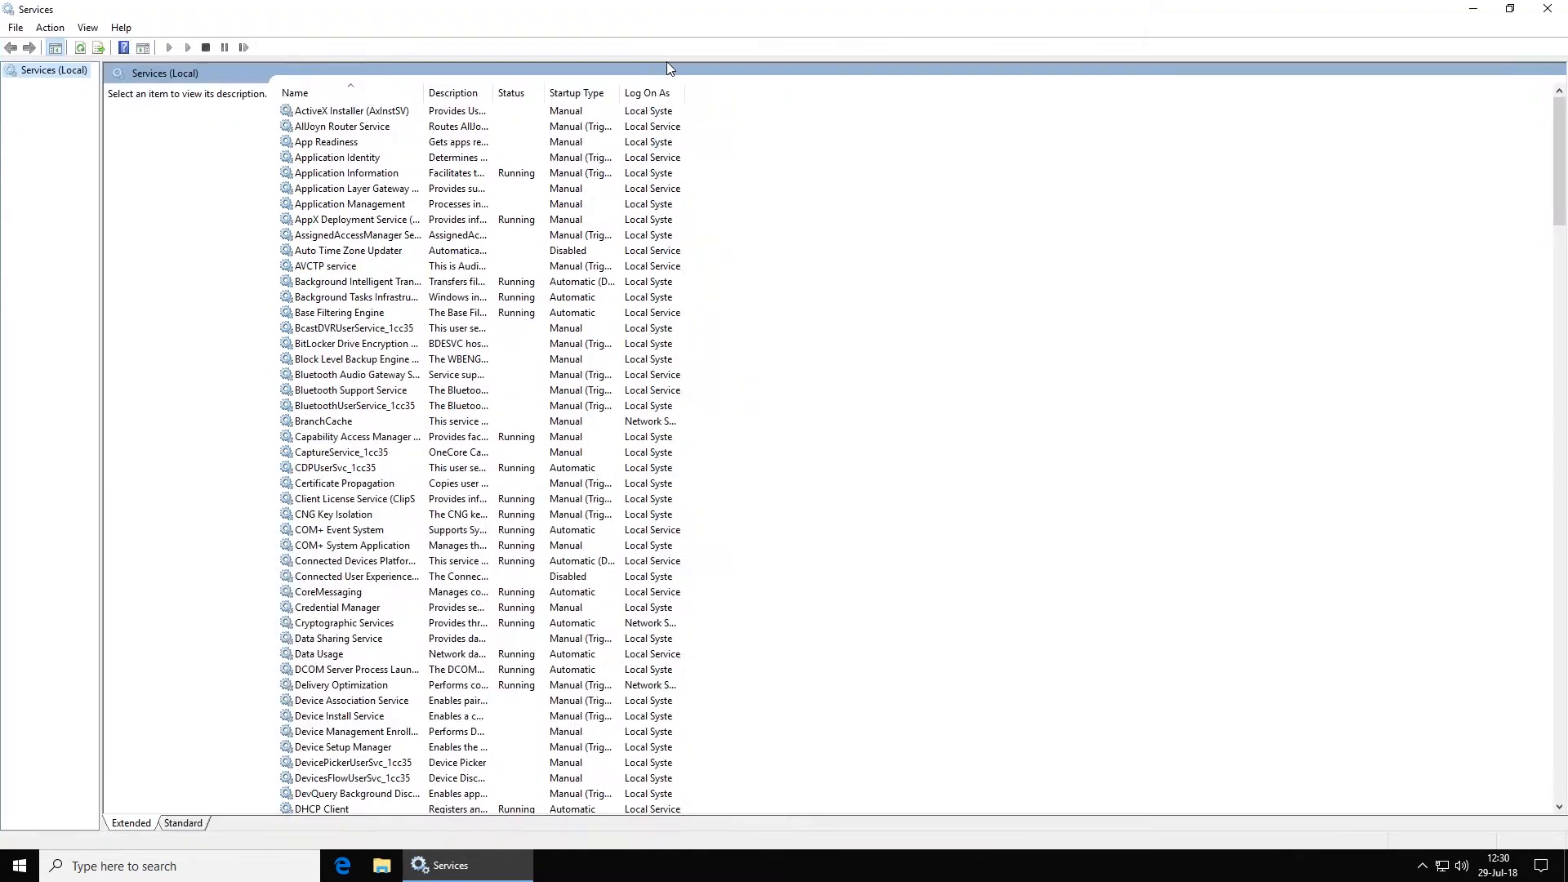
left_click(363, 115)
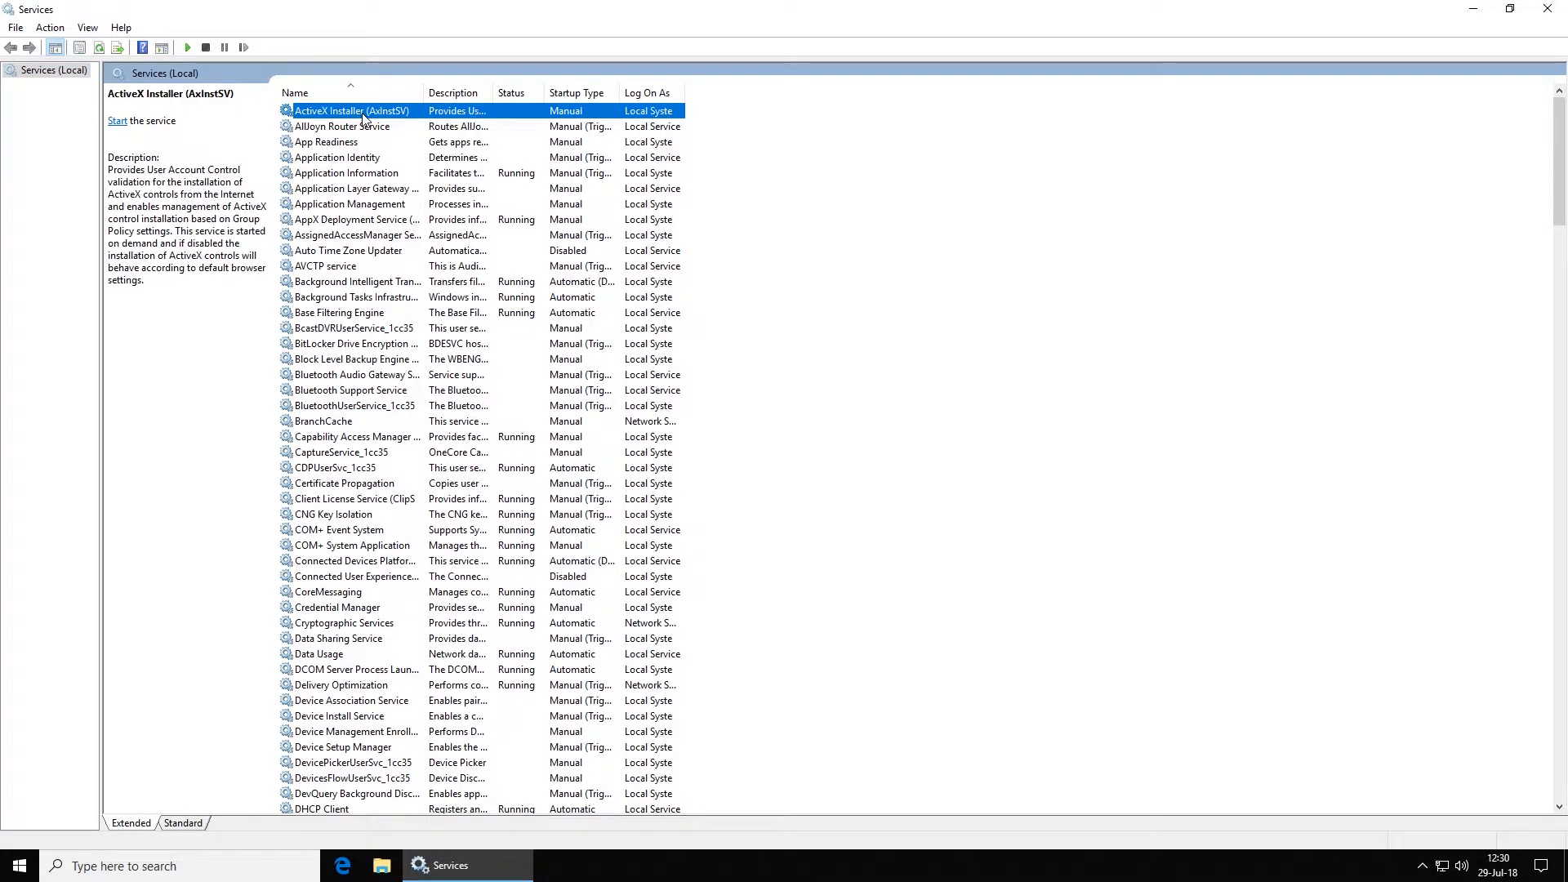
left_click_drag(424, 92, 617, 92)
left_click(412, 161)
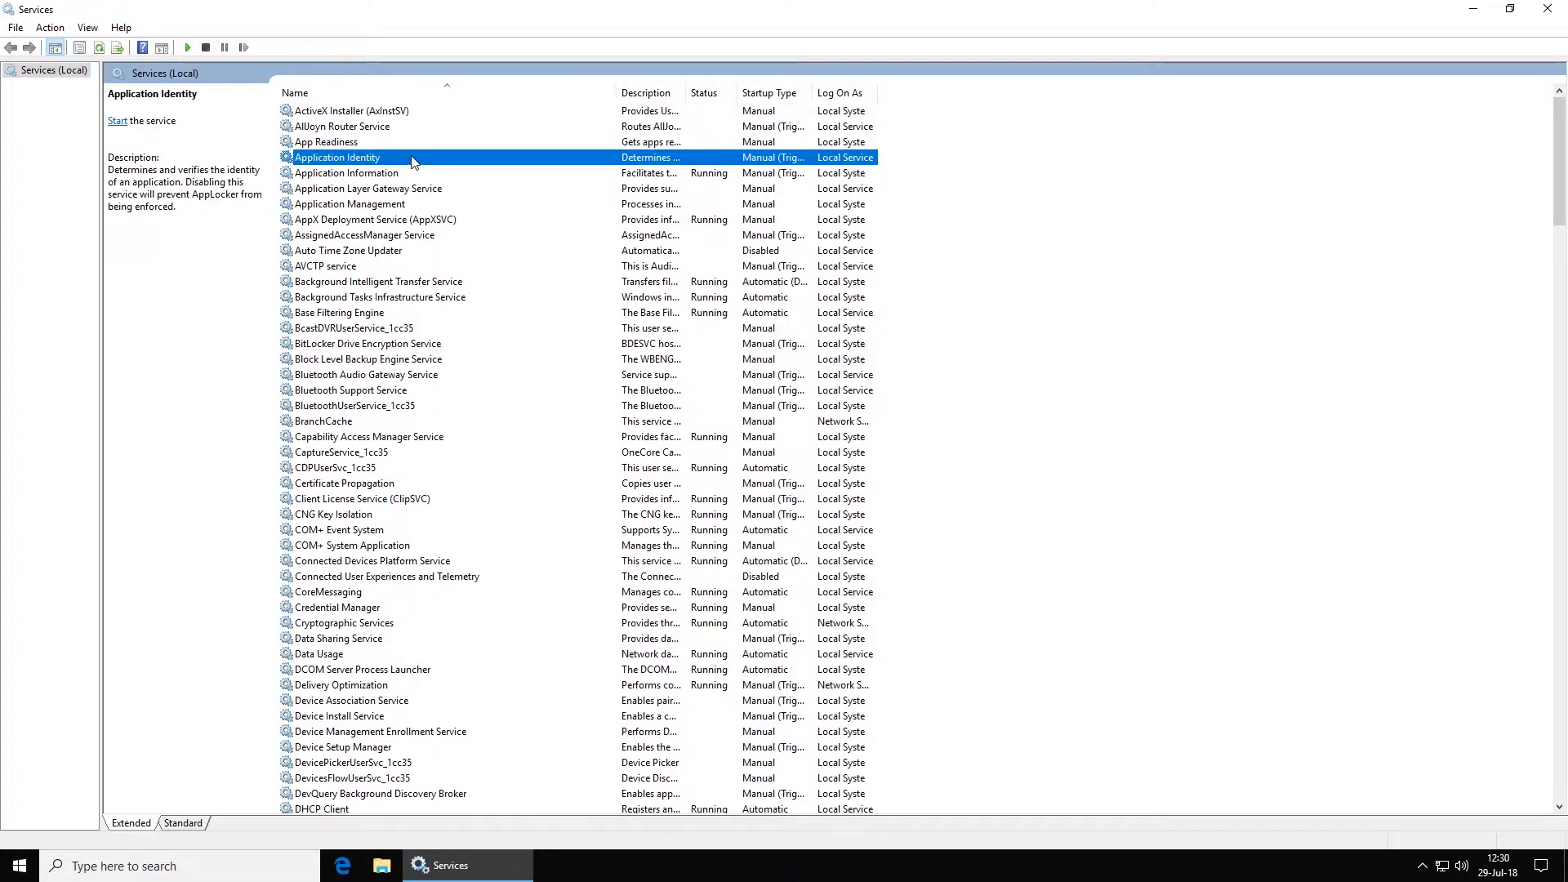
Step: Check the startup type of the Connected User Experiences and Telemetry service in its properties and accept them
type("con")
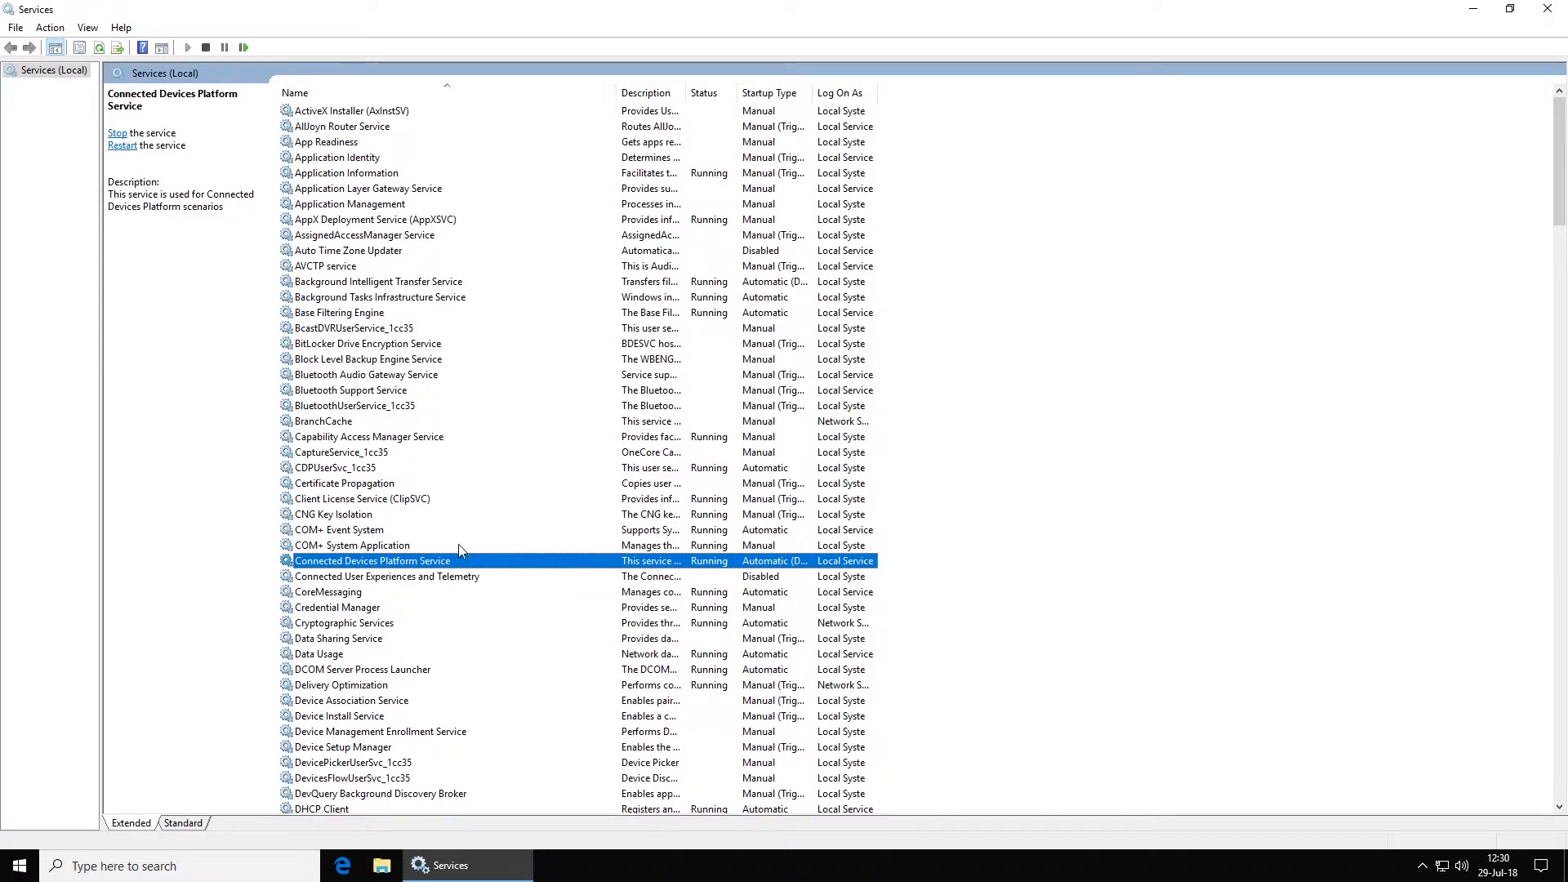
left_click(445, 577)
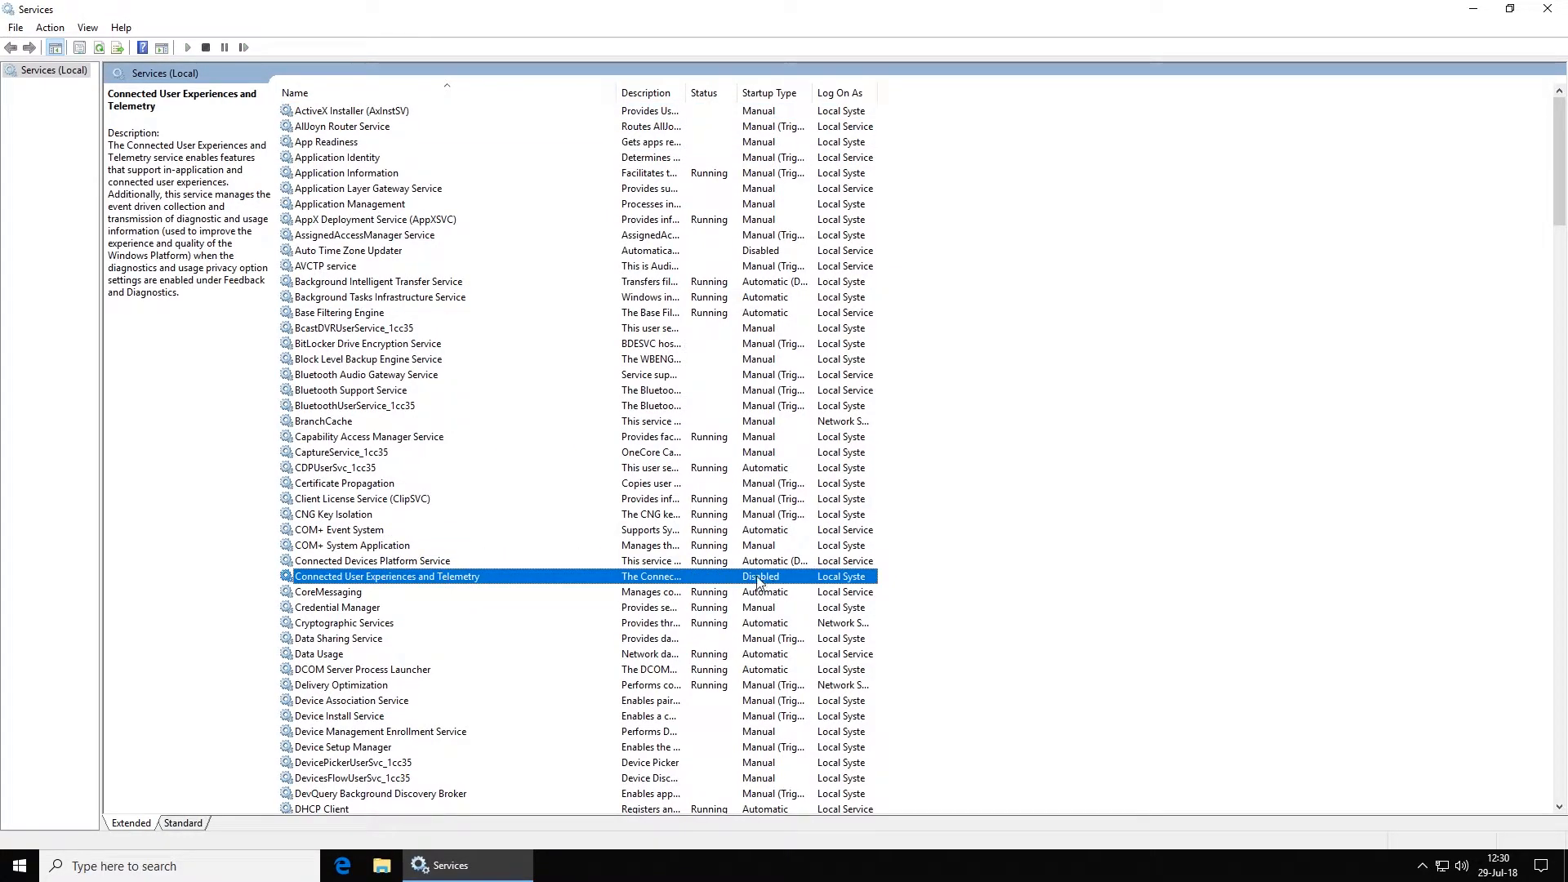
right_click(472, 581)
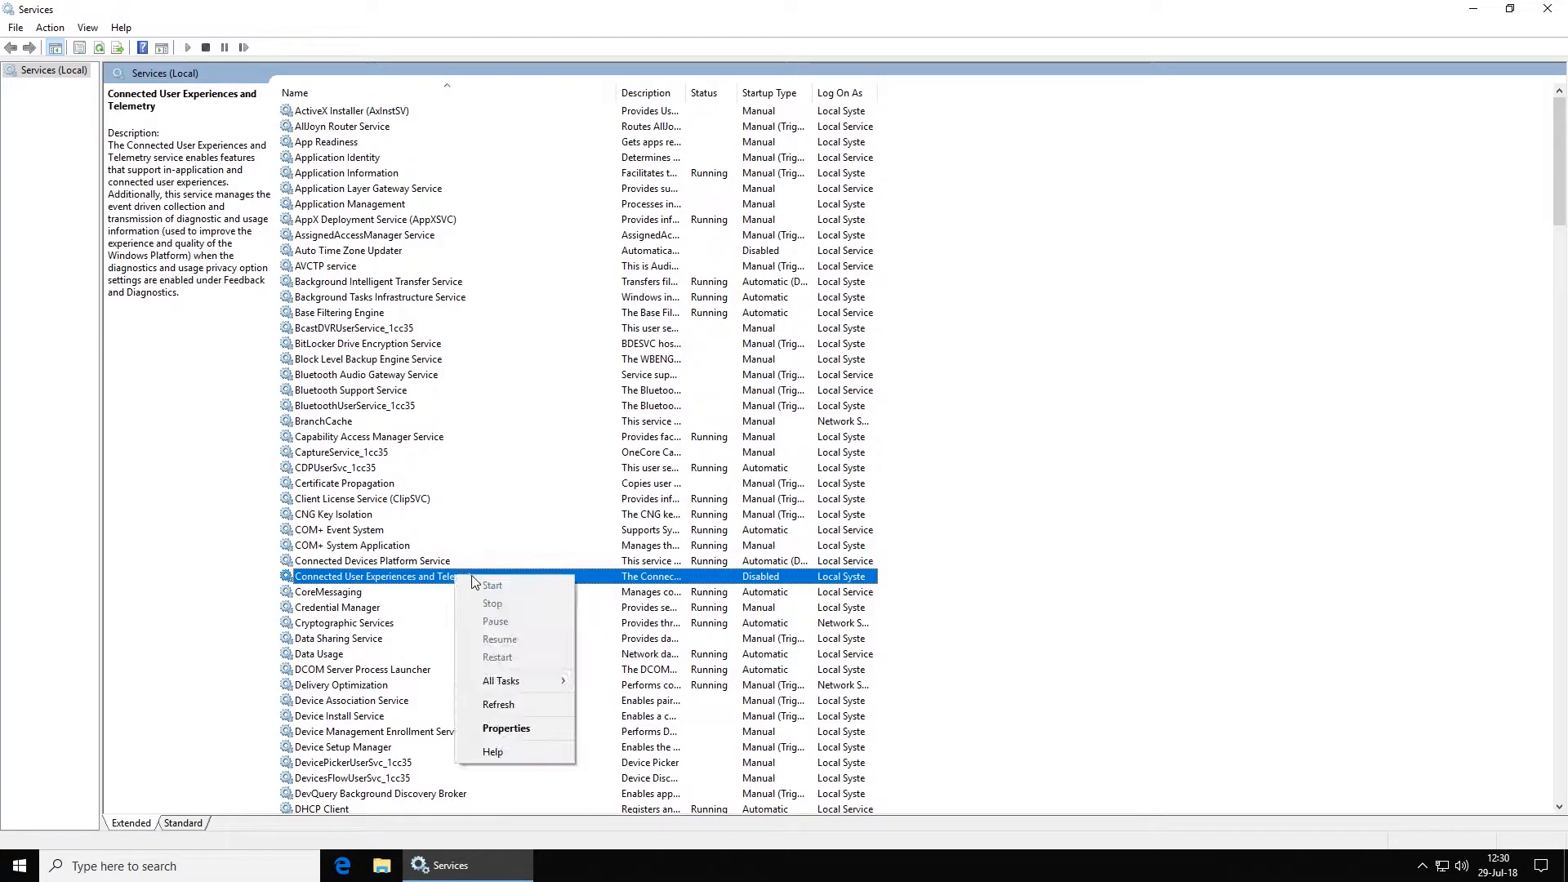
left_click(506, 728)
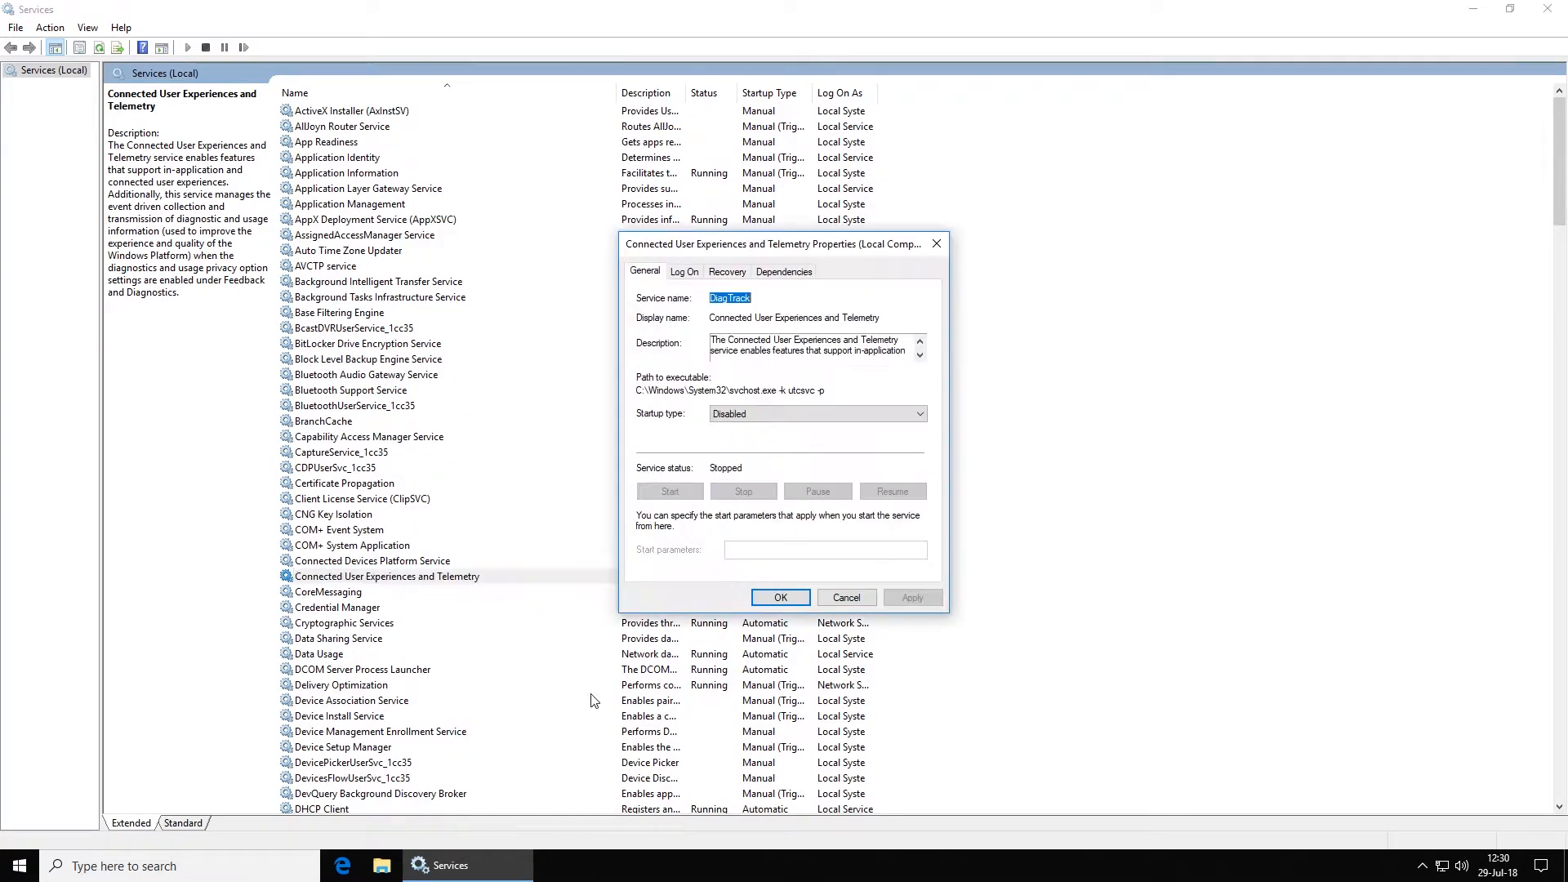
left_click(783, 598)
Step: Set the Delivery Optimization service's startup type to Disabled, stop the service and apply the change
left_click(456, 609)
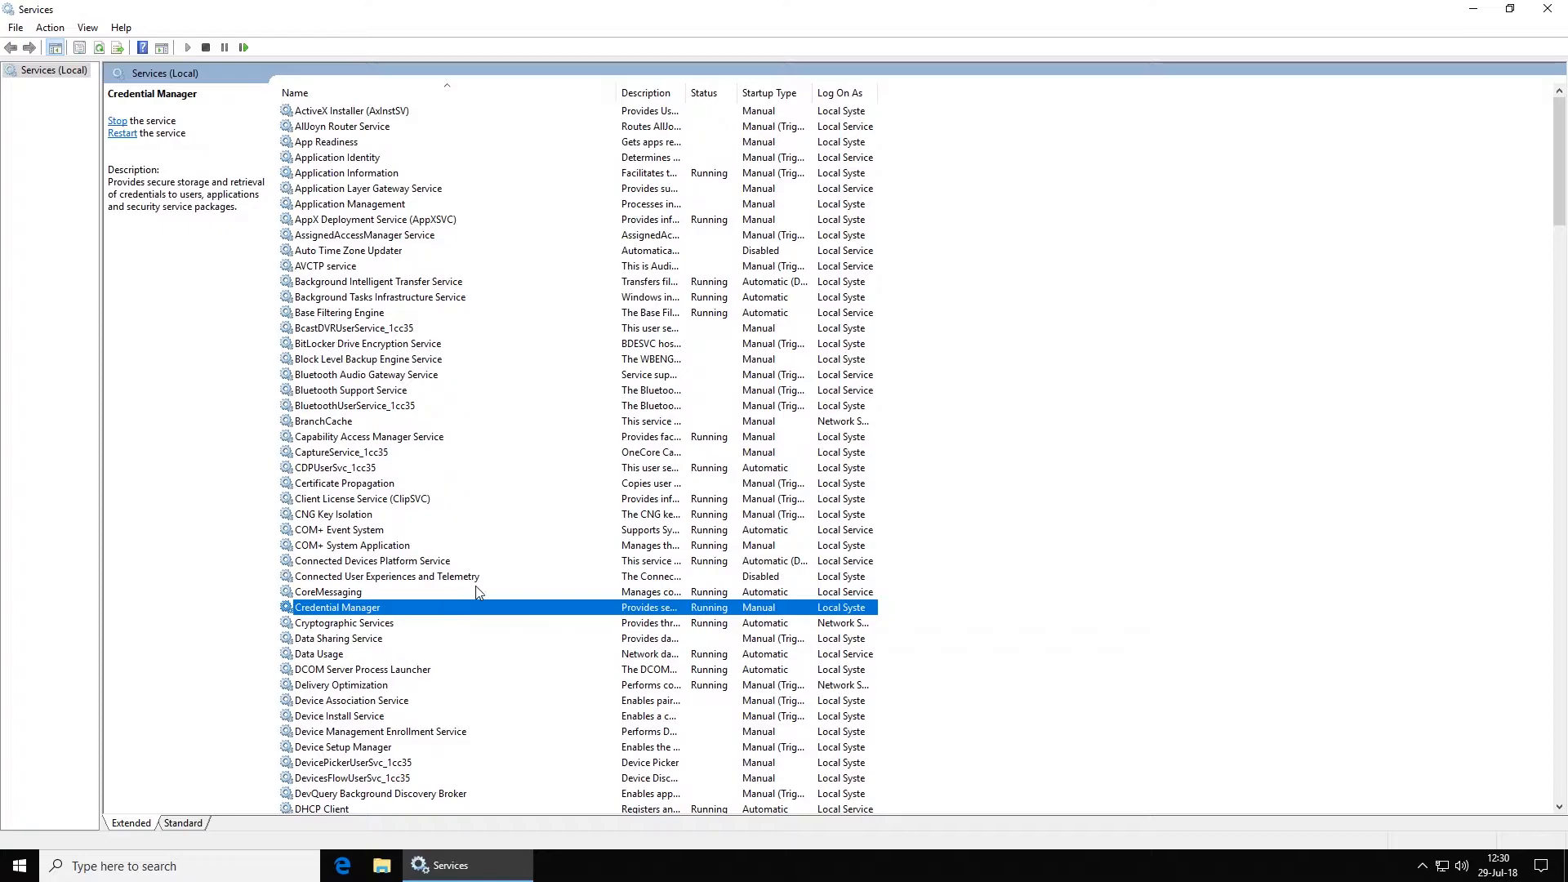
type("de")
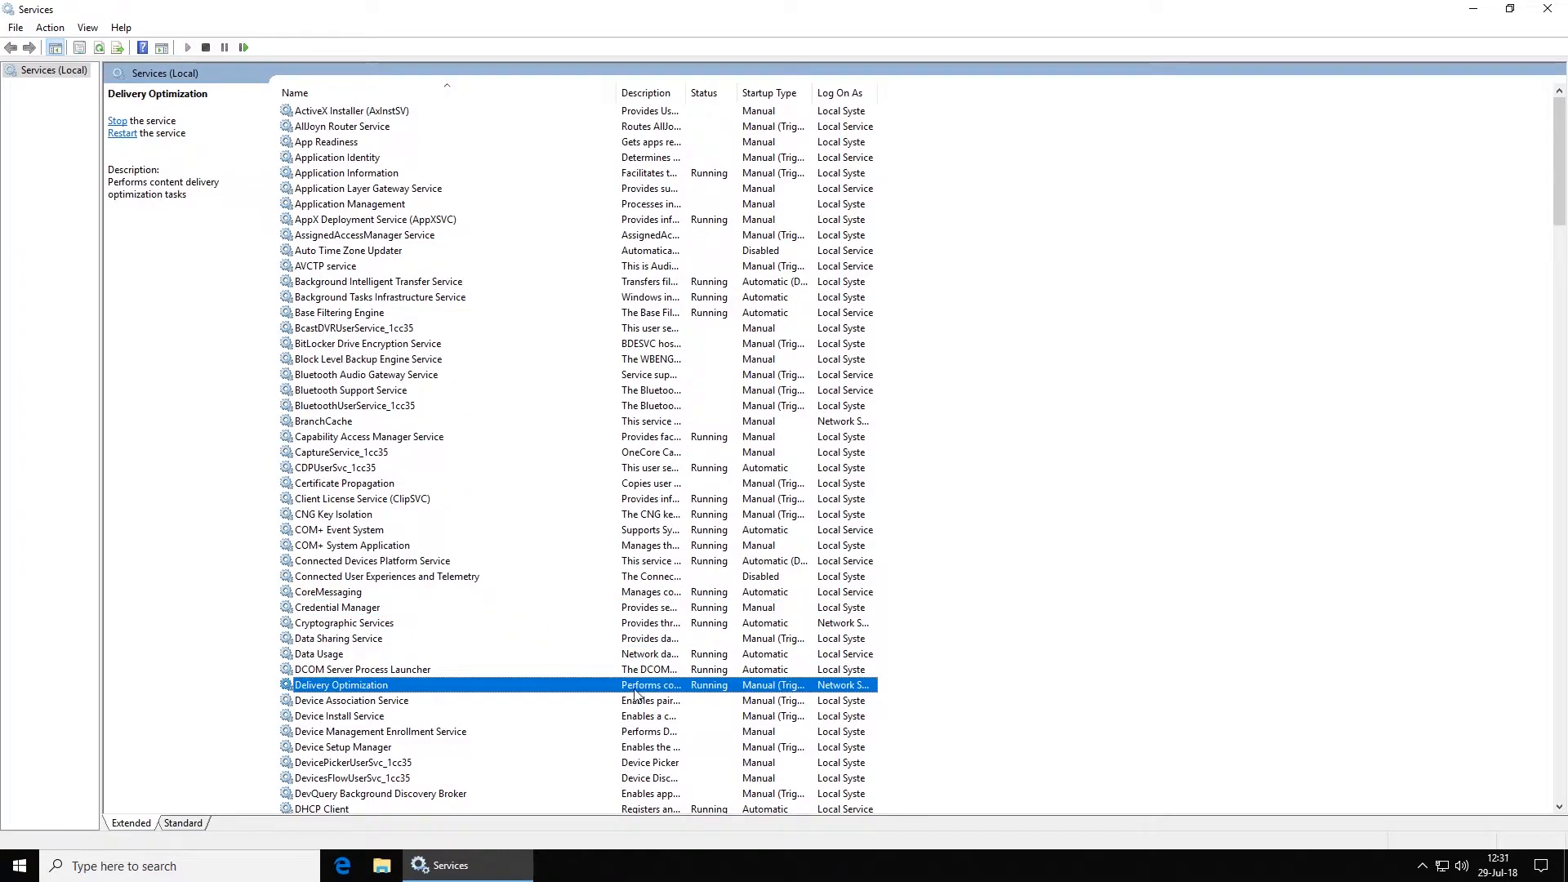
right_click(624, 687)
left_click(668, 650)
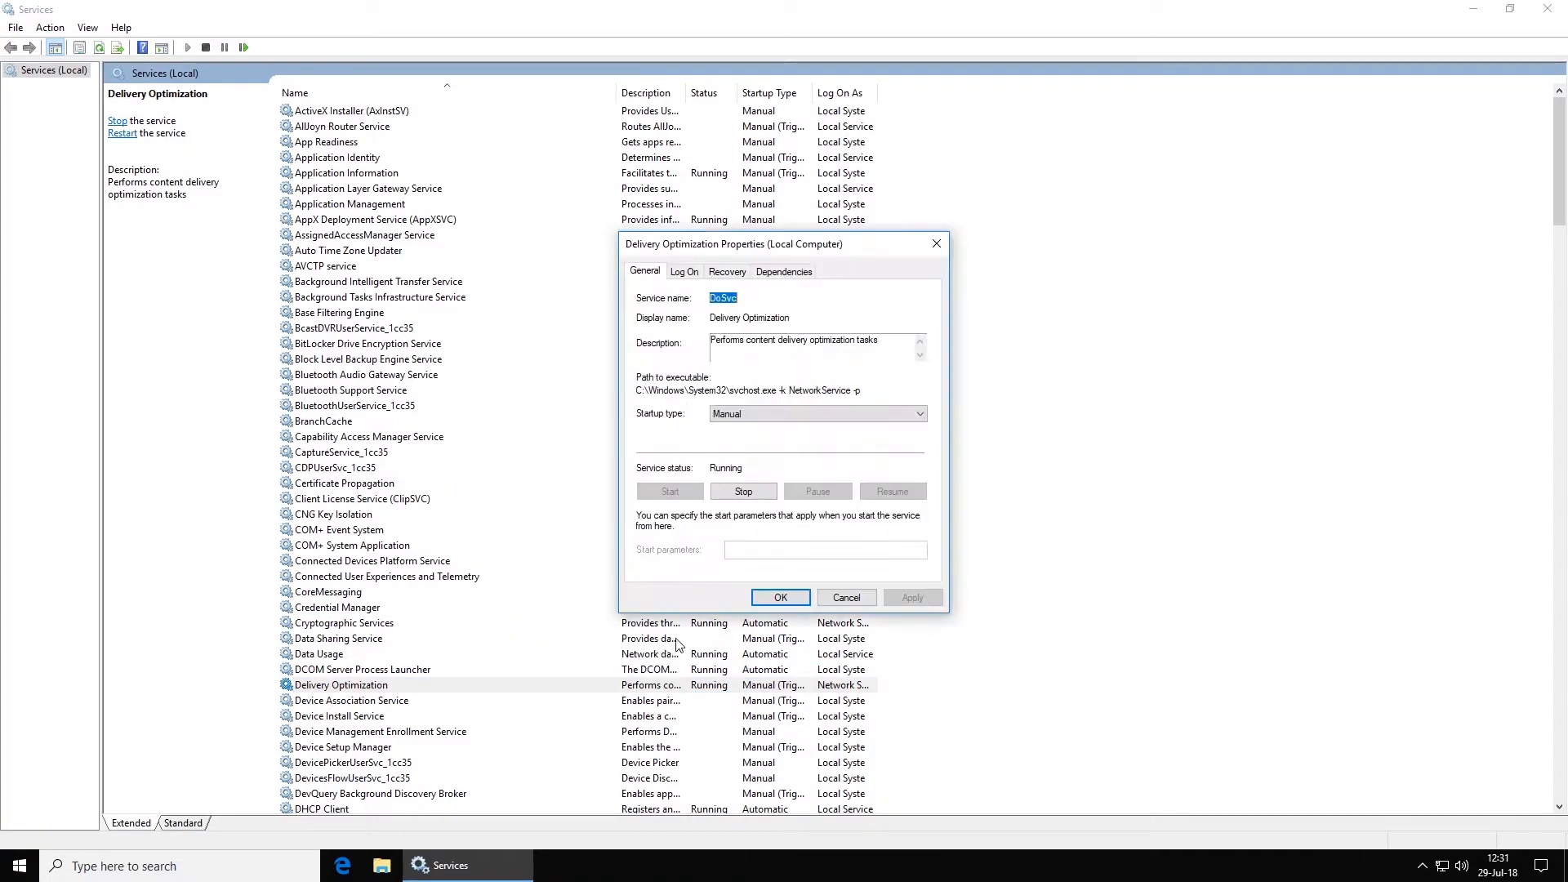
left_click(760, 416)
left_click(729, 461)
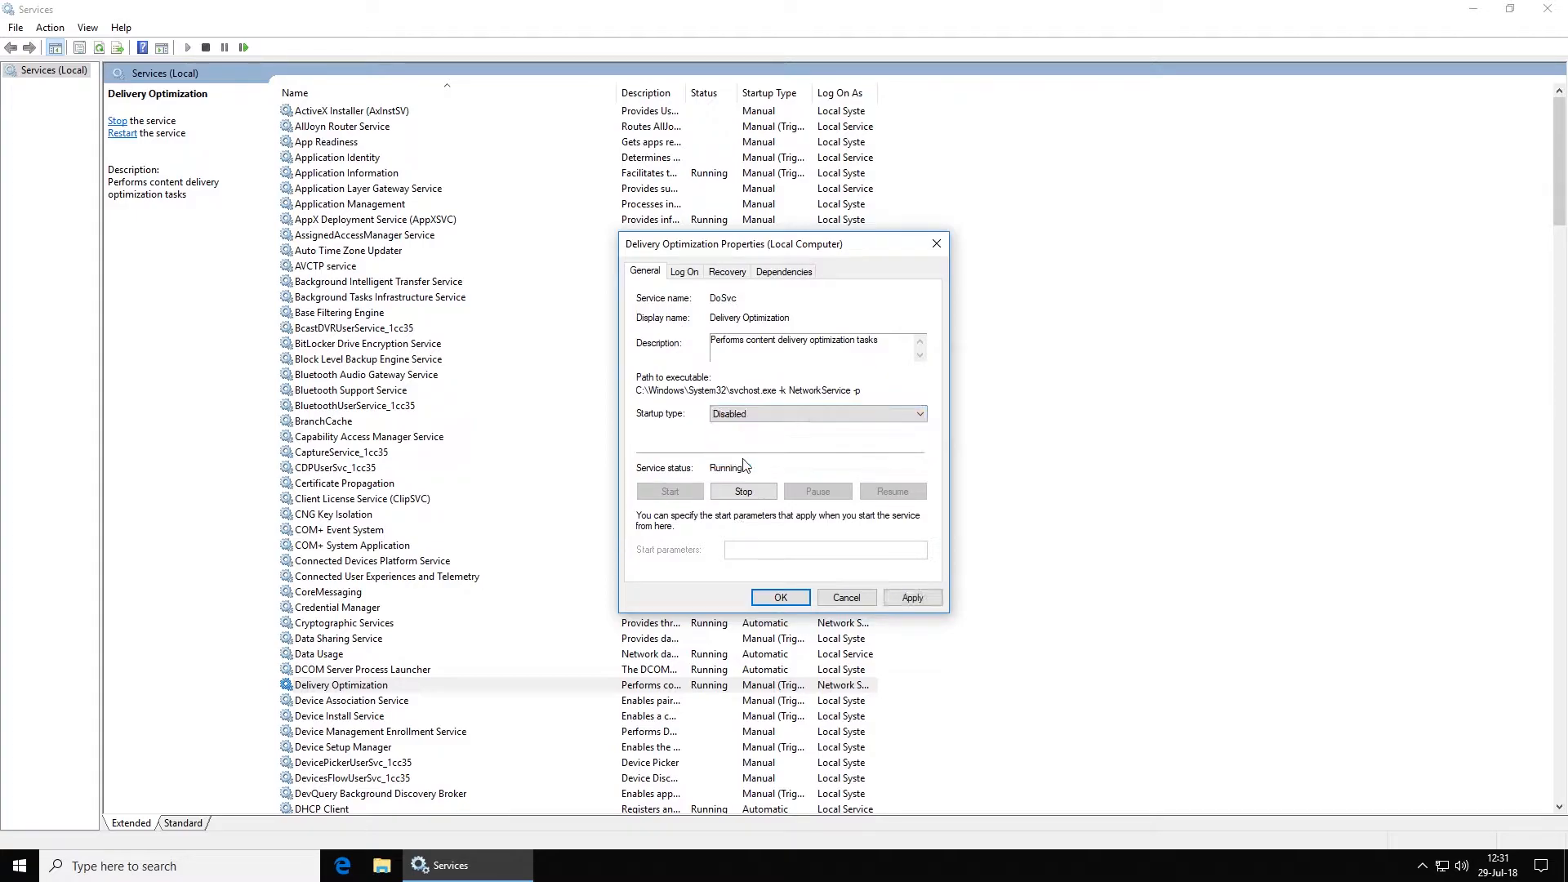
left_click(743, 491)
left_click(814, 451)
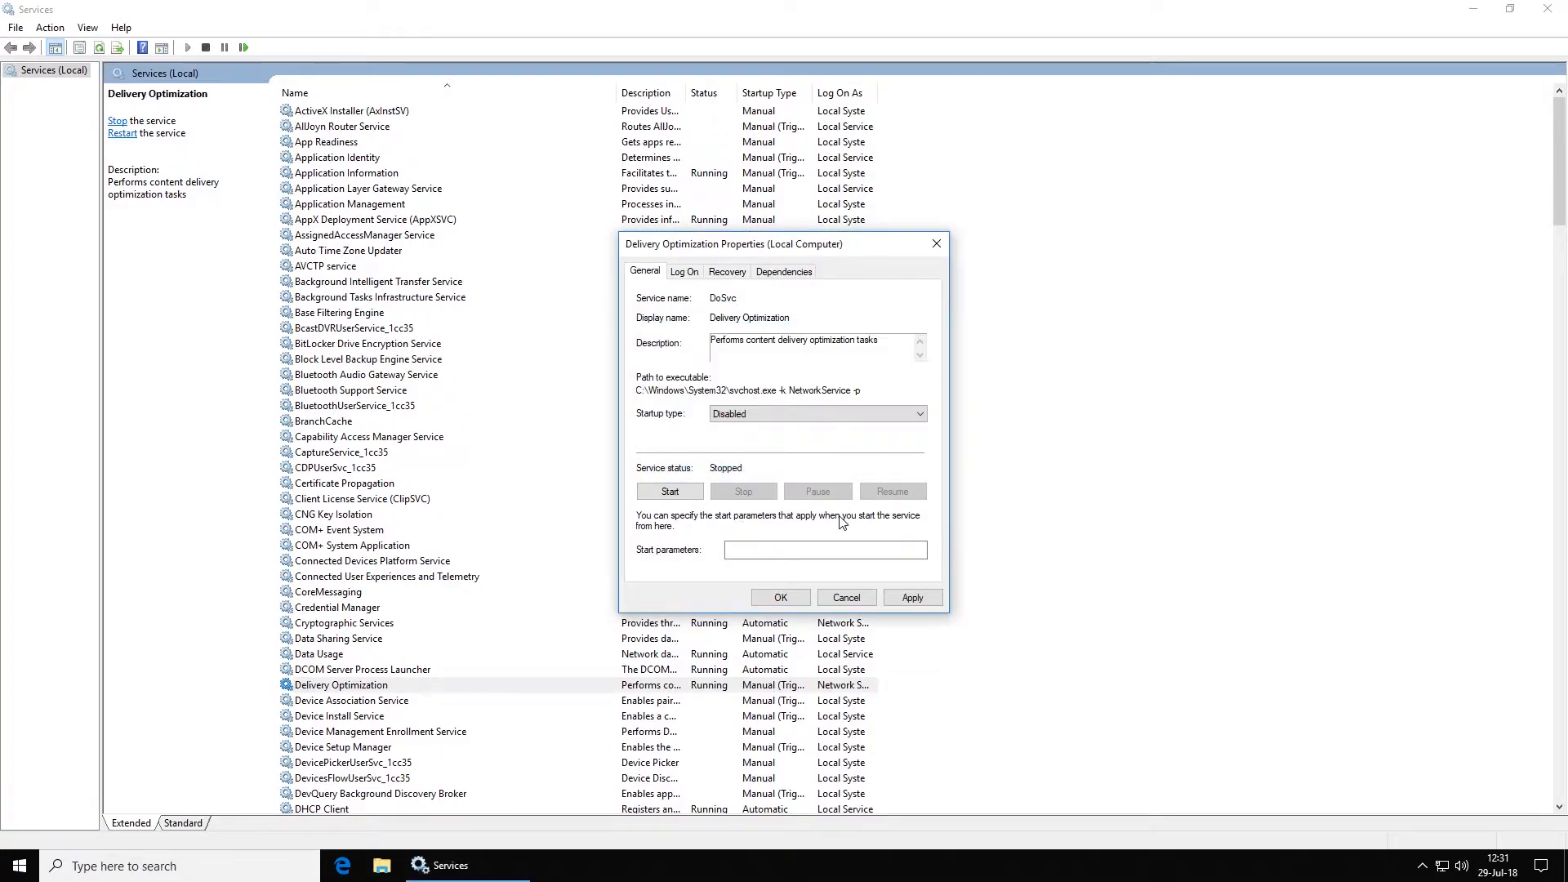
left_click(891, 598)
left_click(784, 598)
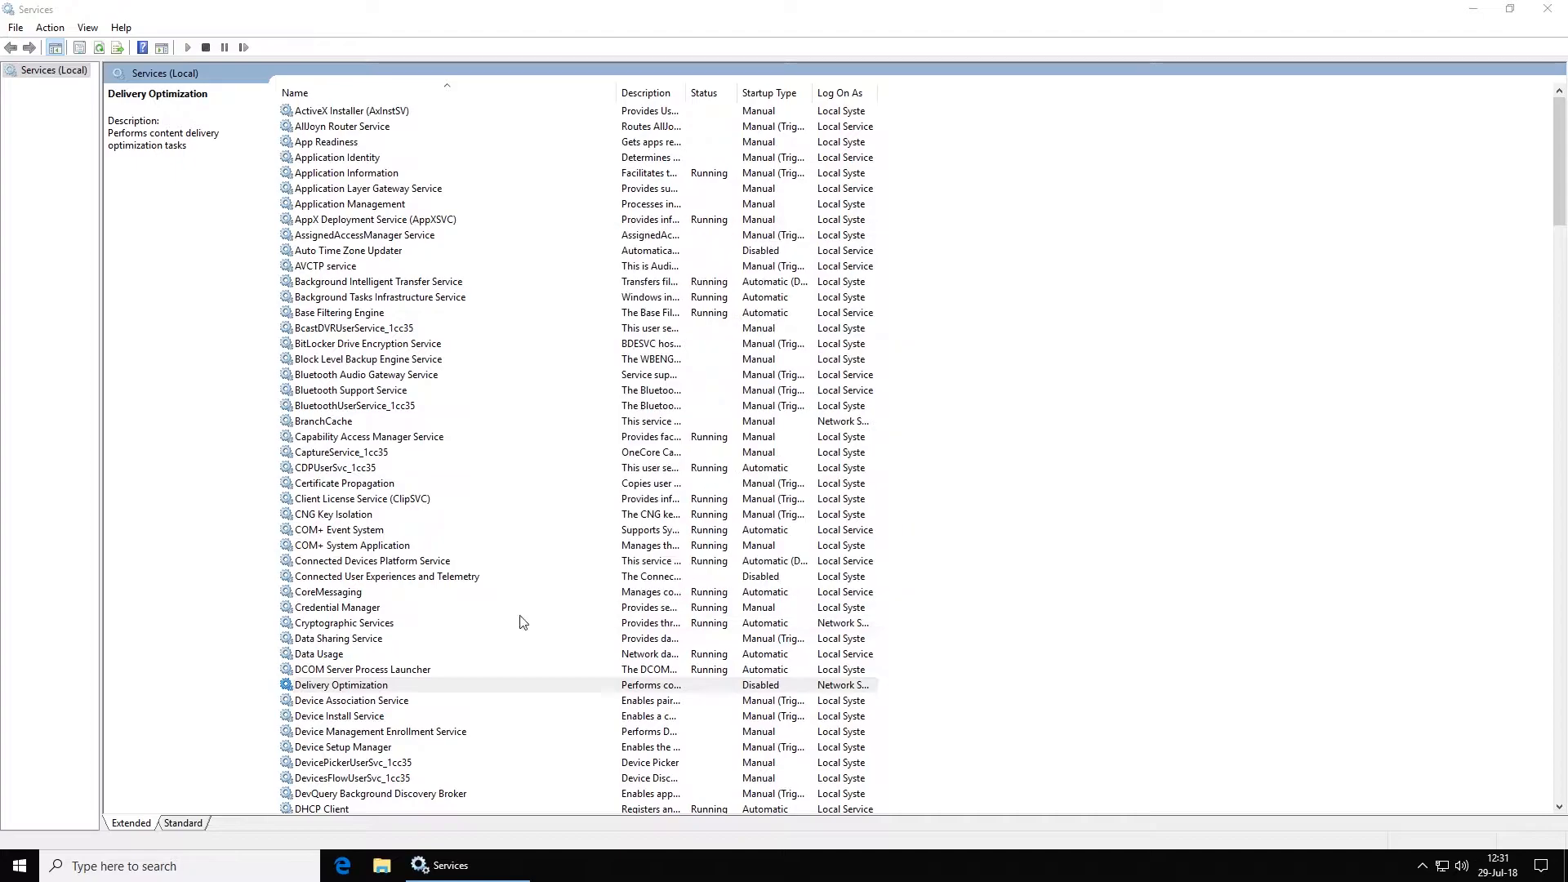
Step: Set the Distributed Link Tracking Client service's startup type to Disabled, stop the service and apply the change
left_click(429, 612)
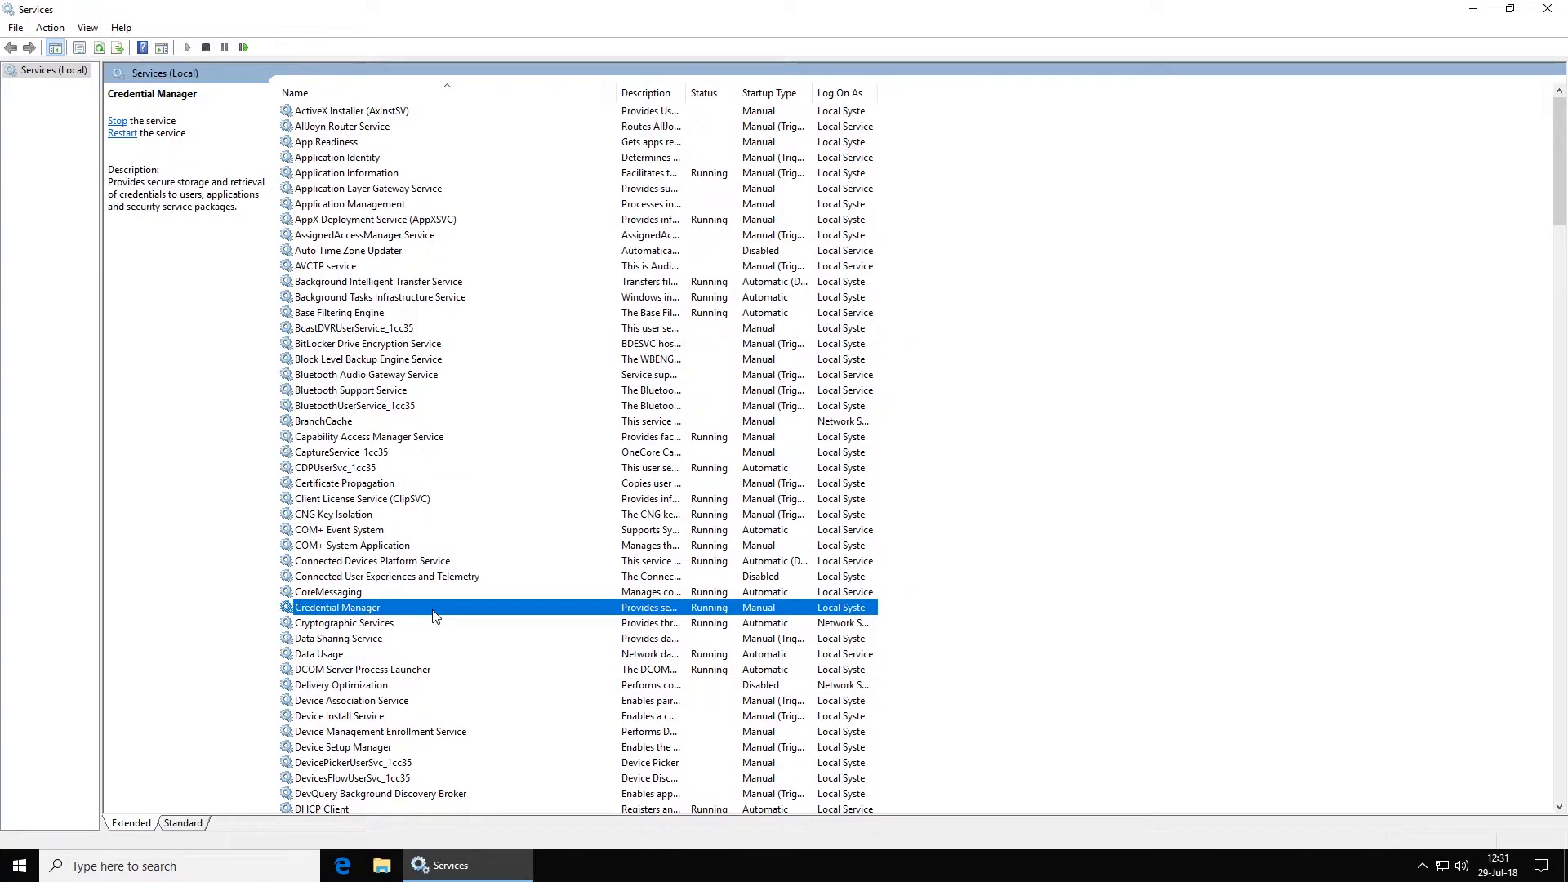
type("dis")
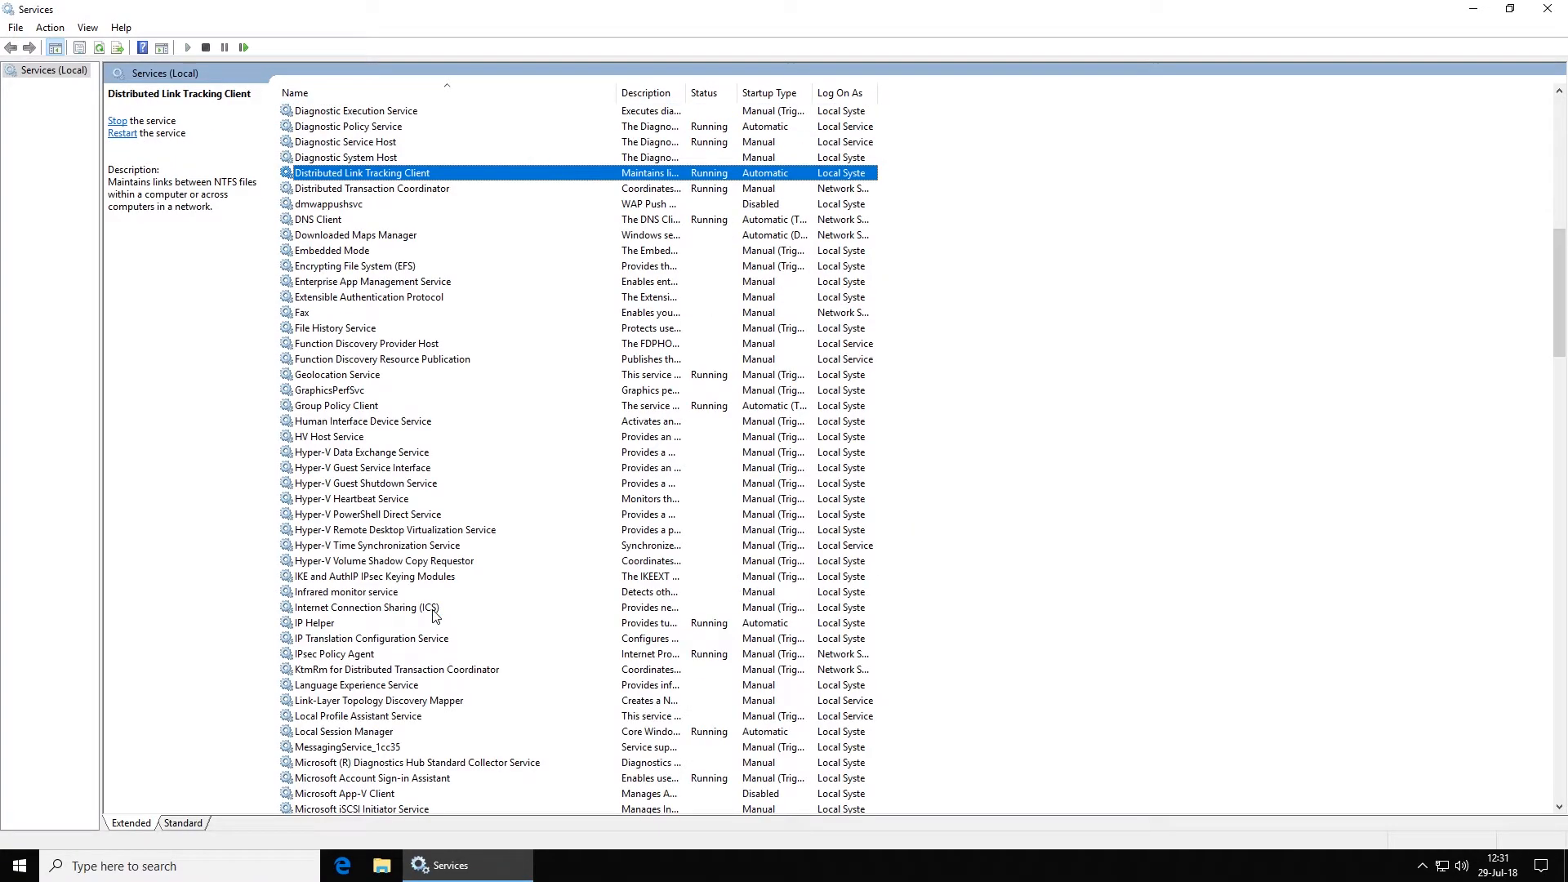
right_click(434, 175)
left_click(508, 320)
left_click(766, 413)
left_click(747, 465)
left_click(748, 490)
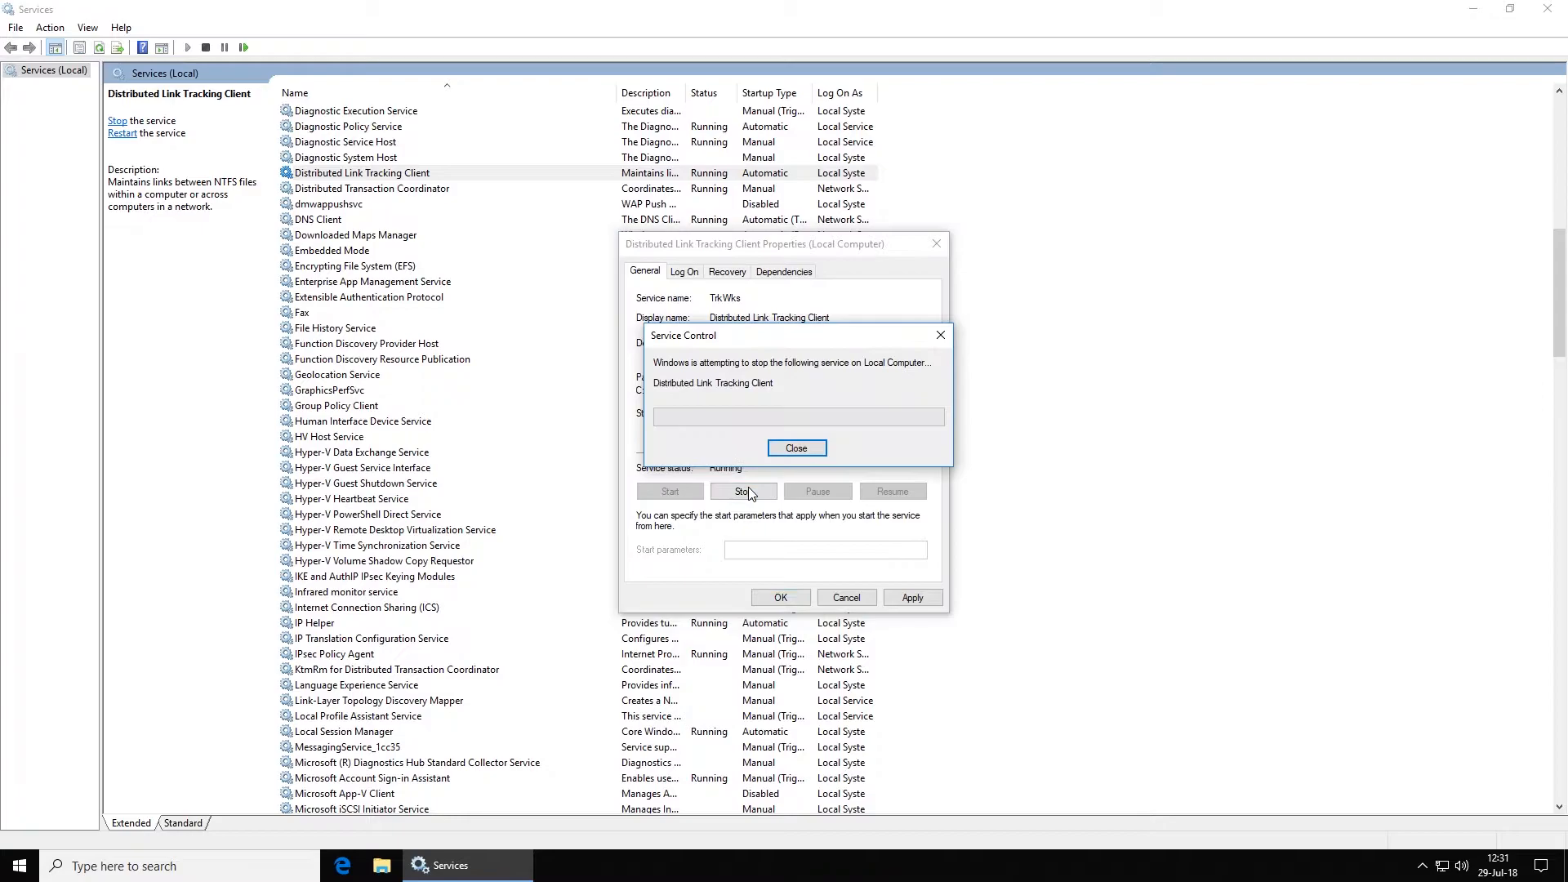
left_click(906, 597)
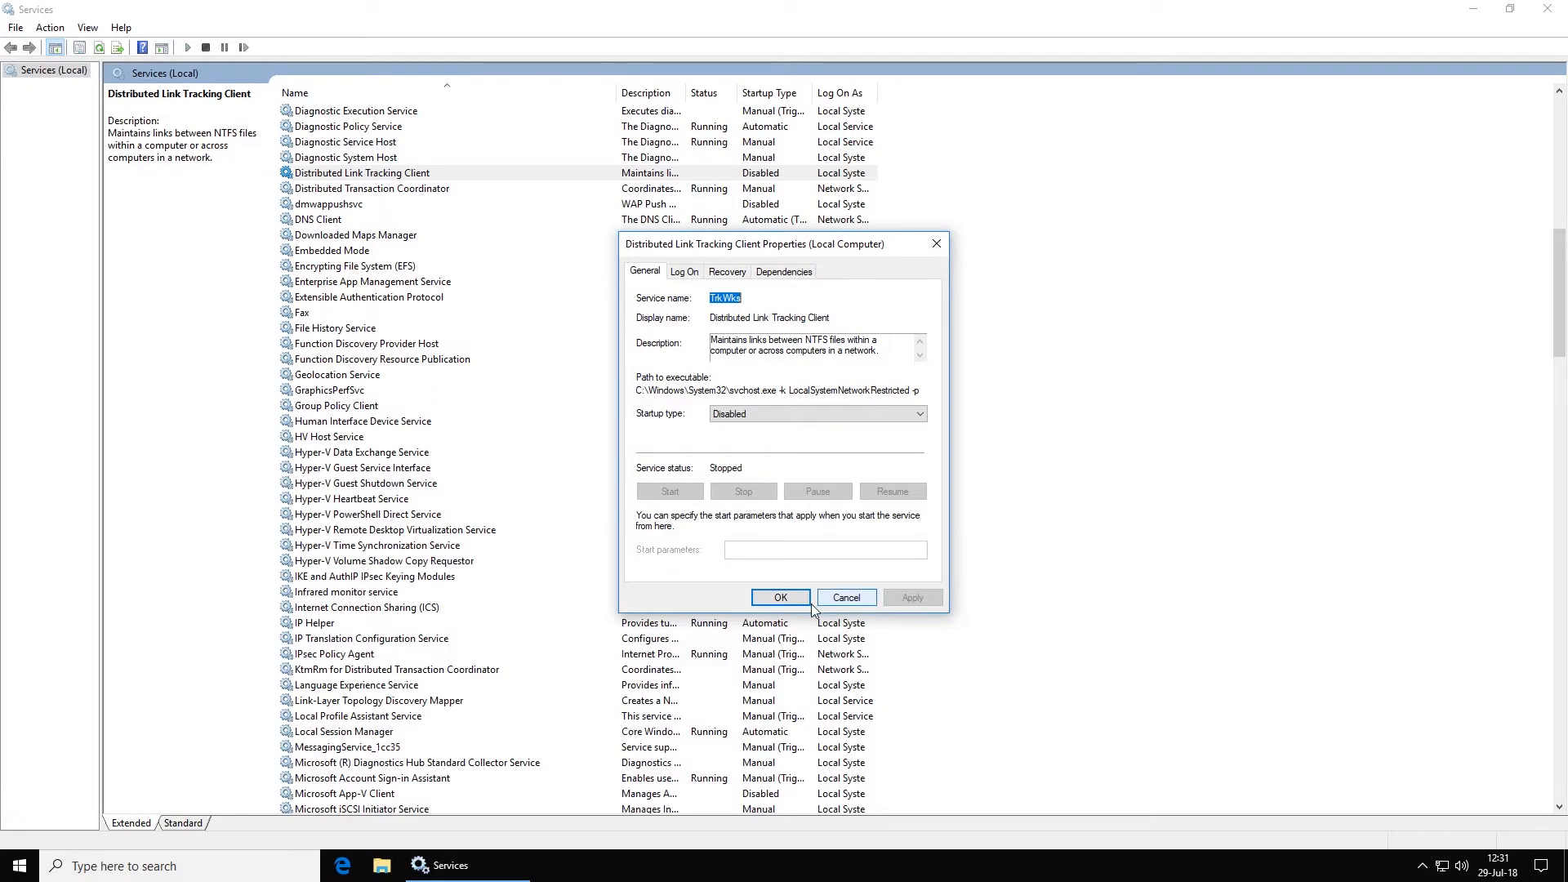
left_click(781, 597)
Step: Stop the Update Orchestrator Service through its properties and close the Services console
left_click(371, 238)
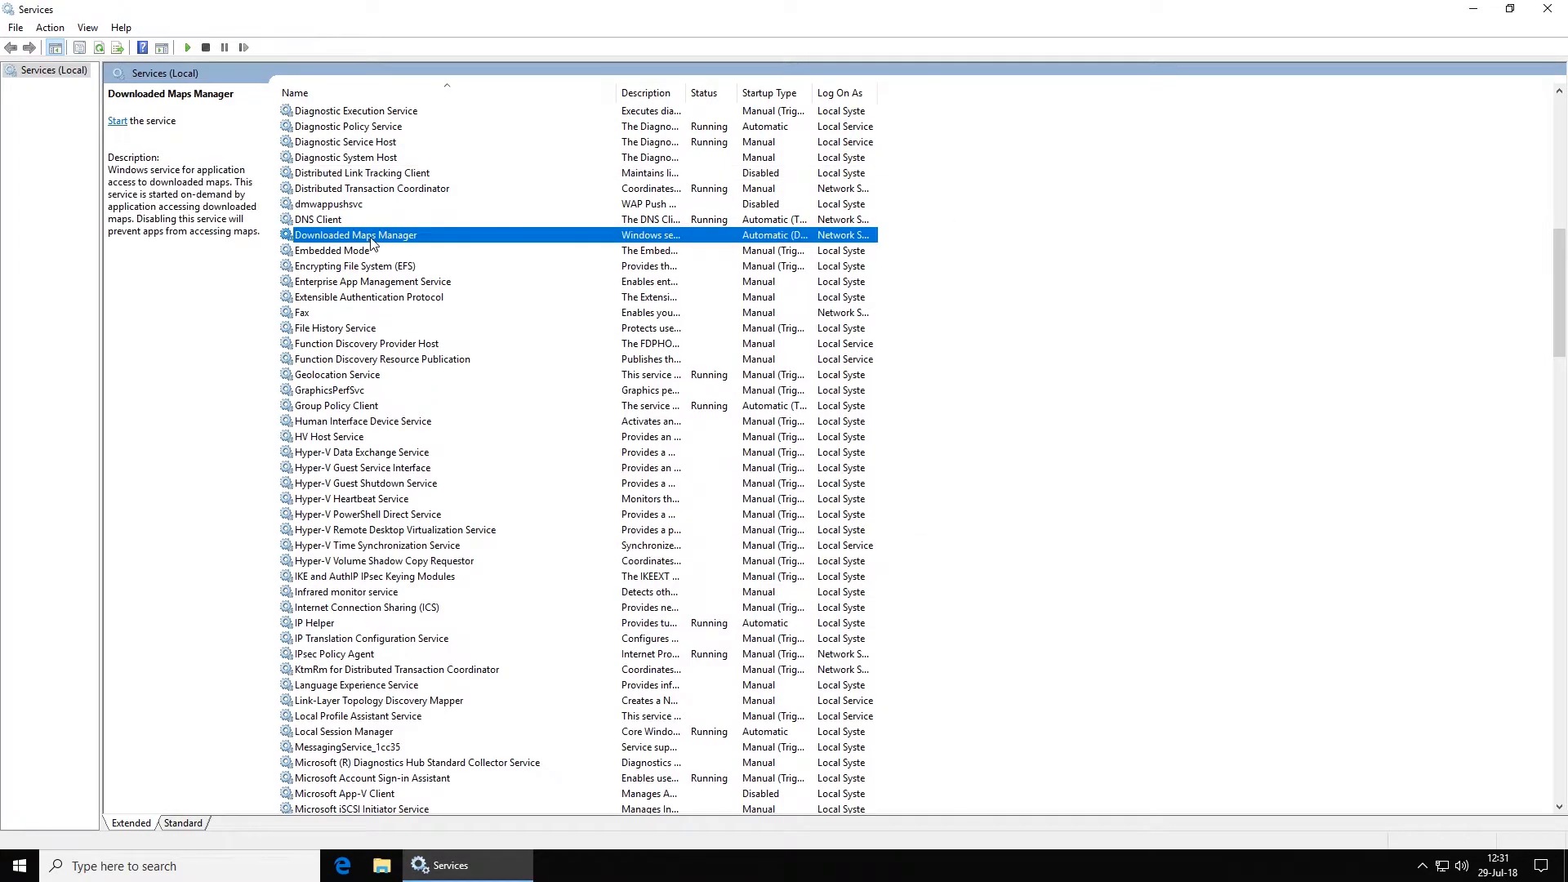
type("up")
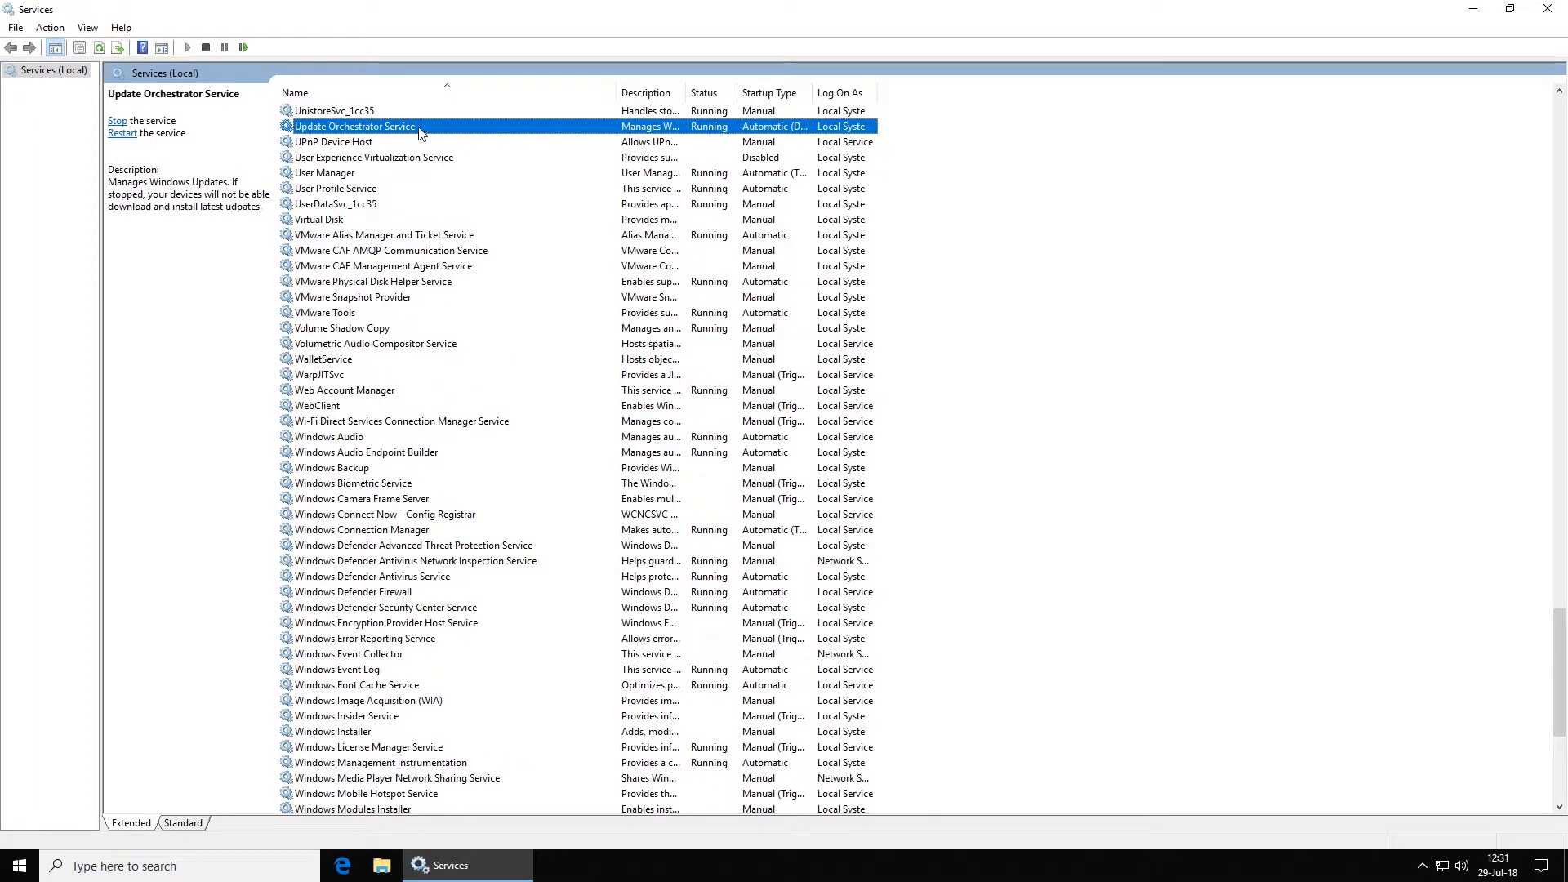
right_click(419, 130)
left_click(461, 281)
left_click(743, 491)
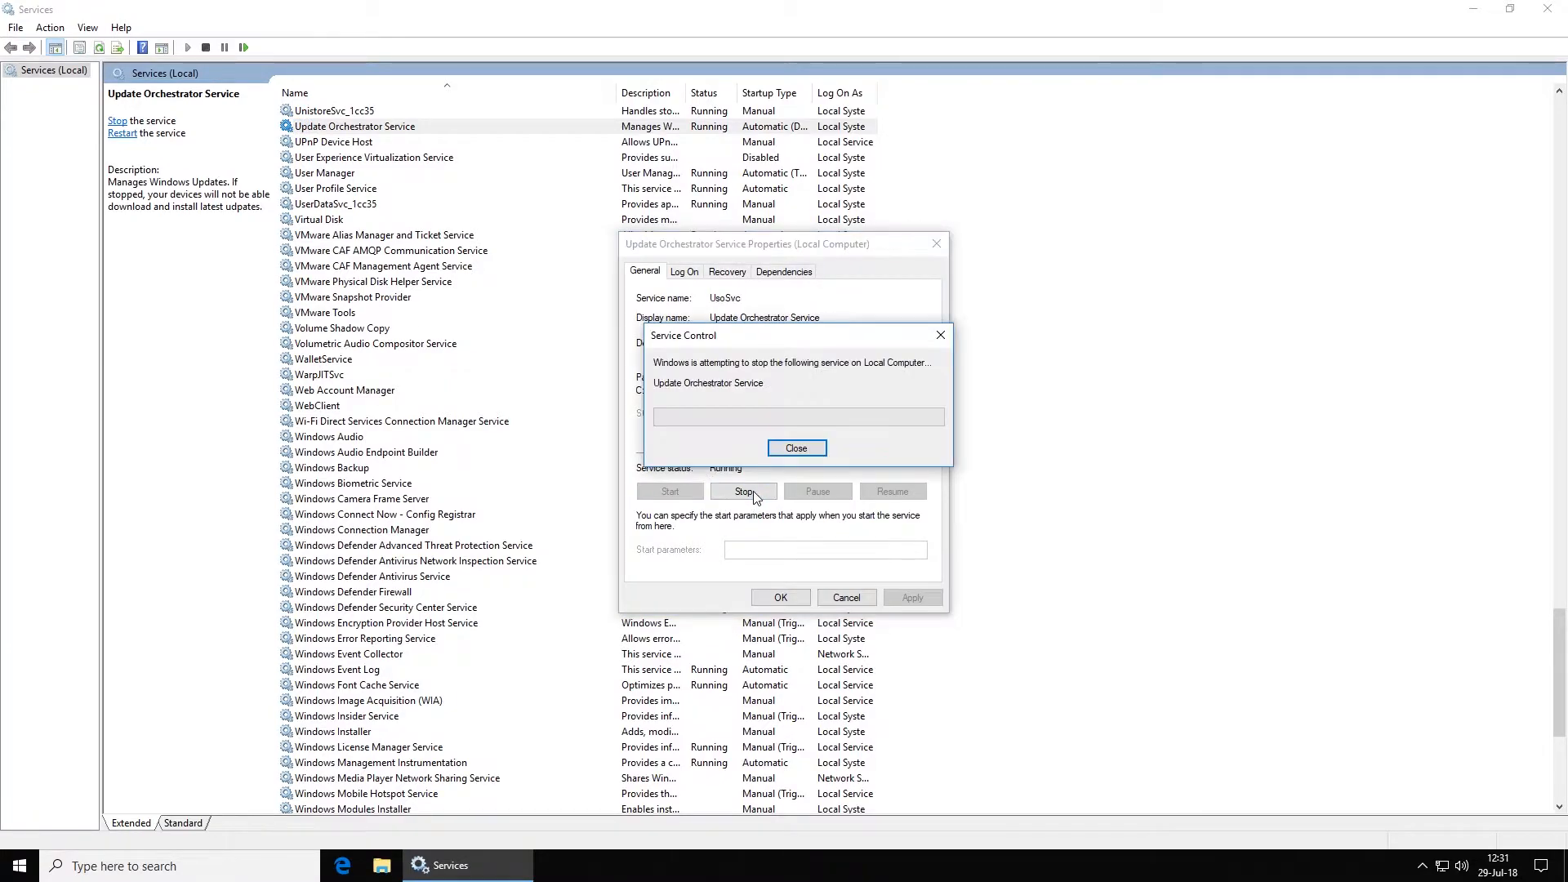
left_click(778, 597)
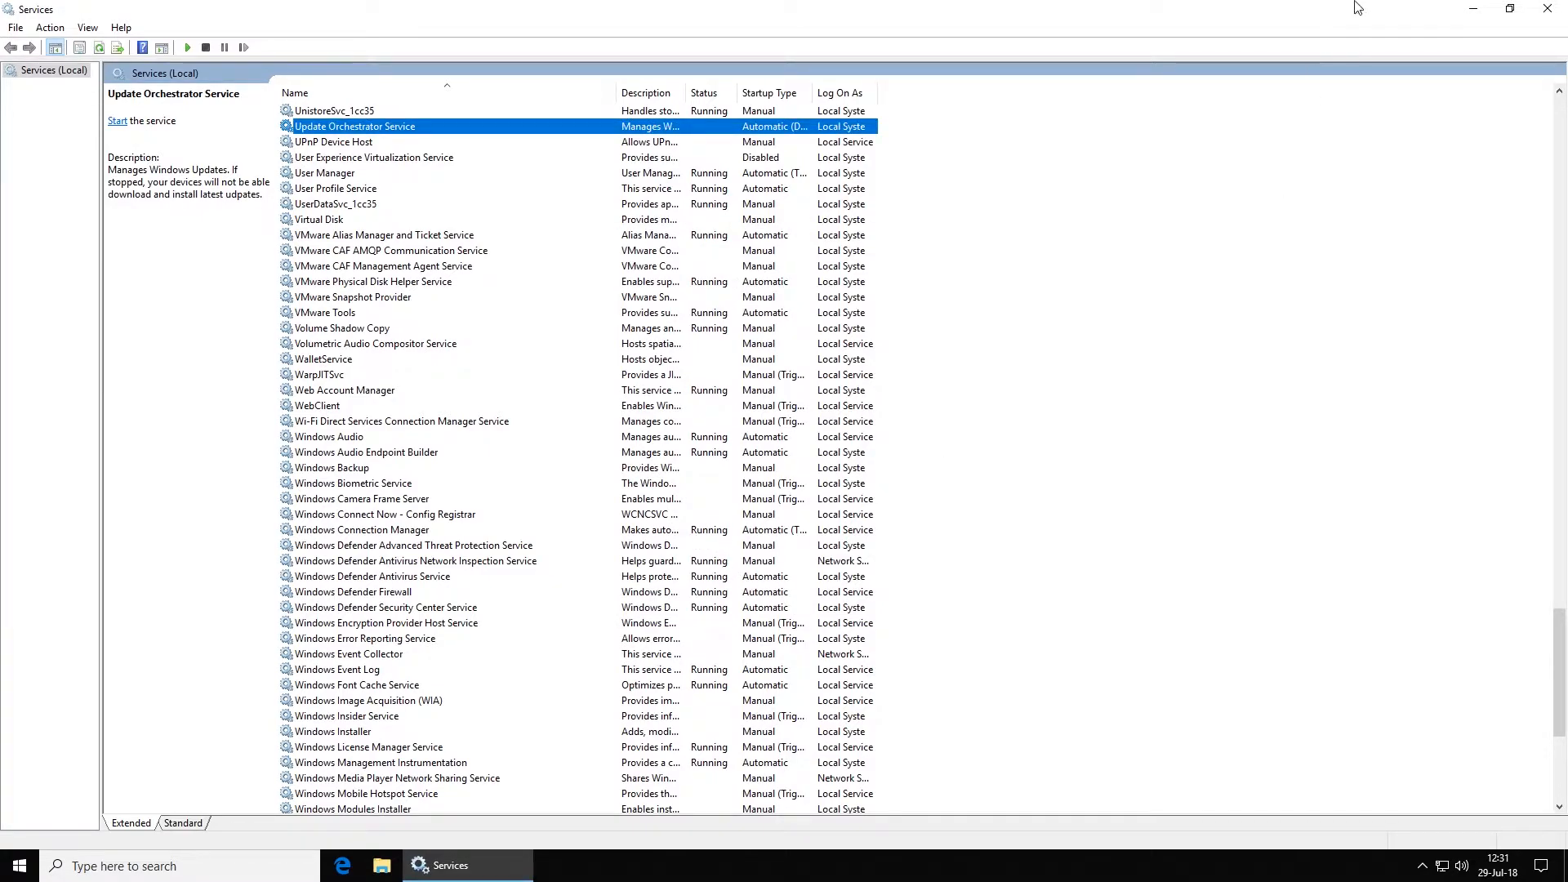
double_click(1332, 14)
left_click(713, 60)
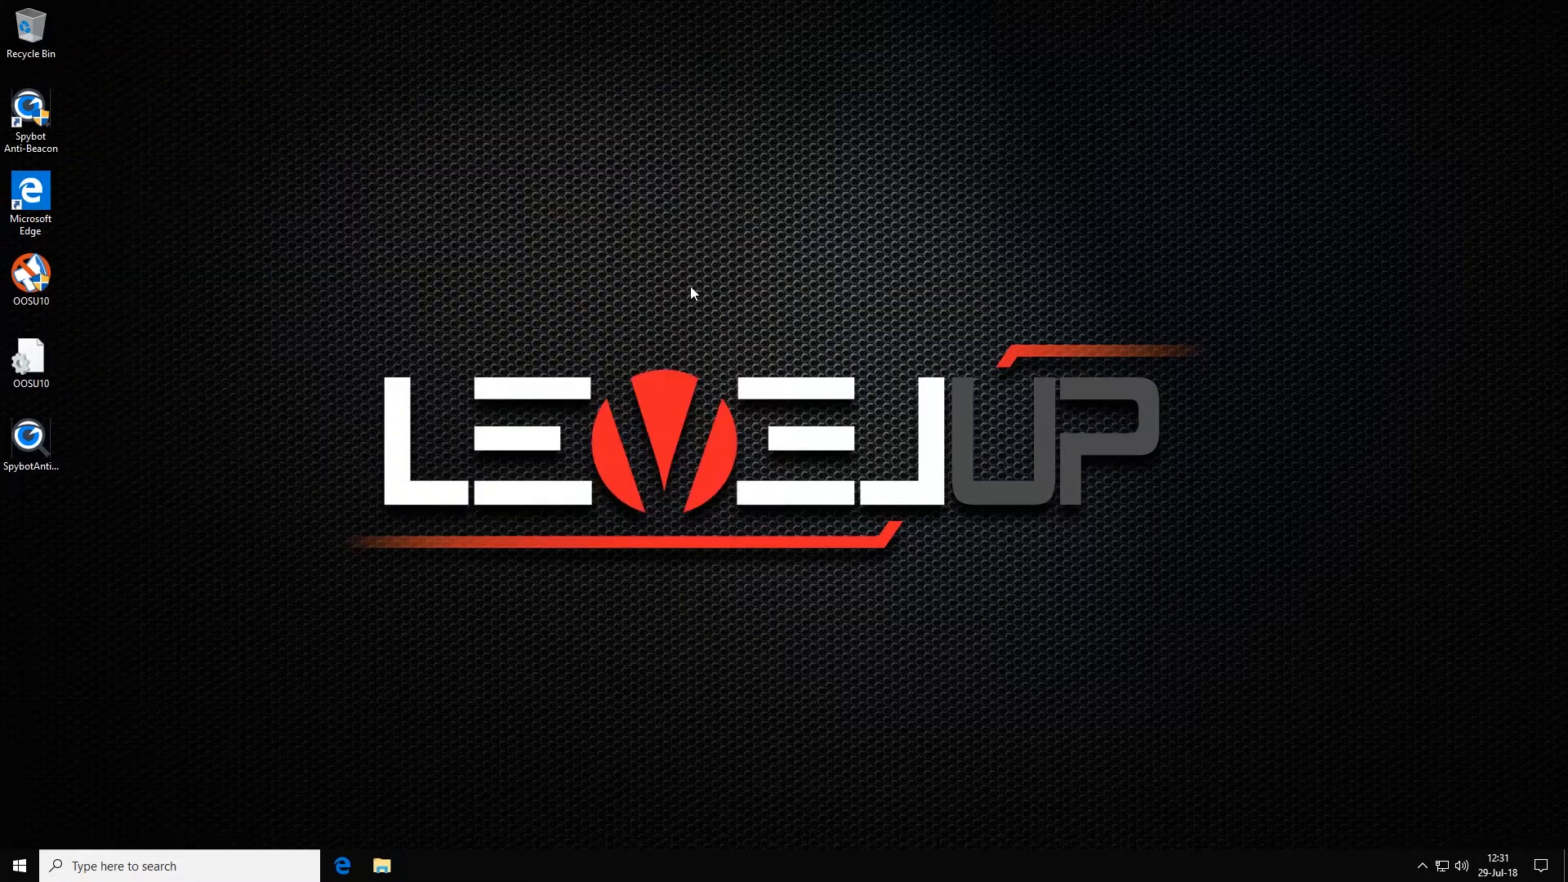
Step: Disable Show sync provider notifications in File Explorer's folder view options, apply it and close File Explorer
left_click(381, 867)
left_click(495, 207)
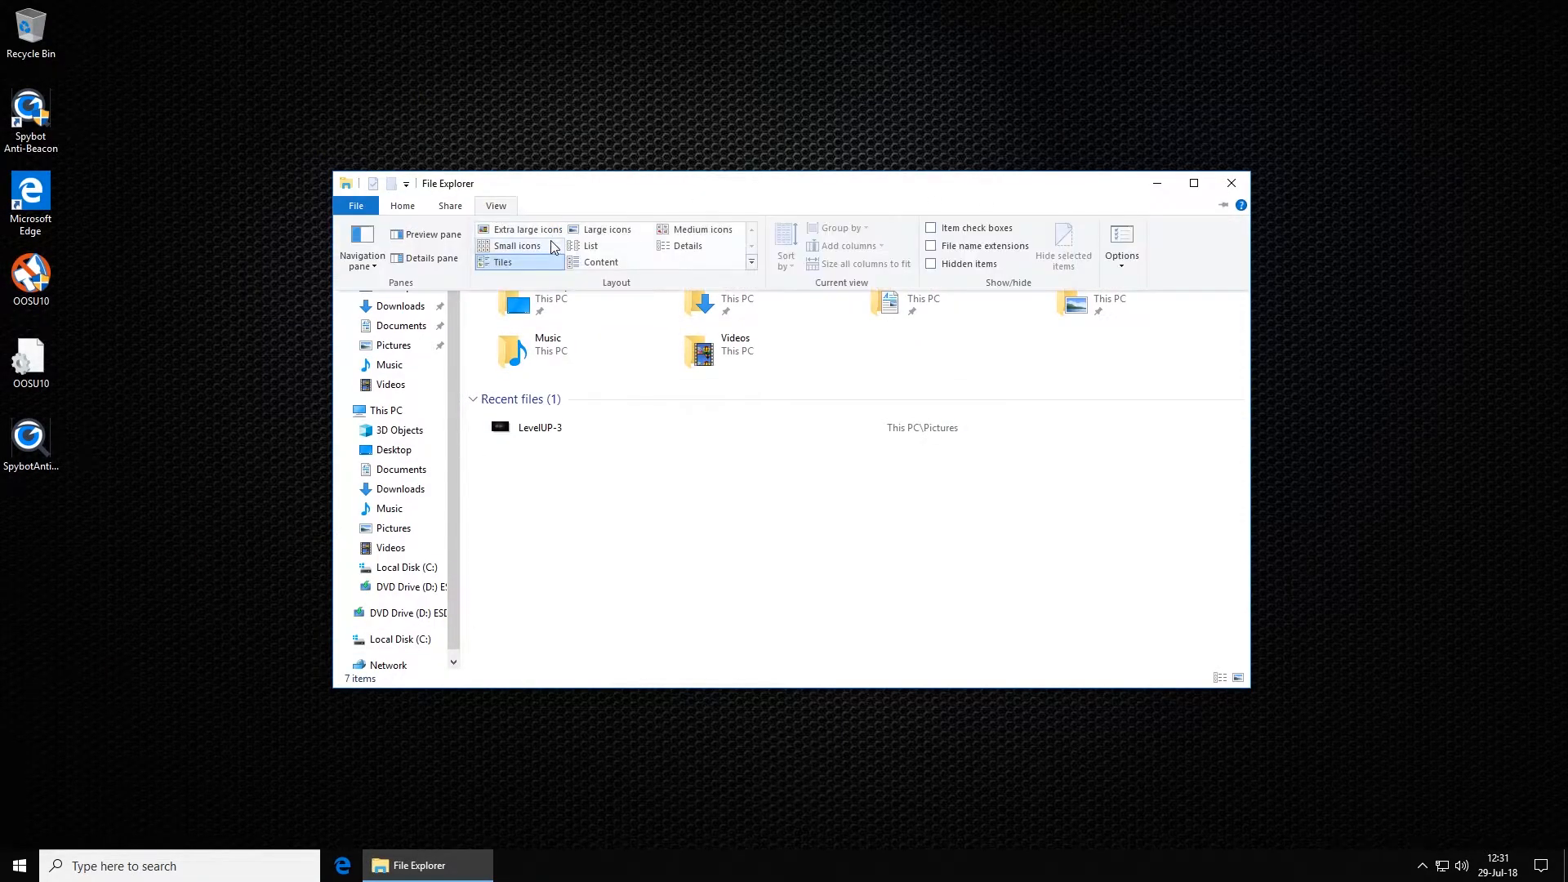
left_click(1122, 238)
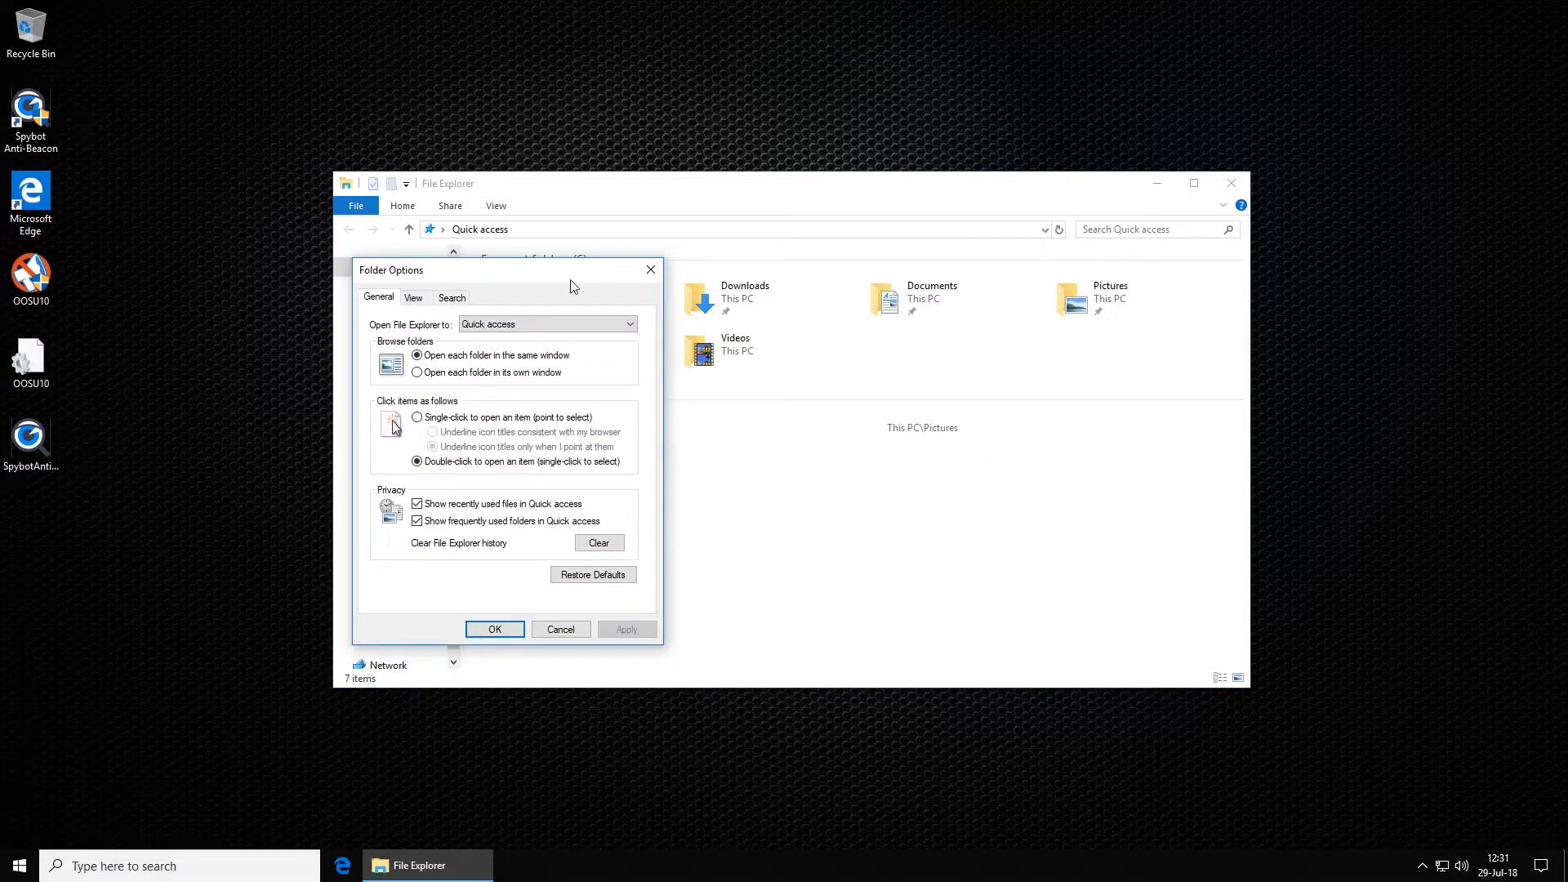
left_click(417, 301)
left_click_drag(634, 447, 632, 555)
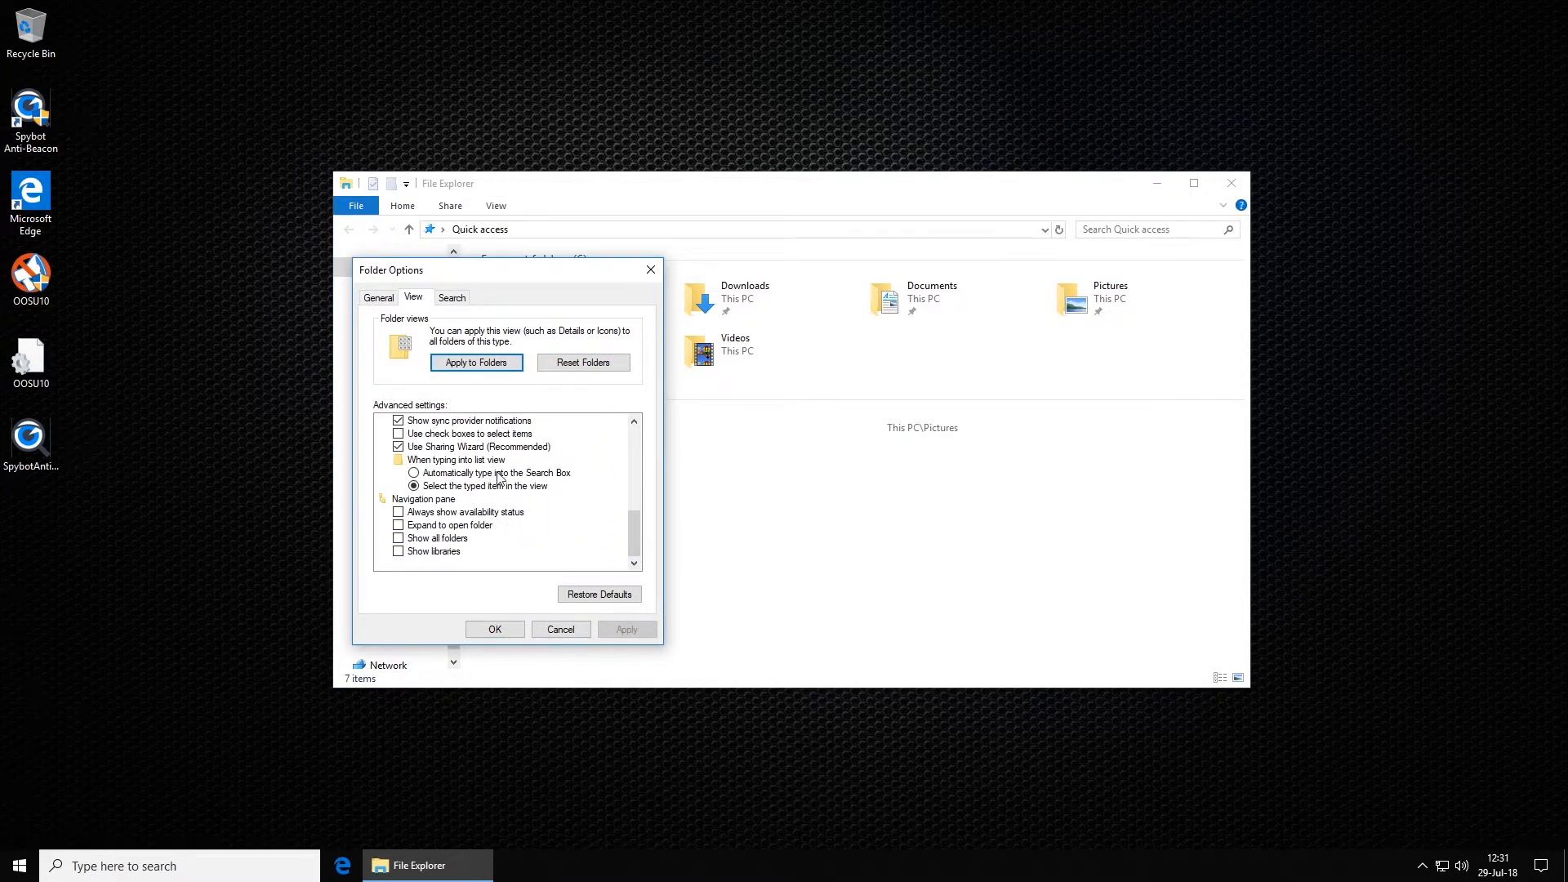
left_click(399, 420)
left_click(619, 630)
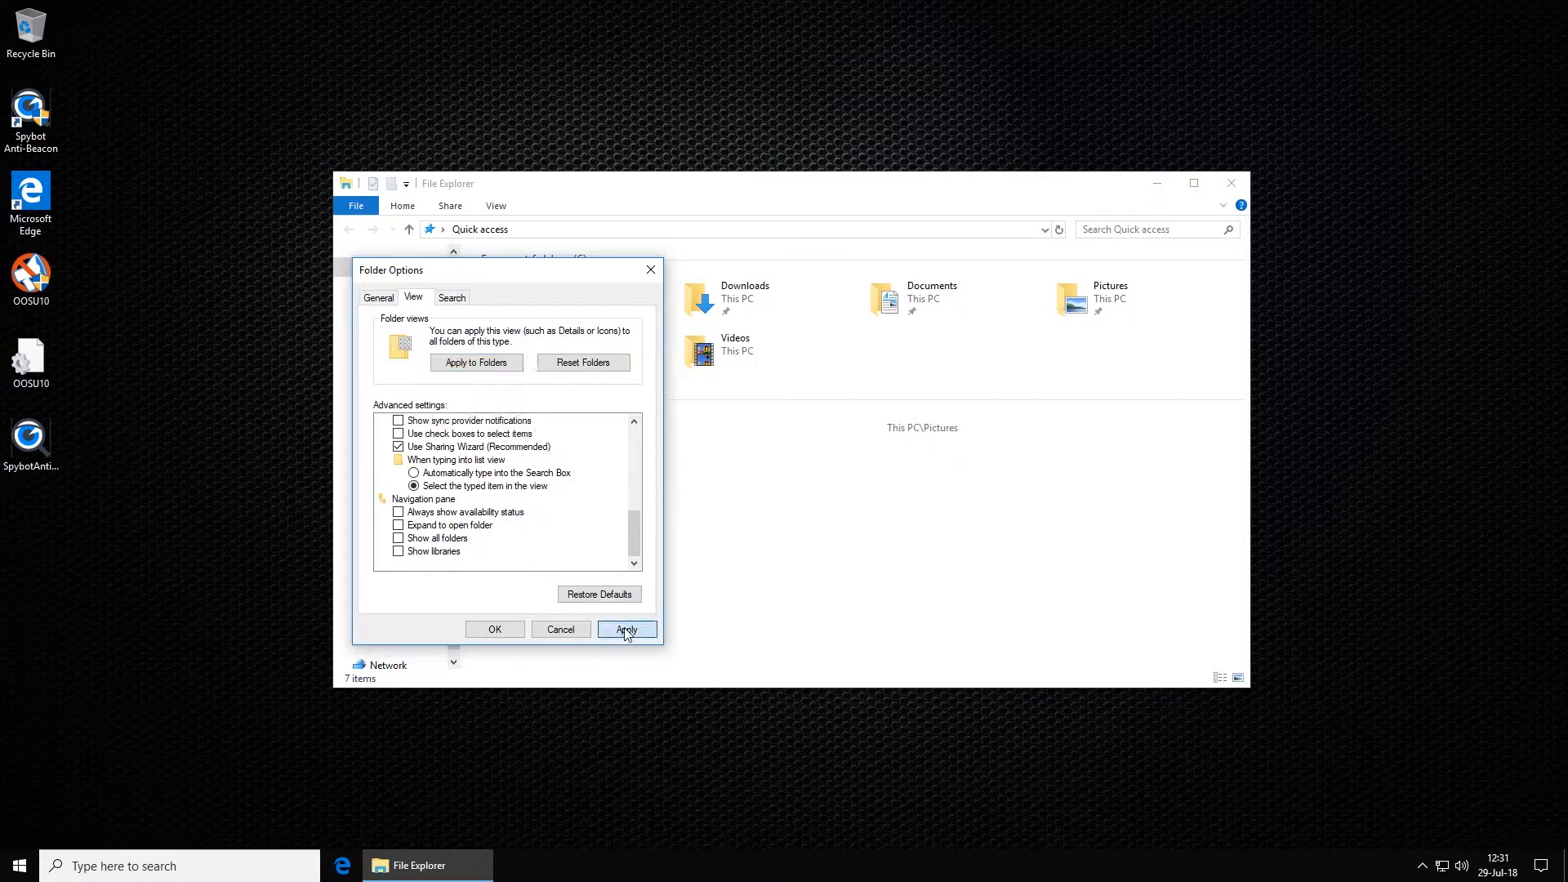
left_click(495, 629)
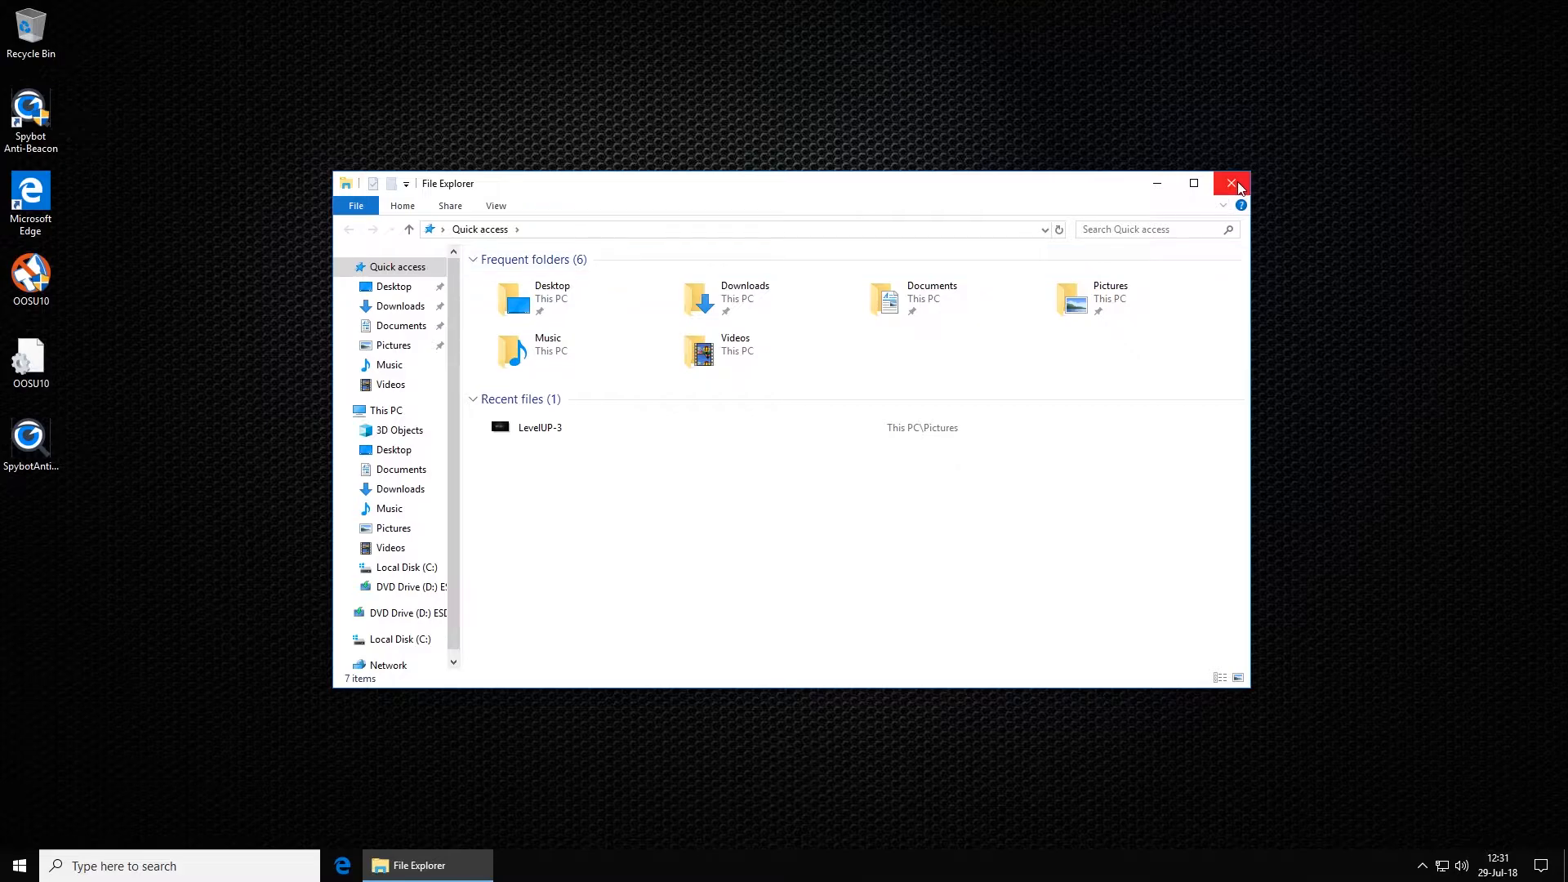
left_click(1231, 183)
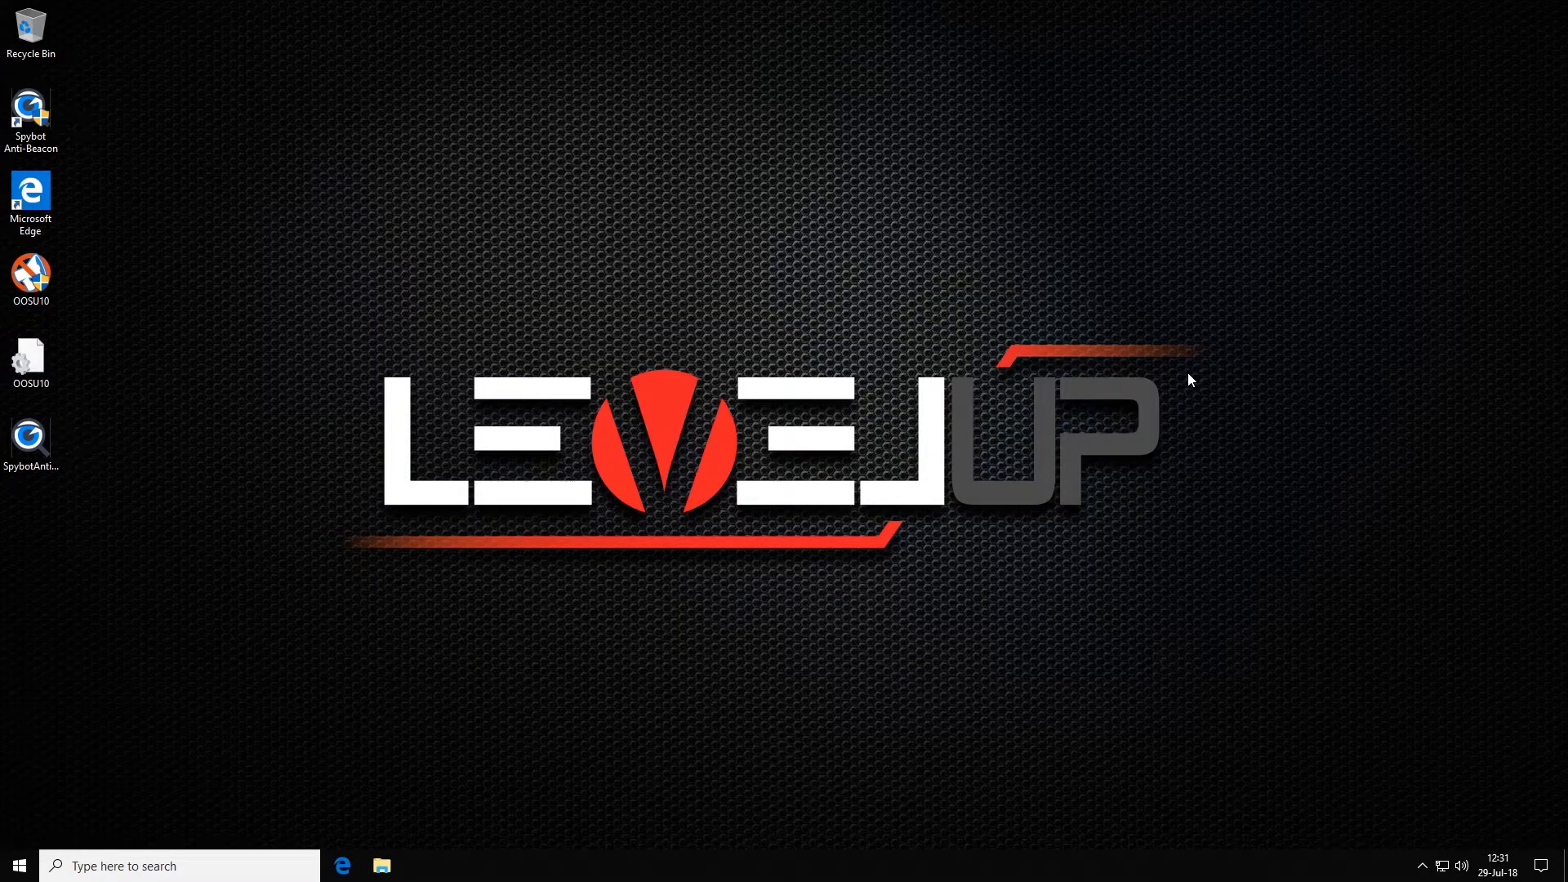
Step: In the Windows Display settings, turn on Night light and open its detailed settings
left_click(19, 869)
left_click(21, 790)
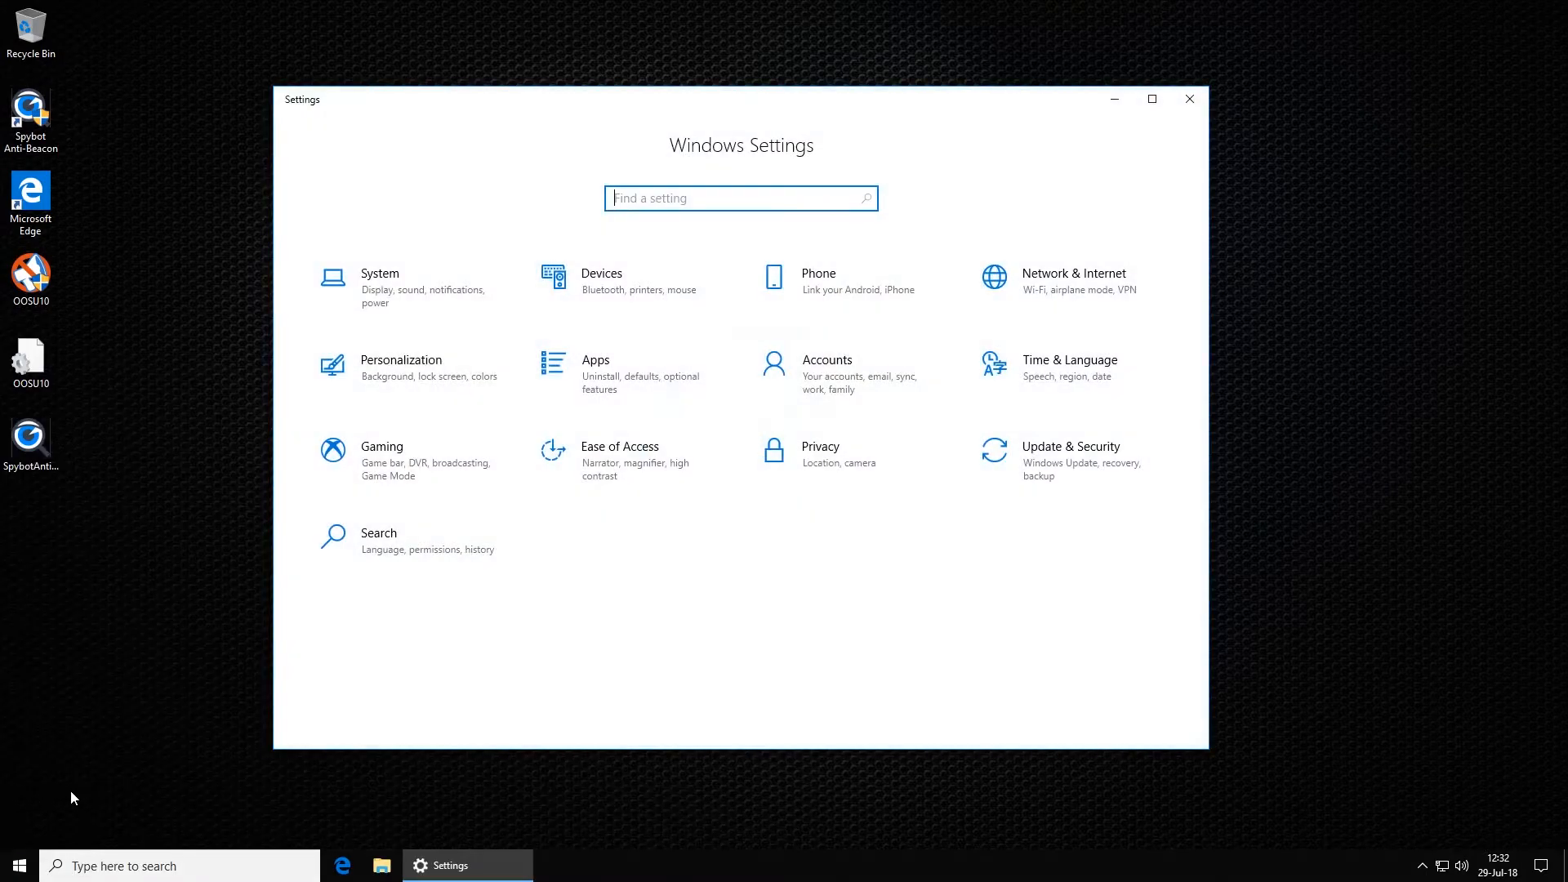
left_click(414, 301)
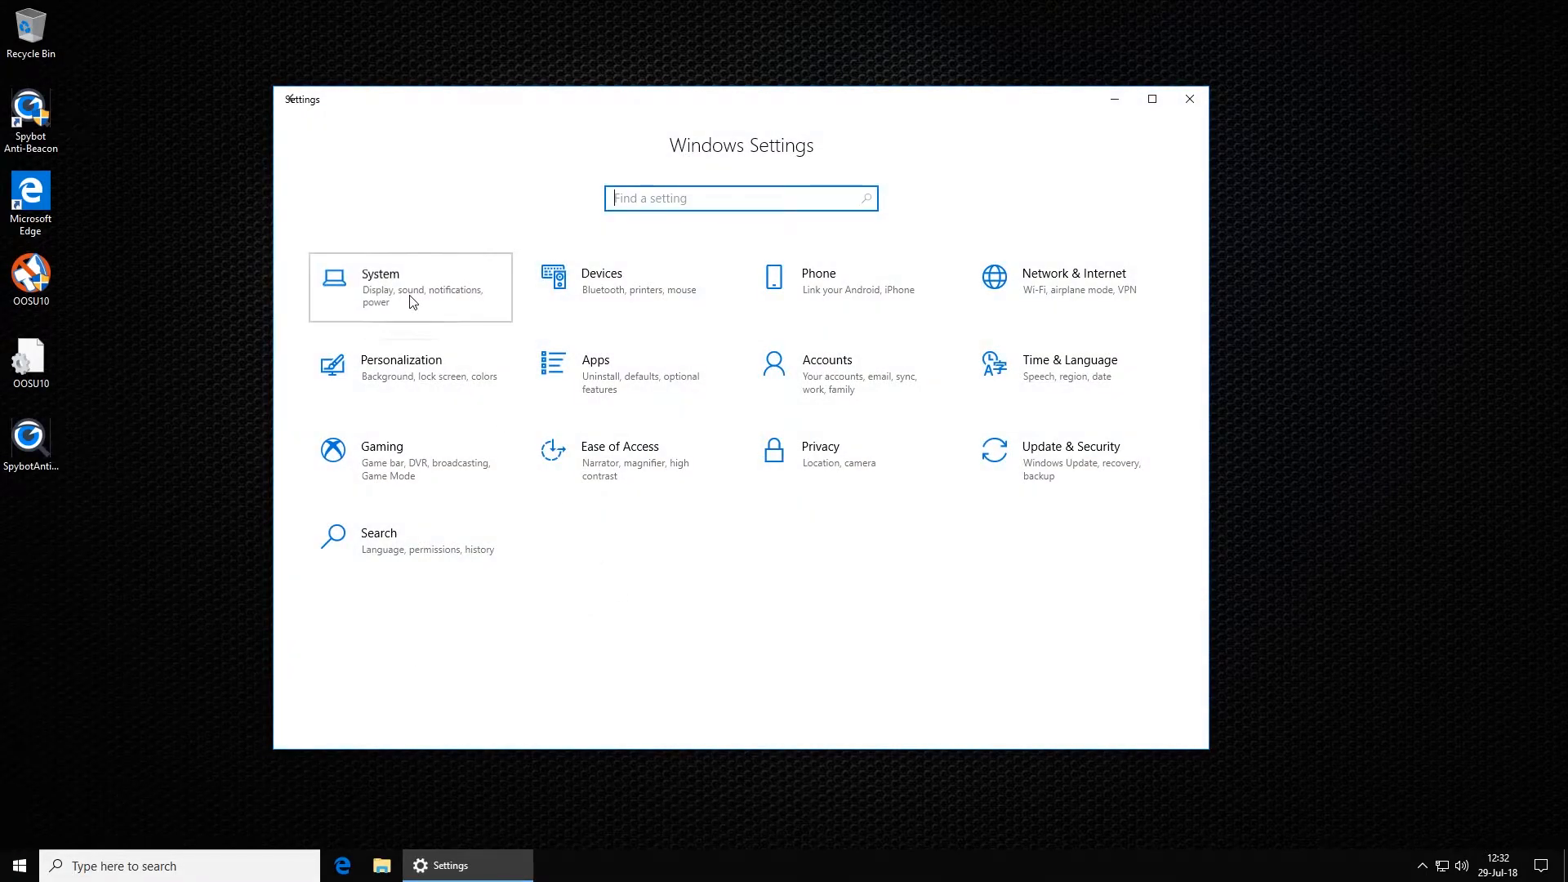
left_click(572, 239)
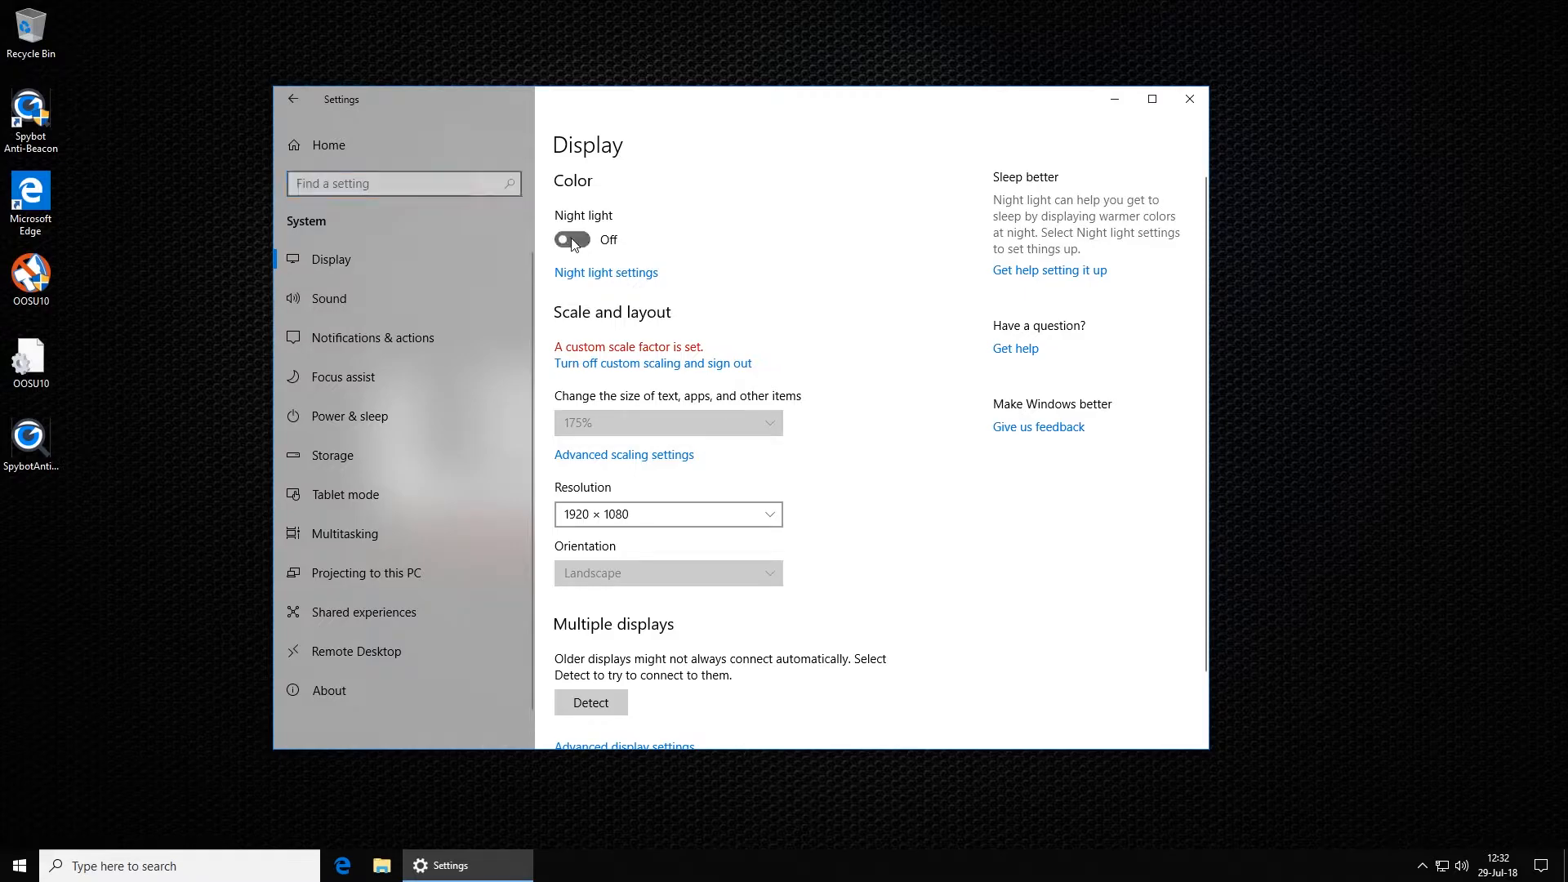
left_click(646, 277)
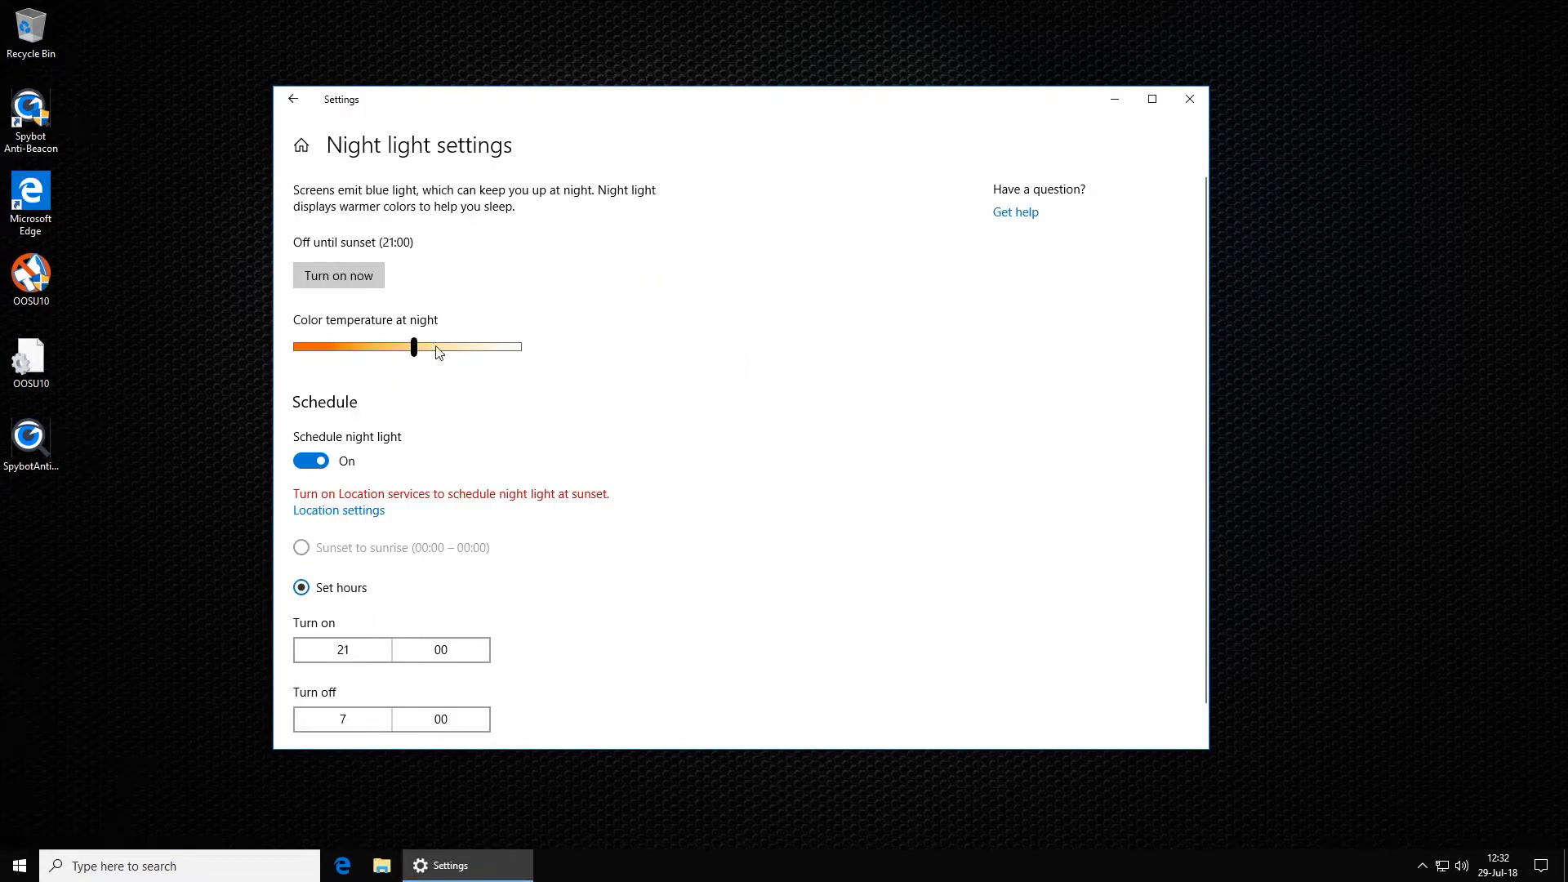
Step: Raise the night color temperature to about three quarters of its range, check the 21:00 turn-on time and return to the Display settings
left_click_drag(414, 351, 463, 351)
scroll(591, 560, "down", 1)
left_click(344, 608)
left_click(338, 539)
left_click(621, 573)
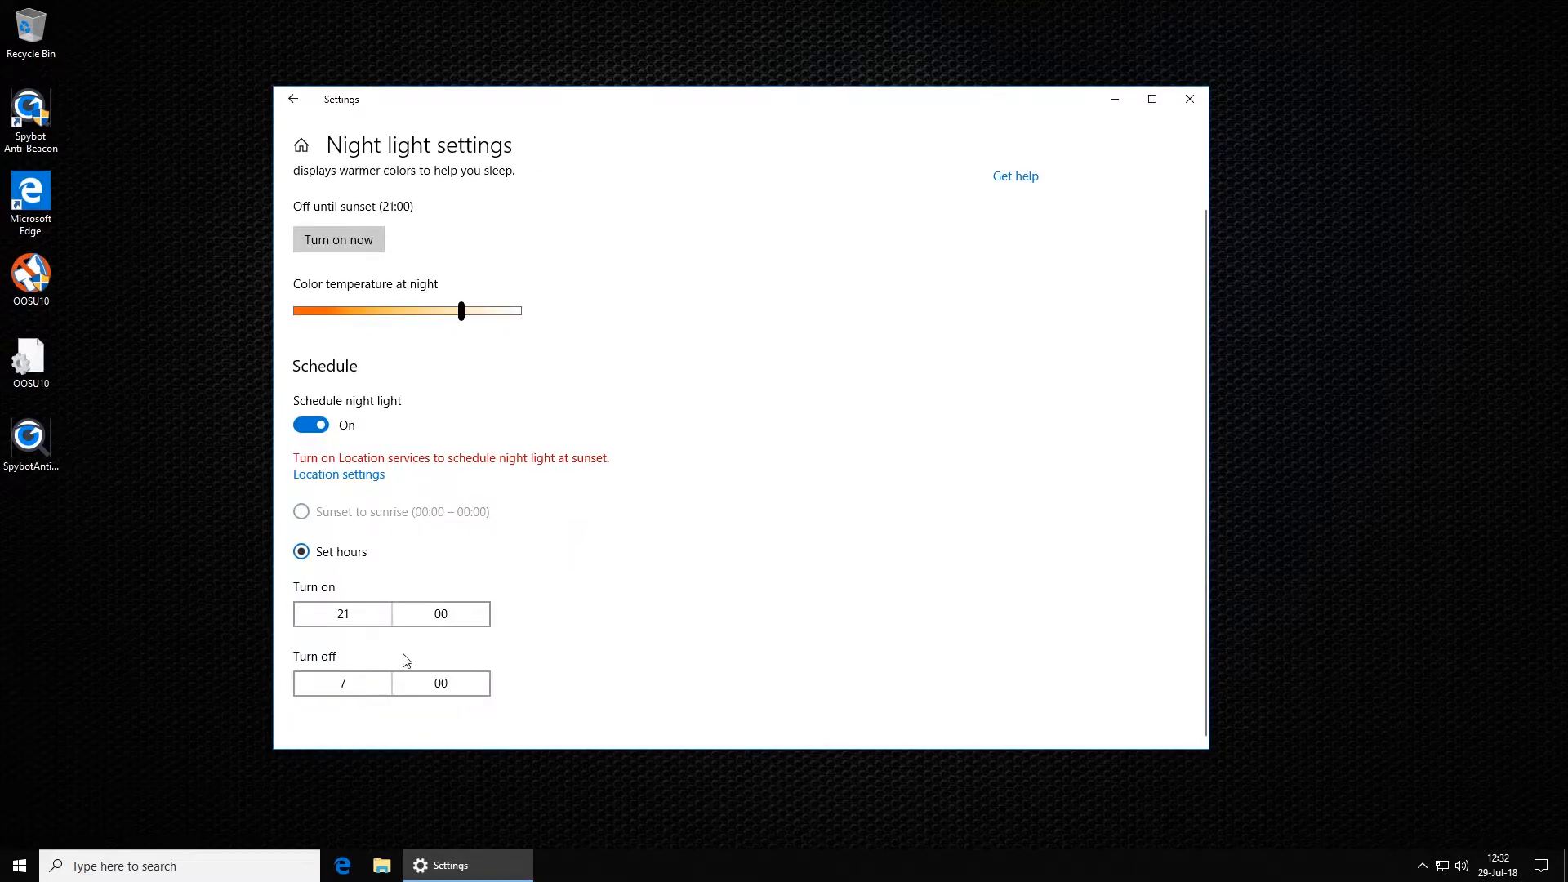
left_click(294, 99)
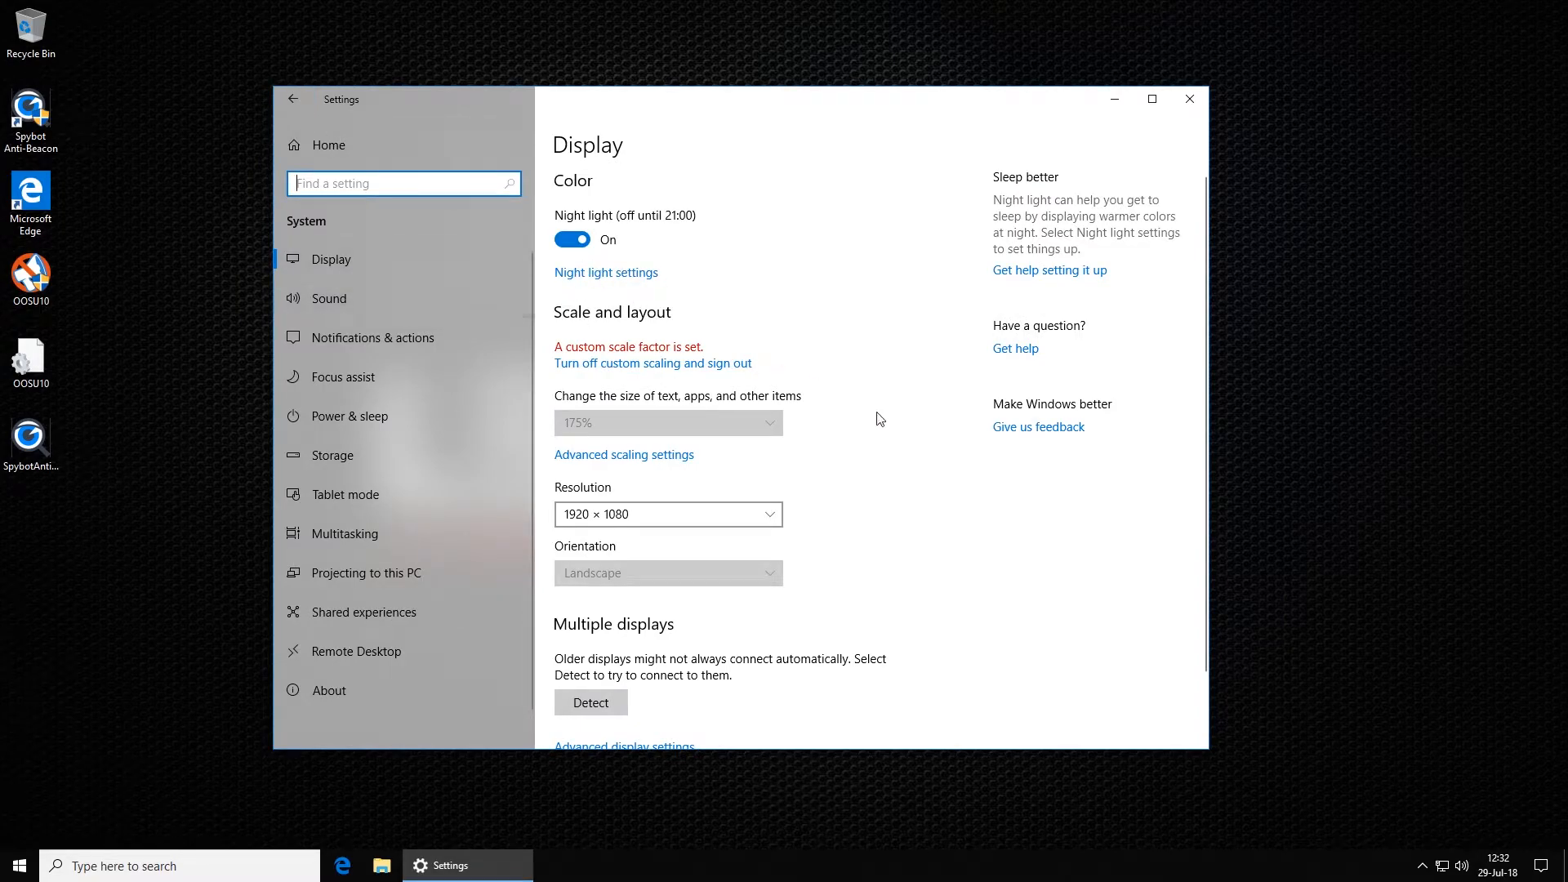
Step: Under Notifications & actions, turn off lock screen notifications, the Windows welcome experience, tips and suggestions, and notifications from apps and other senders
scroll(882, 424, "down", 1)
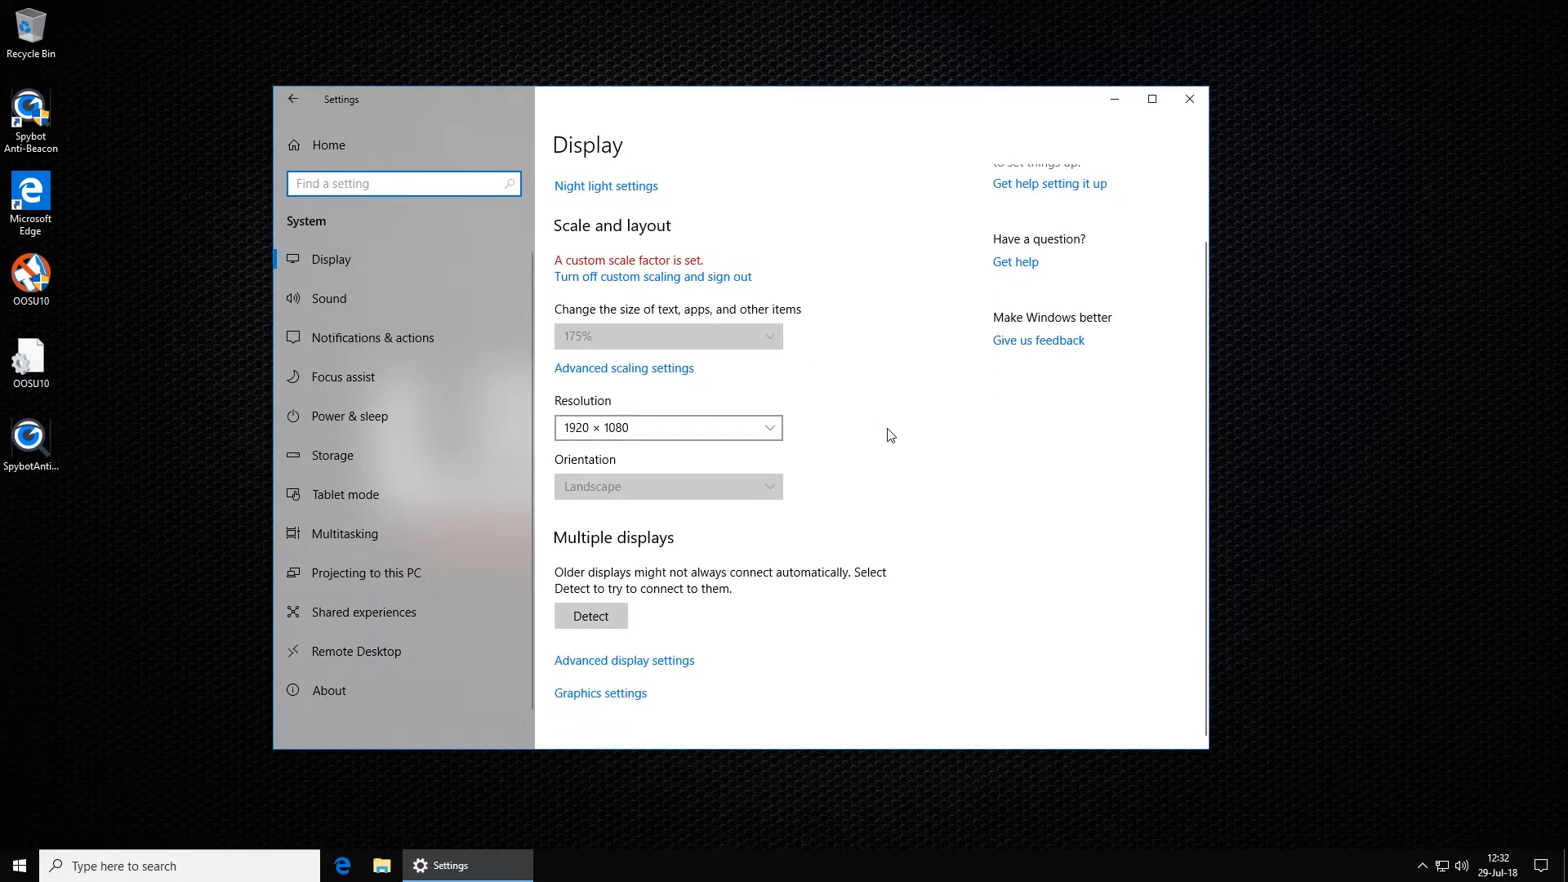
left_click(359, 297)
scroll(841, 409, "down", 2)
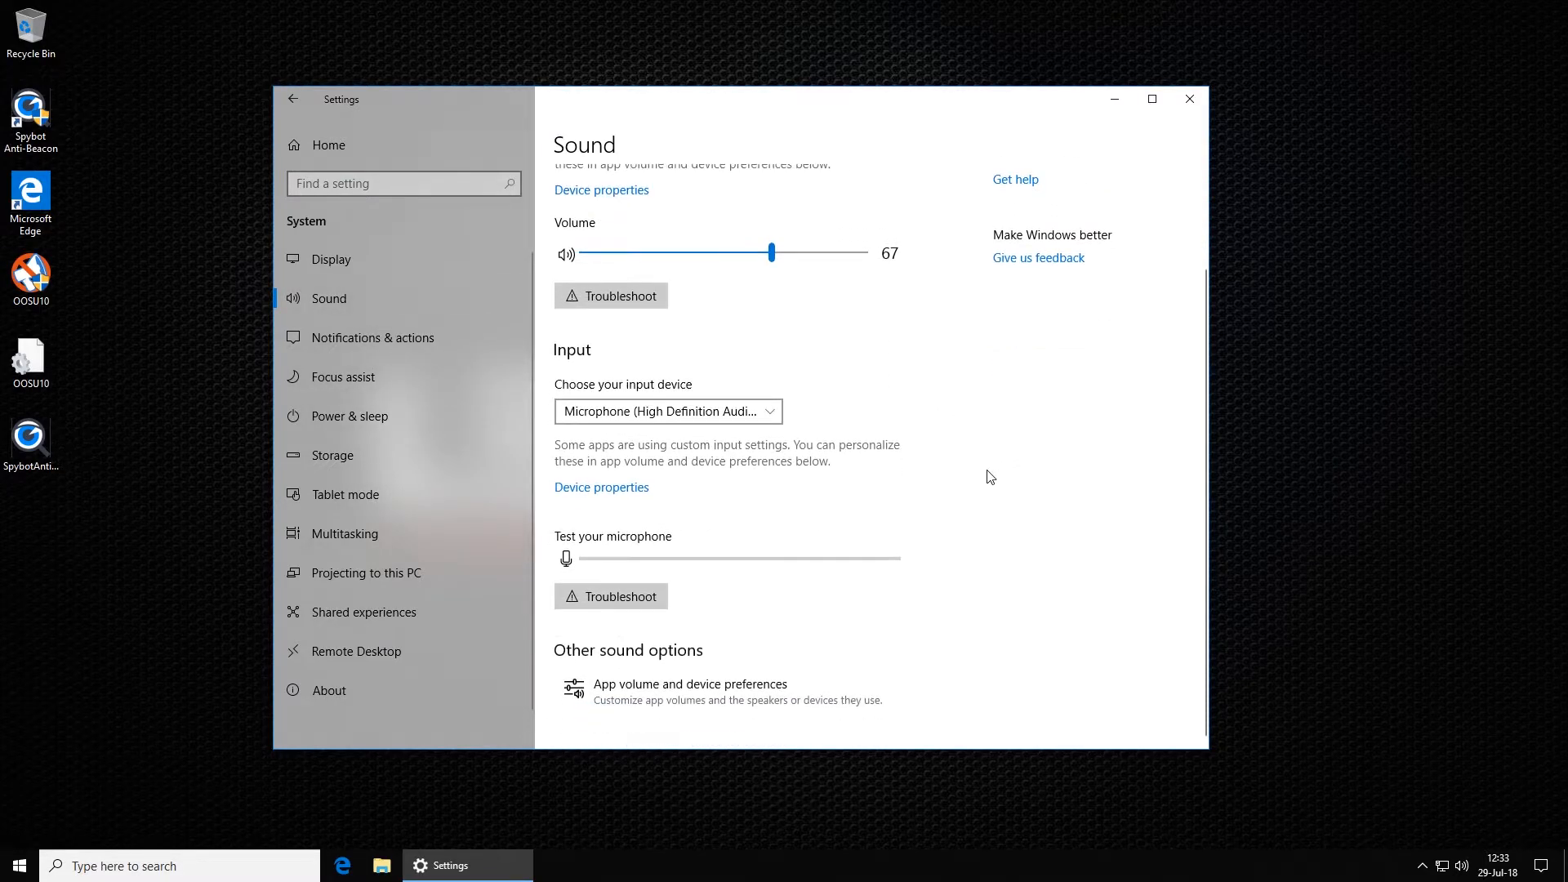
left_click(389, 338)
scroll(945, 497, "down", 1)
scroll(939, 498, "down", 2)
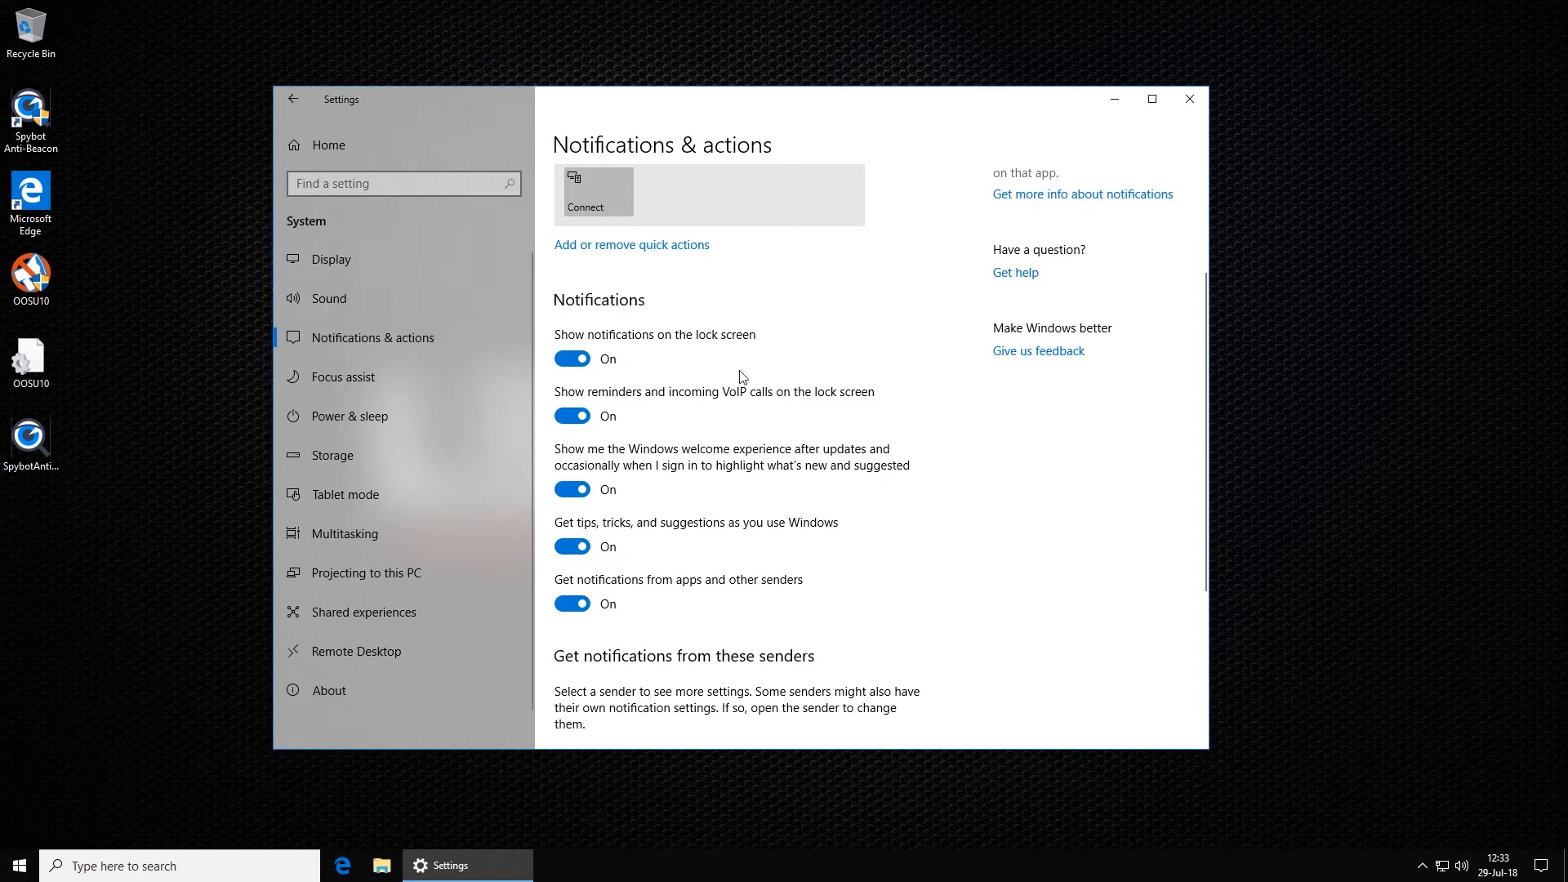
left_click(578, 360)
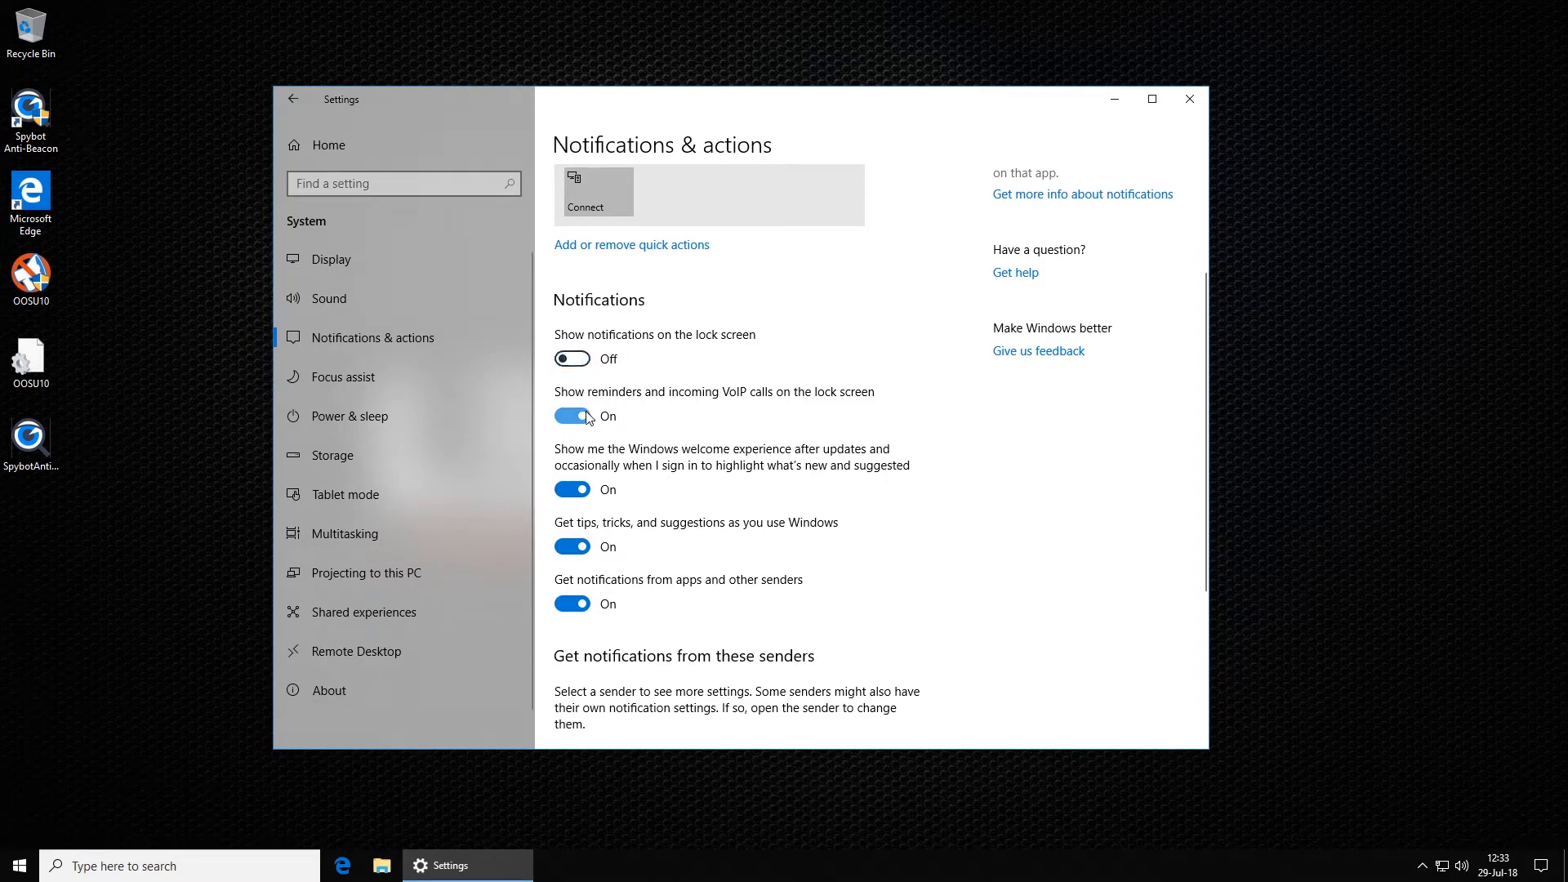
left_click(576, 491)
left_click(576, 547)
left_click(576, 604)
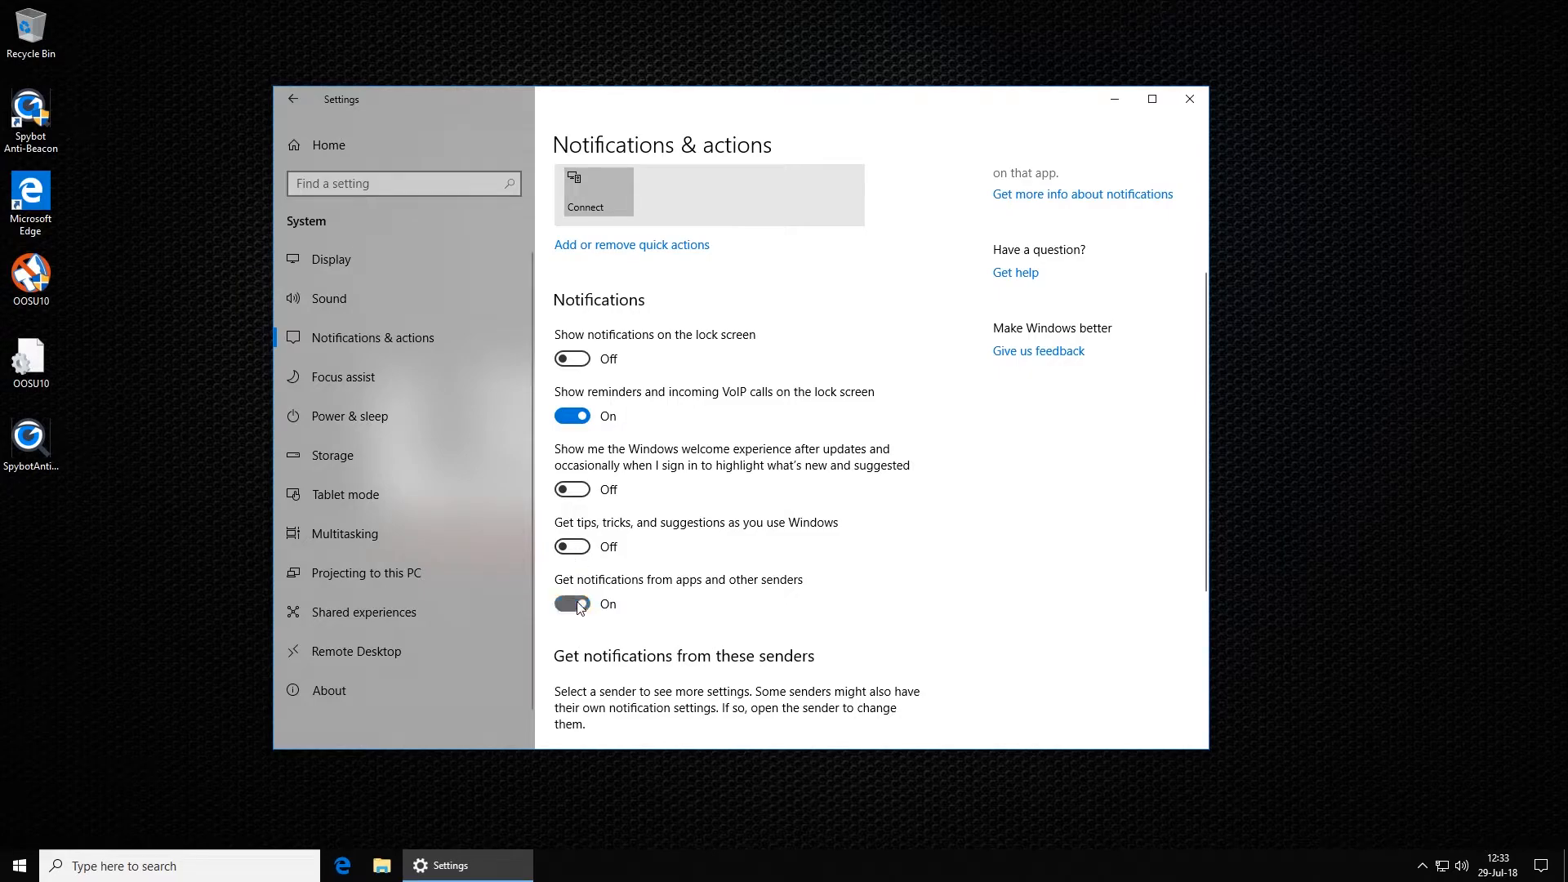
scroll(960, 588, "down", 3)
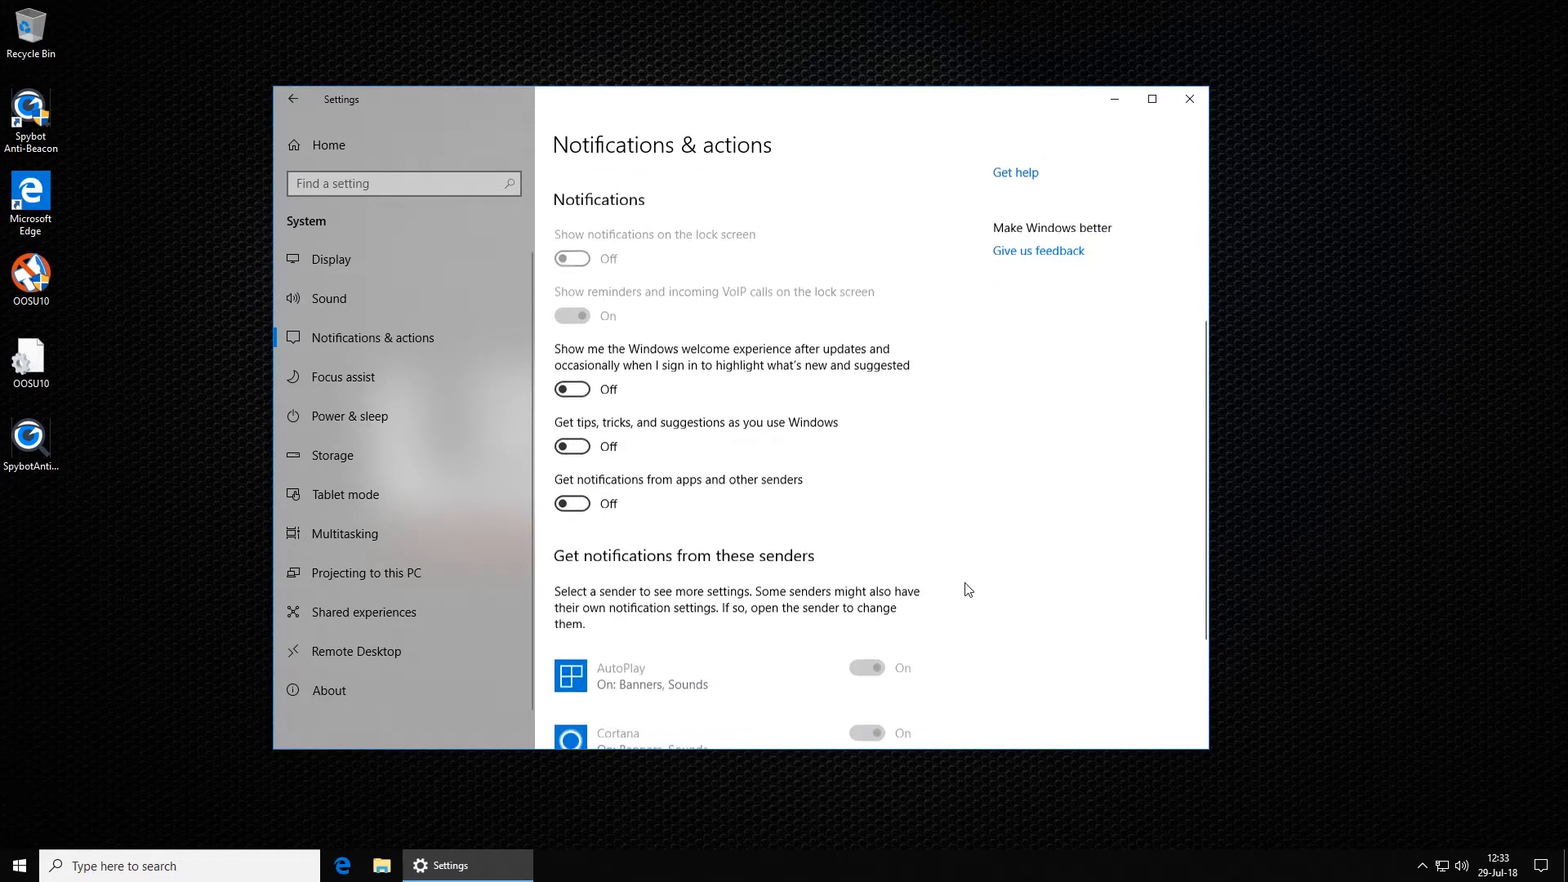
Step: Turn off the Focus assist automatic rules for duplicating the display and for playing a game
left_click(389, 375)
scroll(923, 473, "down", 1)
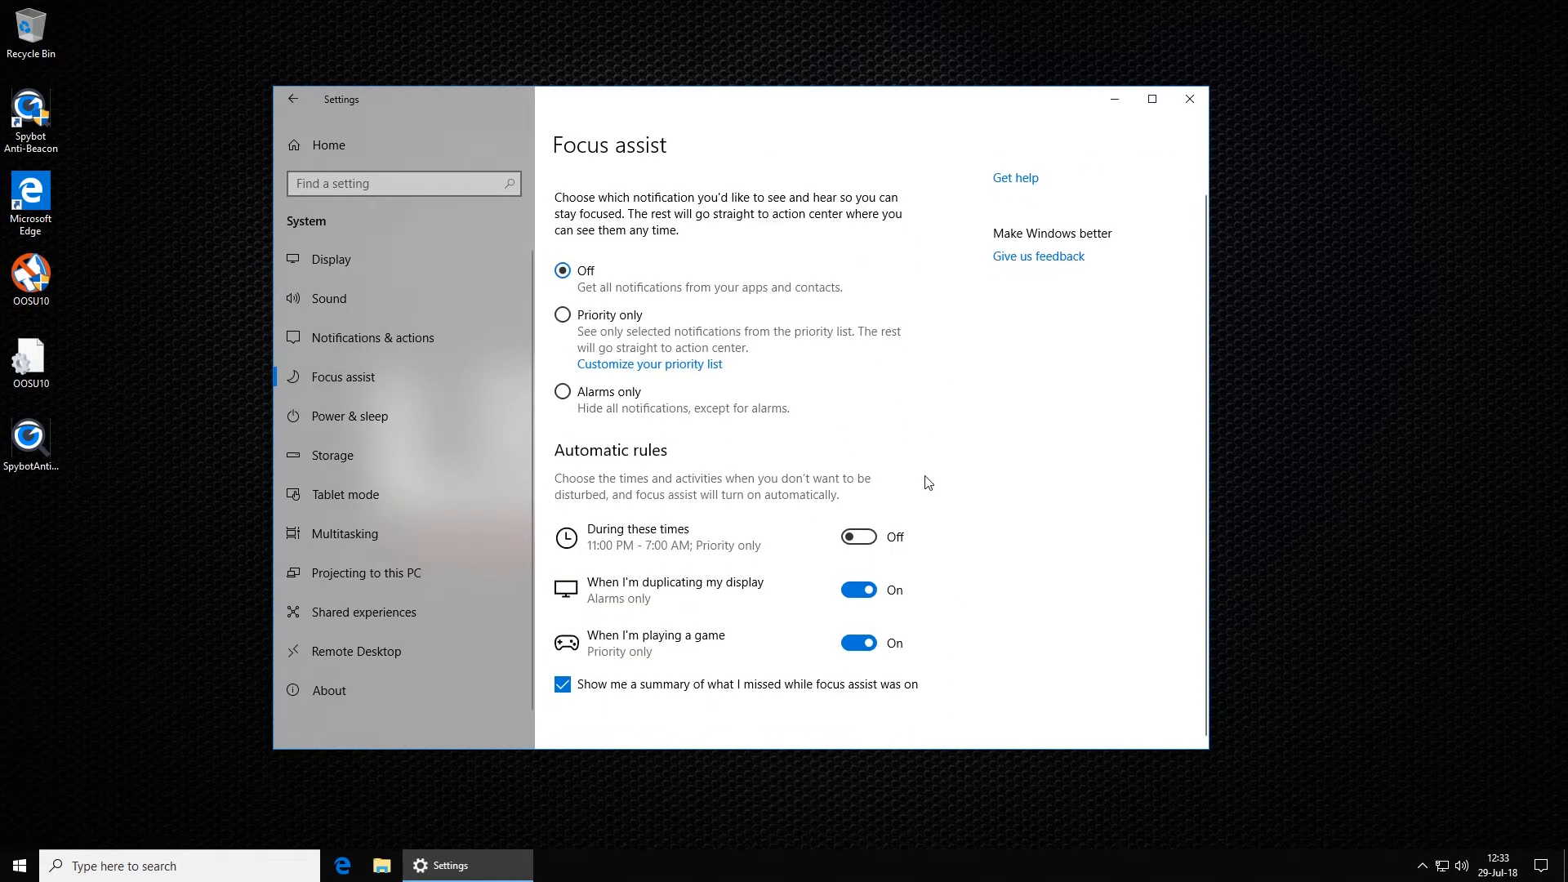
left_click(868, 595)
left_click(862, 643)
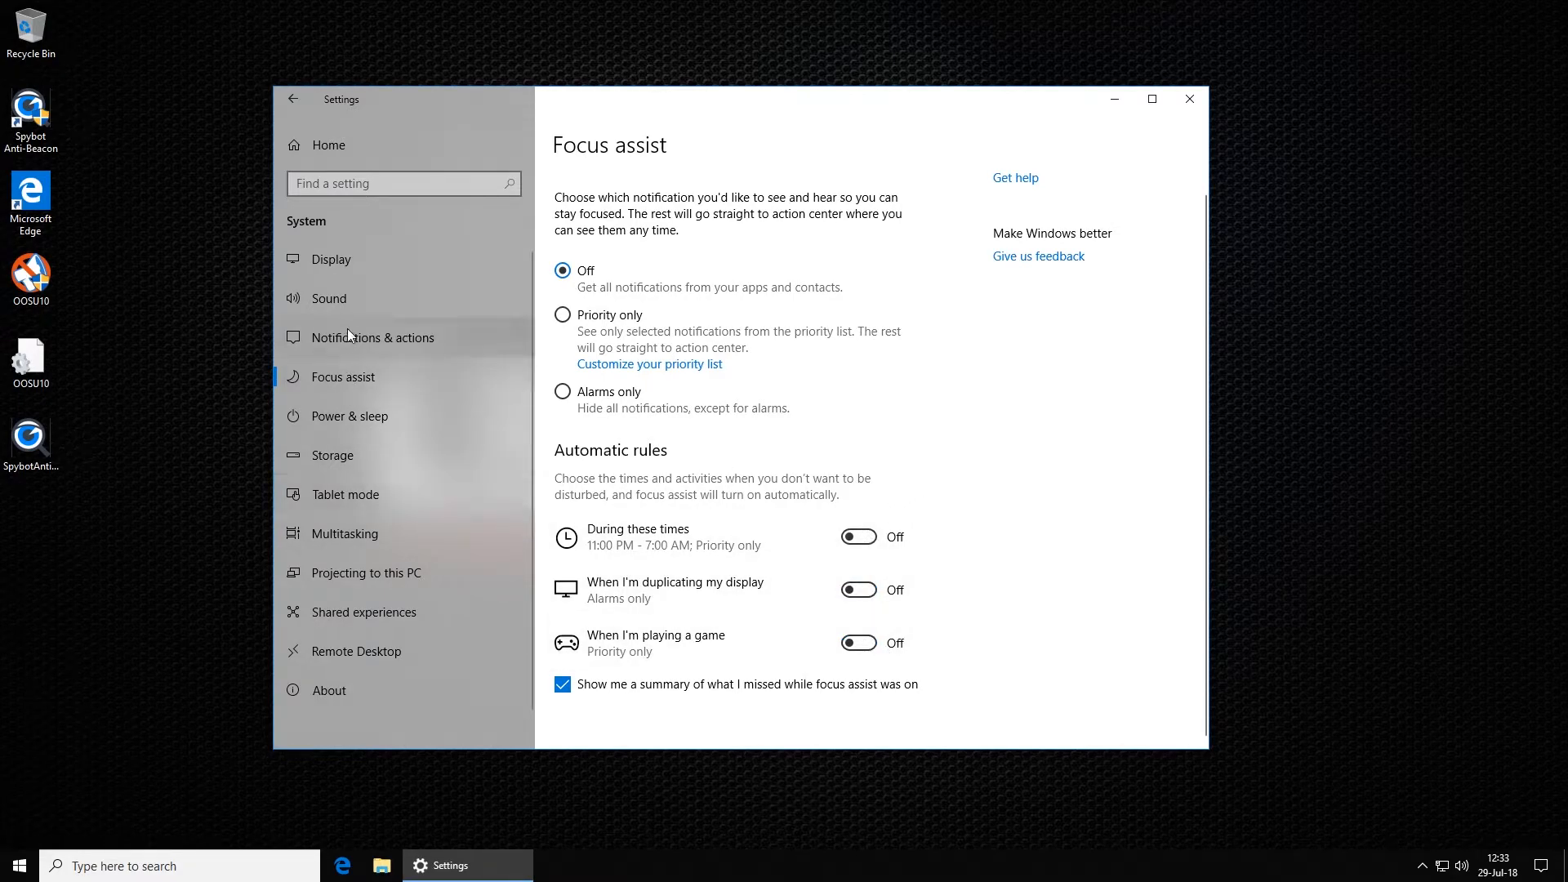
Step: In Power & sleep, set the plugged-in screen turn-off time to 30 minutes and the sleep time to Never
left_click(352, 414)
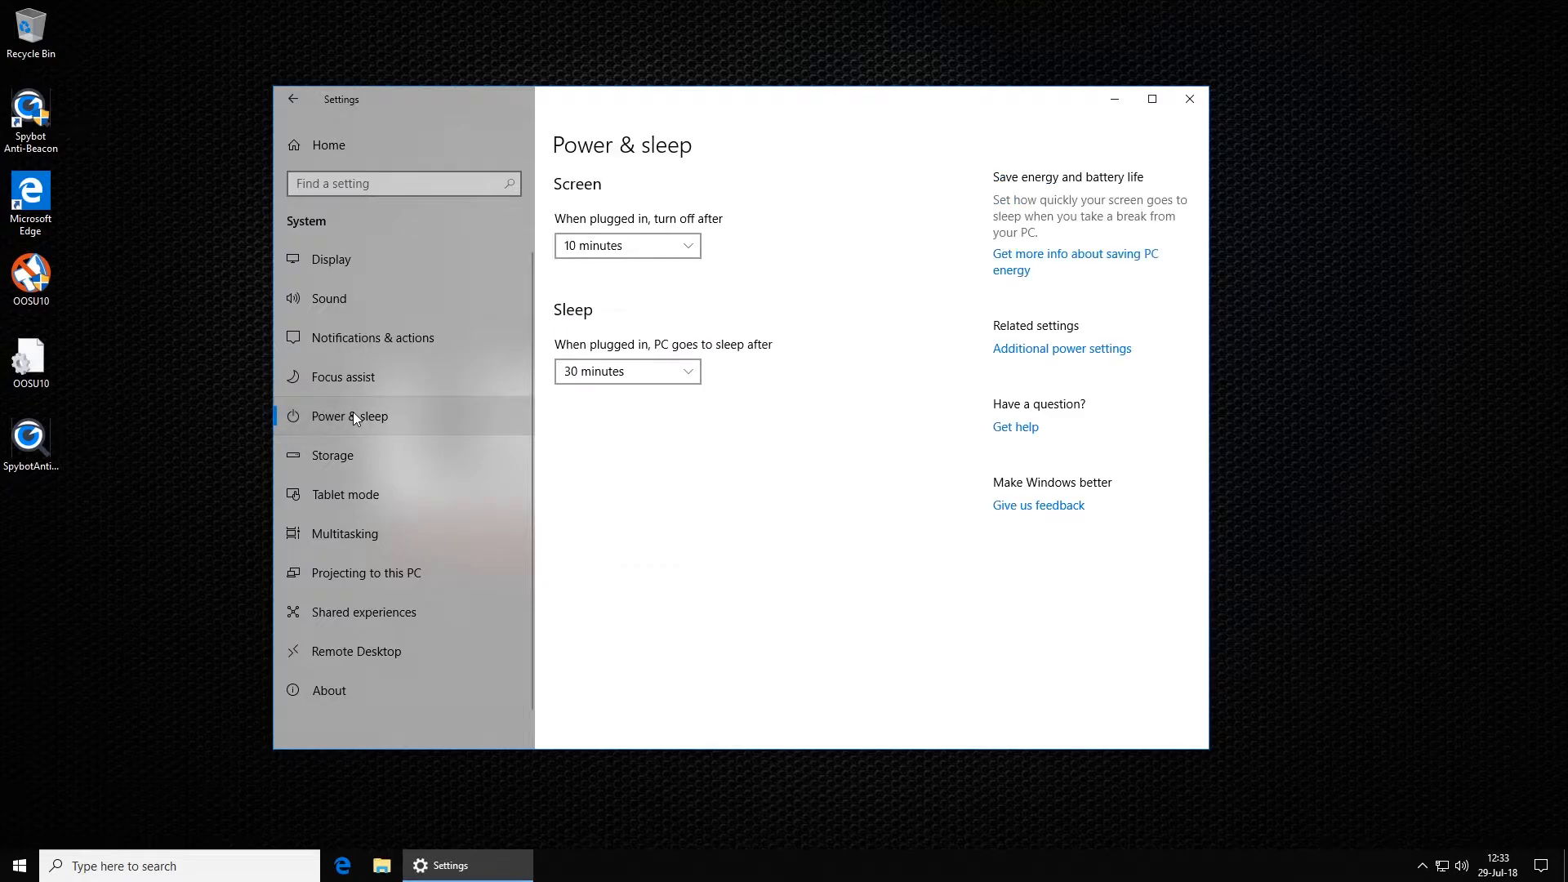
left_click(689, 252)
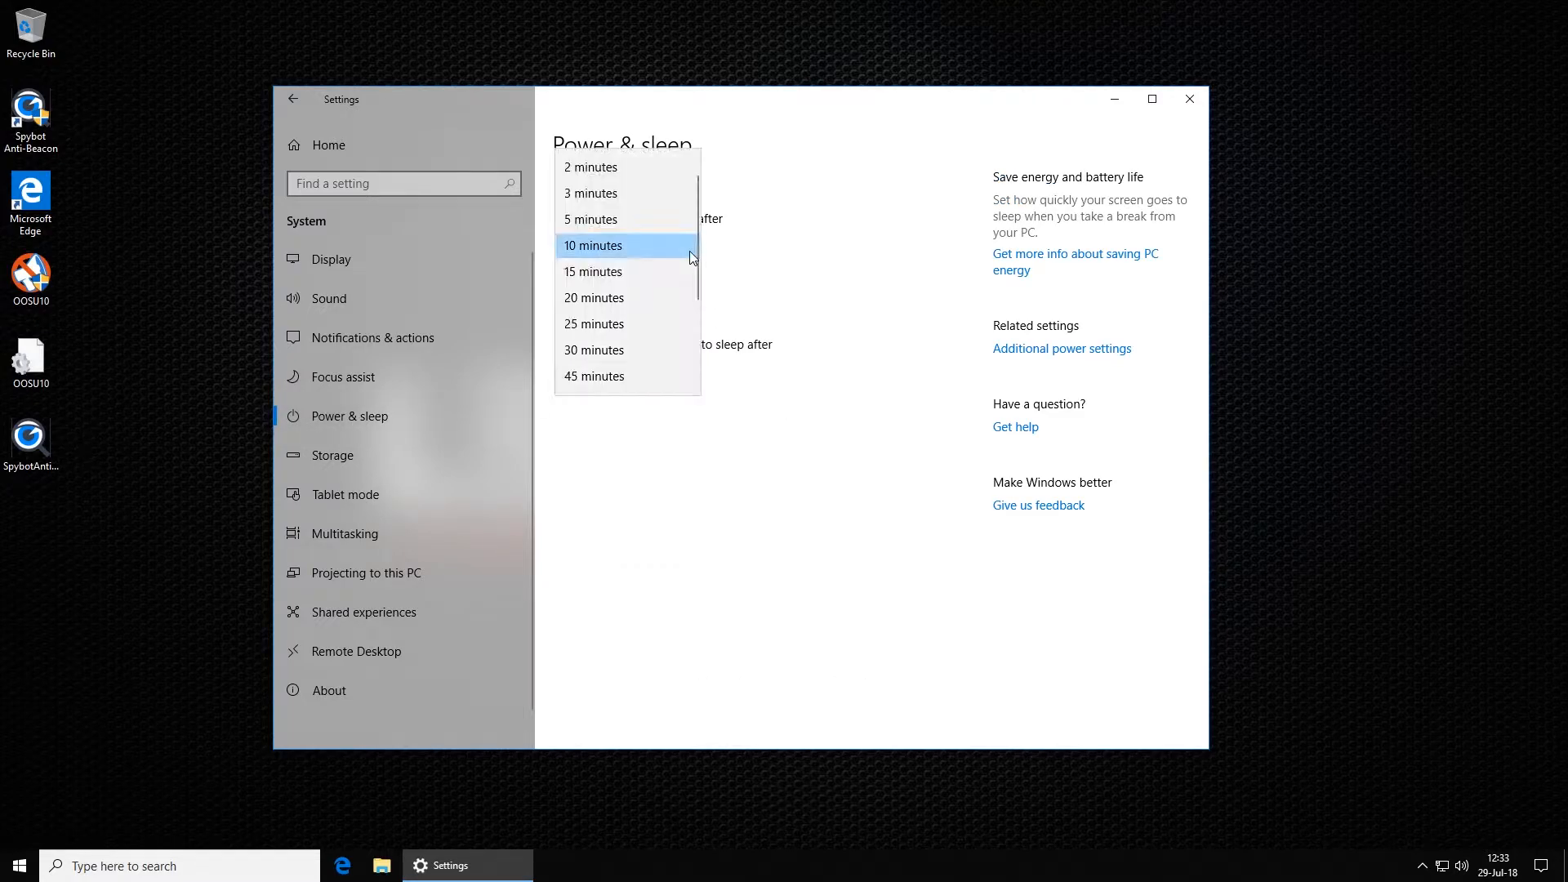
left_click(629, 349)
left_click(684, 376)
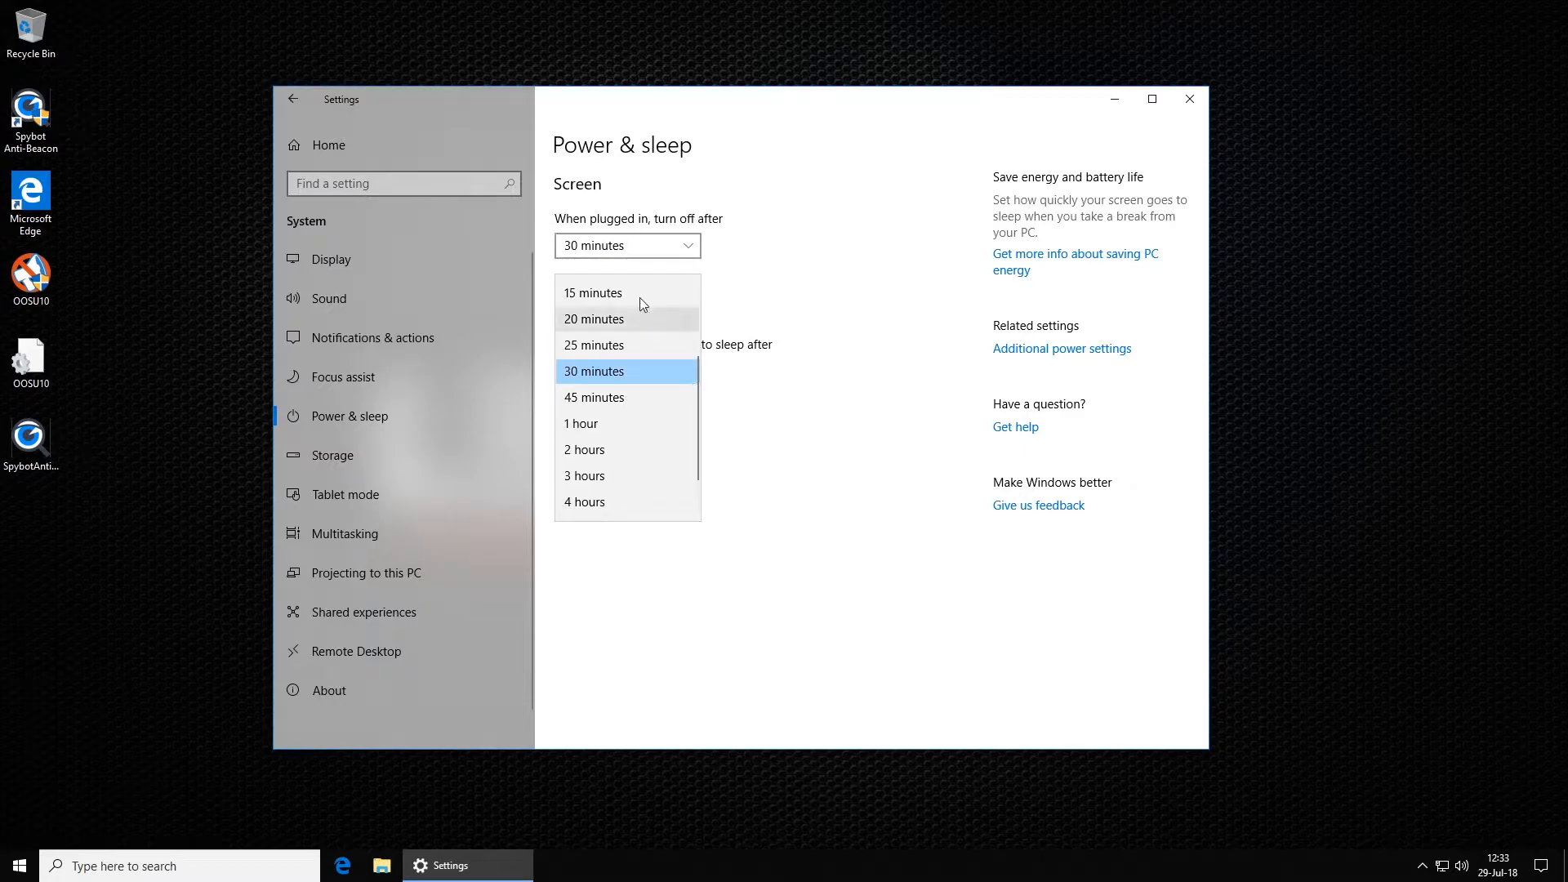
scroll(672, 461, "down", 1)
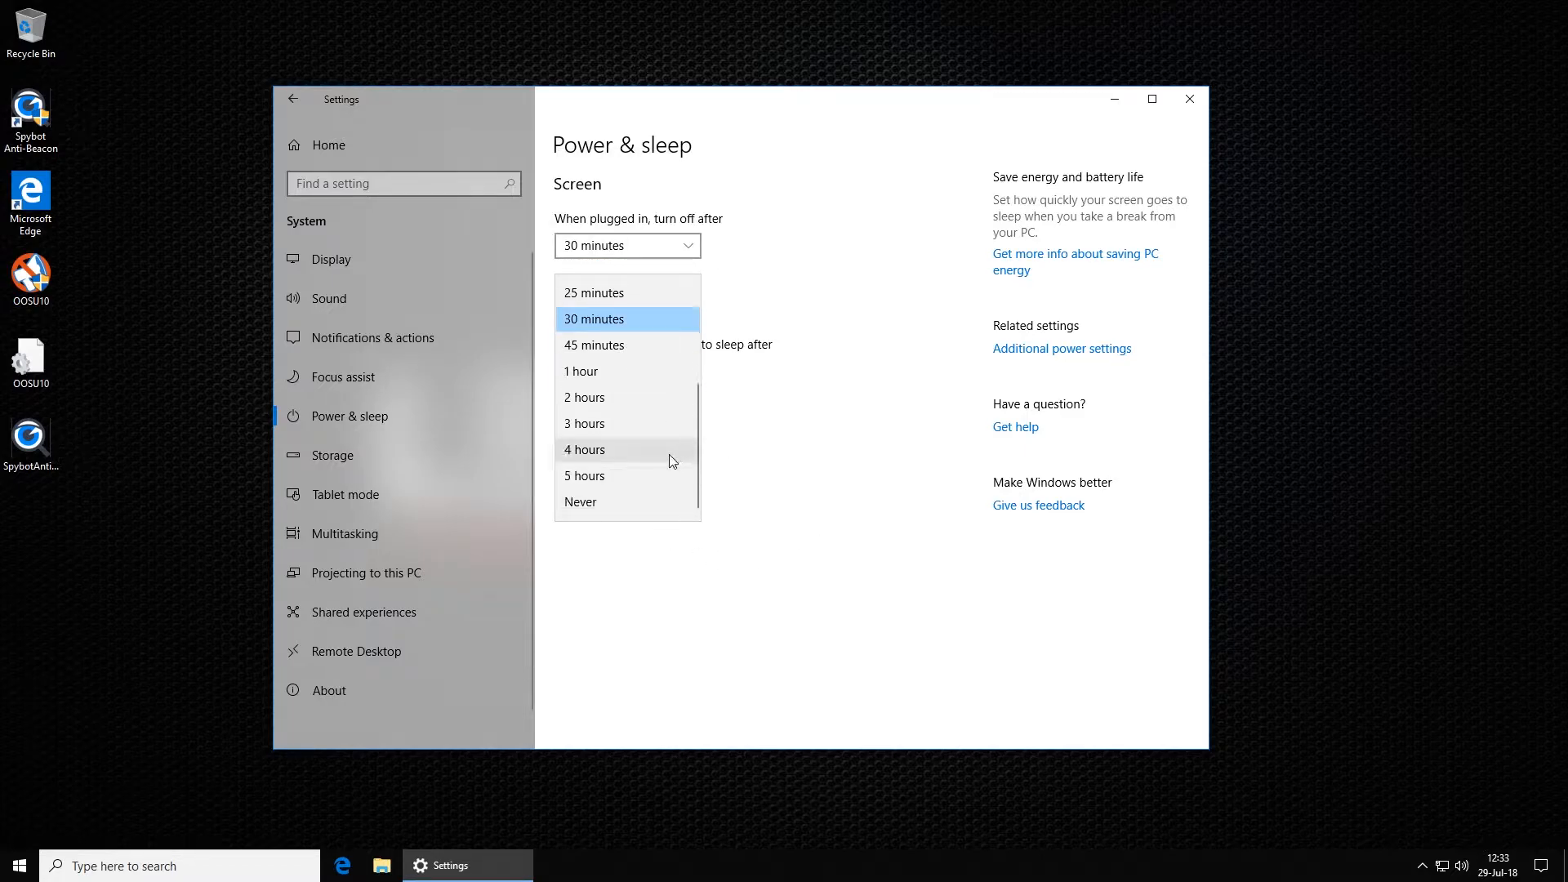
left_click(593, 501)
Step: Review the Storage settings and how Storage sense frees up space automatically, and return to the Storage page
left_click(389, 454)
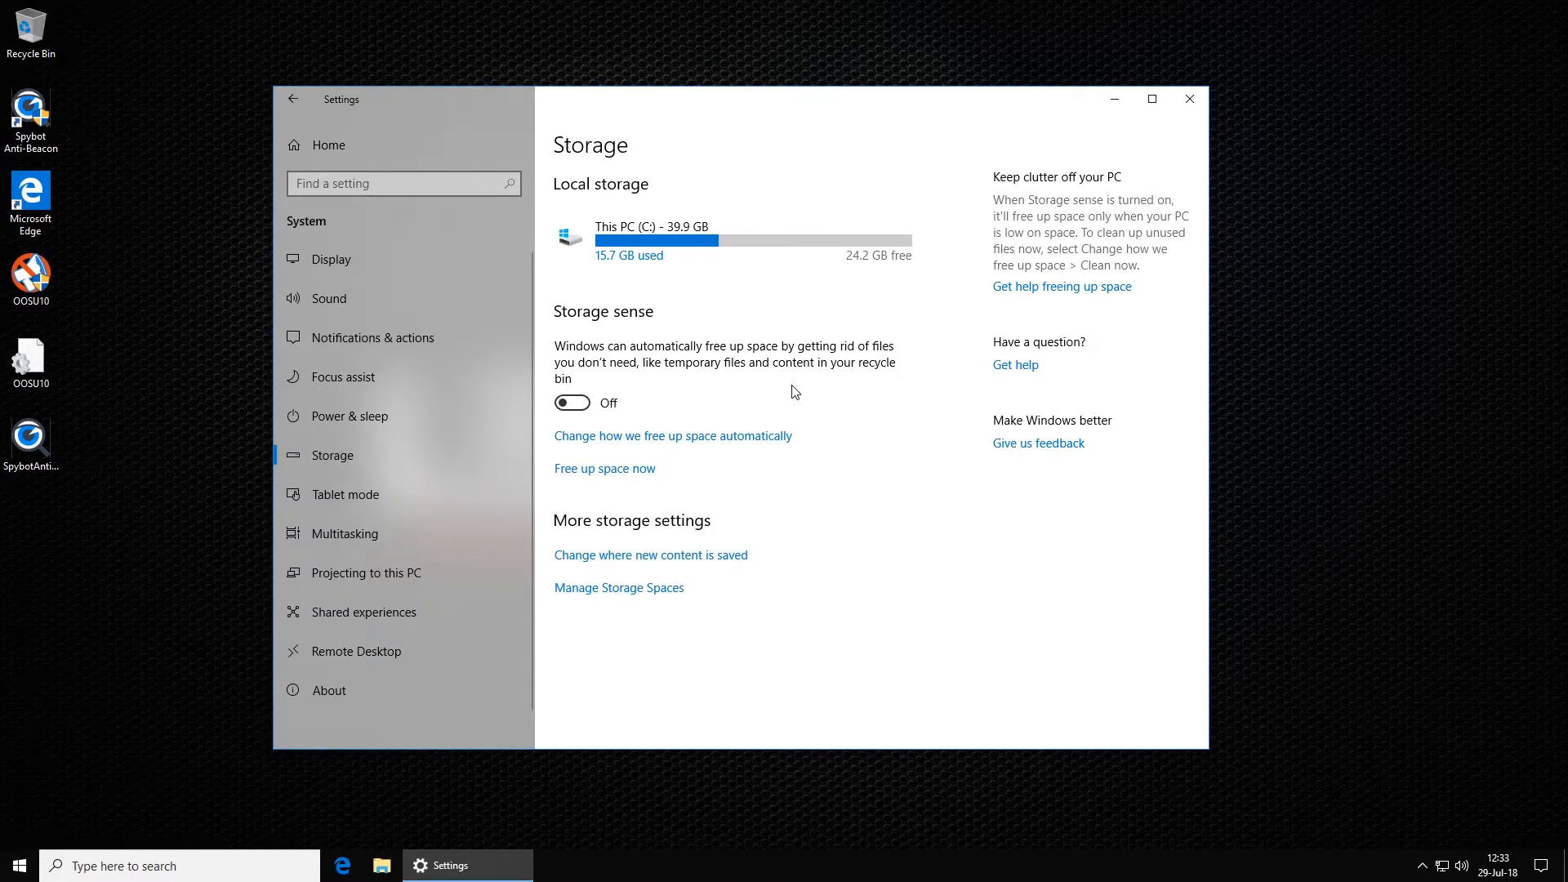
left_click(746, 441)
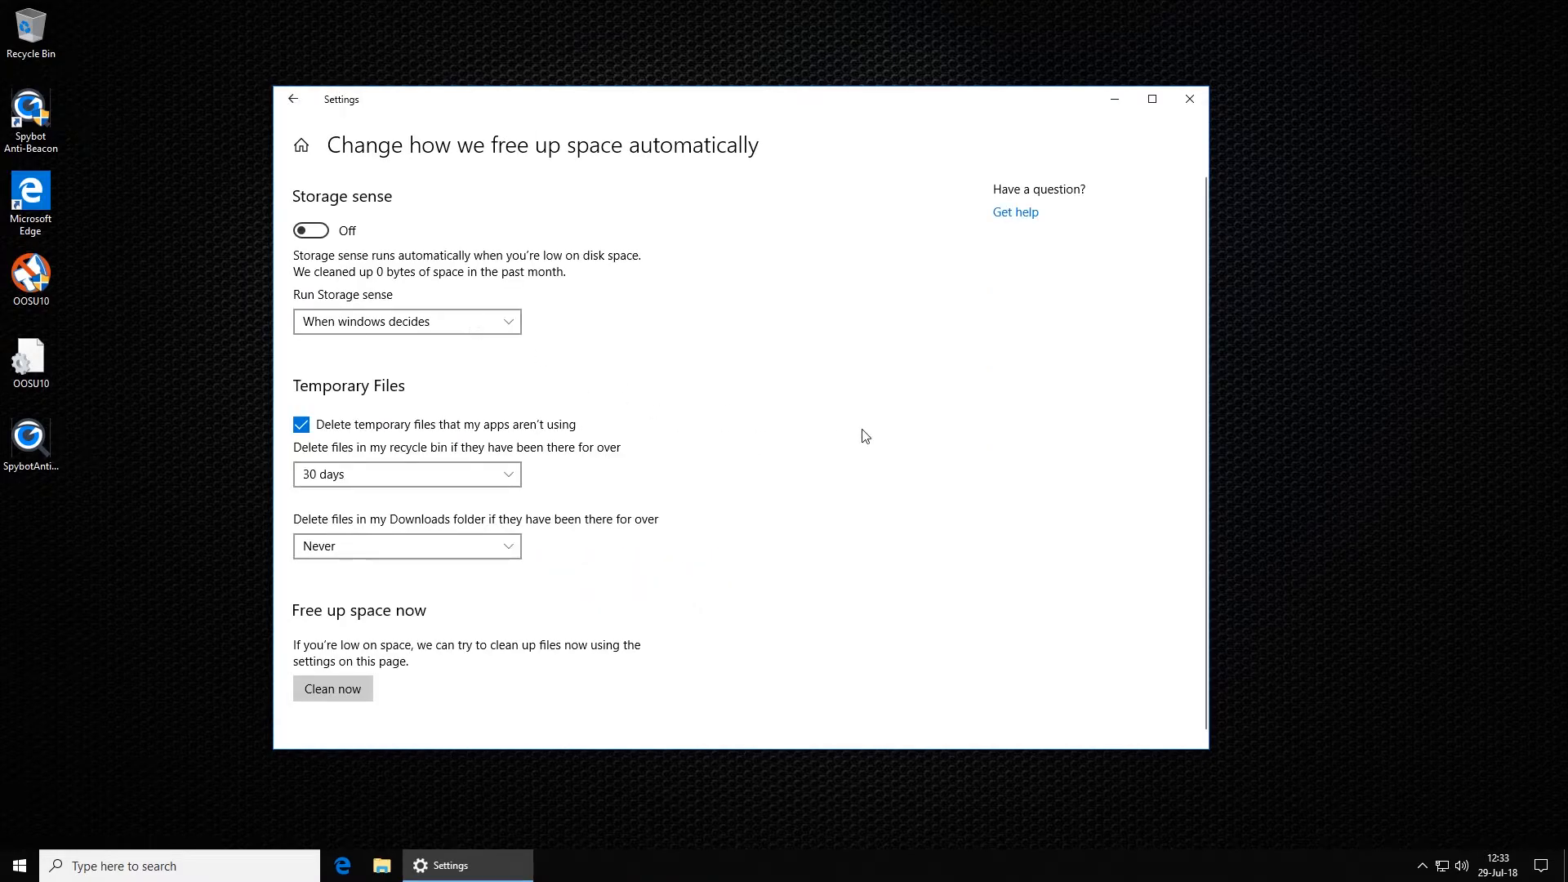
scroll(865, 437, "down", 1)
scroll(865, 436, "up", 1)
left_click(294, 99)
Step: In Tablet mode, set sign-in to Use desktop mode and automatic switching to Don't ask me and don't switch
left_click(377, 493)
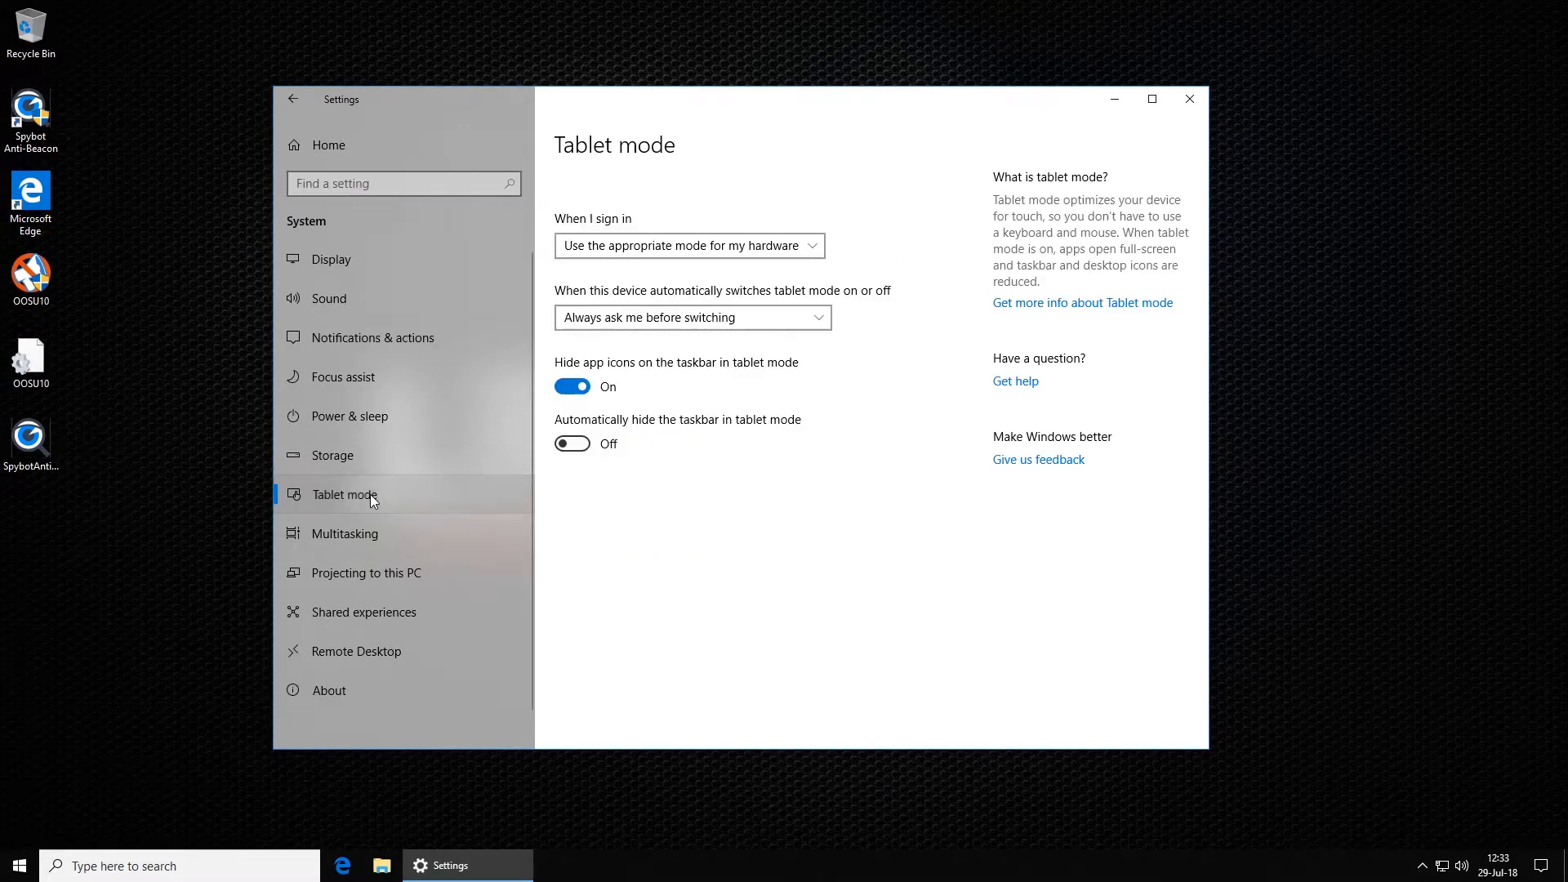
left_click(717, 247)
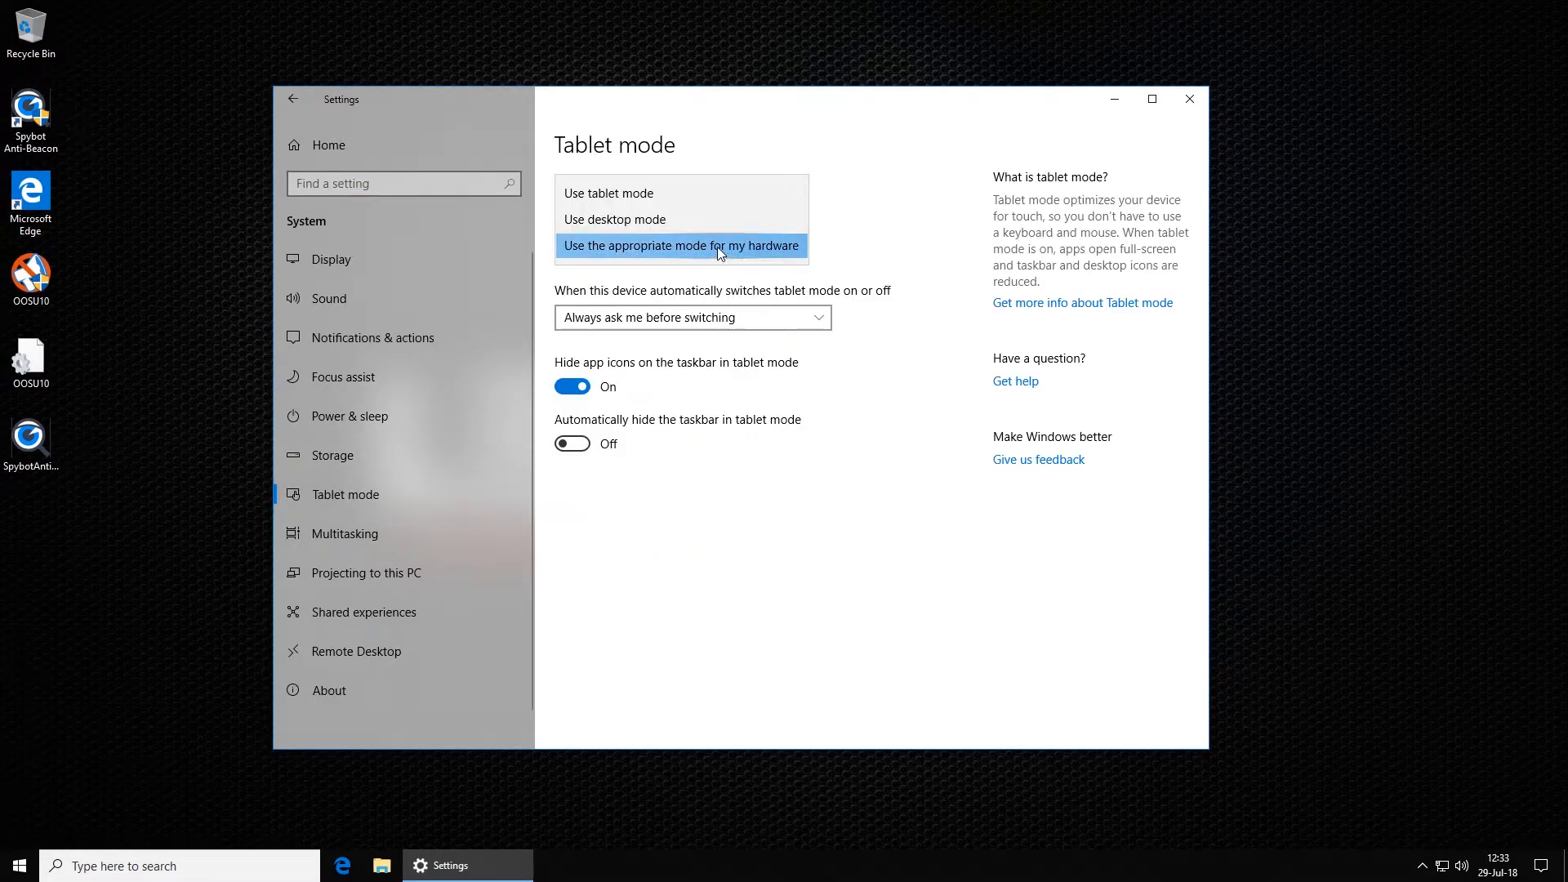
left_click(690, 221)
left_click(709, 319)
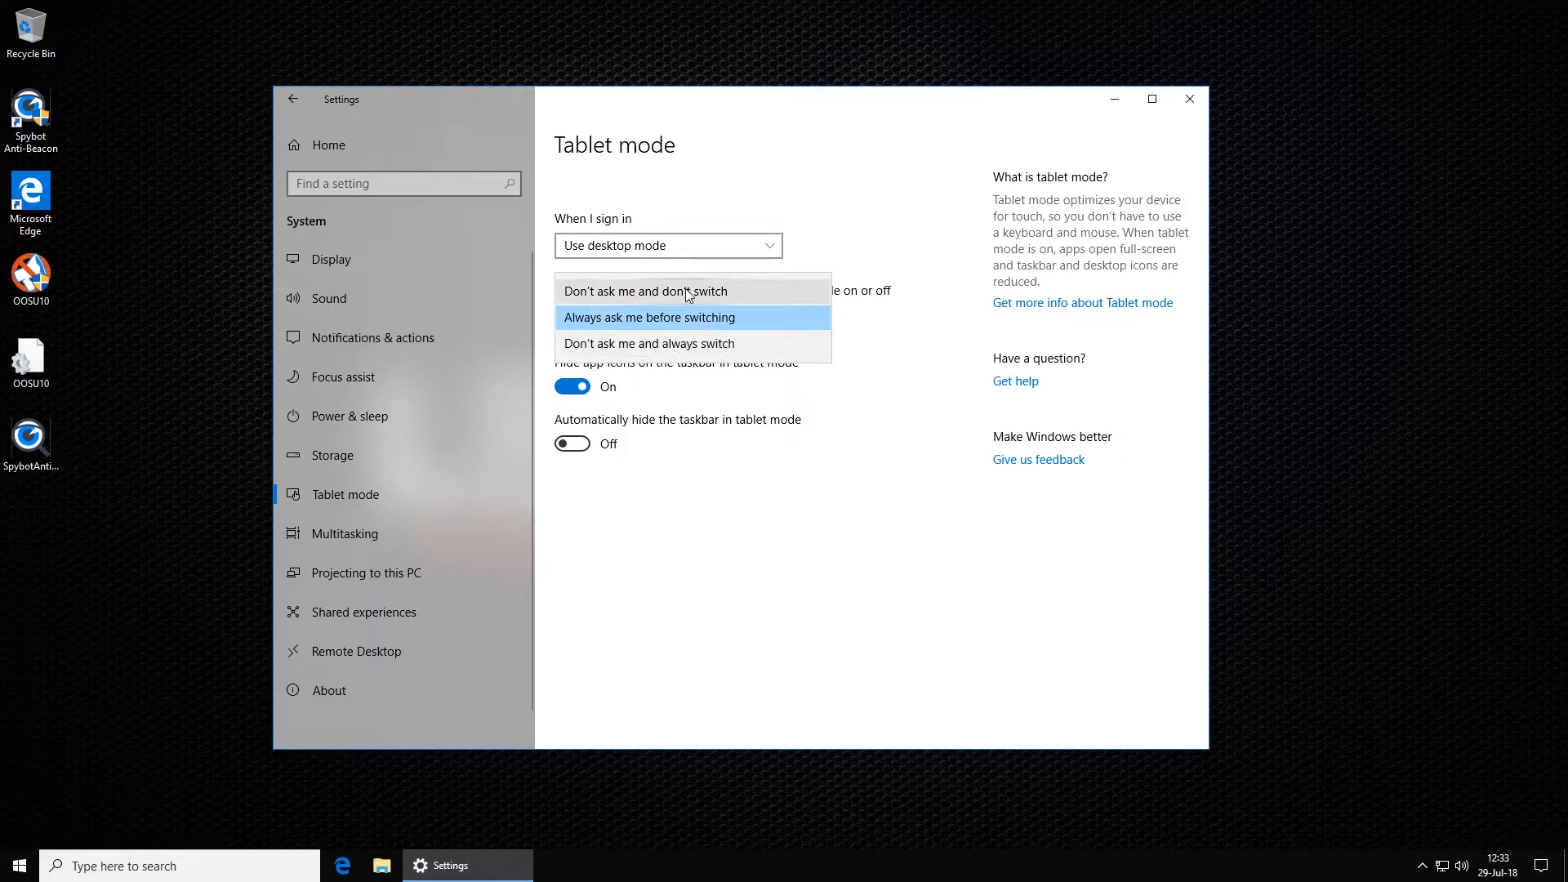
left_click(686, 292)
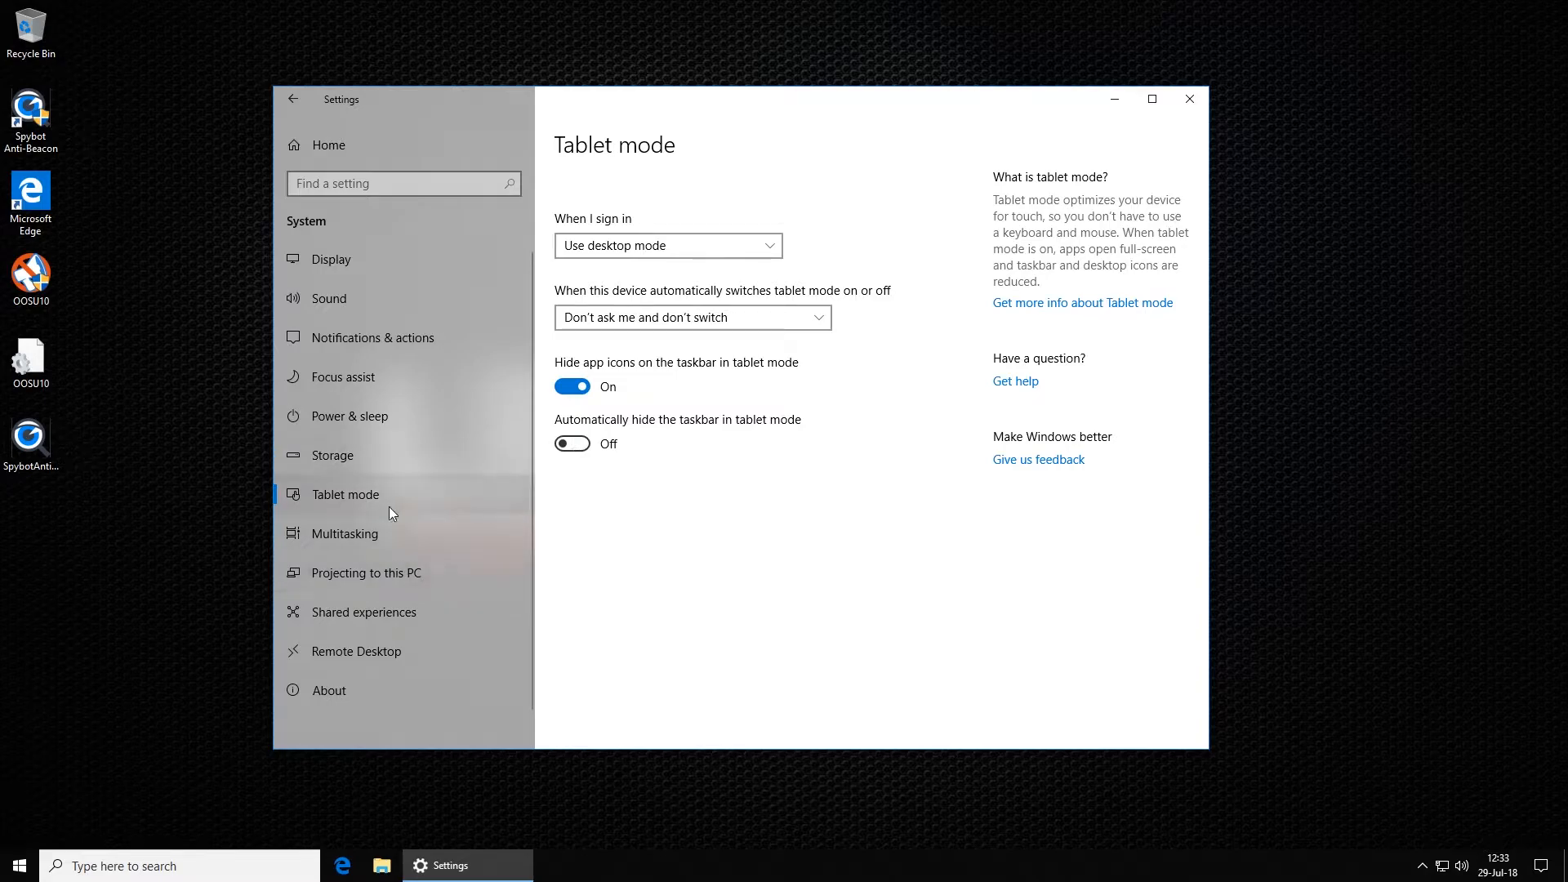
Step: Turn off the occasional suggestions in Timeline in the Multitasking settings
left_click(400, 536)
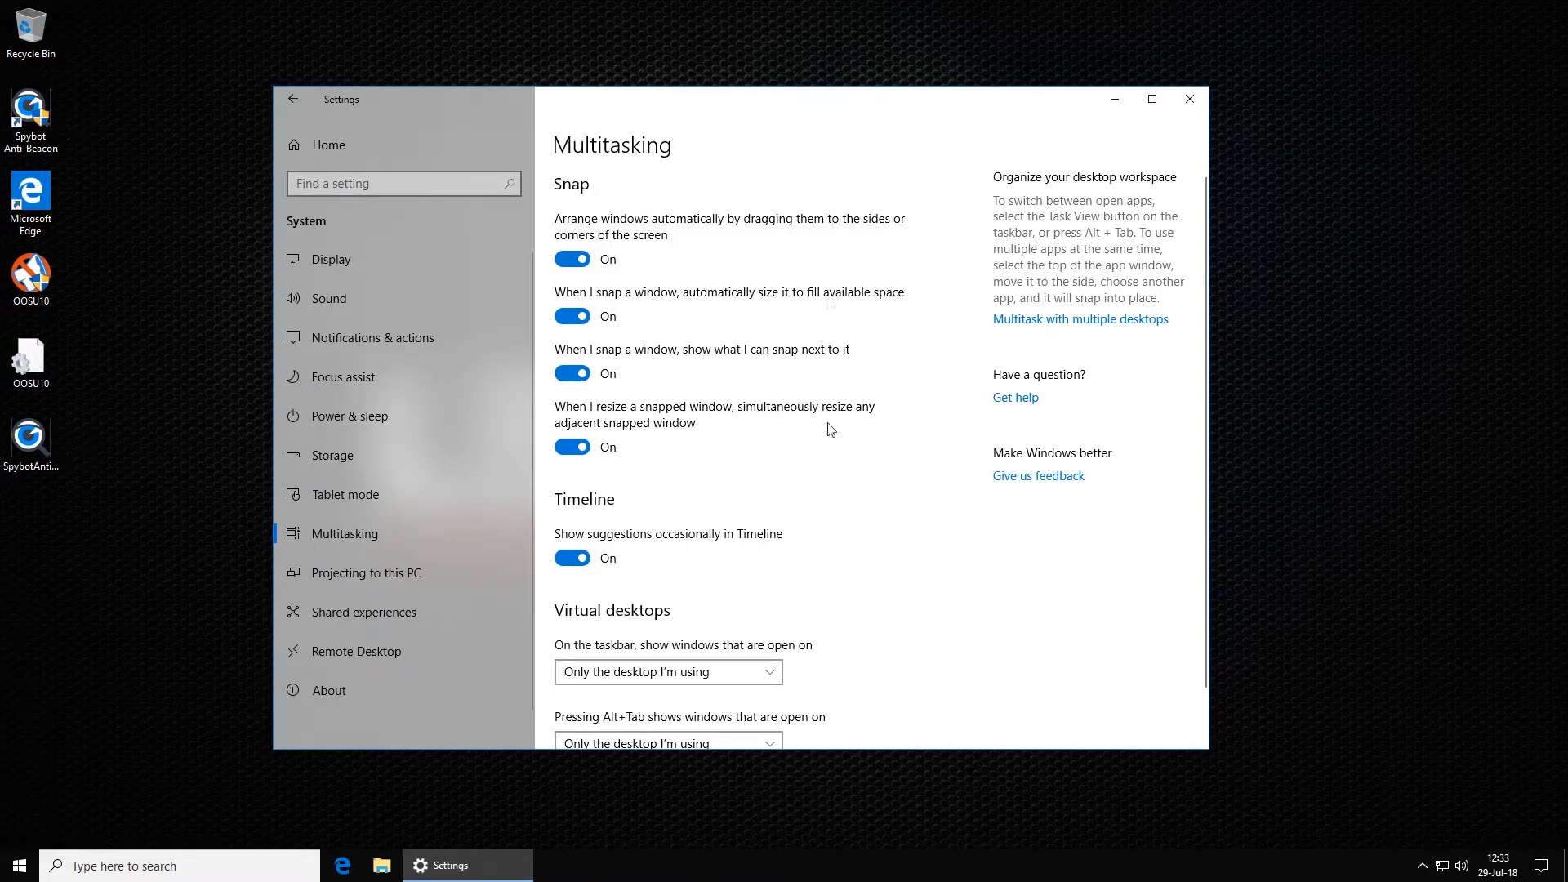
left_click(572, 558)
scroll(861, 525, "down", 2)
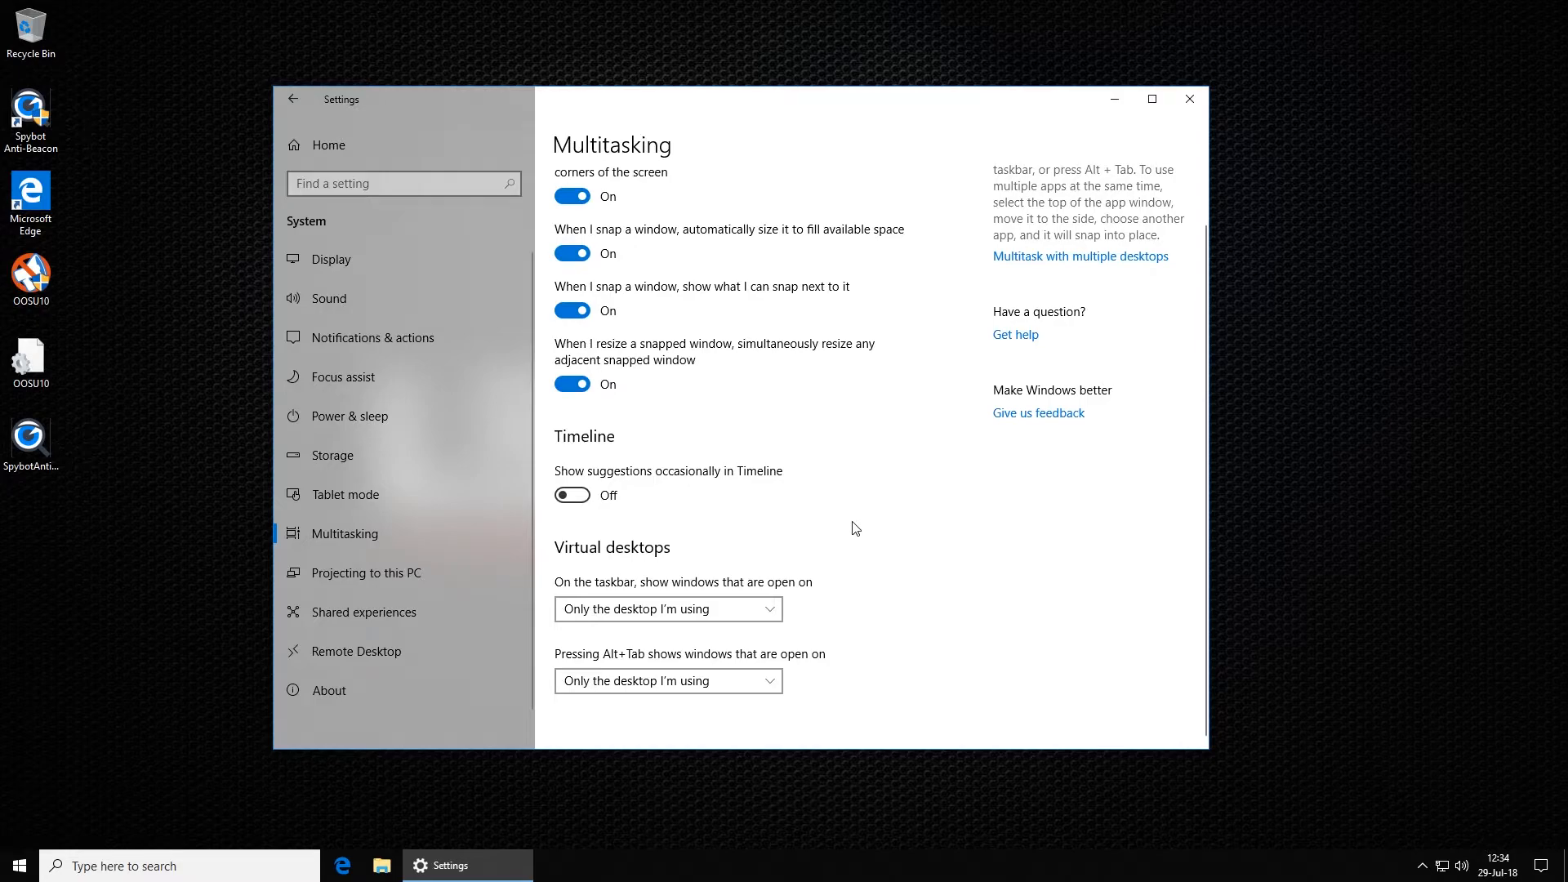
Step: Turn off sharing across devices in Shared experiences, and check the Remote Desktop and About pages
left_click(362, 575)
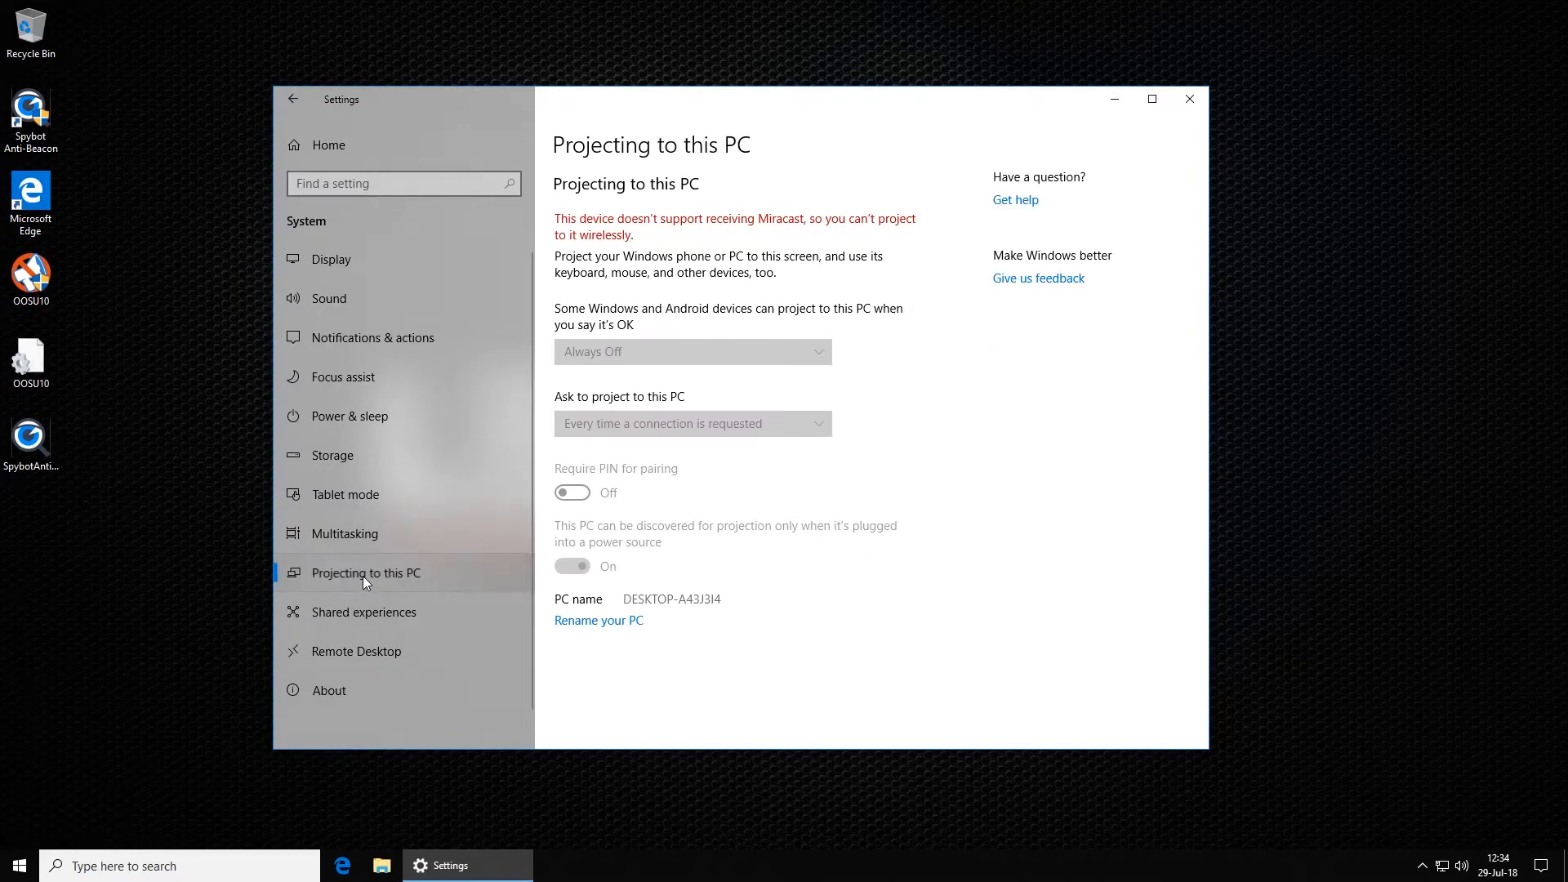
left_click(384, 613)
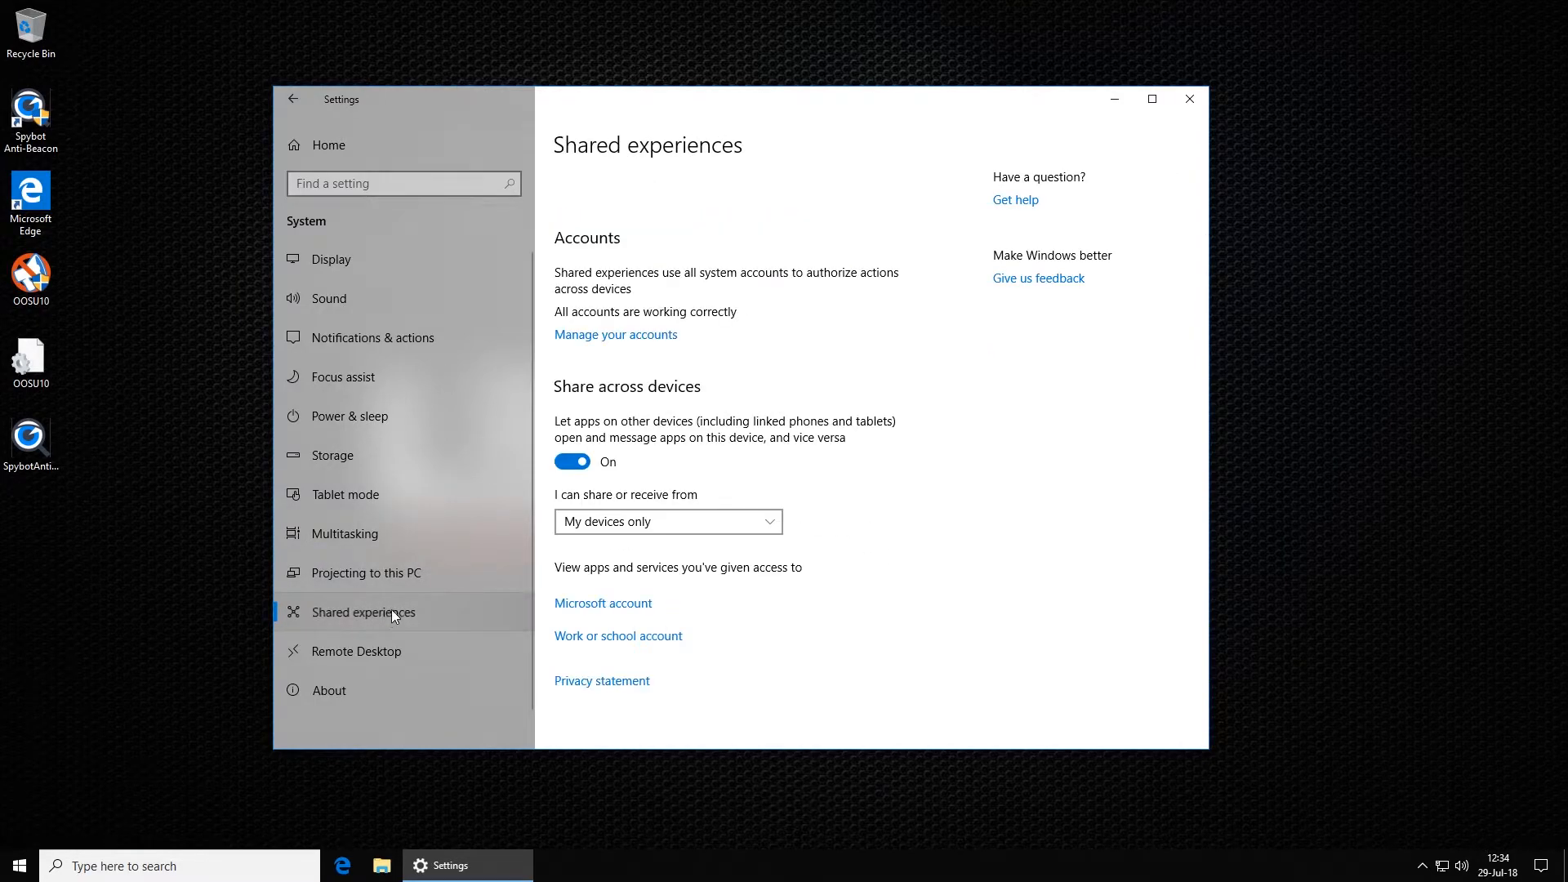
left_click(581, 463)
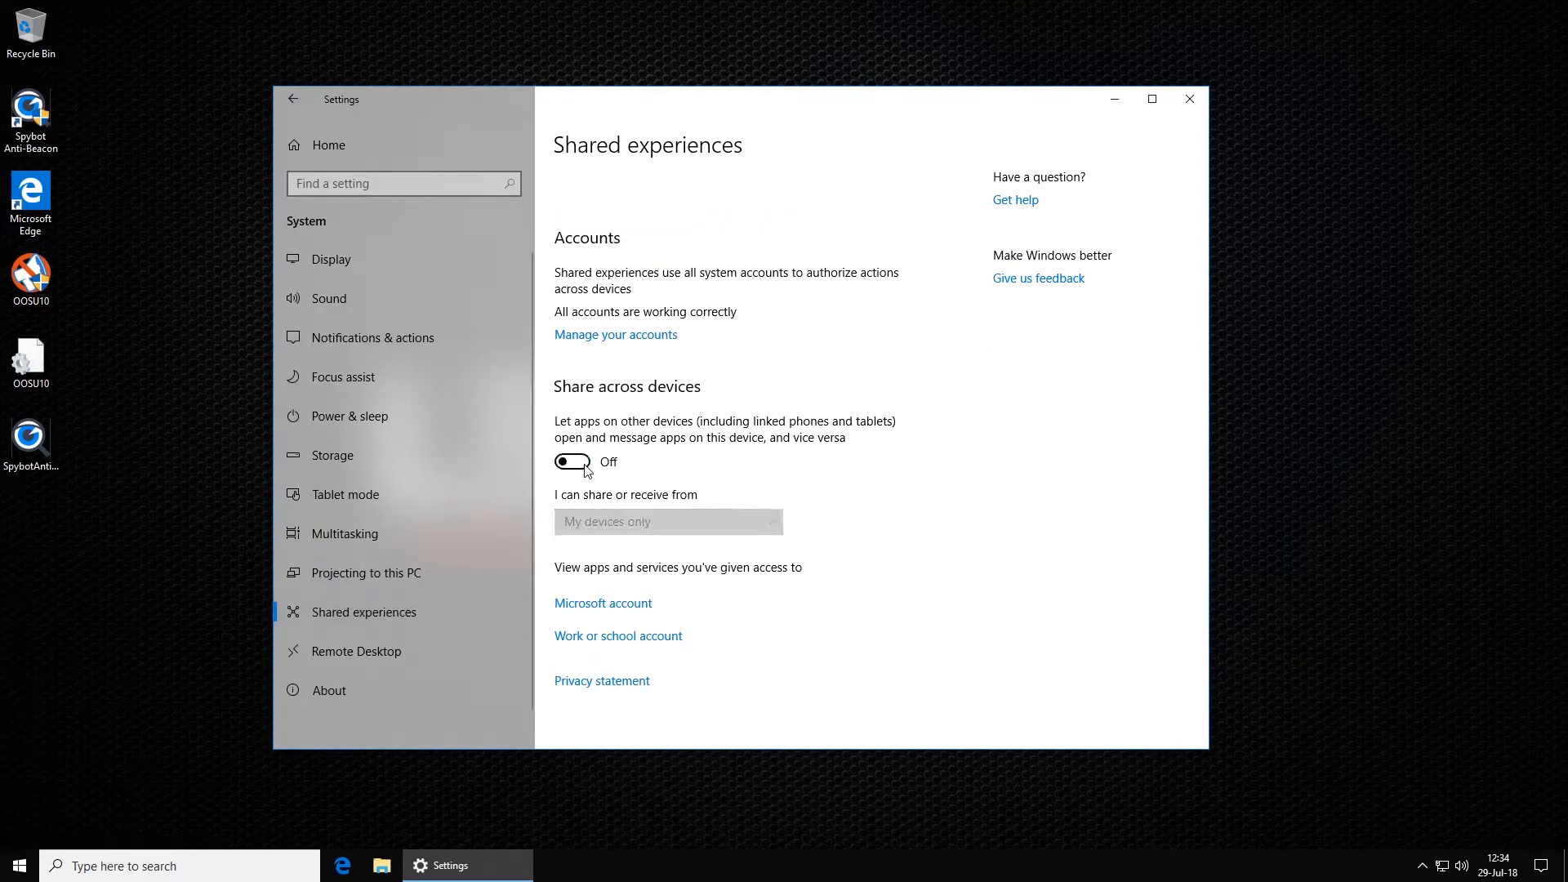
left_click(389, 649)
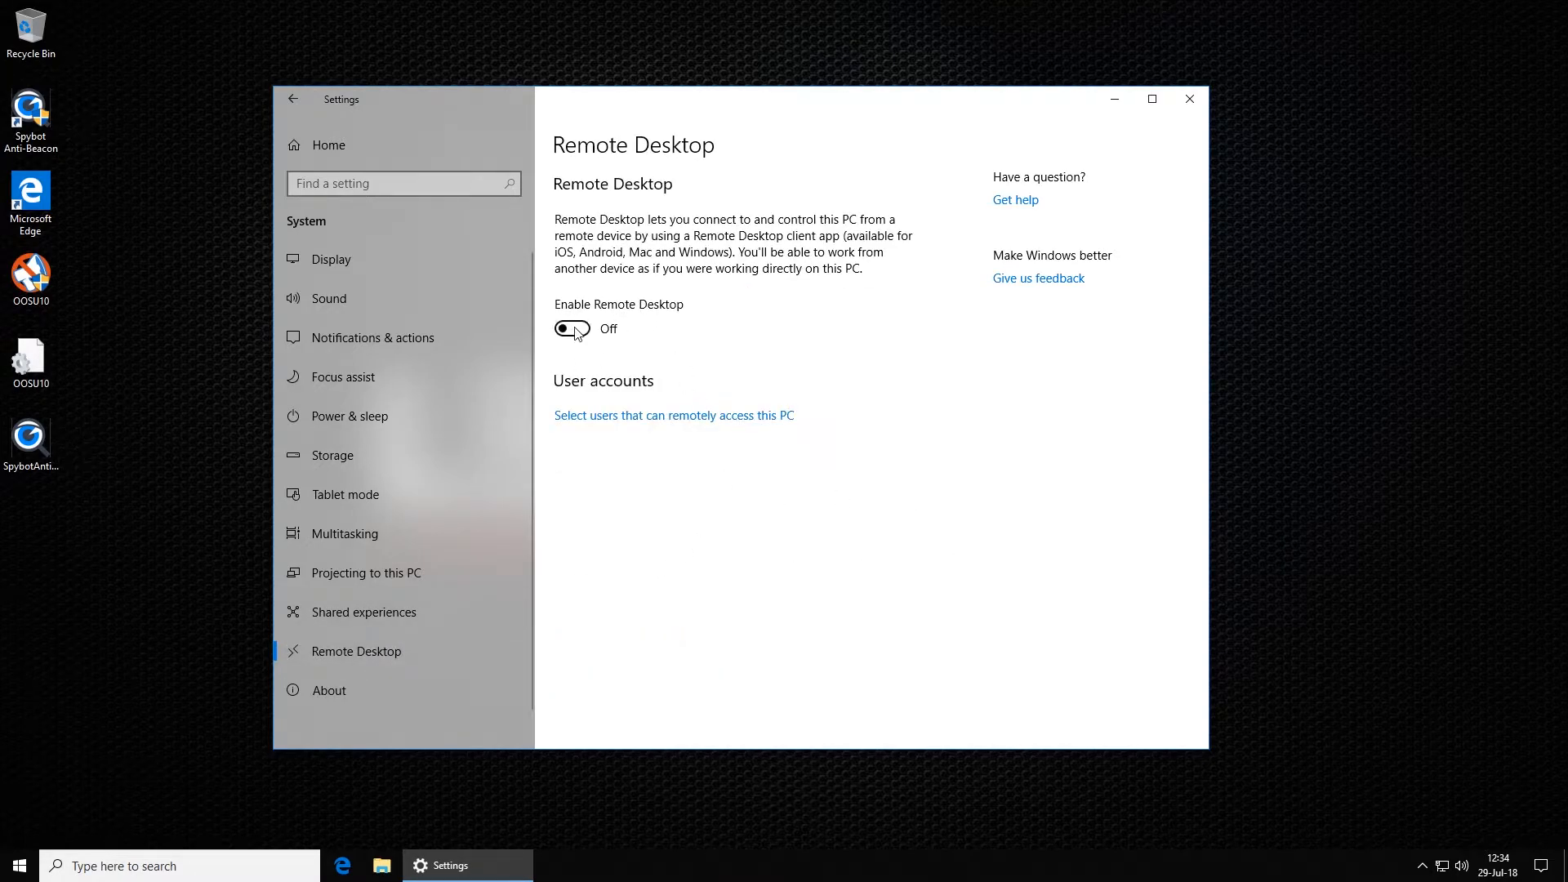
left_click(377, 683)
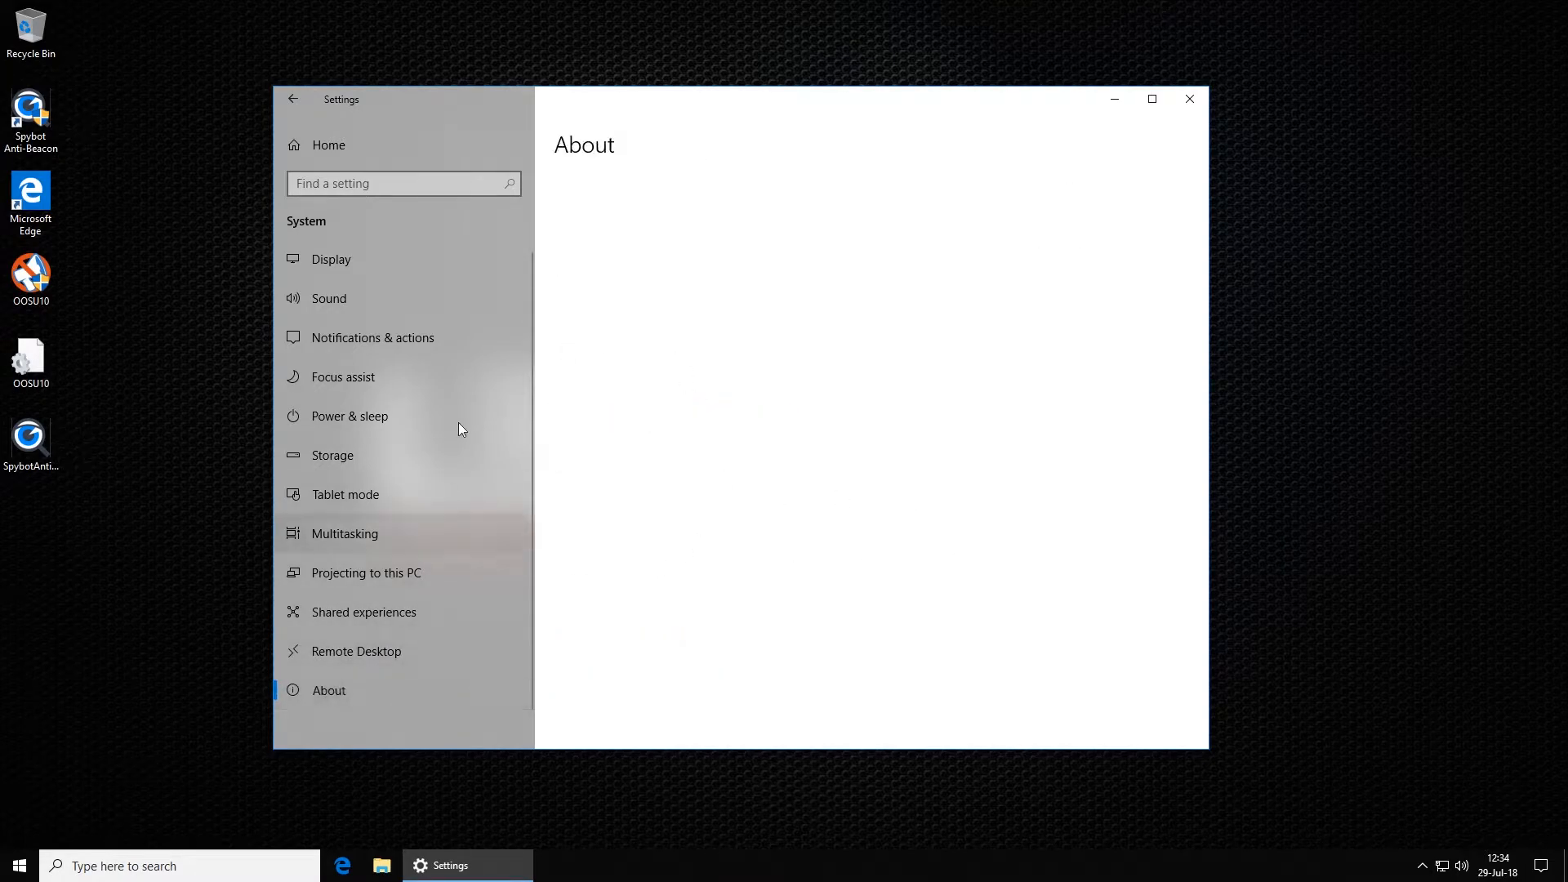
Step: In the Devices settings for Pen & Windows Ink, disable fingertip writing in the handwriting panel and recommended app suggestions
left_click(338, 139)
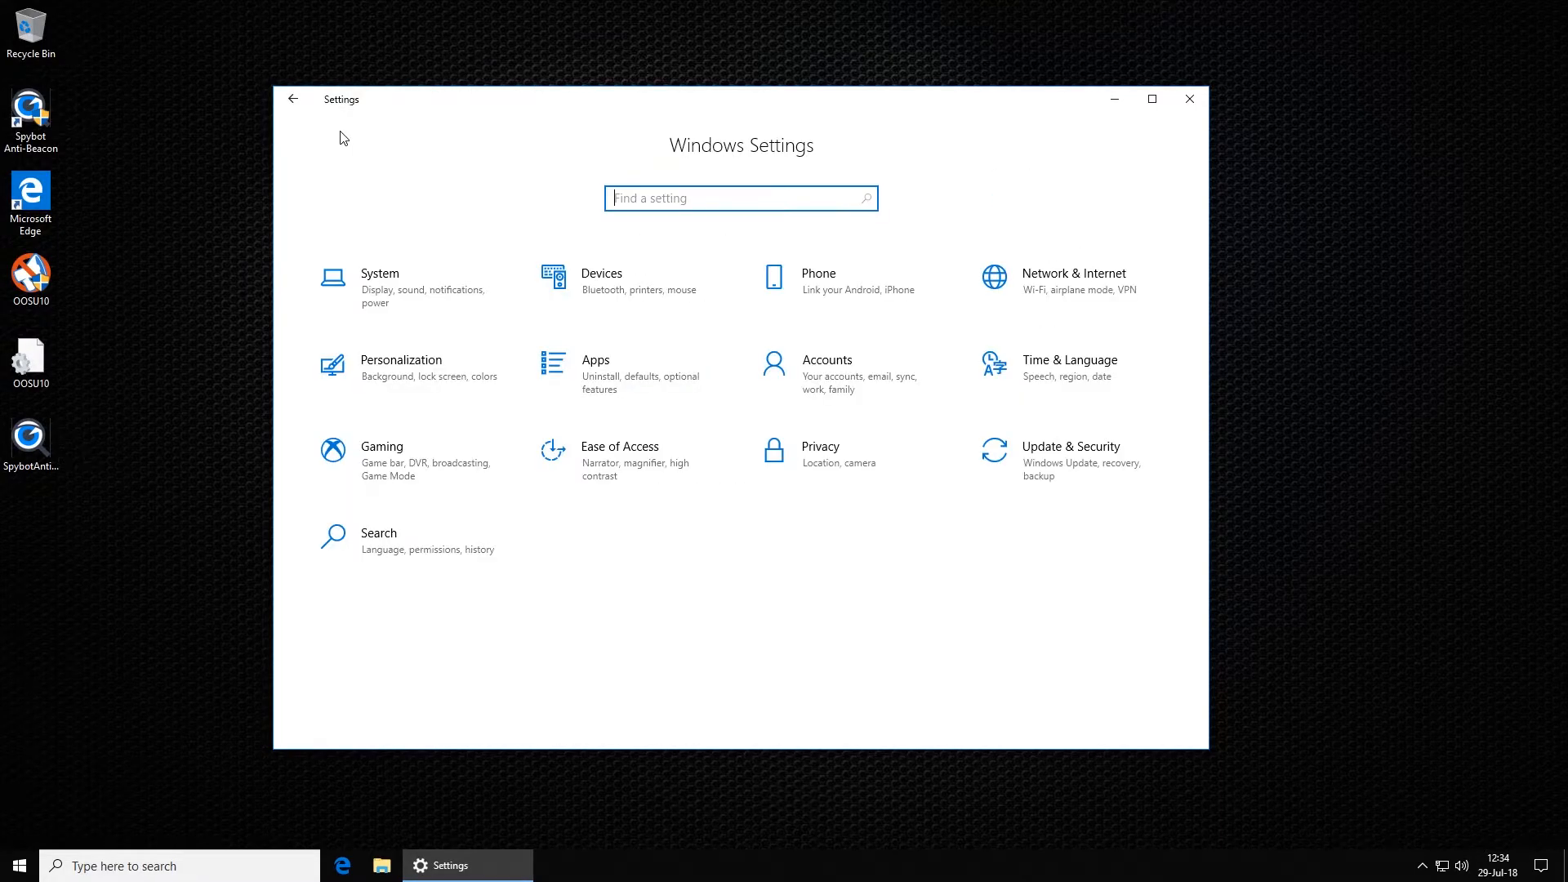
left_click(670, 285)
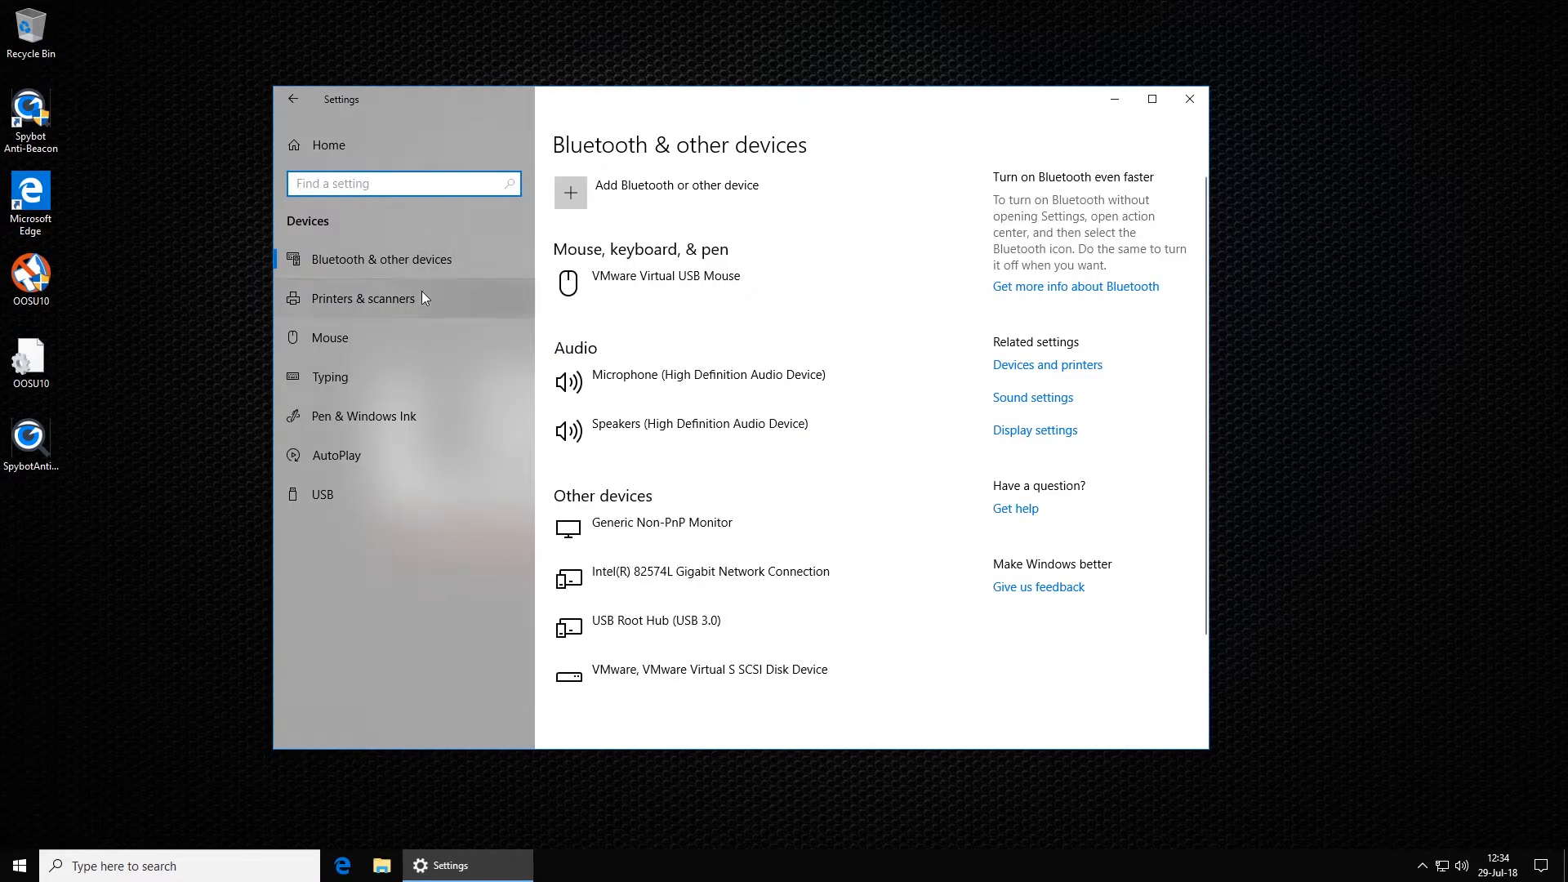
left_click(372, 427)
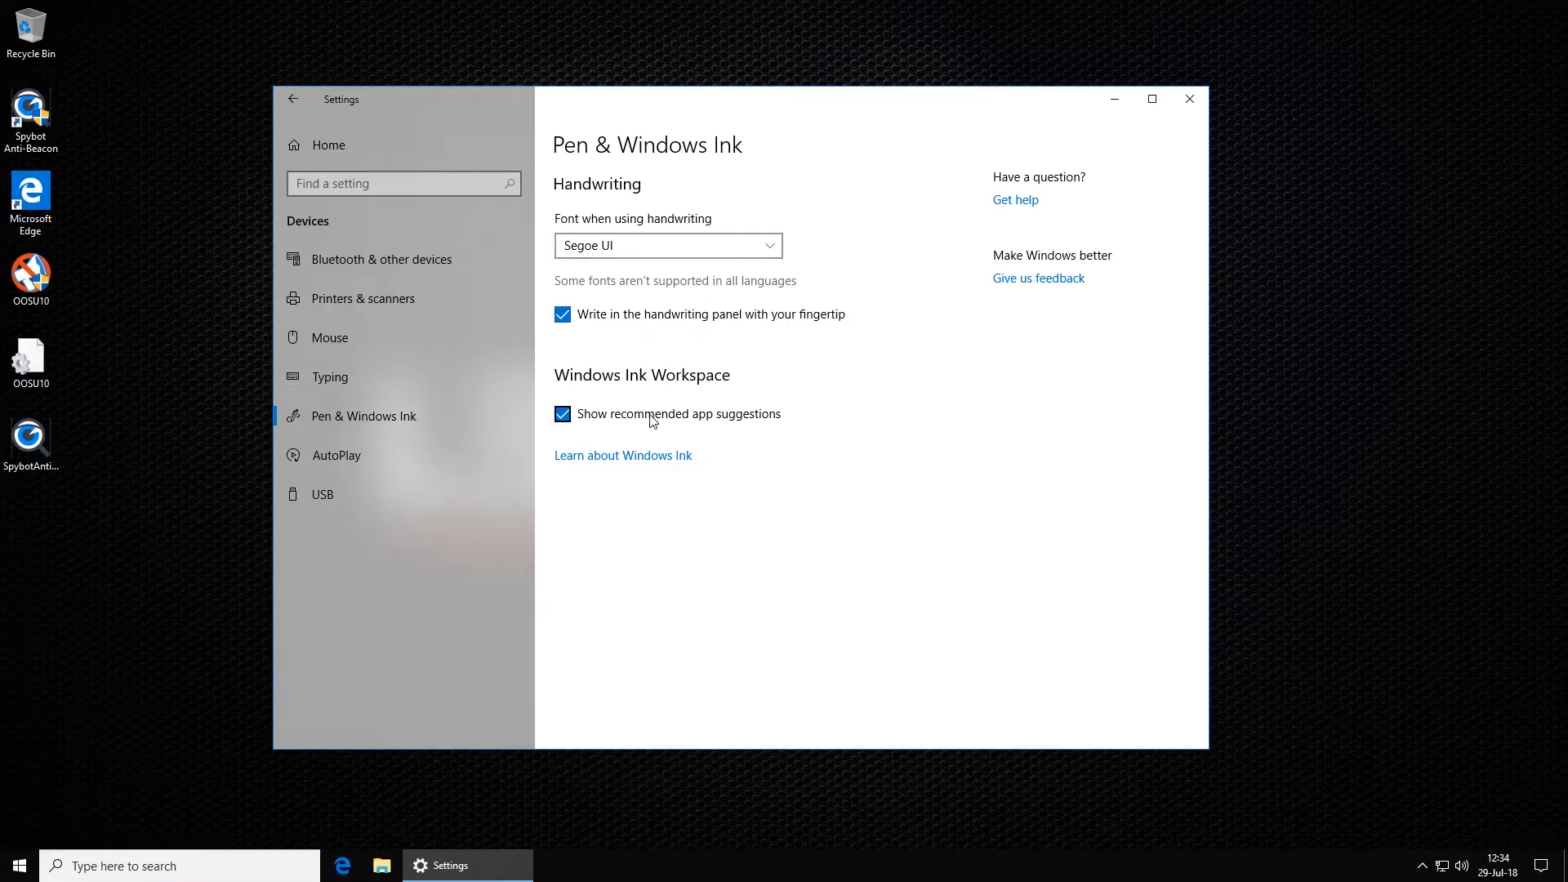
left_click(602, 323)
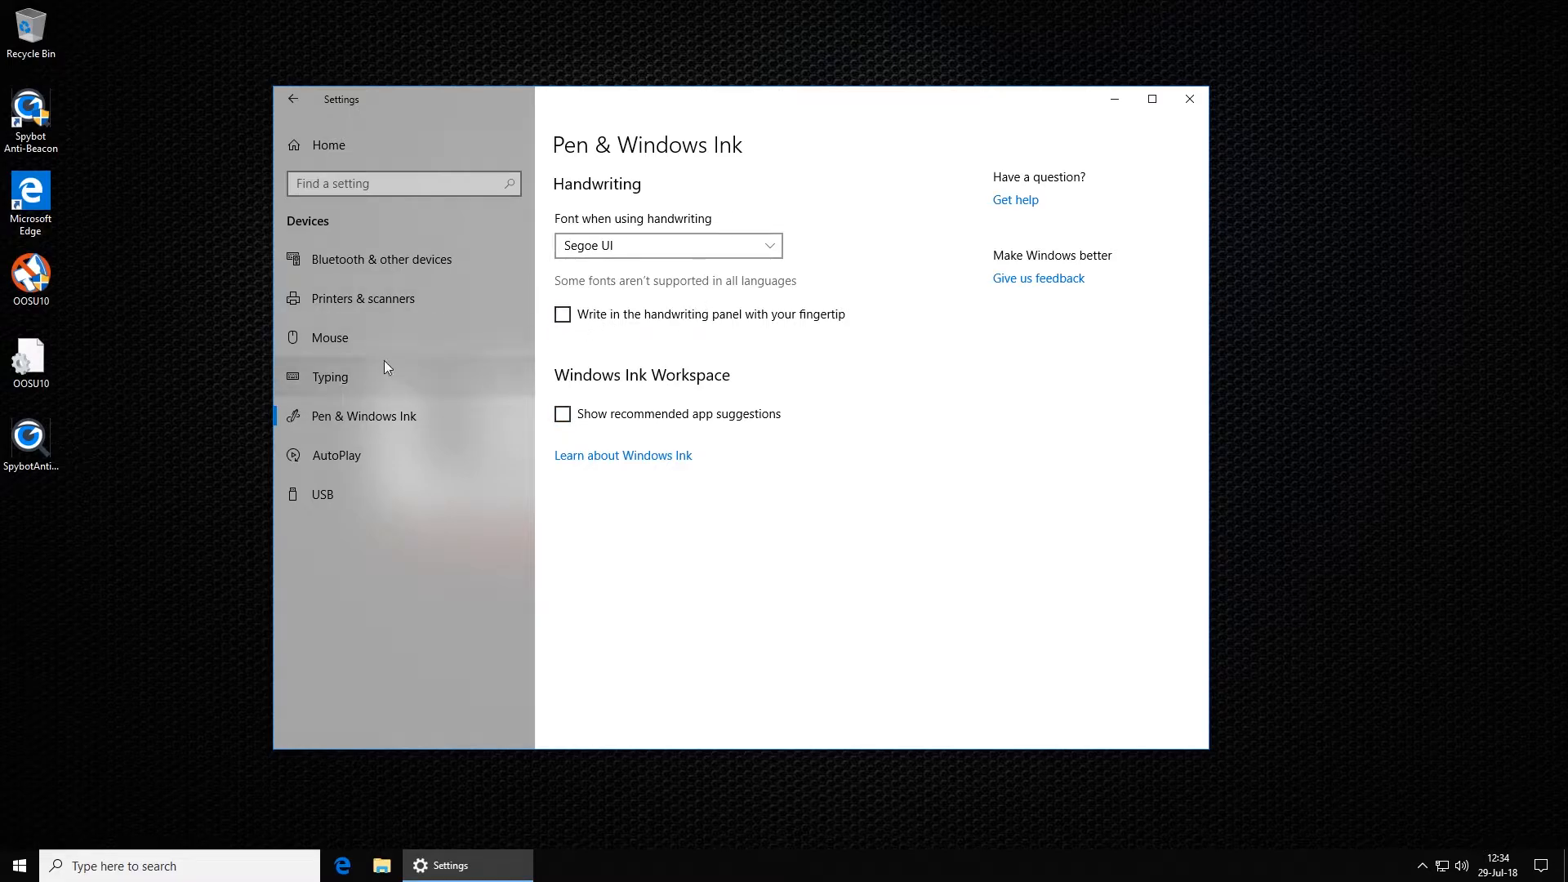
Step: Check the AutoPlay, USB and Phone settings and return to the Windows Settings overview
left_click(360, 460)
left_click(355, 497)
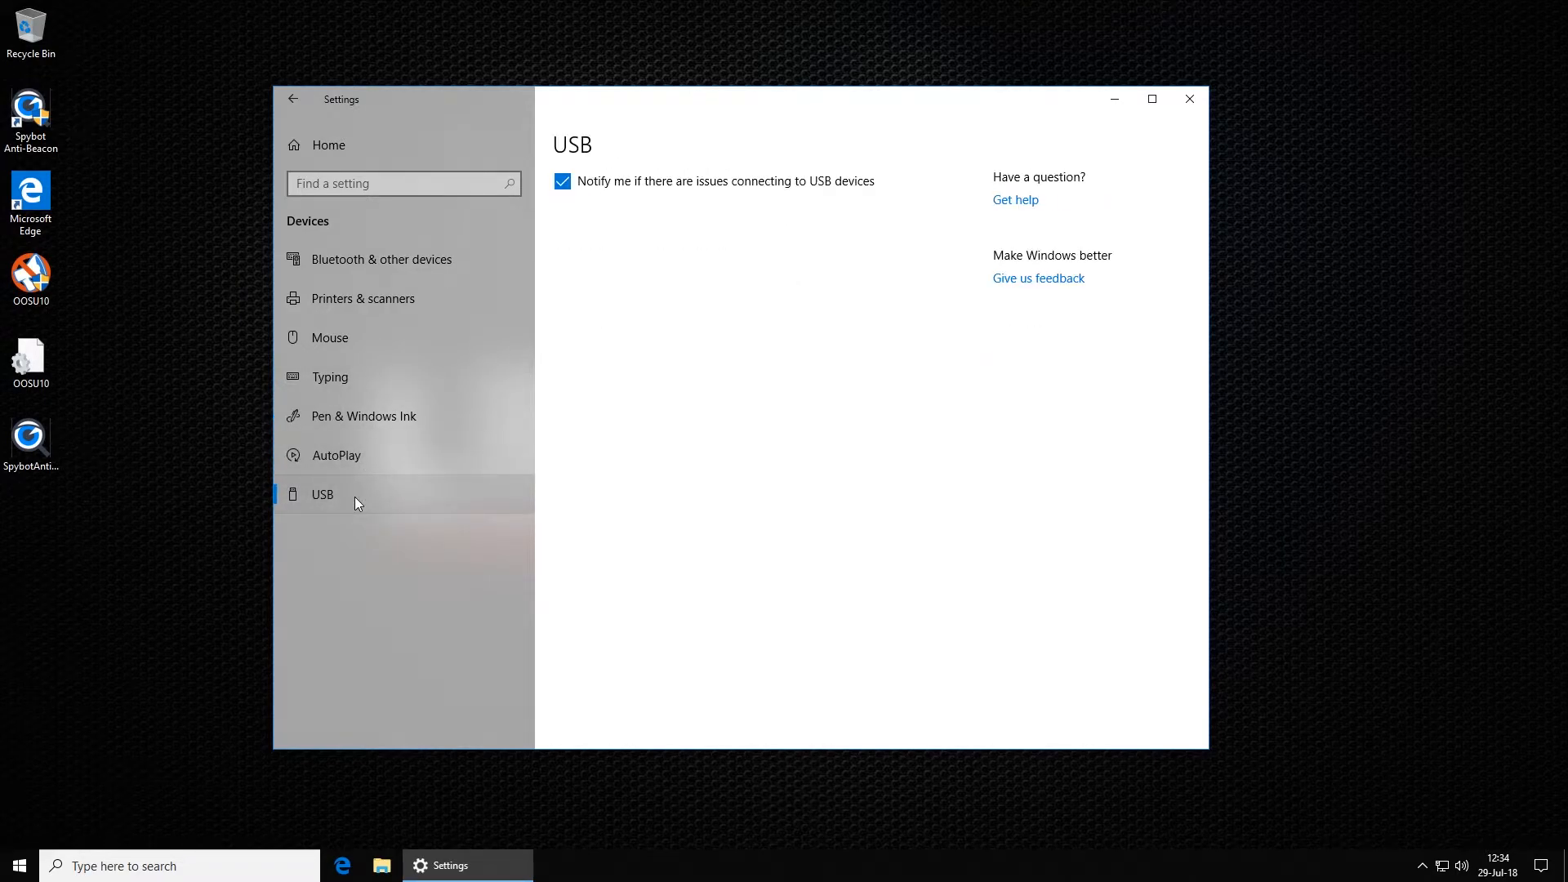
left_click(329, 144)
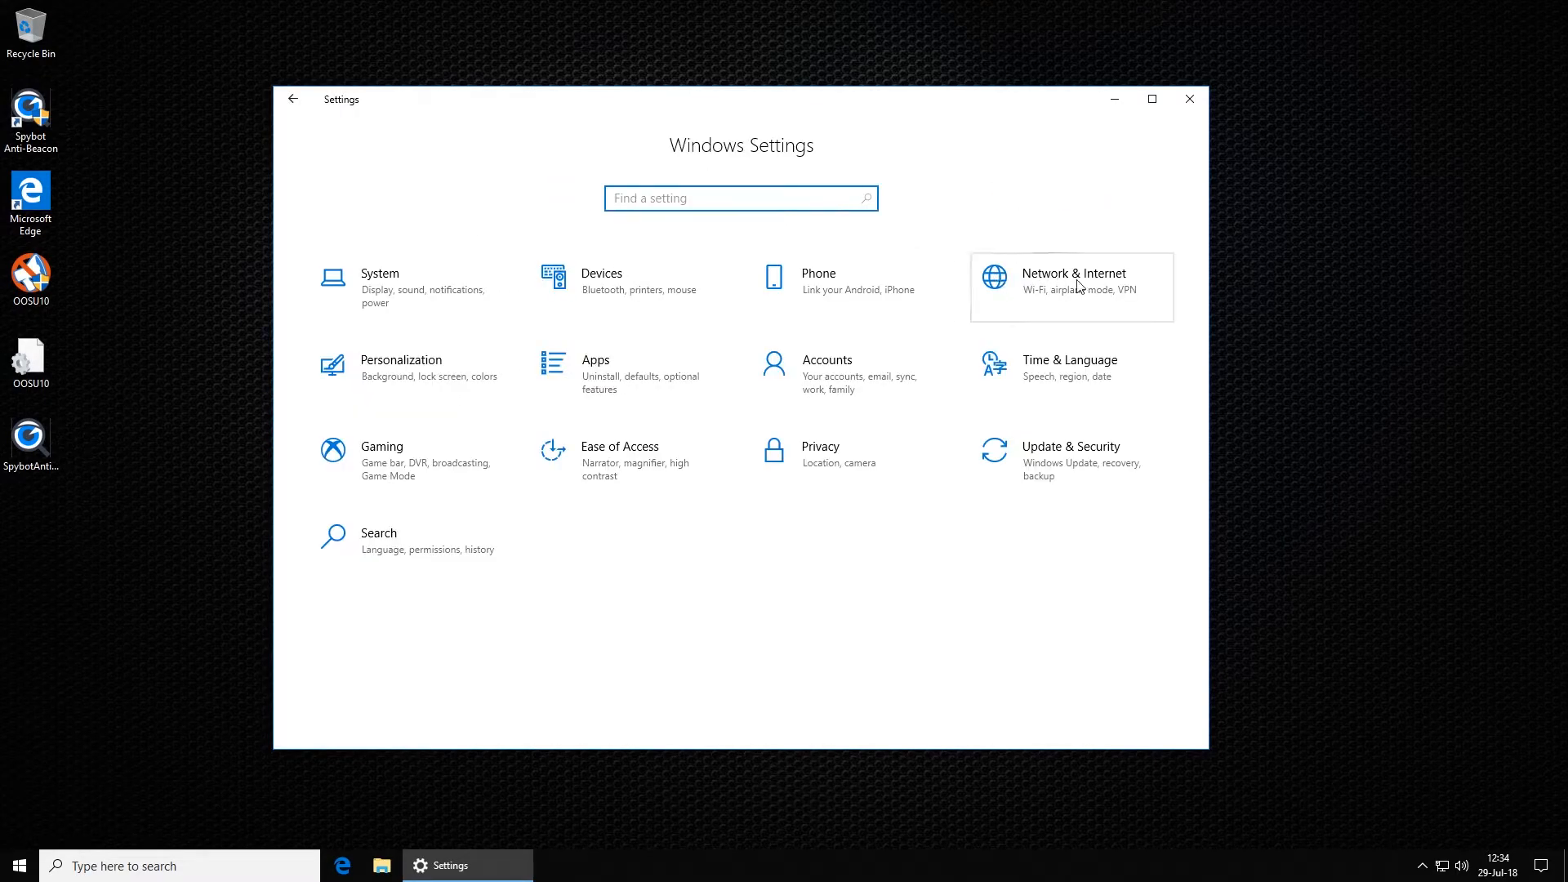
left_click(851, 289)
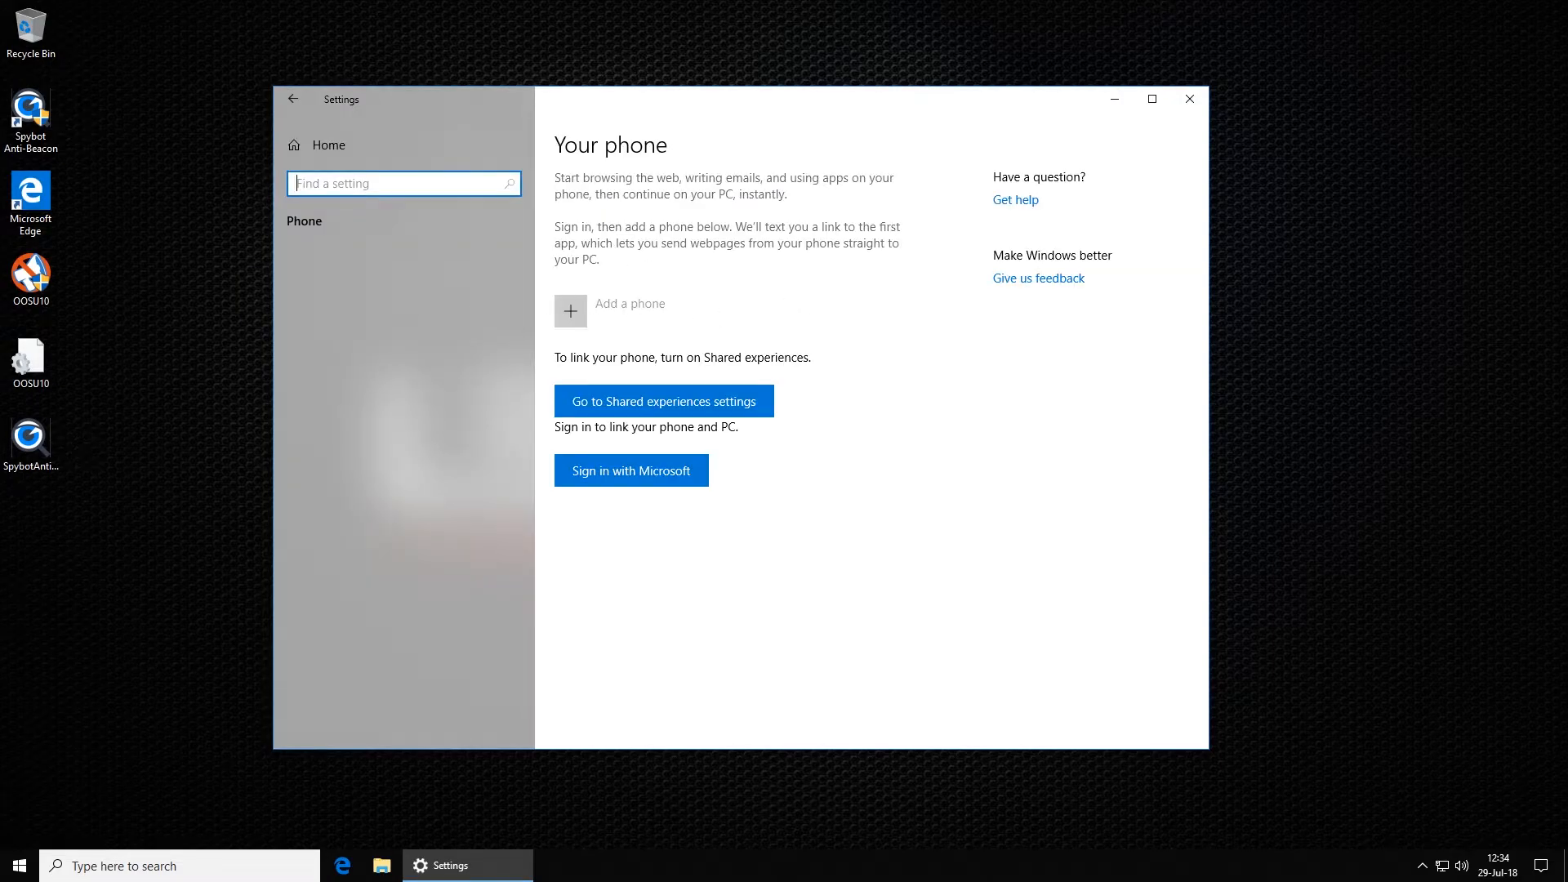
left_click(318, 141)
Step: In the Network & Internet VPN settings, disallow VPN over metered networks and while roaming
left_click(1113, 292)
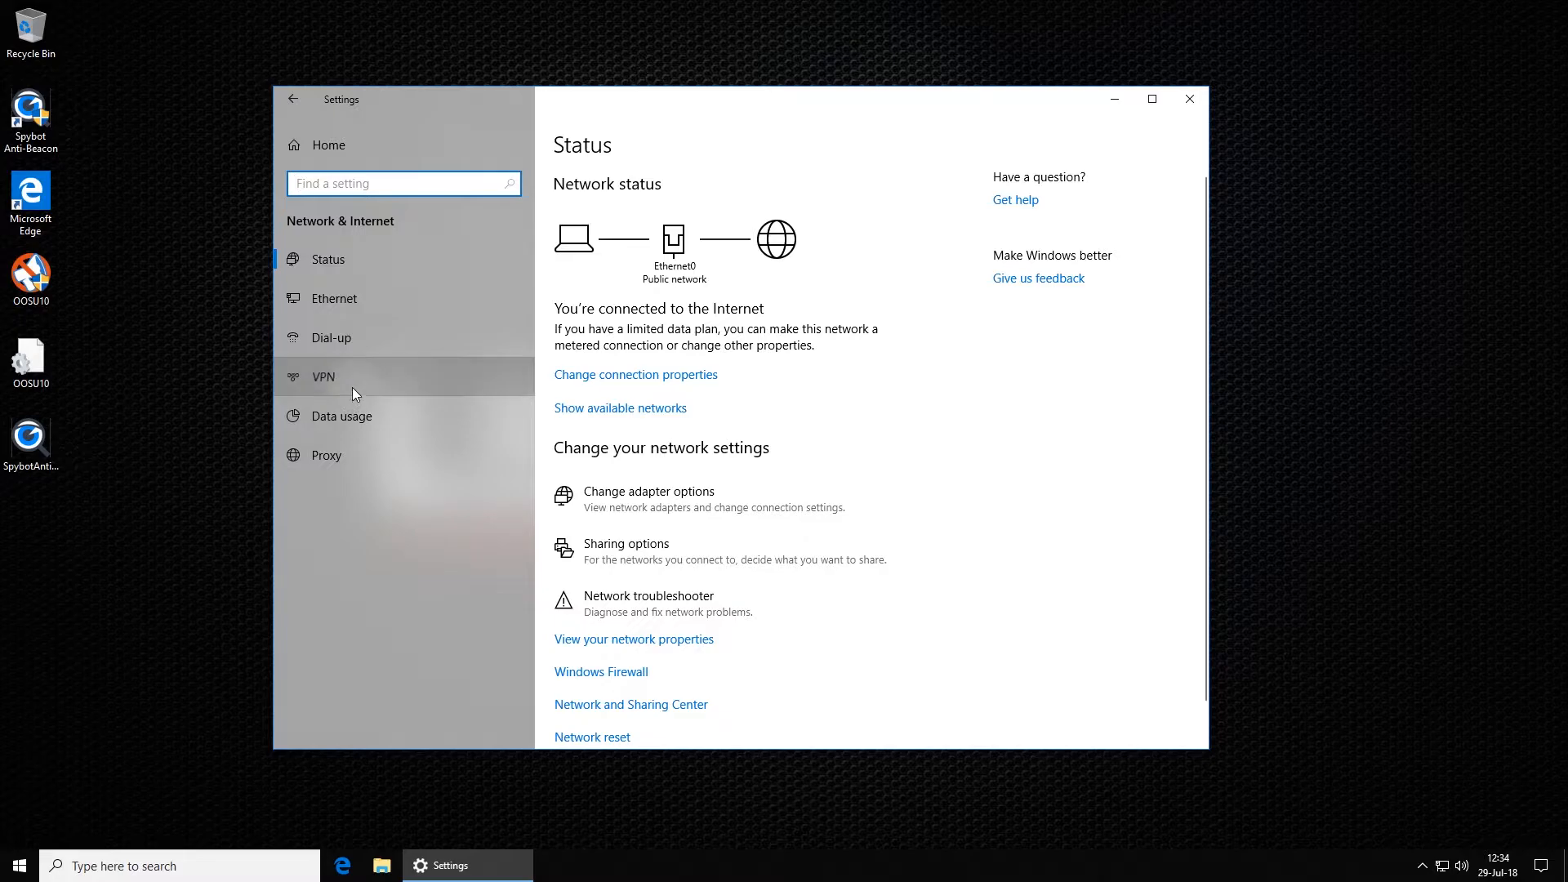
left_click(330, 376)
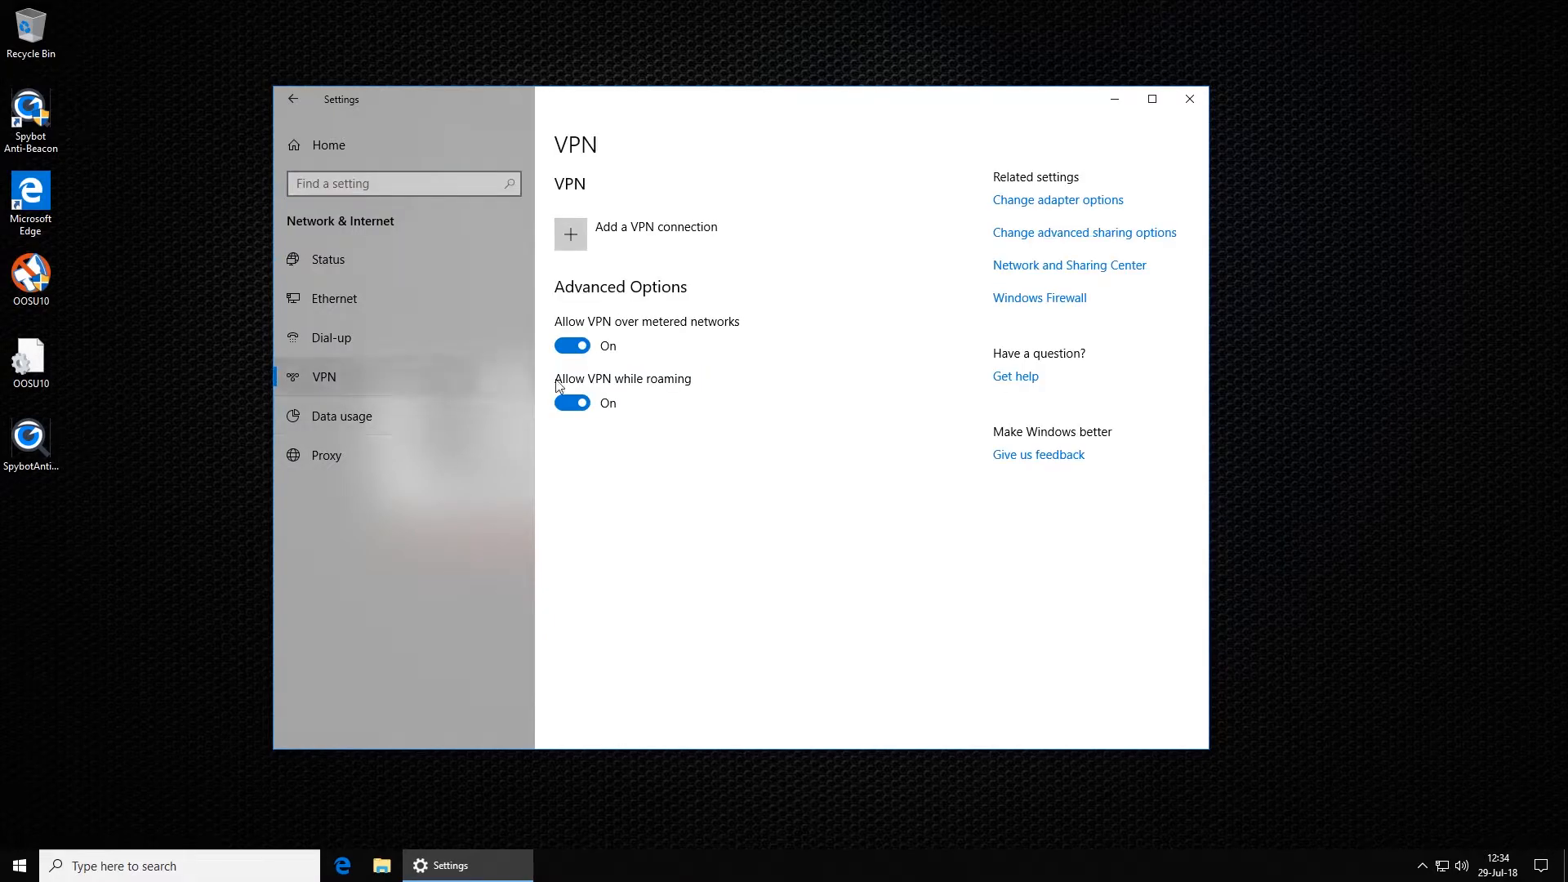
left_click(579, 347)
left_click(574, 403)
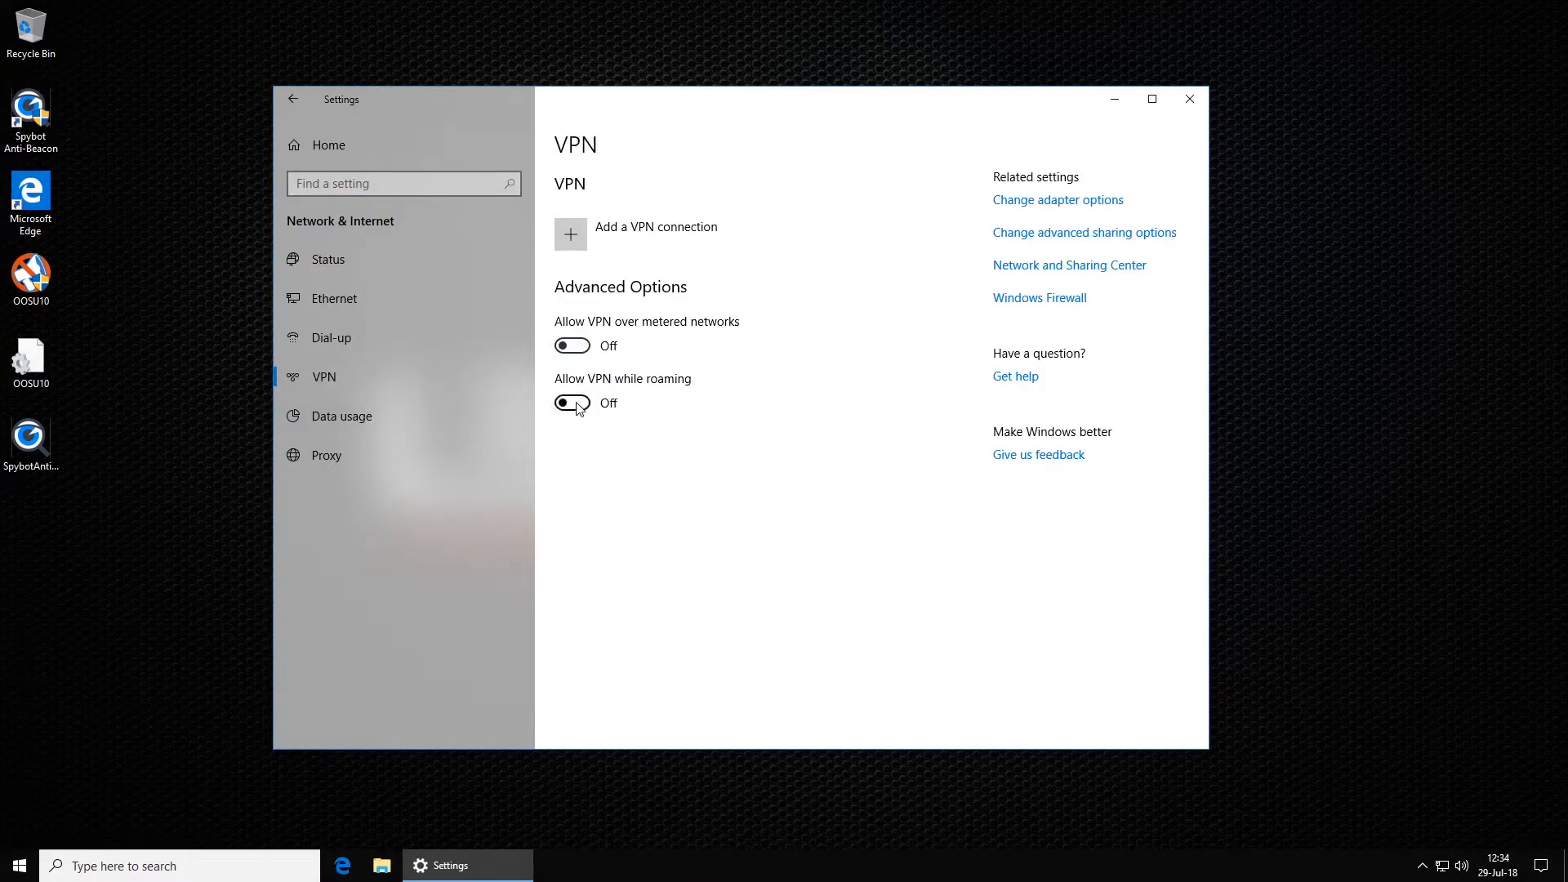
Step: Check the Data usage page of the network settings and return to the Windows Settings overview
left_click(372, 419)
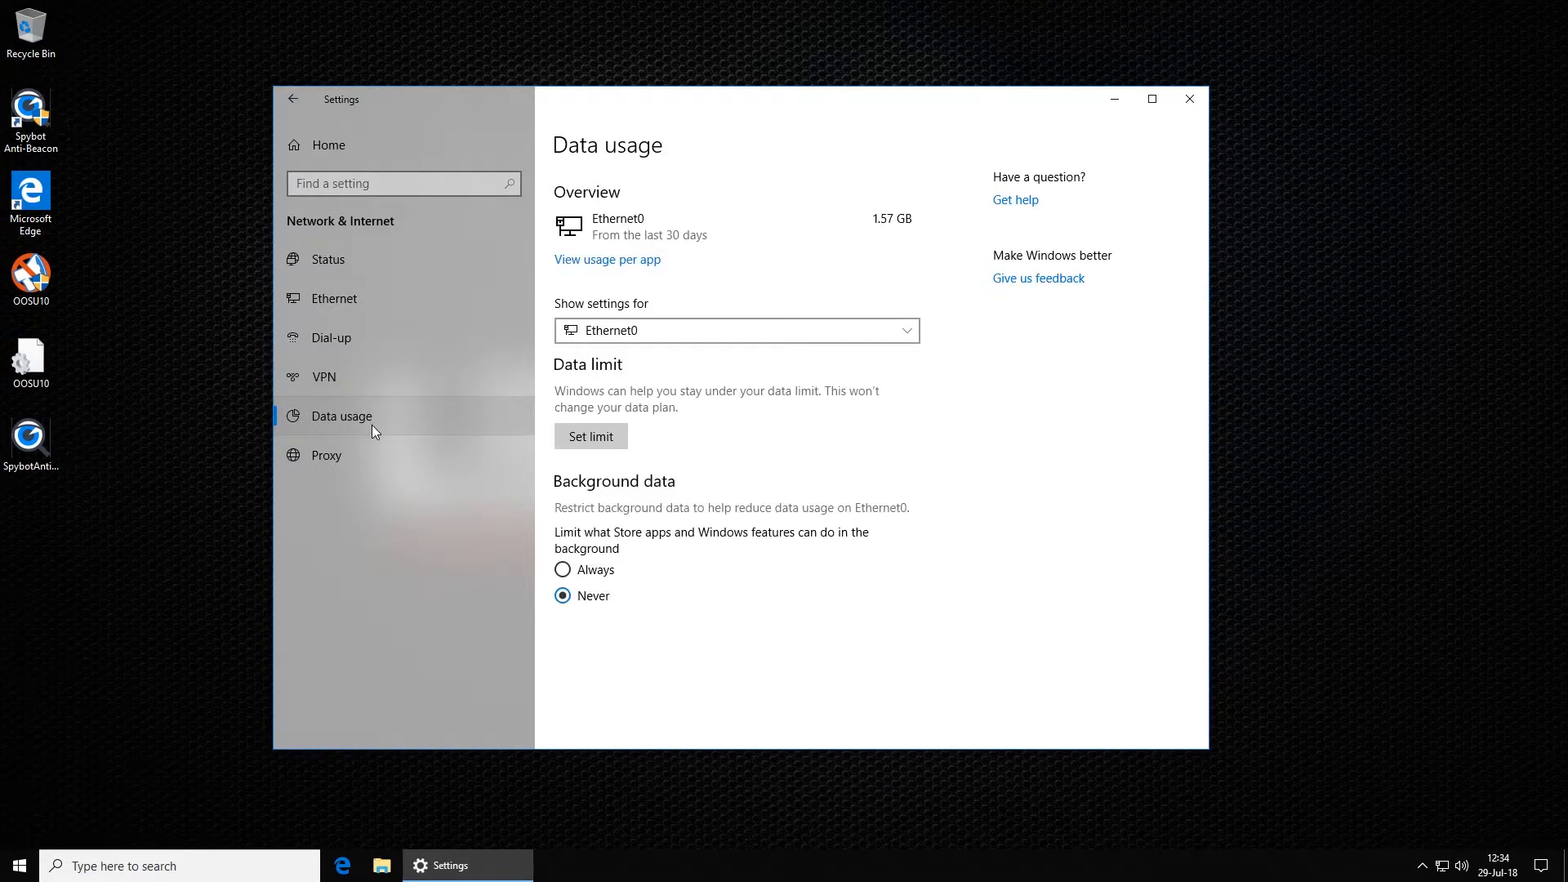
left_click(317, 157)
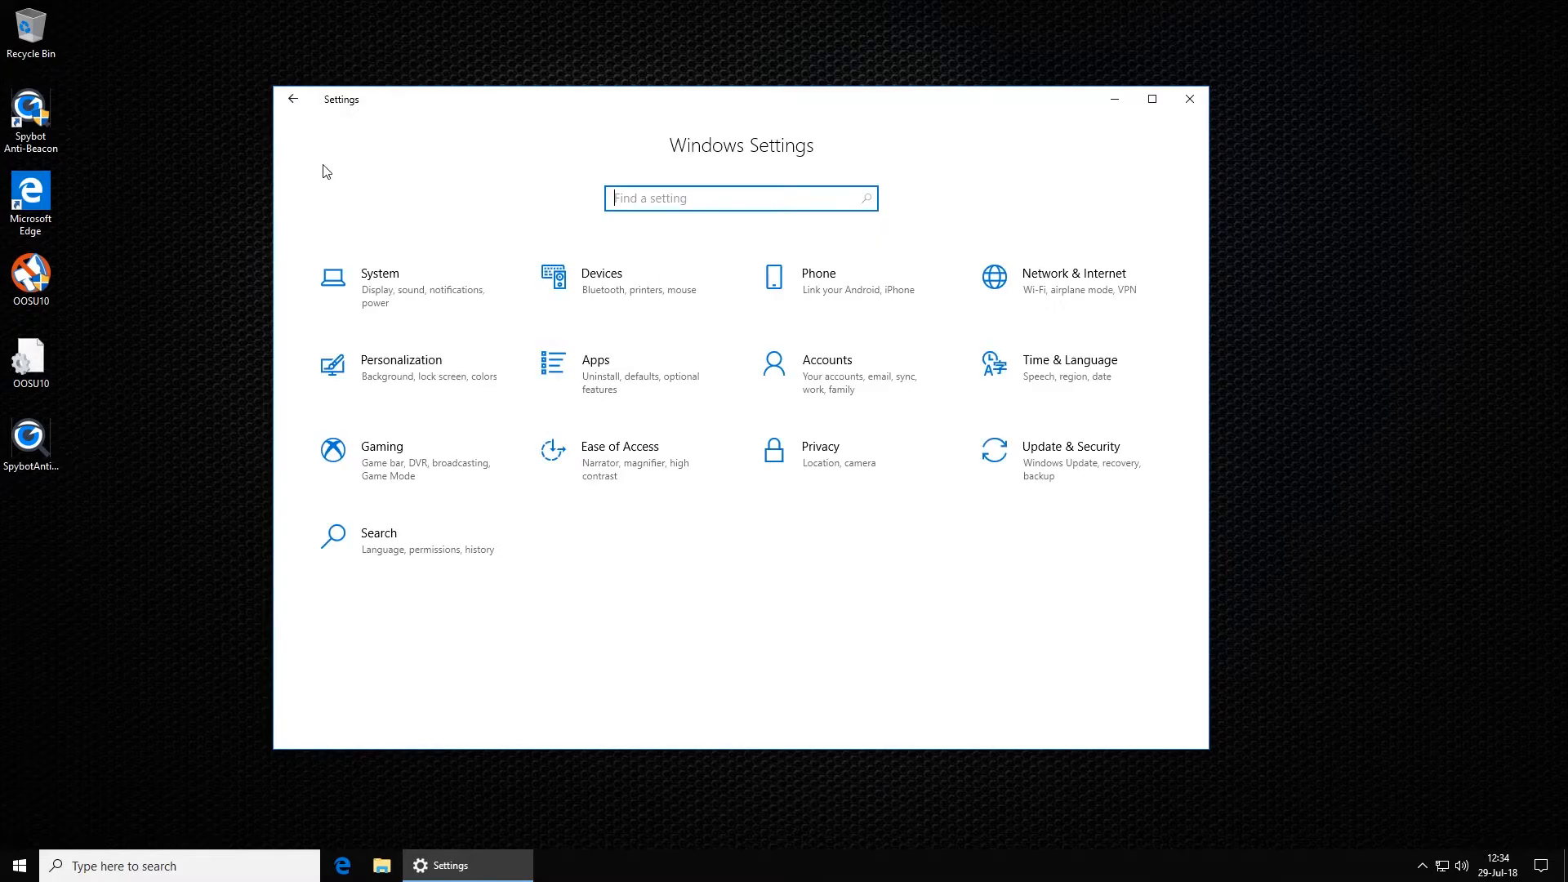
Step: In the Personalization settings for the taskbar, turn on small taskbar buttons and review the remaining taskbar options
left_click(412, 371)
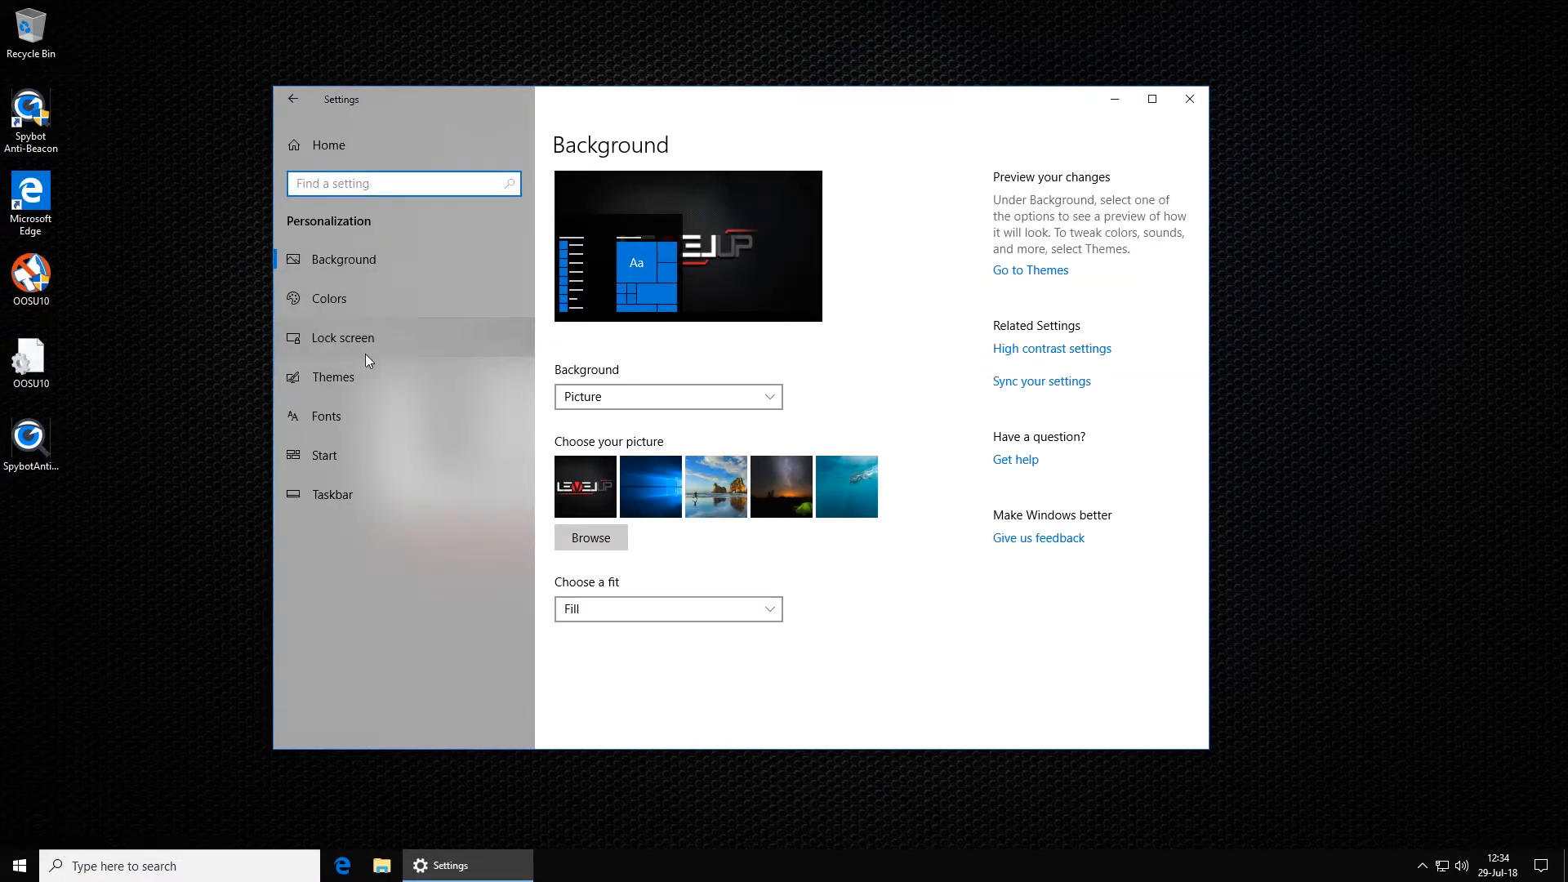
left_click(327, 495)
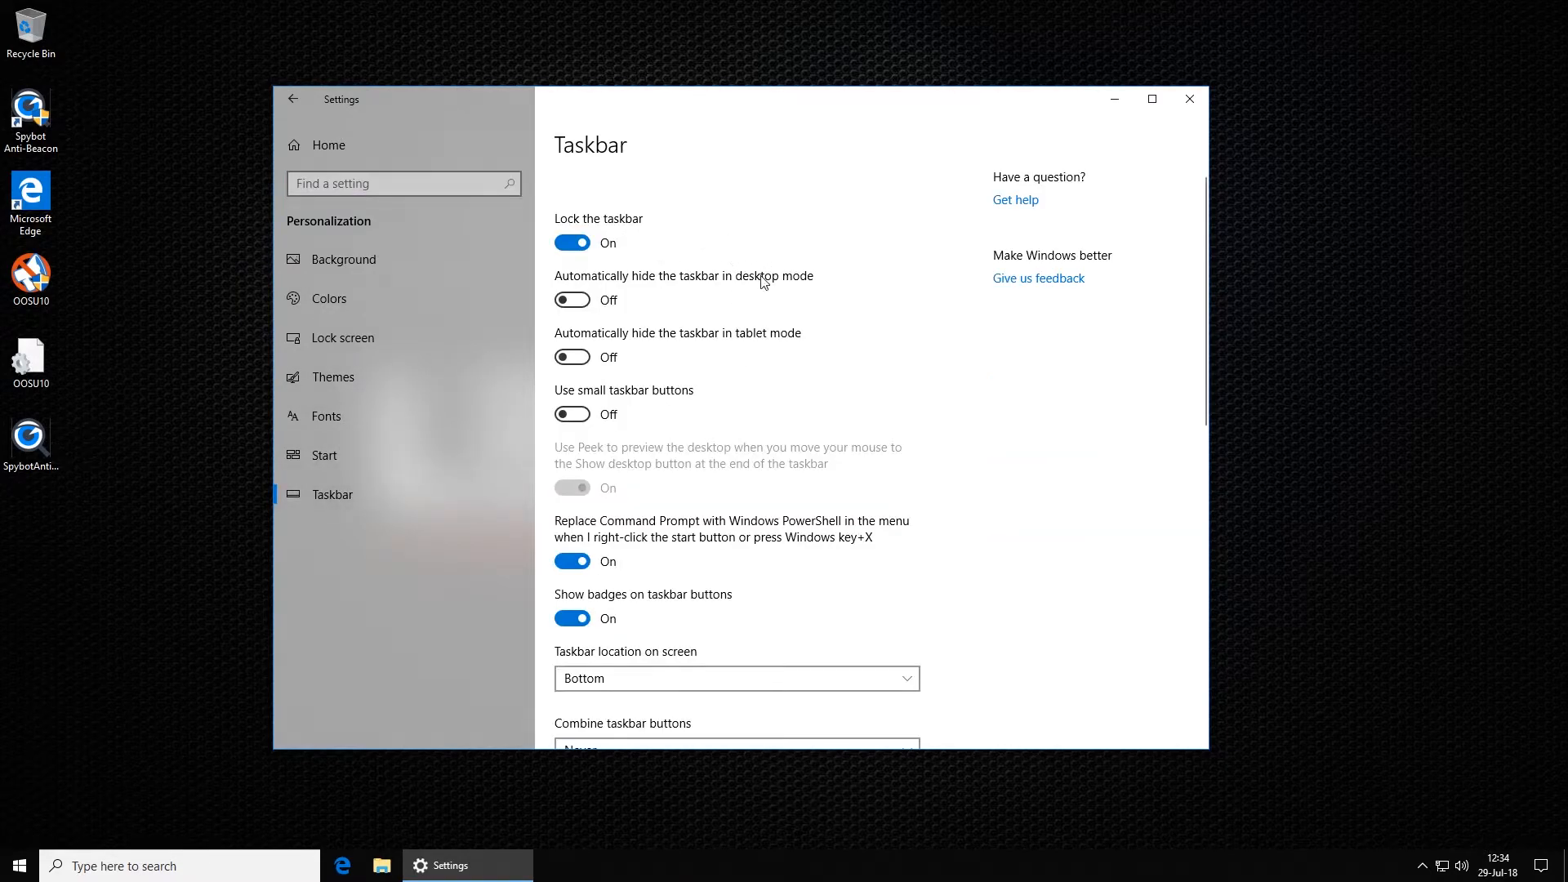
scroll(935, 320, "down", 3)
scroll(1029, 339, "down", 3)
left_click(571, 215)
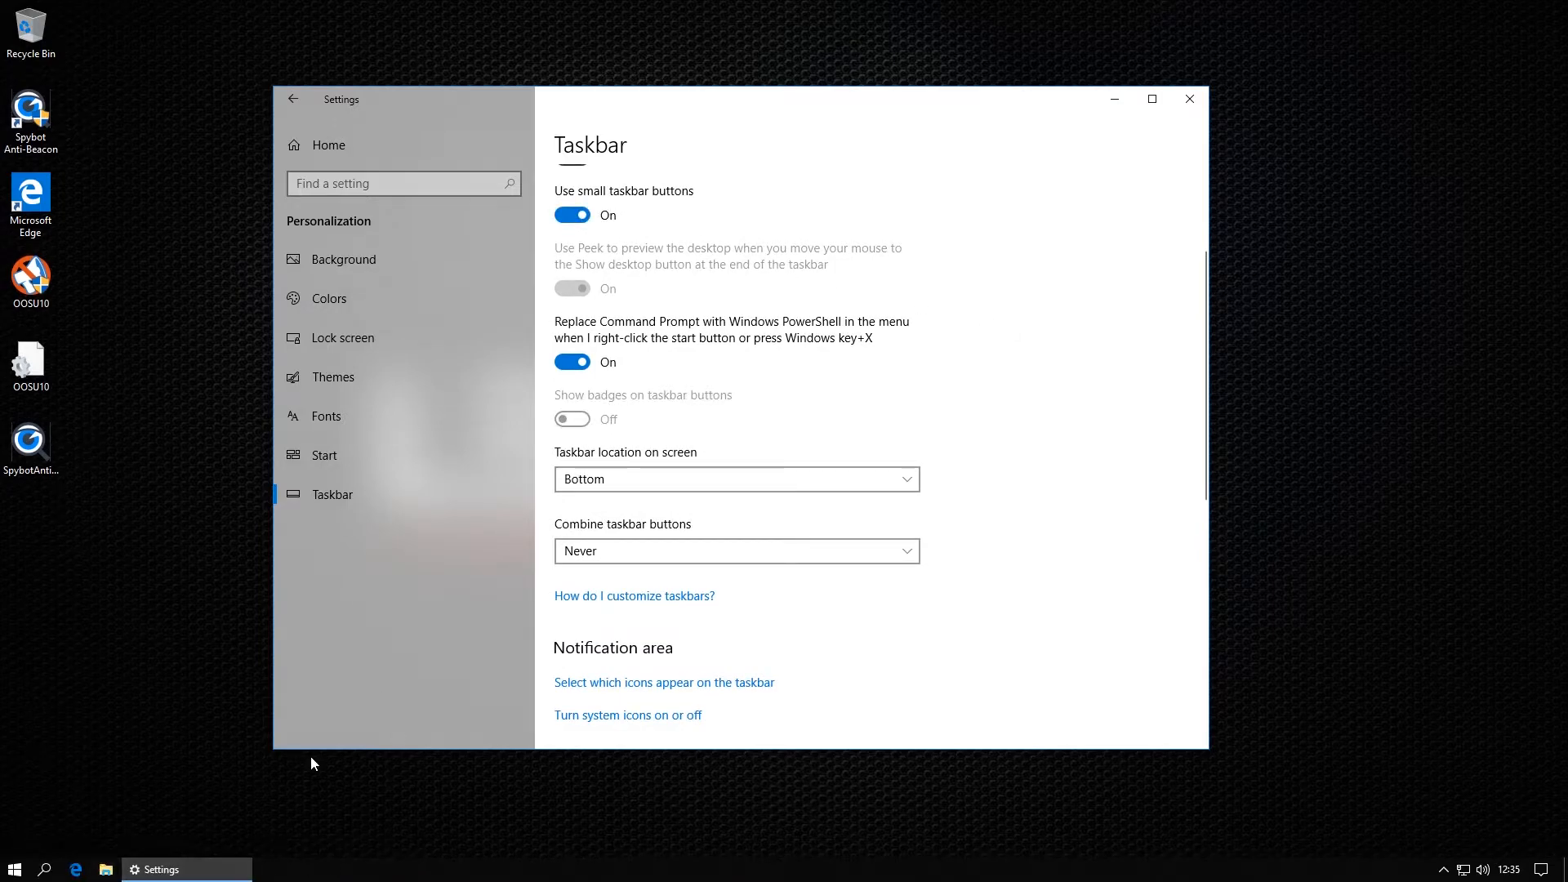
left_click(580, 216)
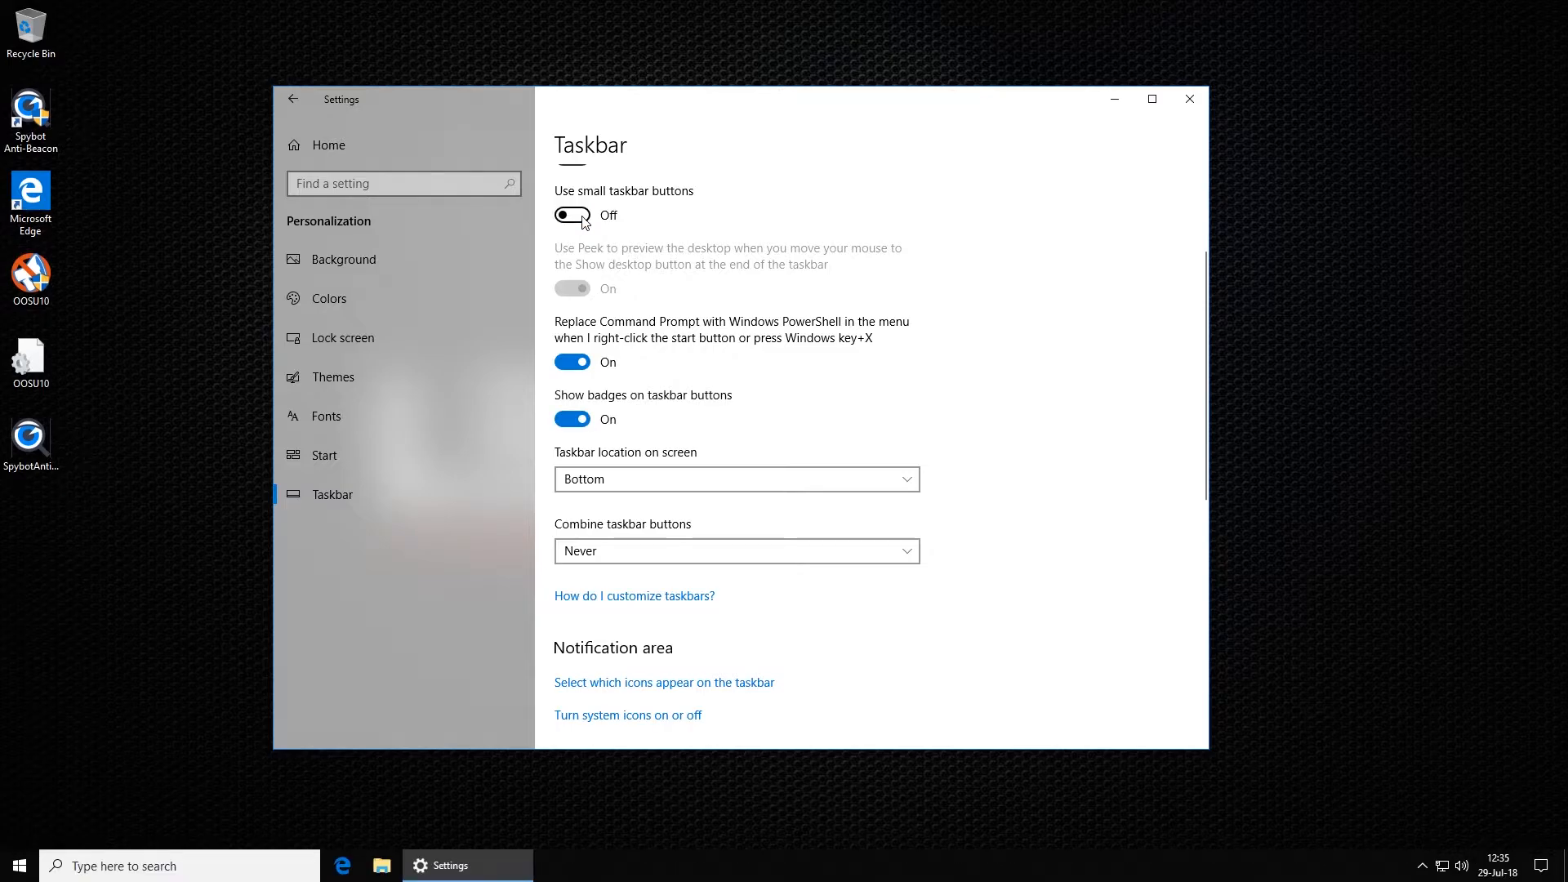
left_click(583, 217)
scroll(1132, 327, "down", 3)
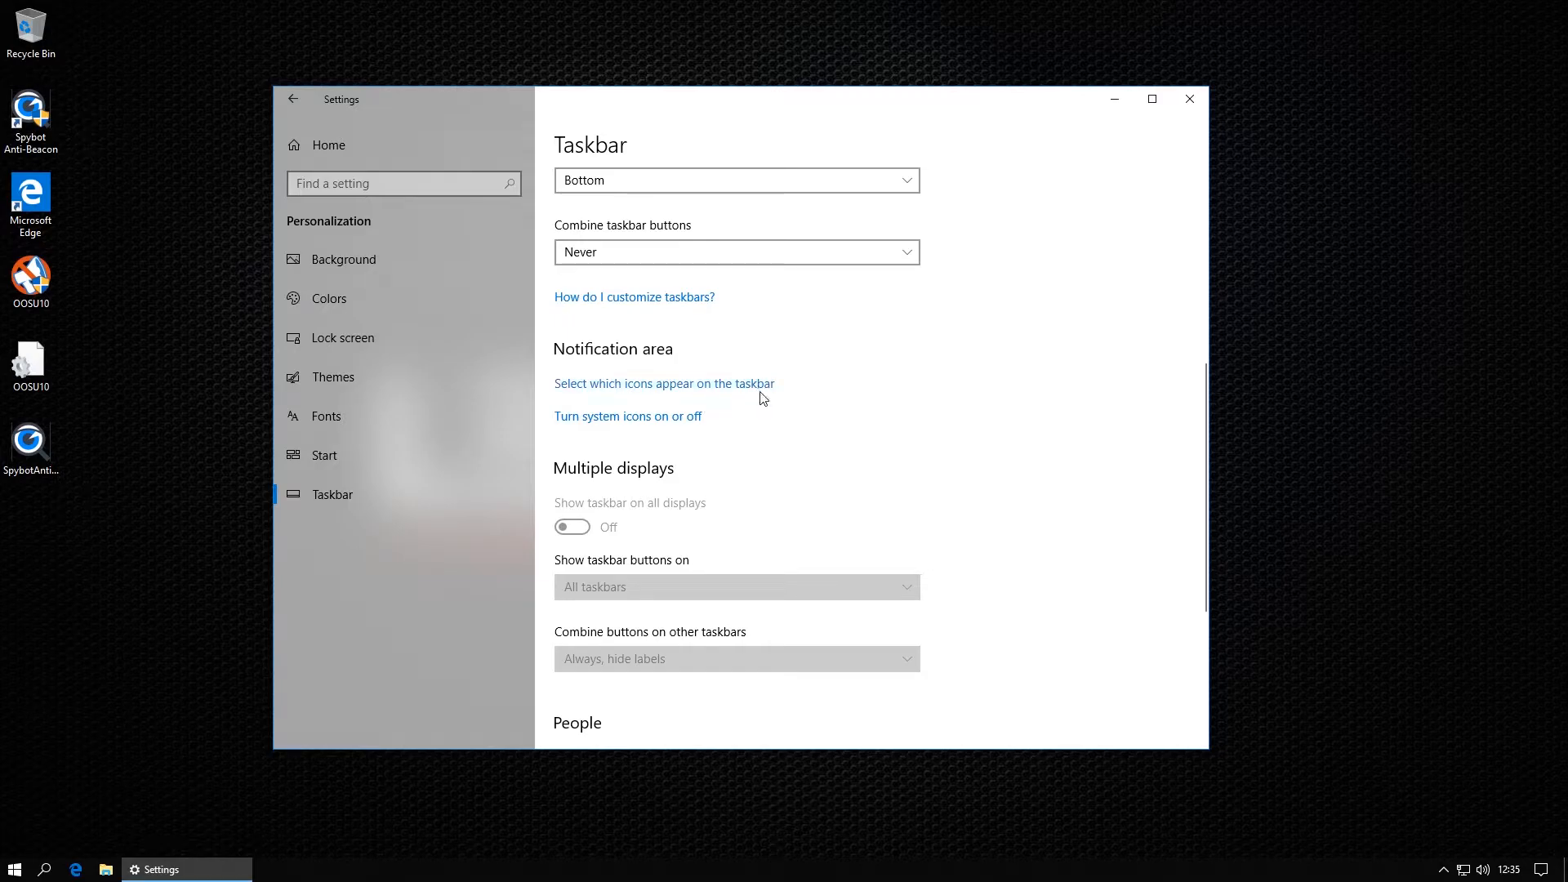
scroll(931, 458, "down", 3)
scroll(977, 463, "up", 6)
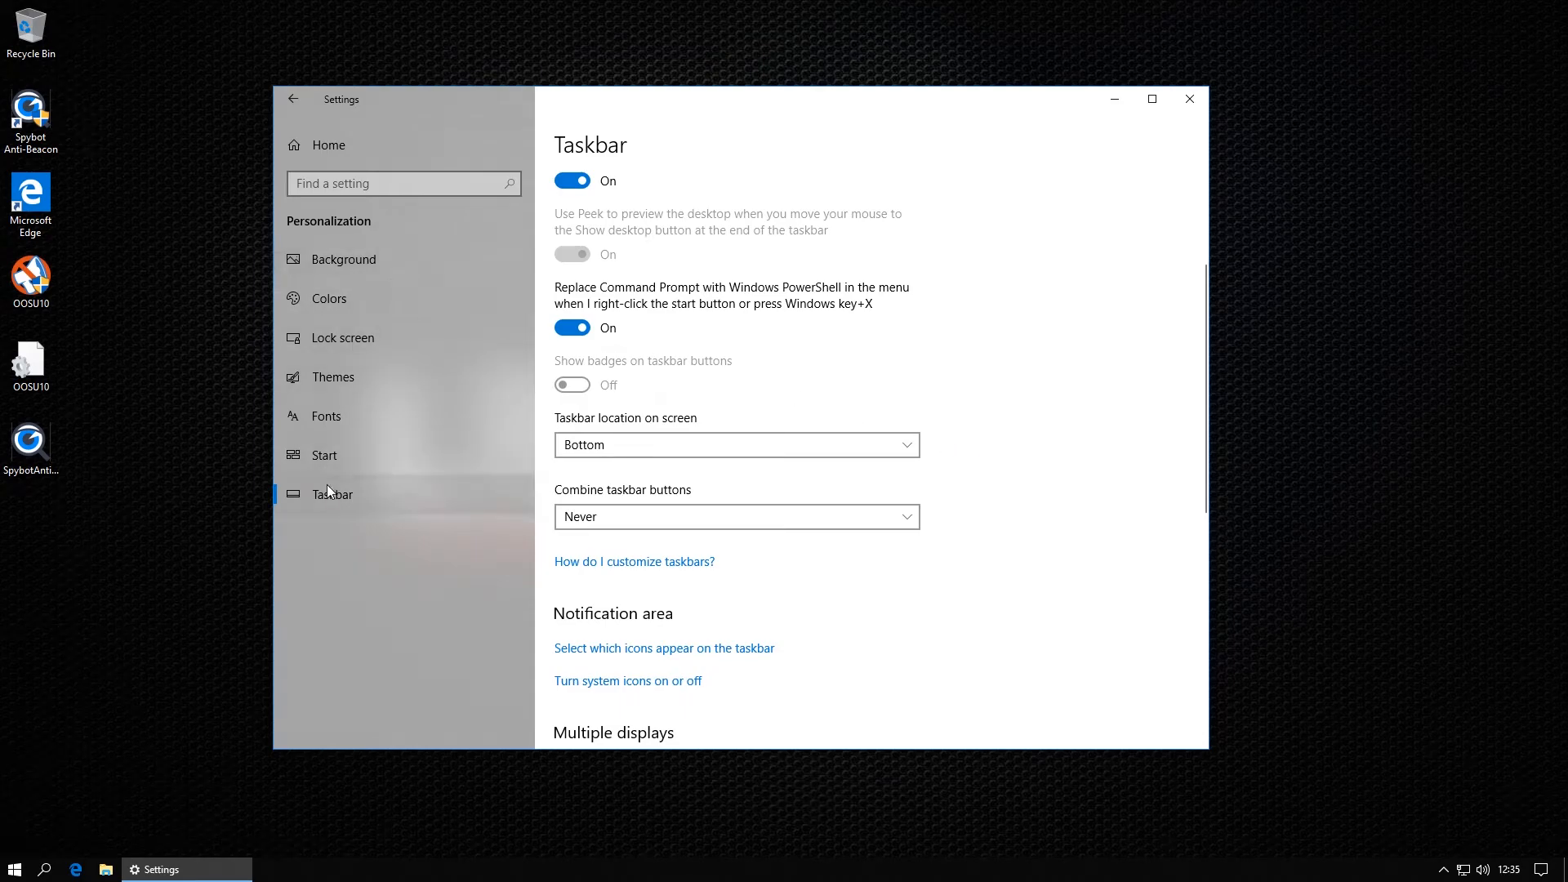
Step: Go to the Apps & features settings and uninstall Bubble Witch 3 Saga
left_click(325, 146)
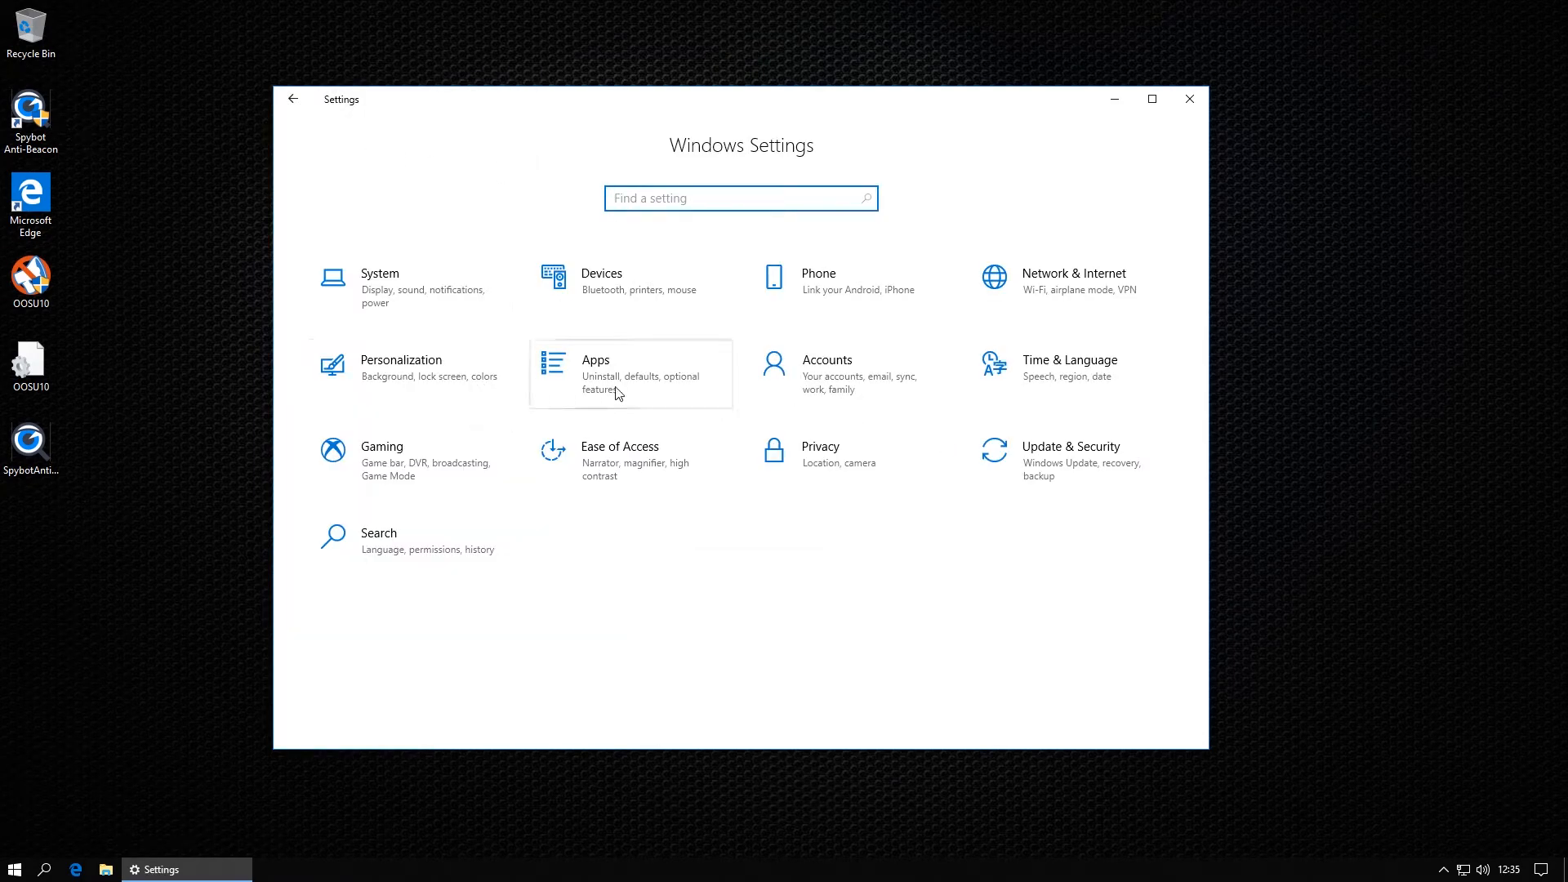
left_click(686, 388)
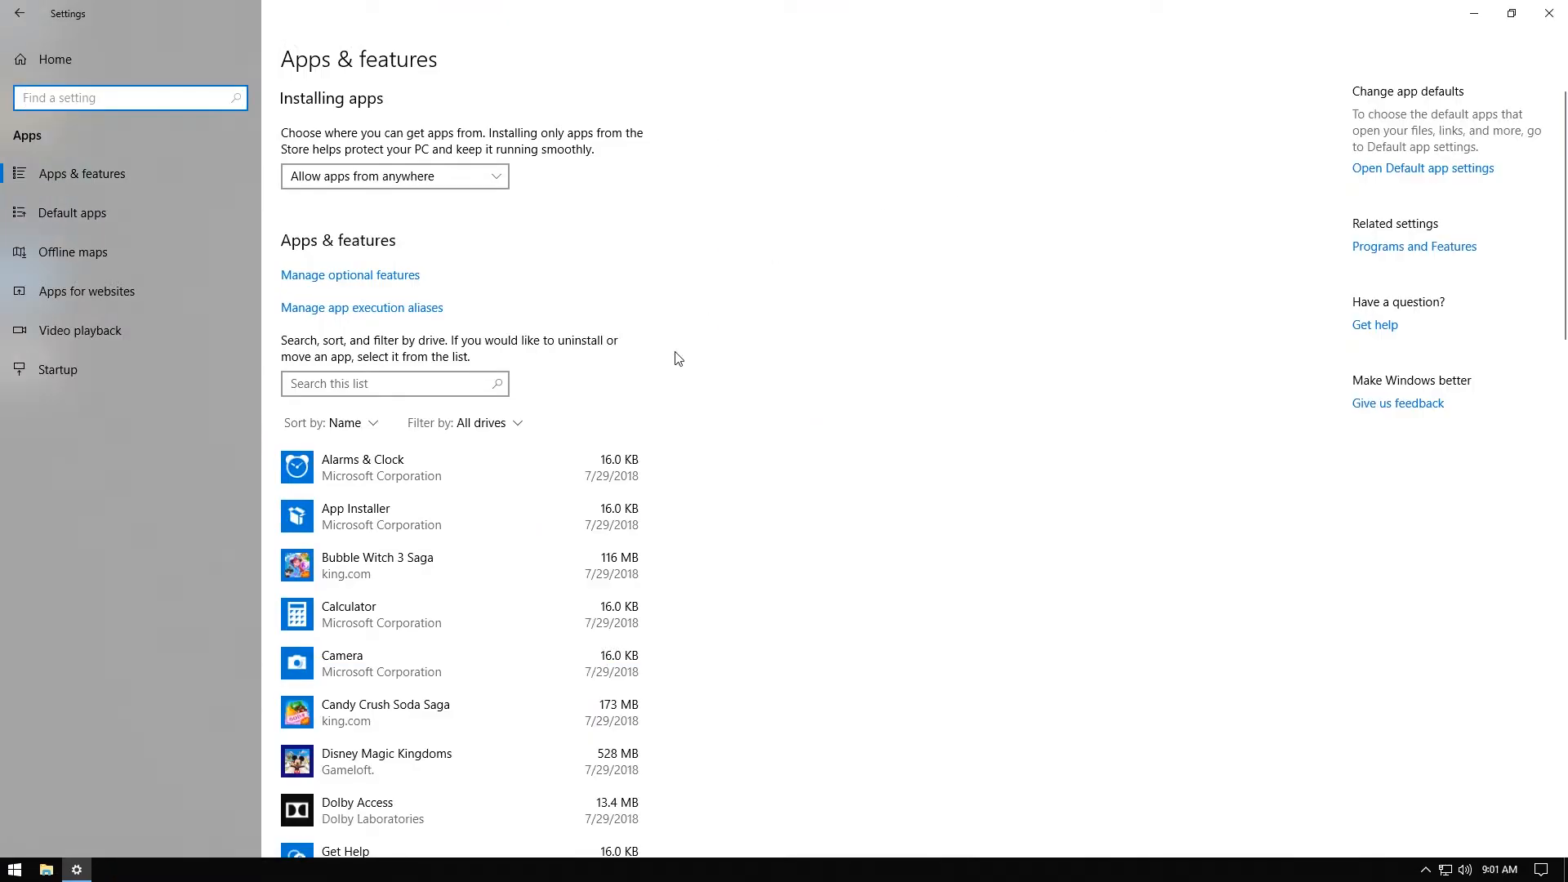
scroll(676, 353, "down", 5)
left_click(633, 320)
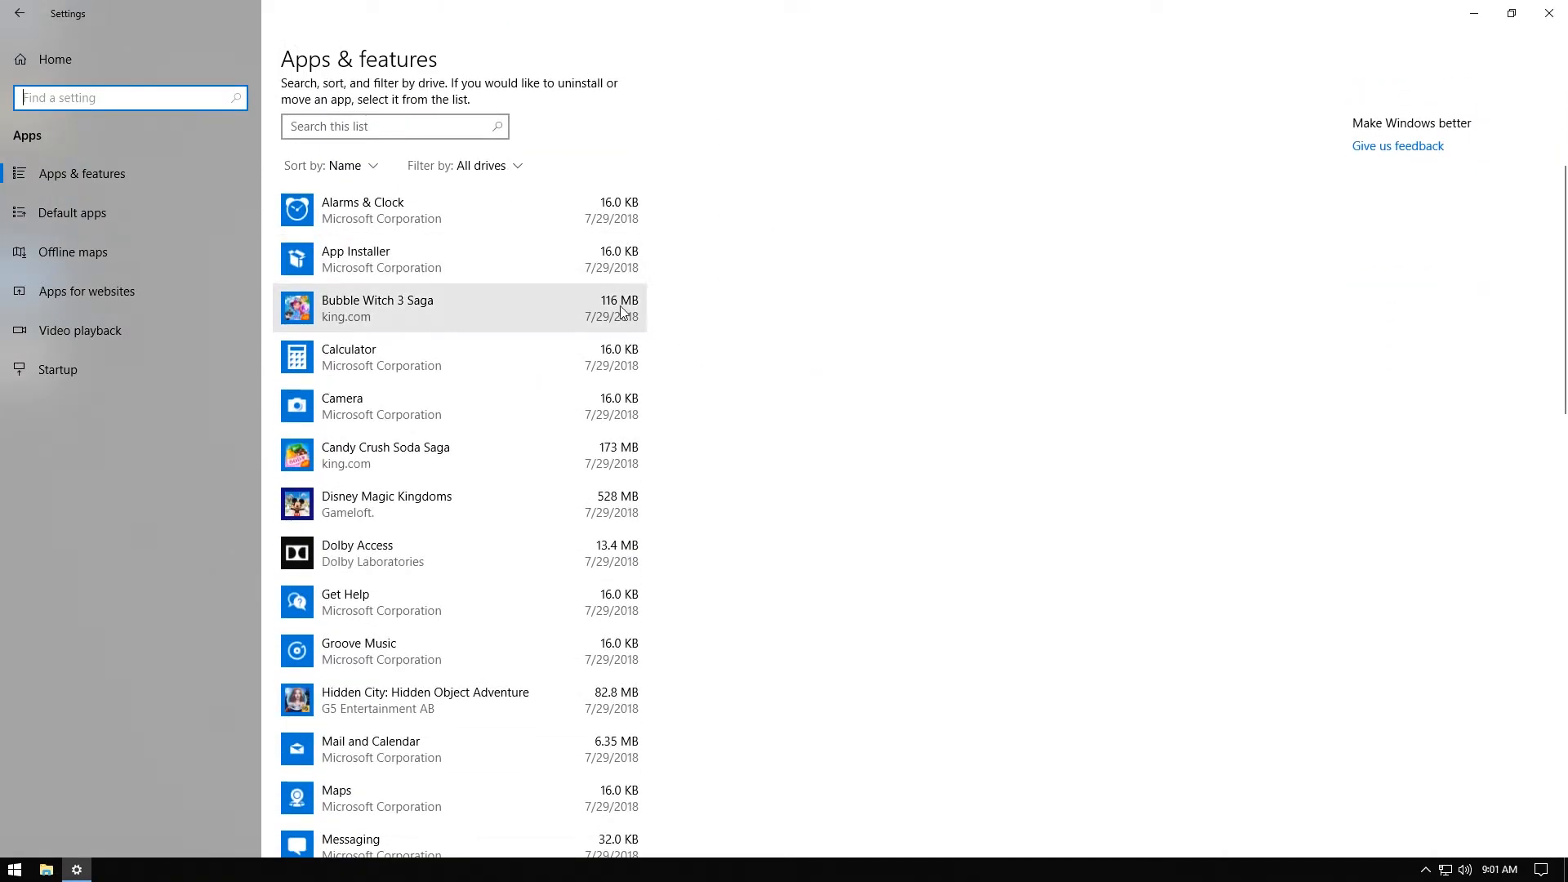
left_click(604, 310)
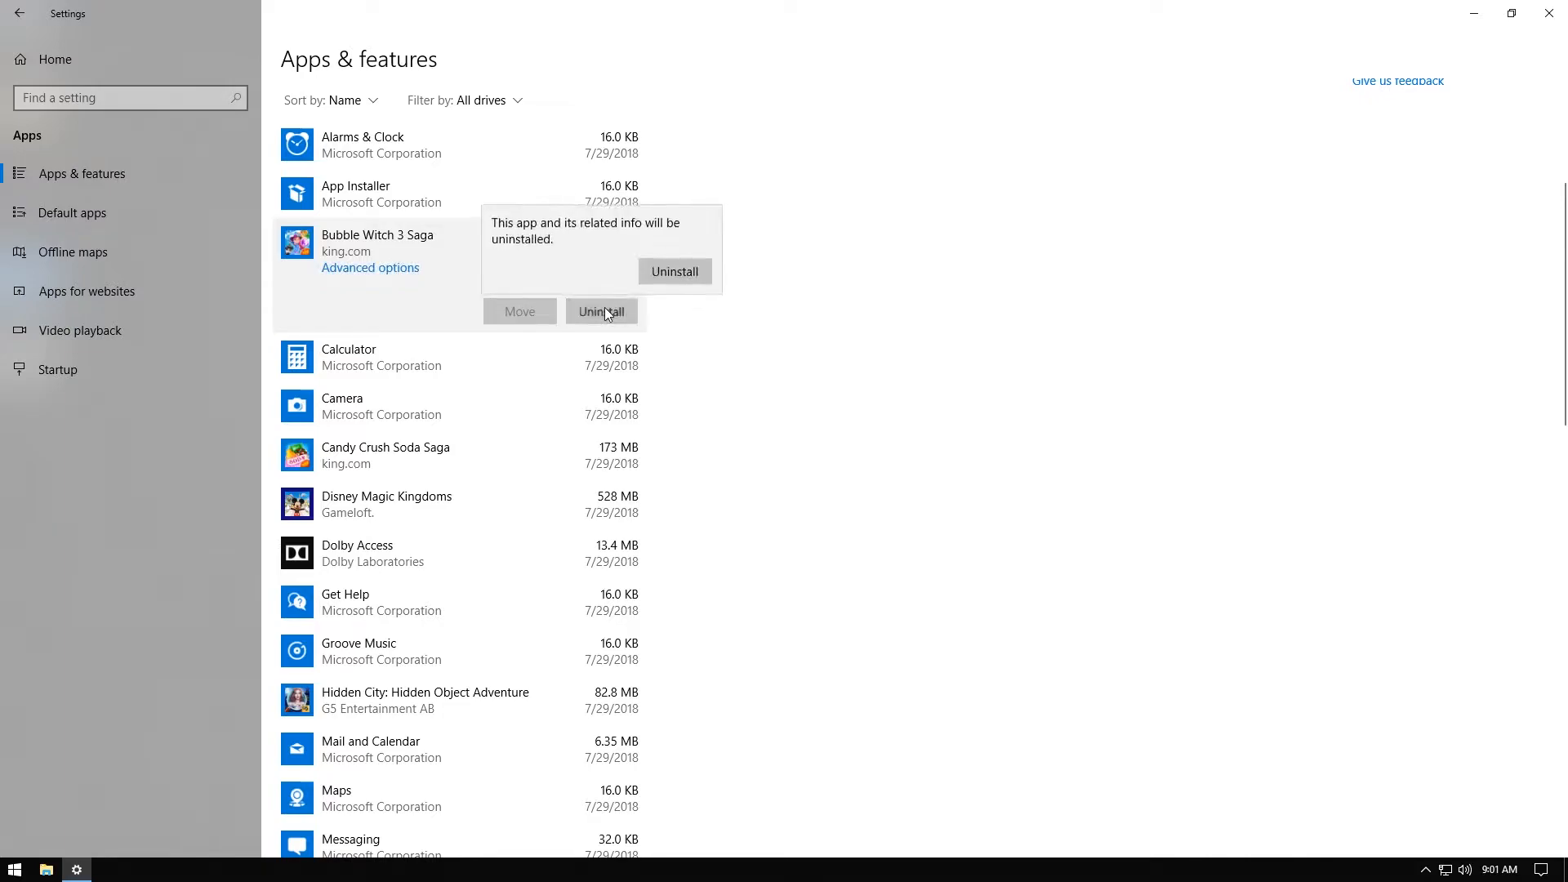
left_click(679, 269)
Step: Uninstall Candy Crush Soda Saga and Disney Magic Kingdoms from the list of installed apps
left_click(570, 449)
left_click(604, 459)
left_click(694, 420)
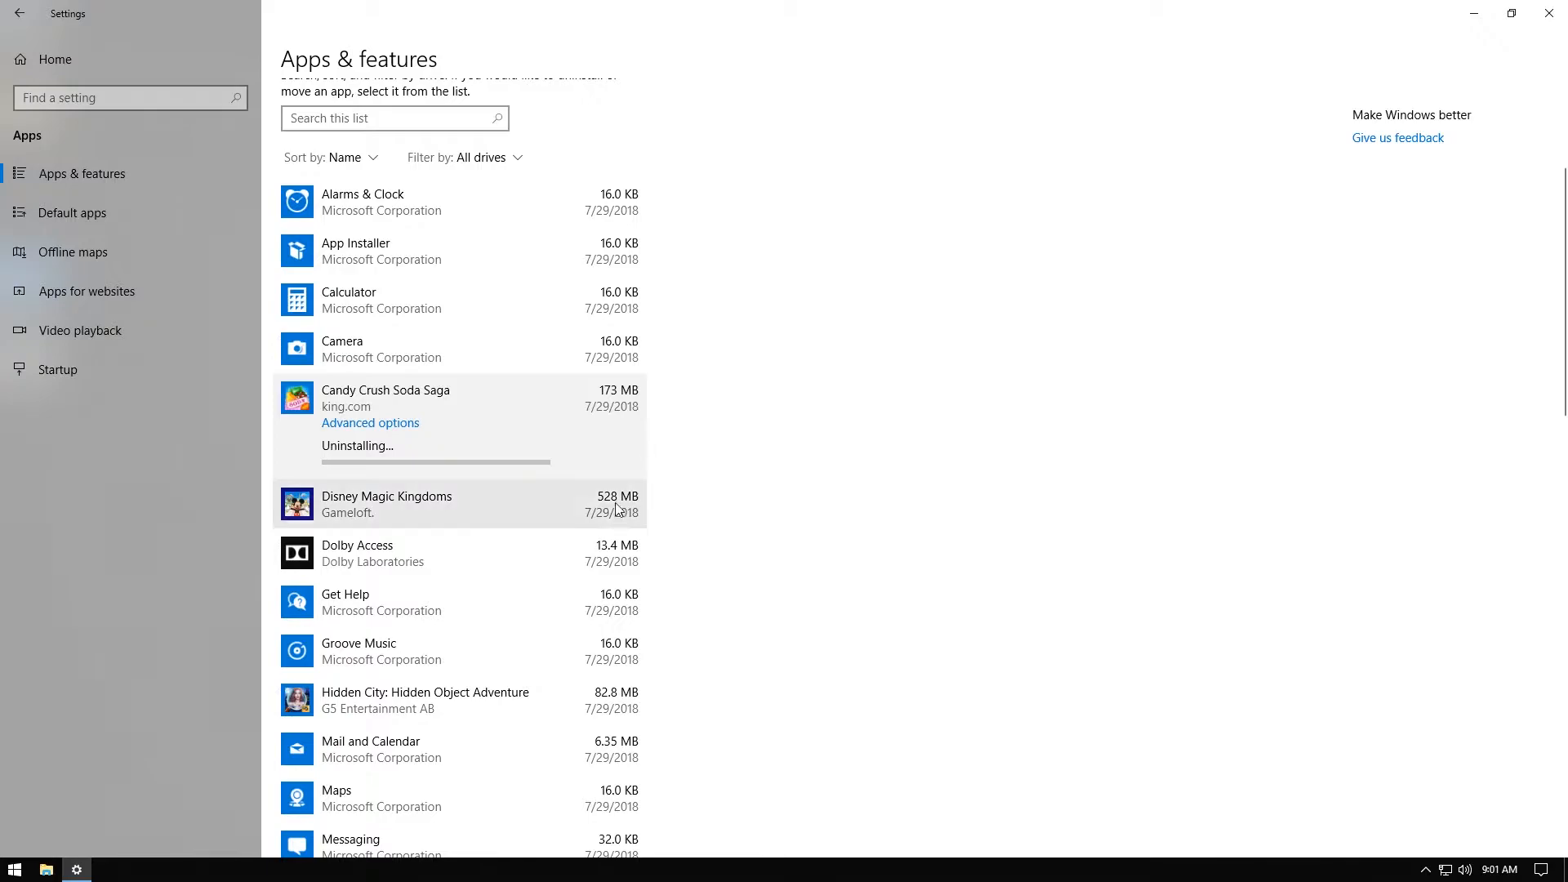
left_click(612, 510)
left_click(608, 573)
left_click(649, 527)
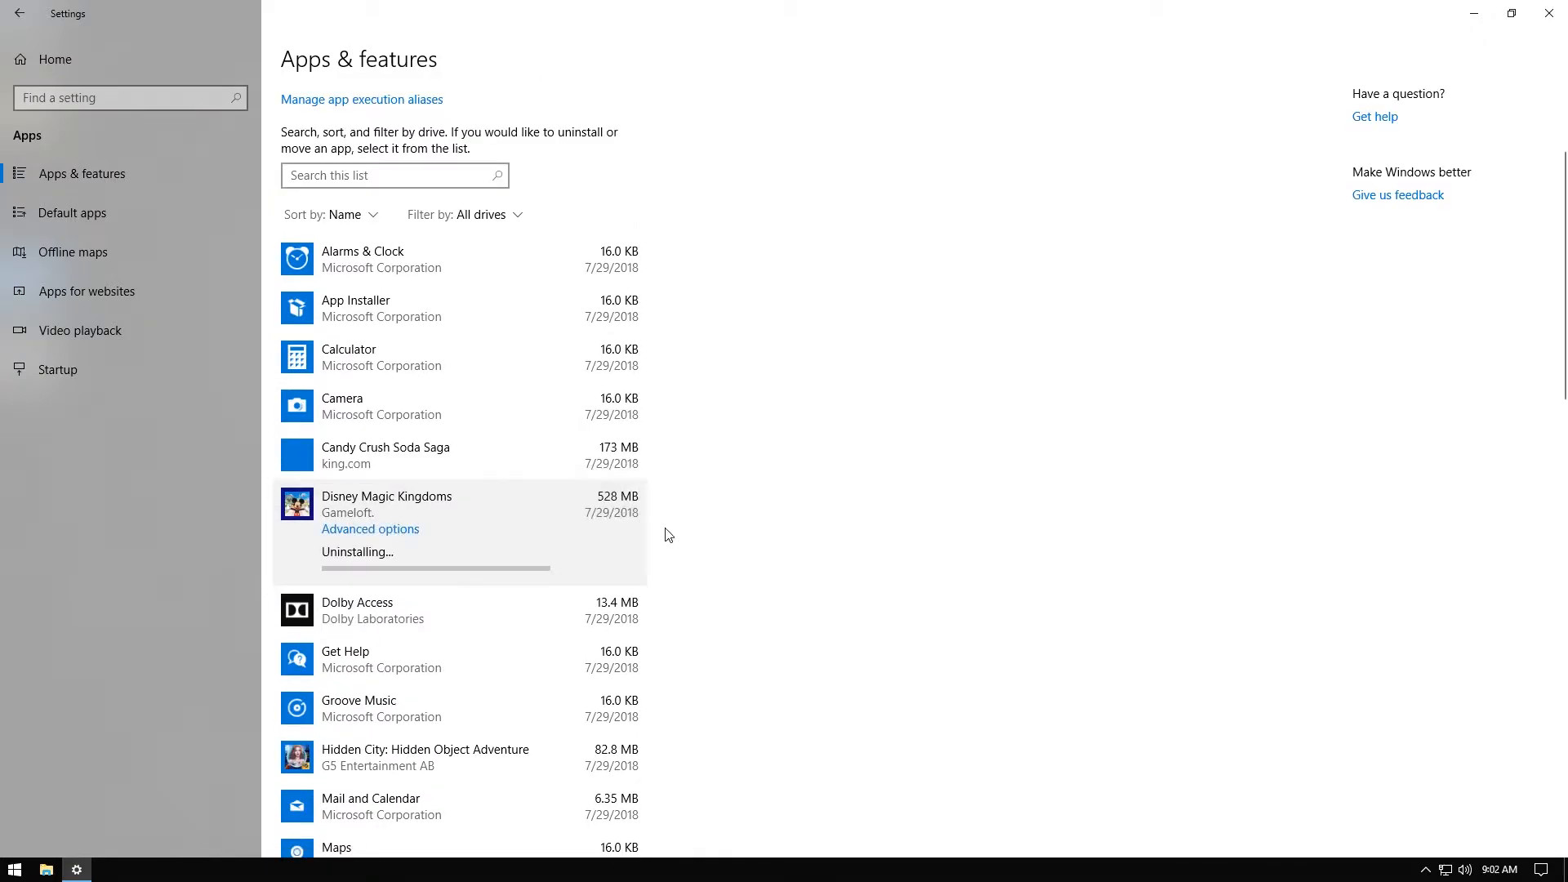
Step: Uninstall Dolby Access and Hidden City: Hidden Object Adventure from the list of installed apps
scroll(658, 490, "down", 3)
left_click(620, 355)
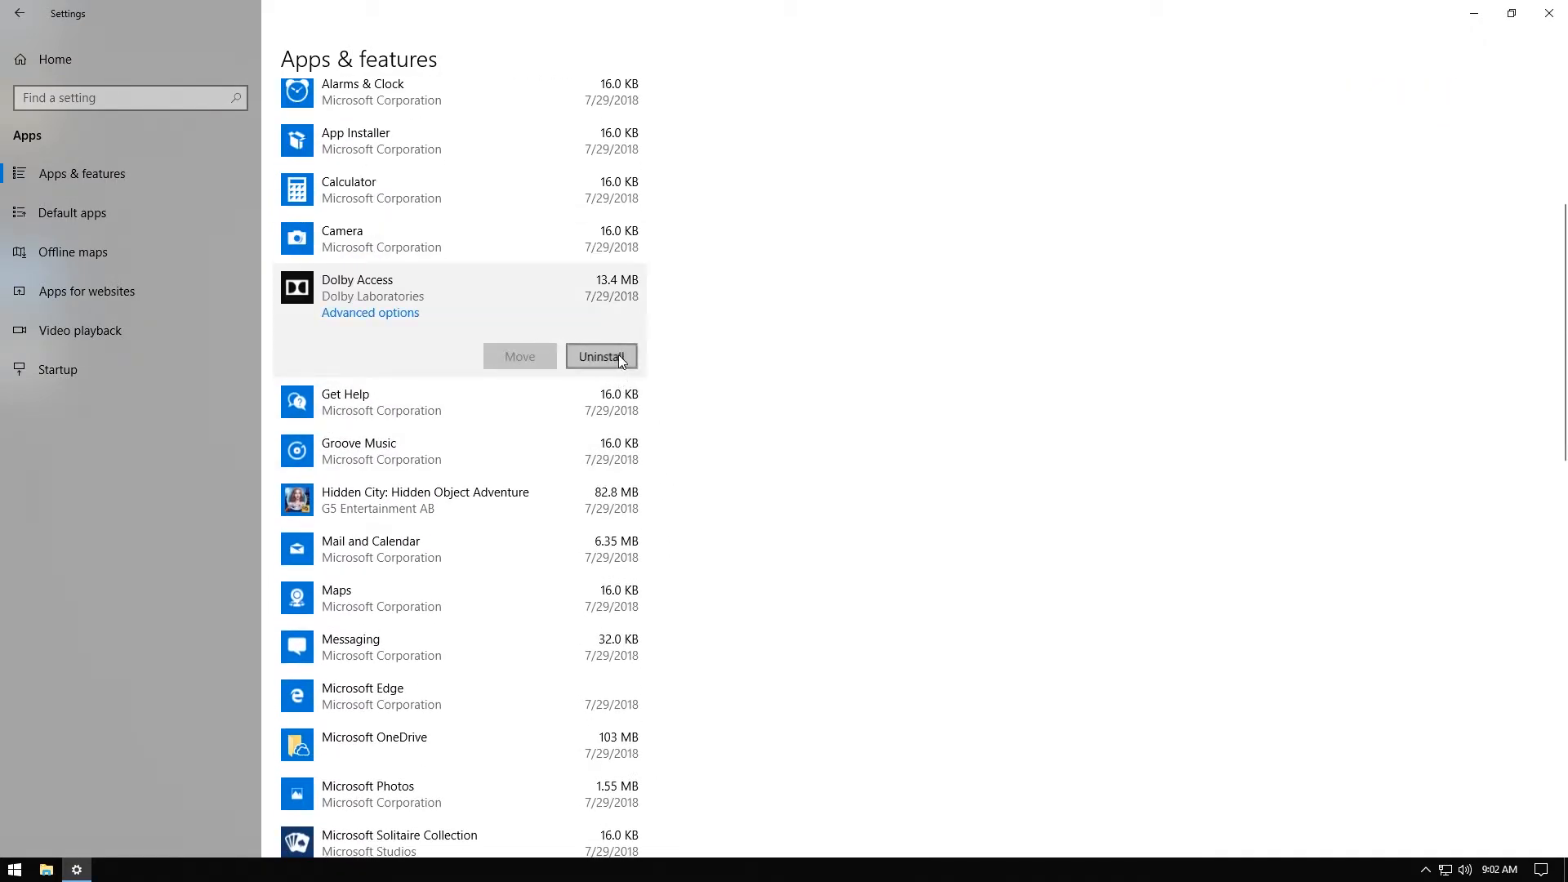
left_click(678, 315)
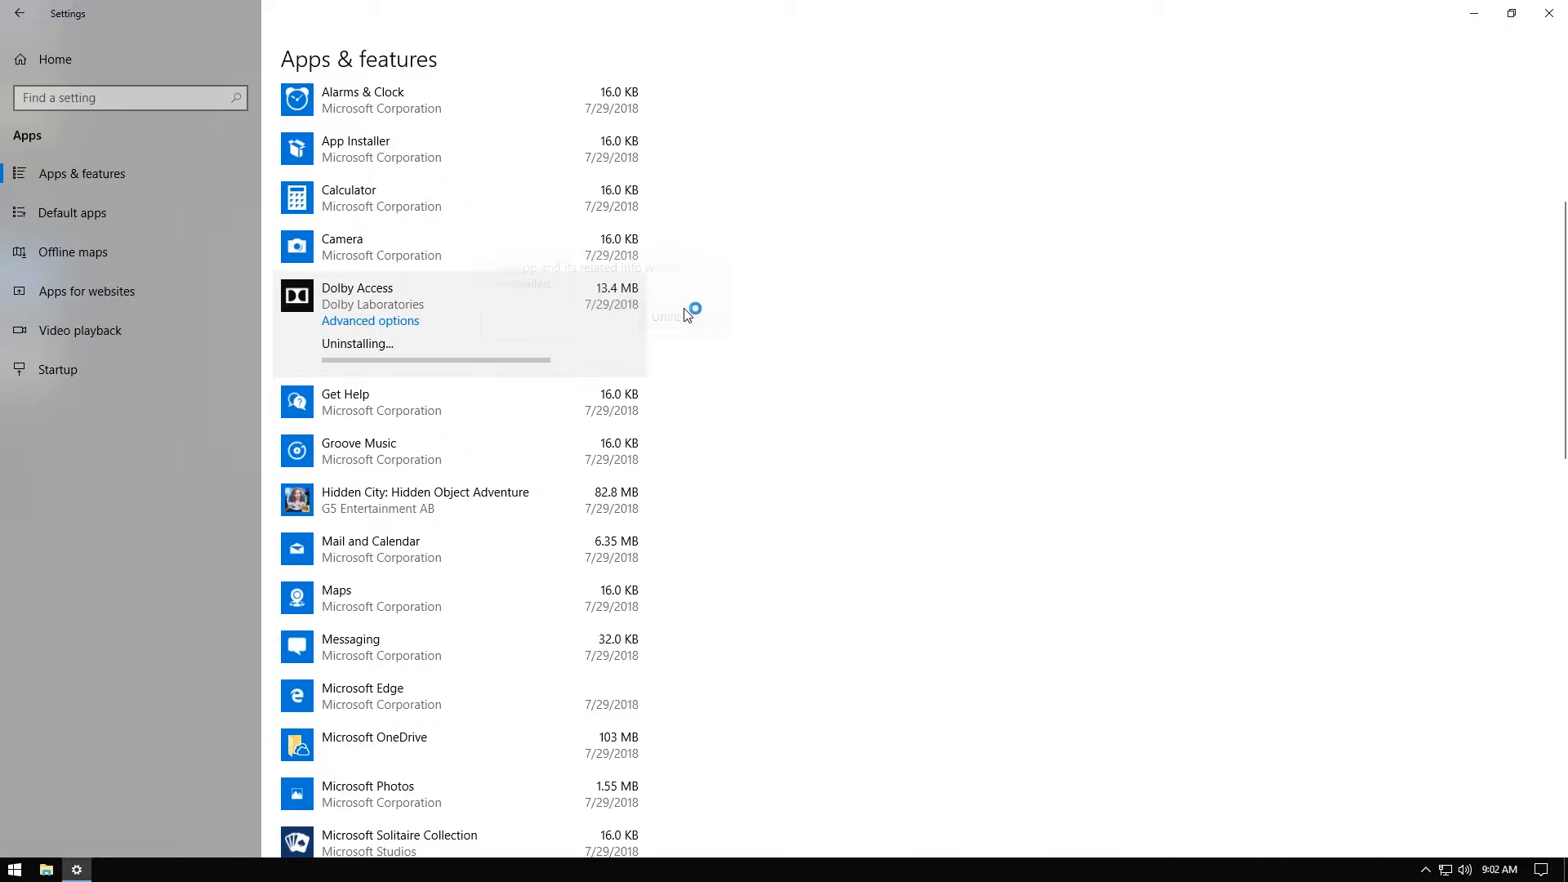
left_click(619, 408)
left_click(614, 448)
left_click(609, 496)
left_click(614, 566)
left_click(675, 530)
Step: Uninstall Microsoft OneDrive, allowing it to make changes to the device and repeating the removal while it is still listed
scroll(651, 515, "down", 5)
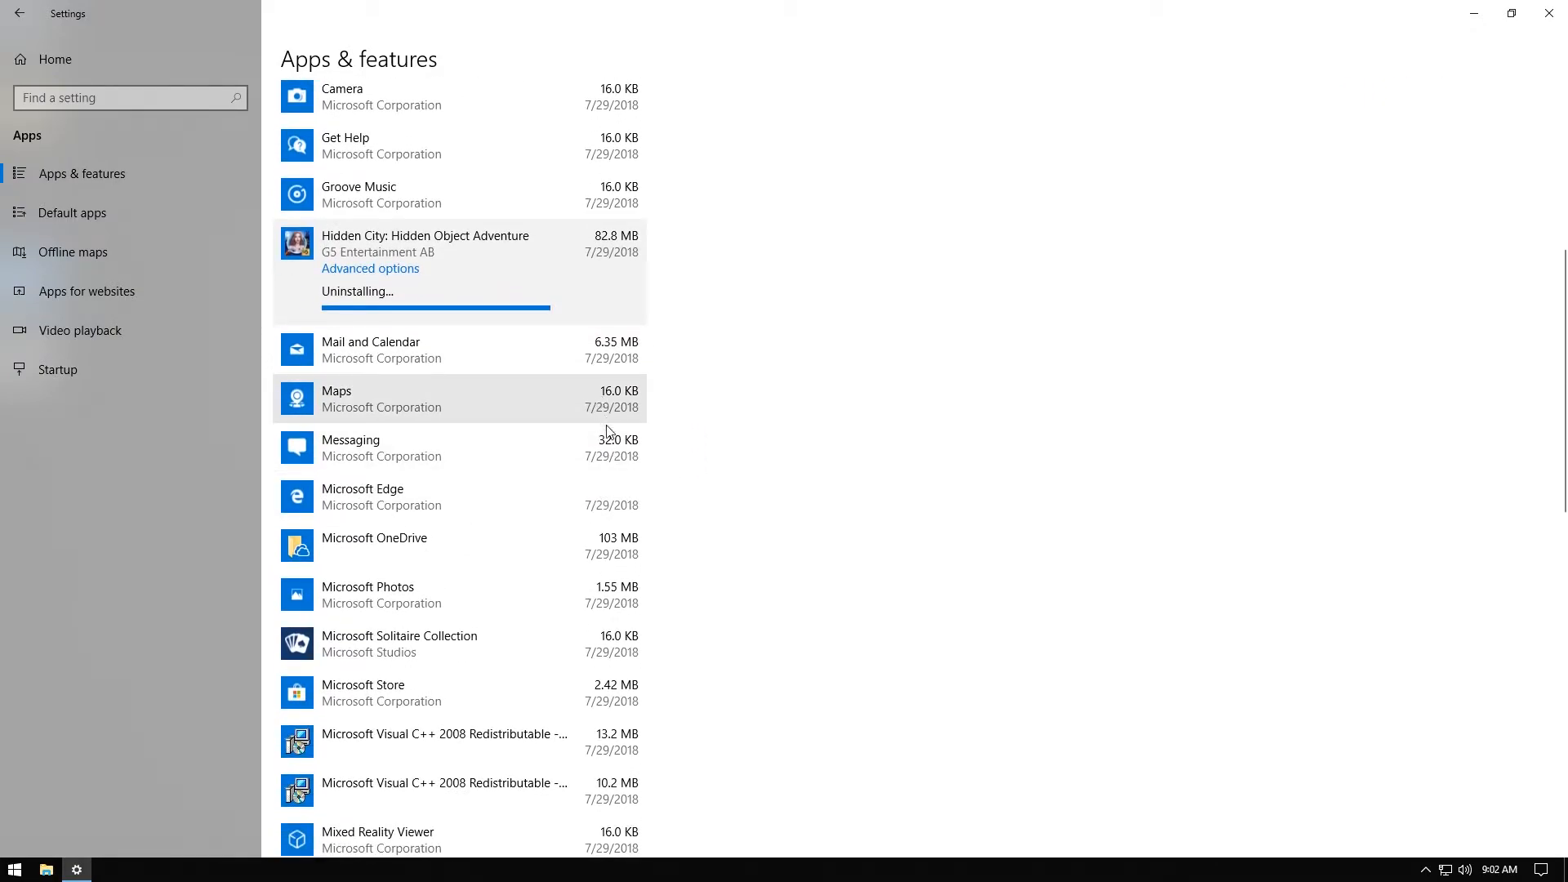
left_click(603, 547)
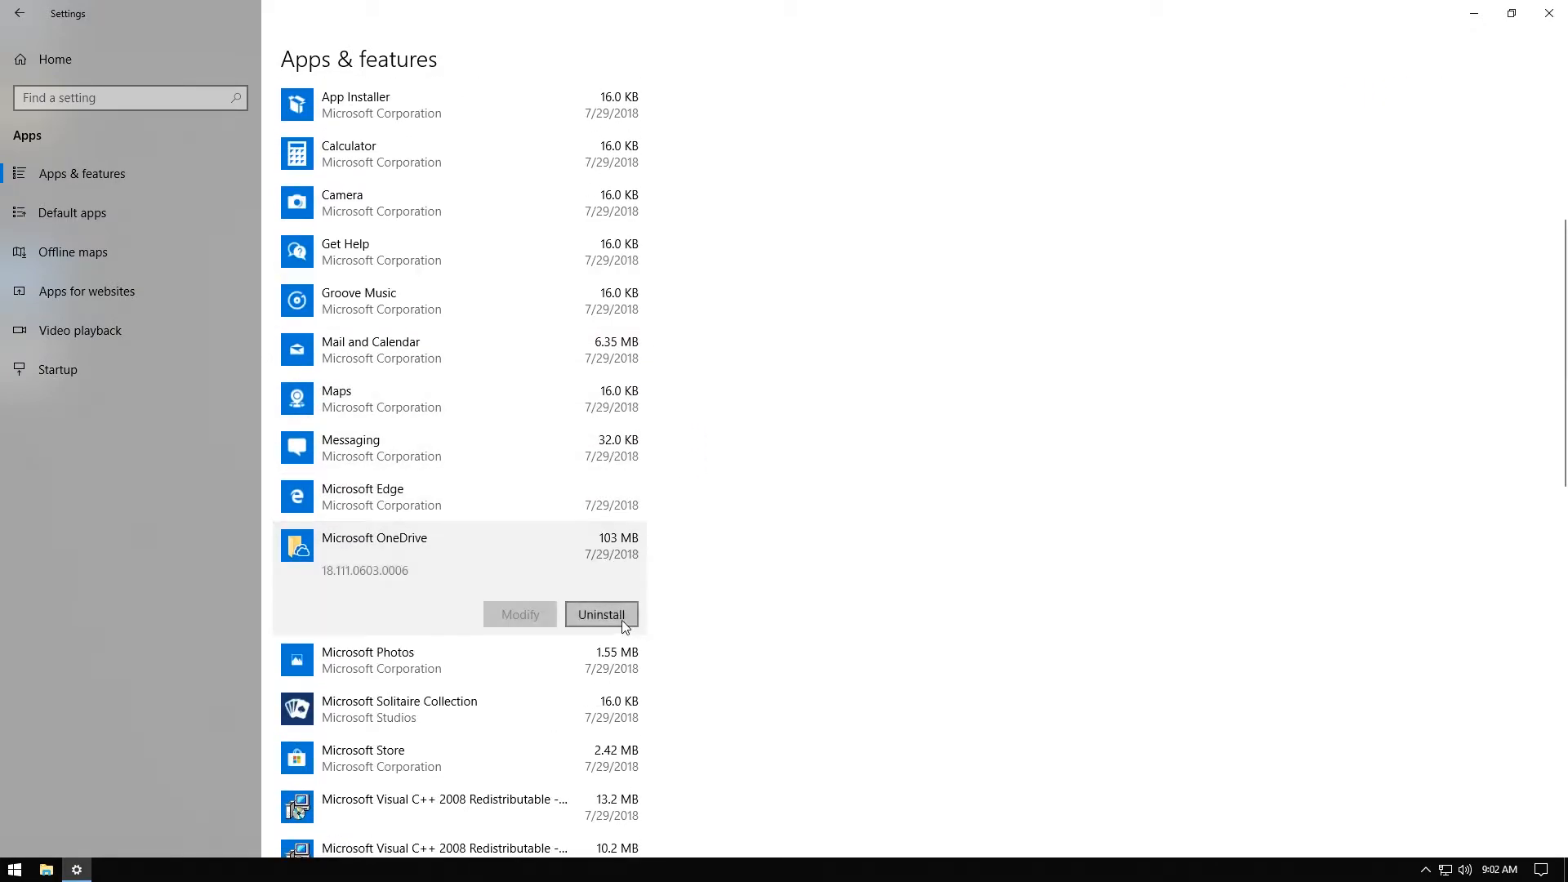
left_click(623, 619)
left_click(682, 572)
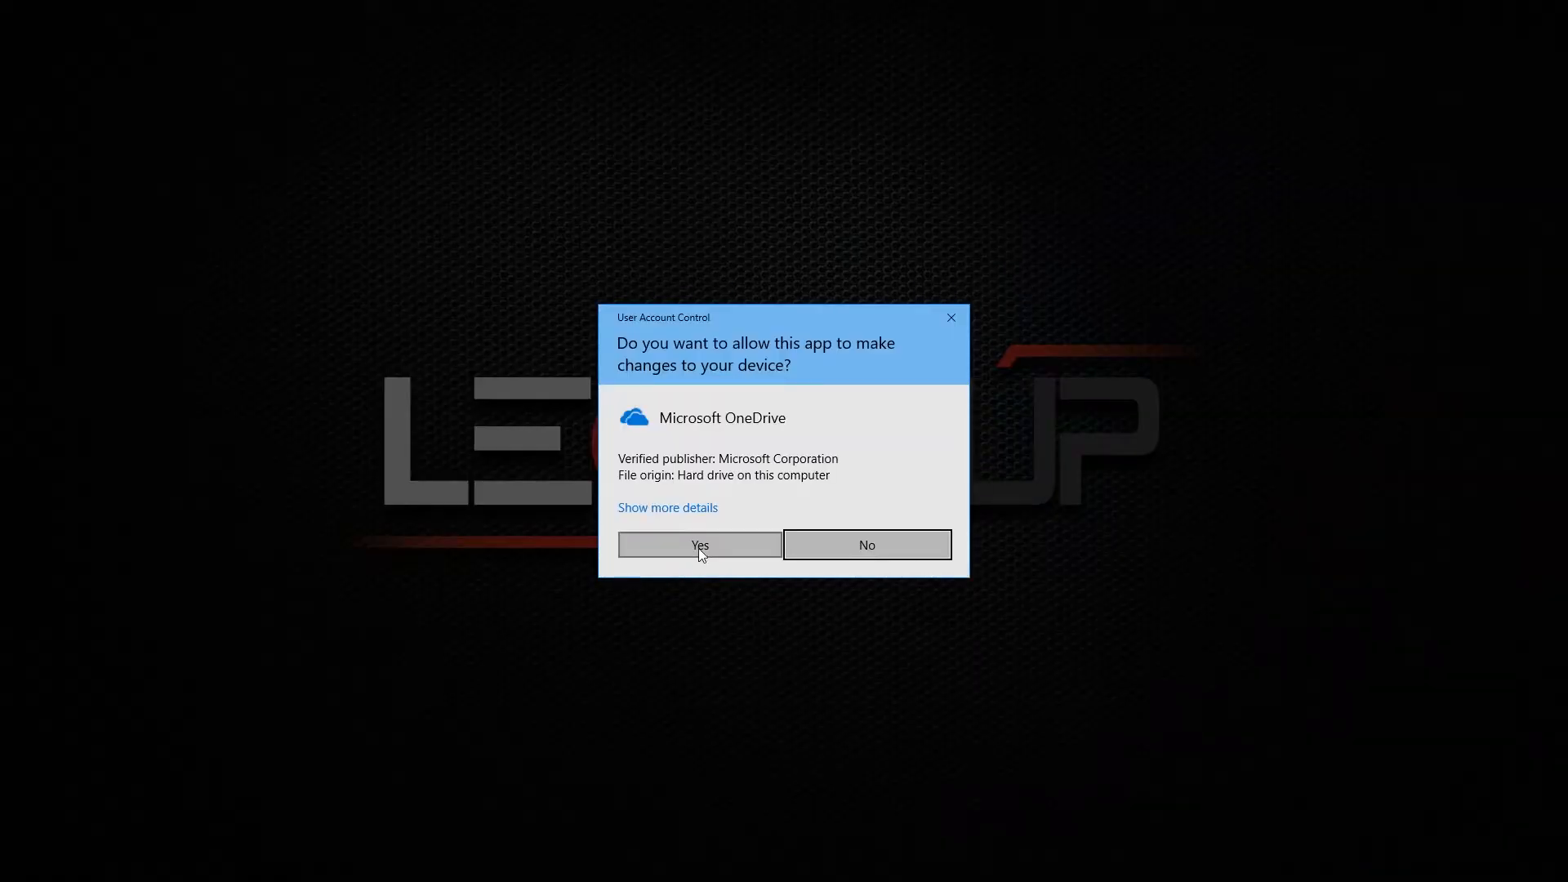
left_click(700, 547)
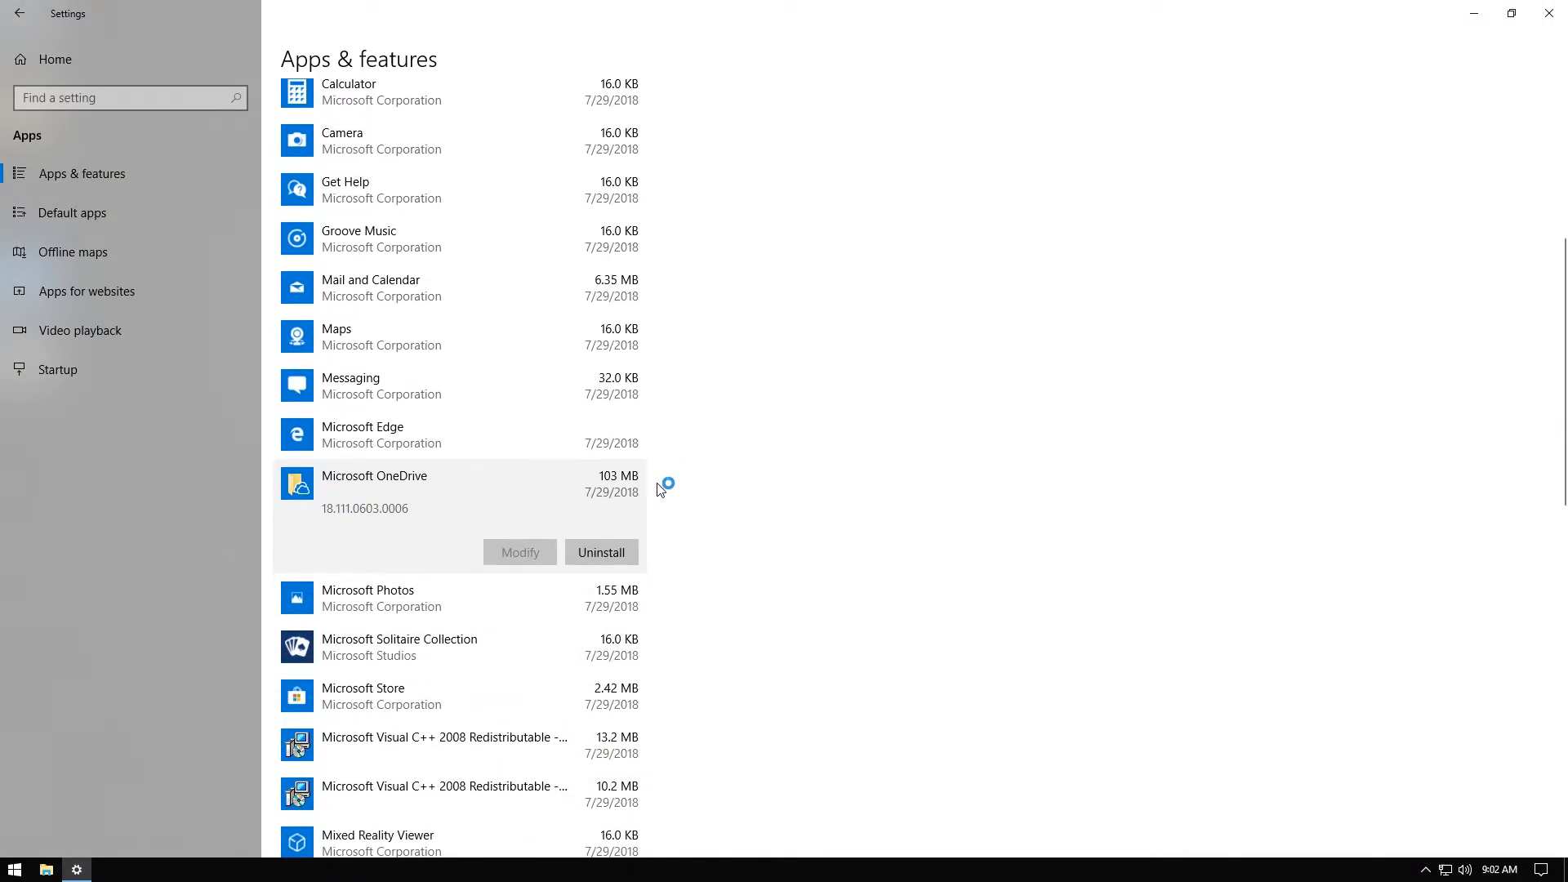
scroll(662, 488, "down", 3)
scroll(682, 446, "up", 3)
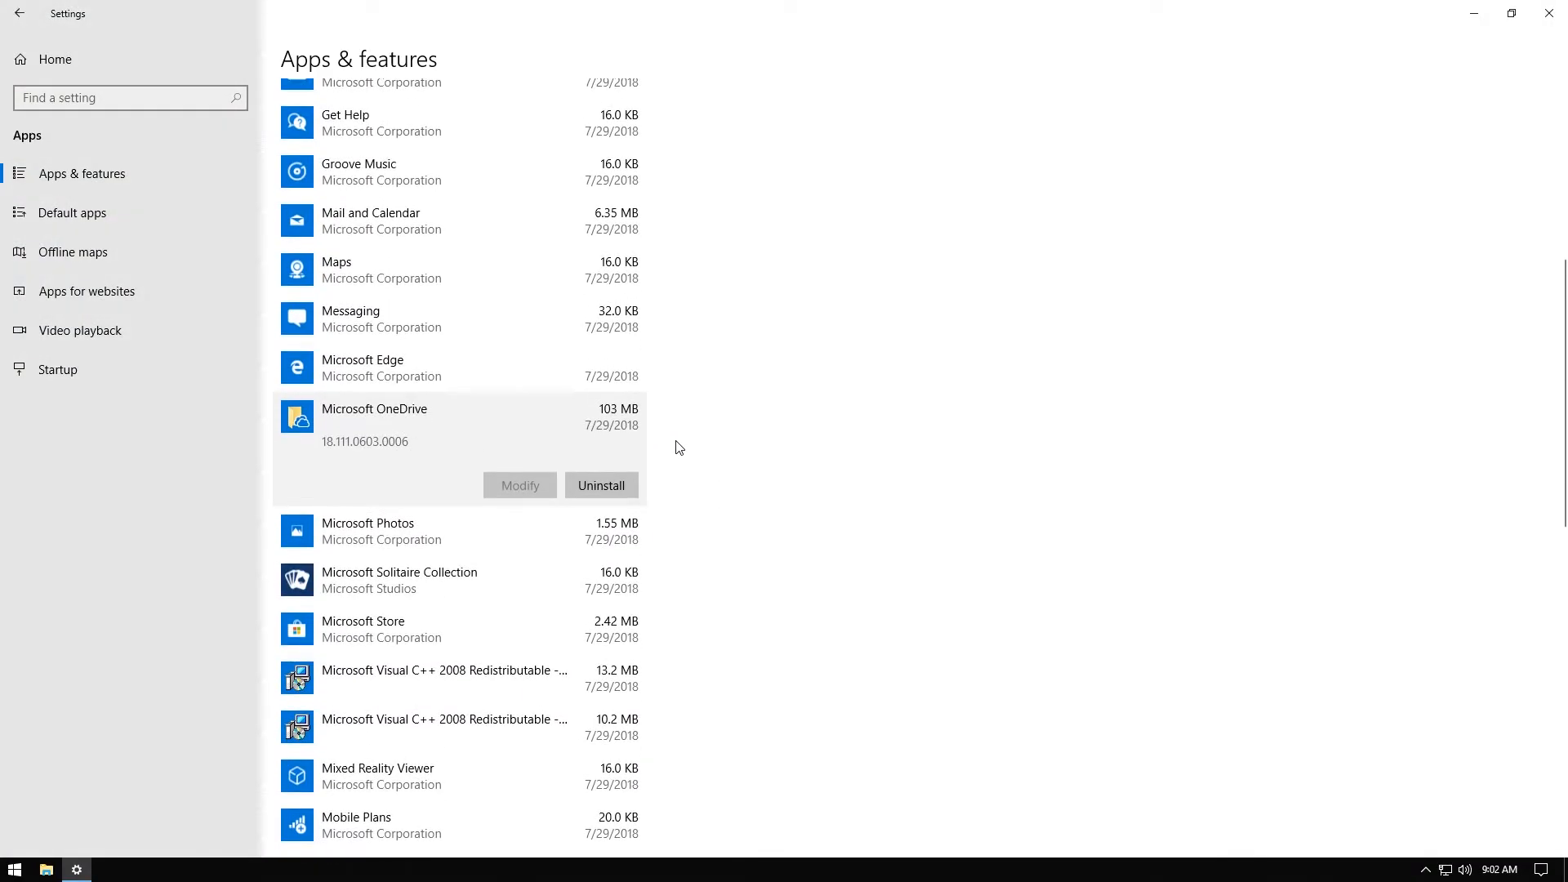
left_click(613, 487)
left_click(670, 449)
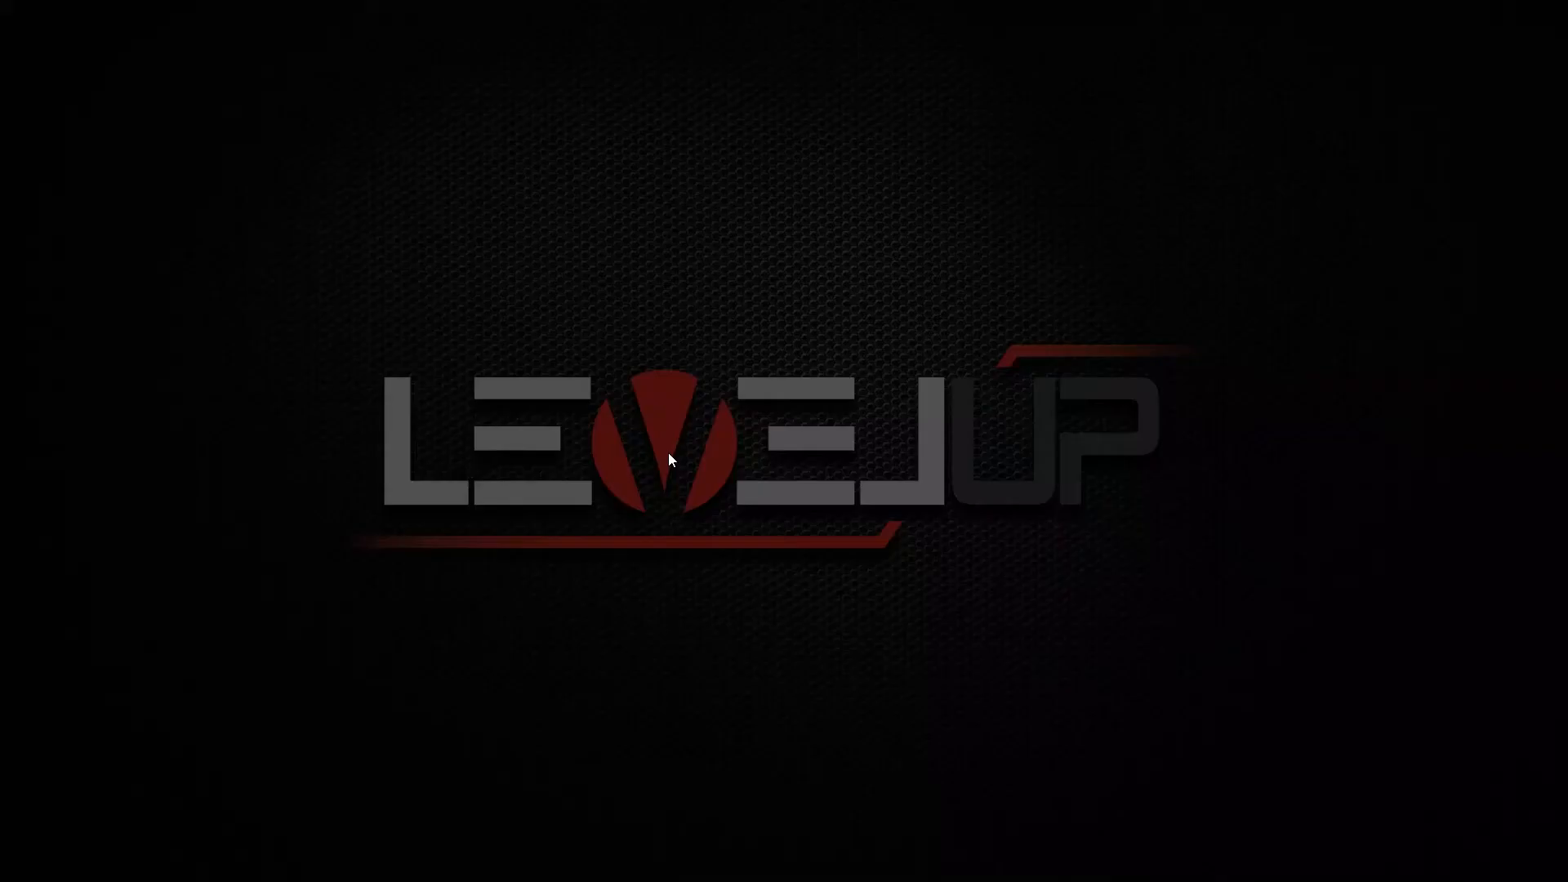
left_click(707, 549)
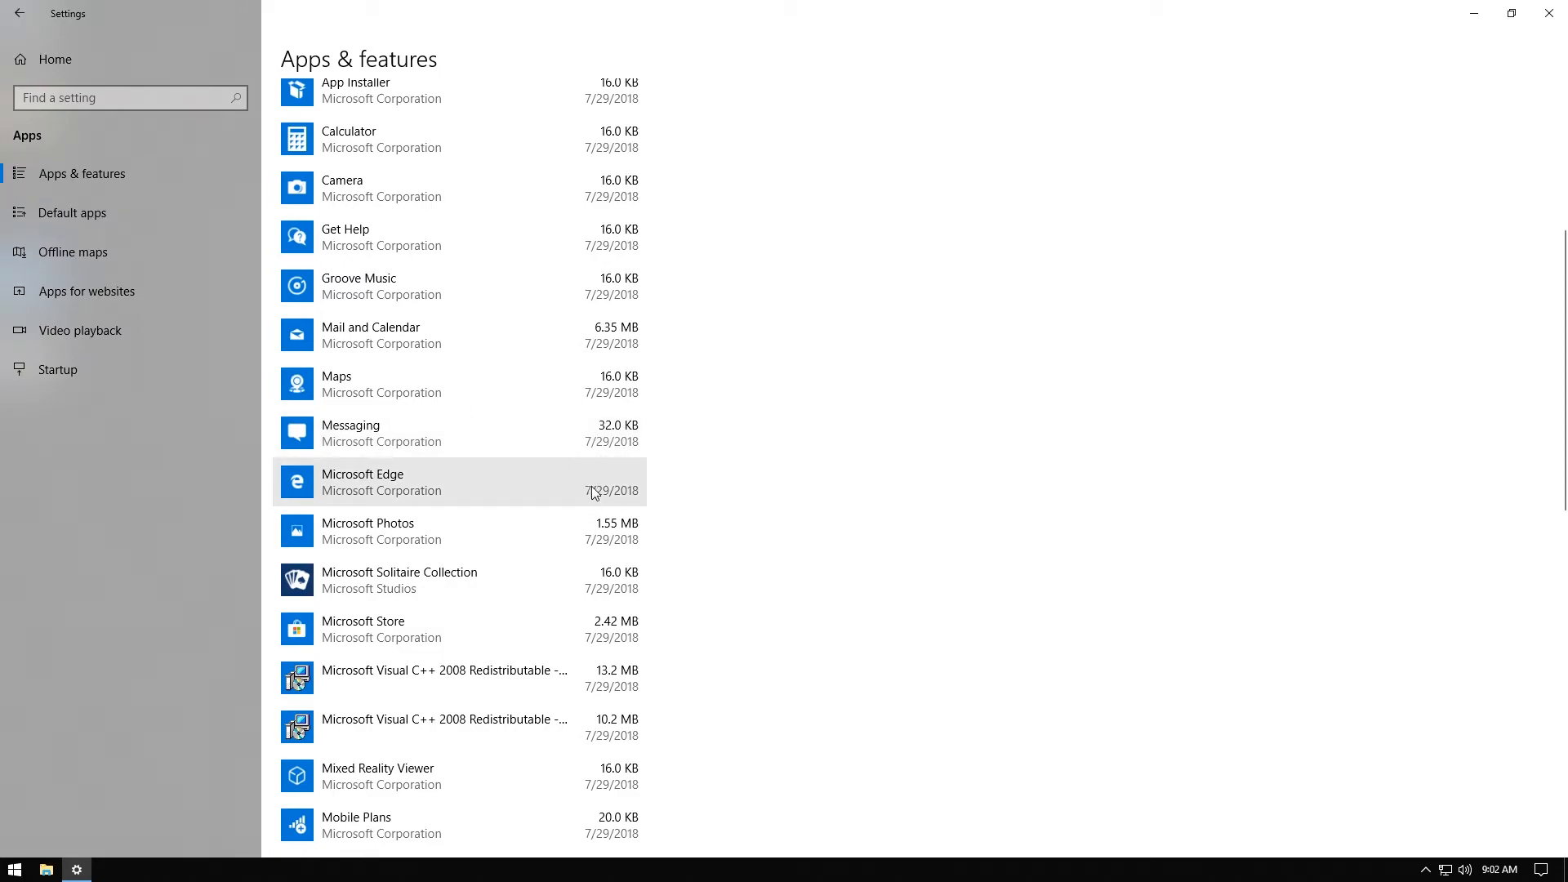
Step: Check the Mixed Reality Viewer entry in the installed apps and uninstall Mobile Plans
scroll(594, 496, "down", 2)
scroll(588, 496, "down", 2)
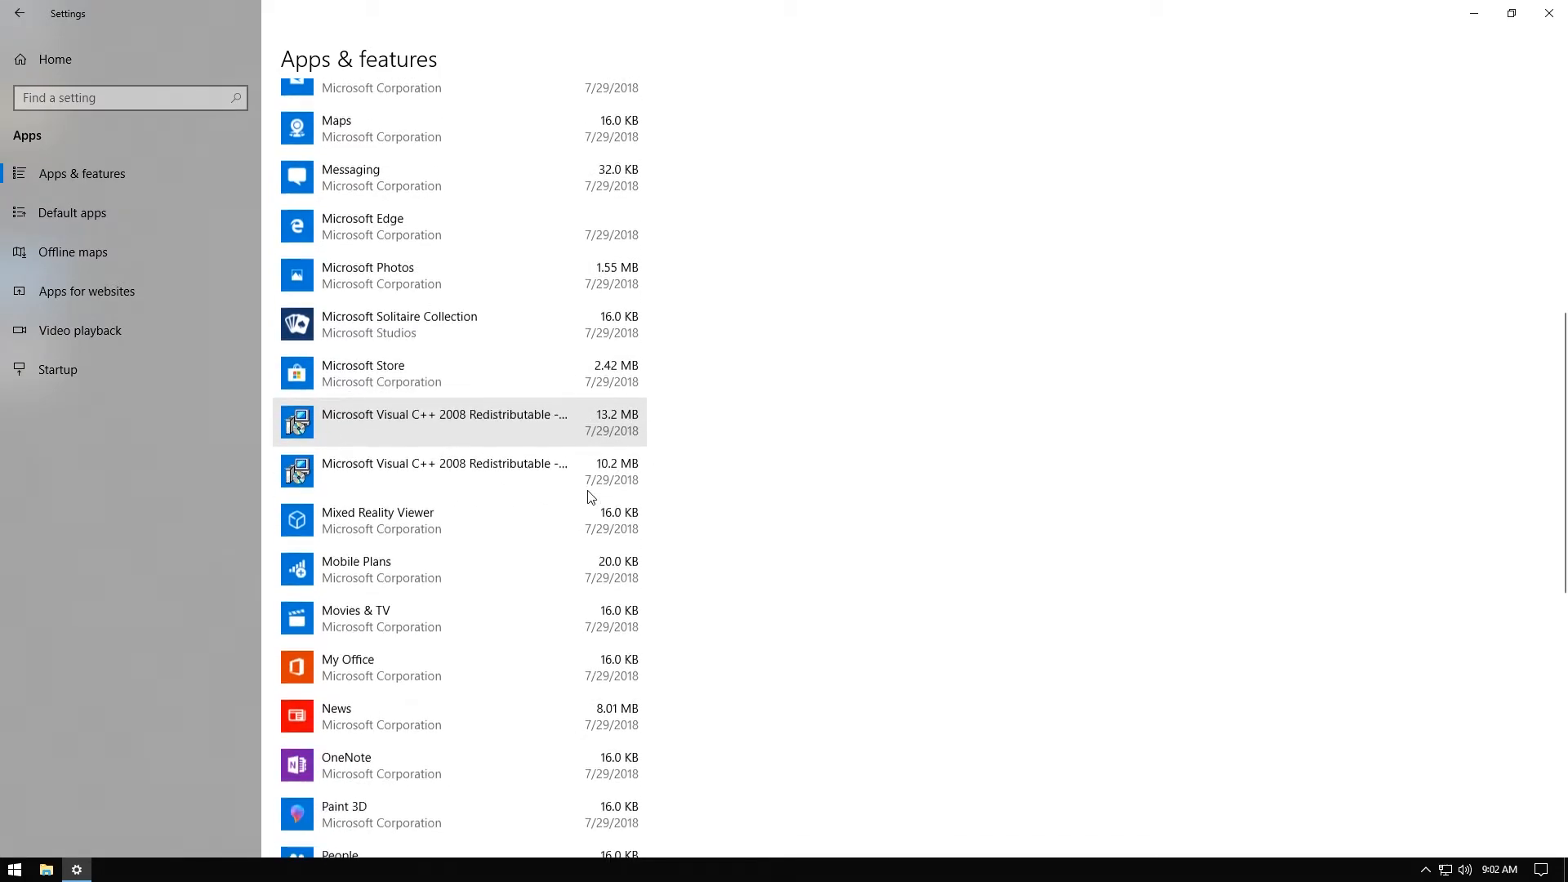
scroll(601, 462, "down", 2)
left_click(605, 407)
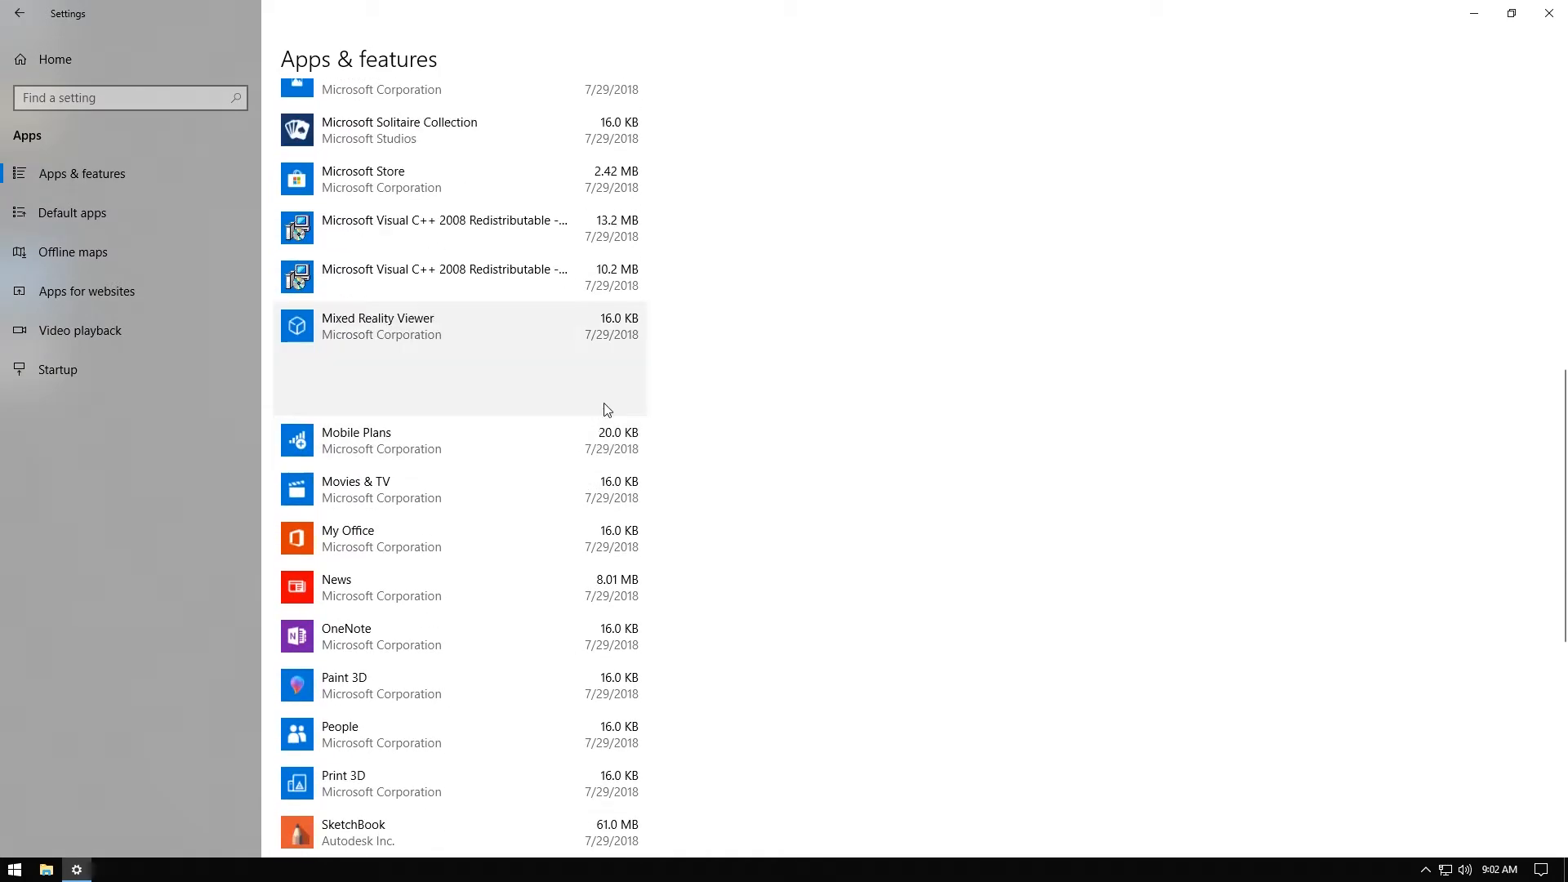
left_click(619, 441)
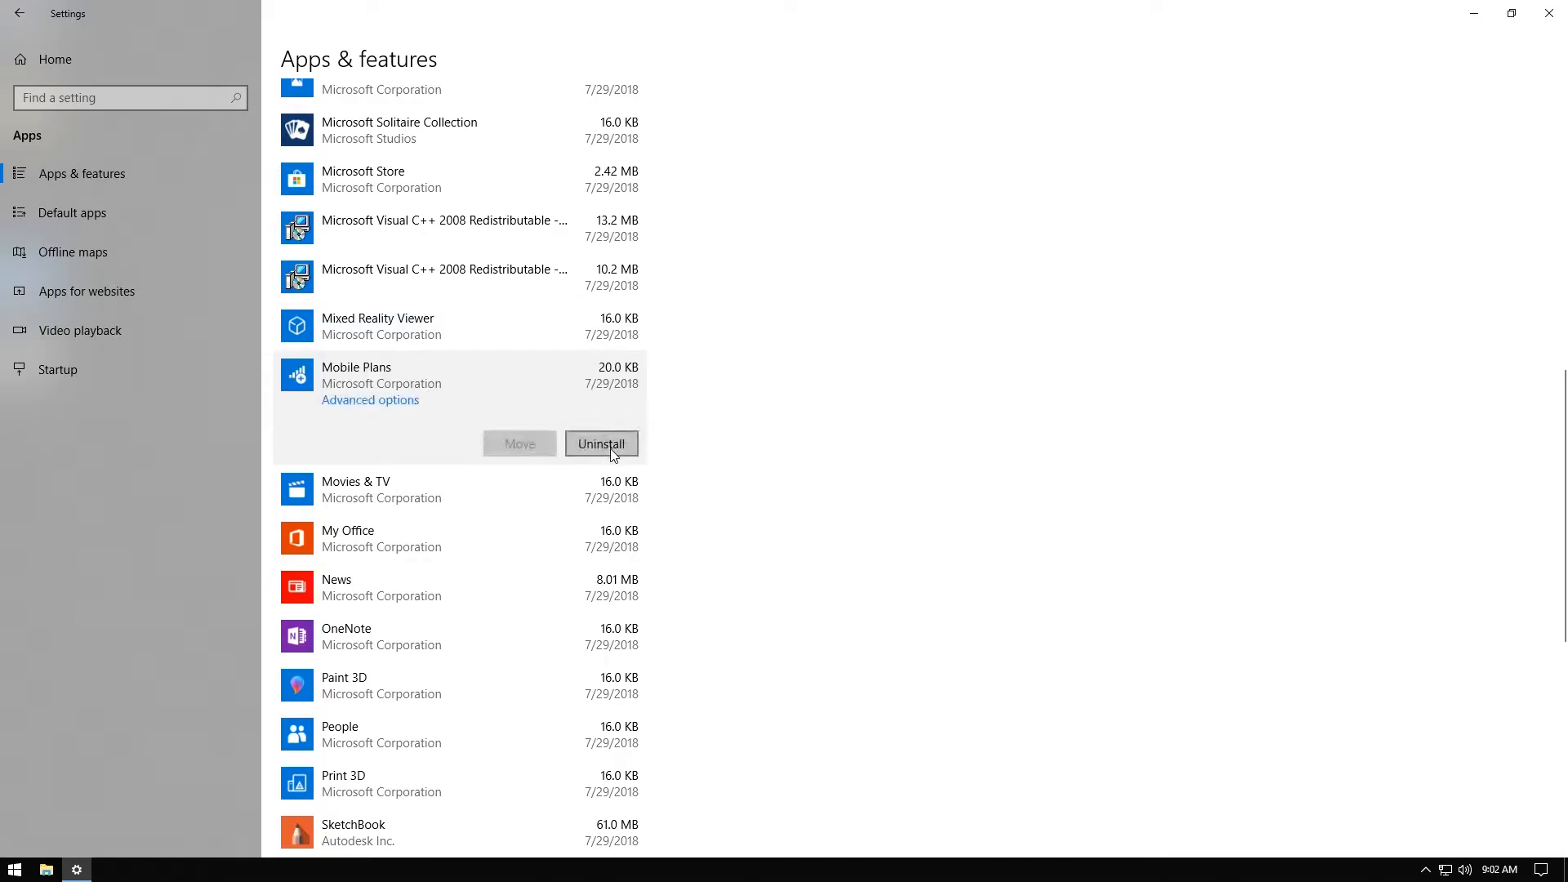
left_click(619, 443)
left_click(674, 403)
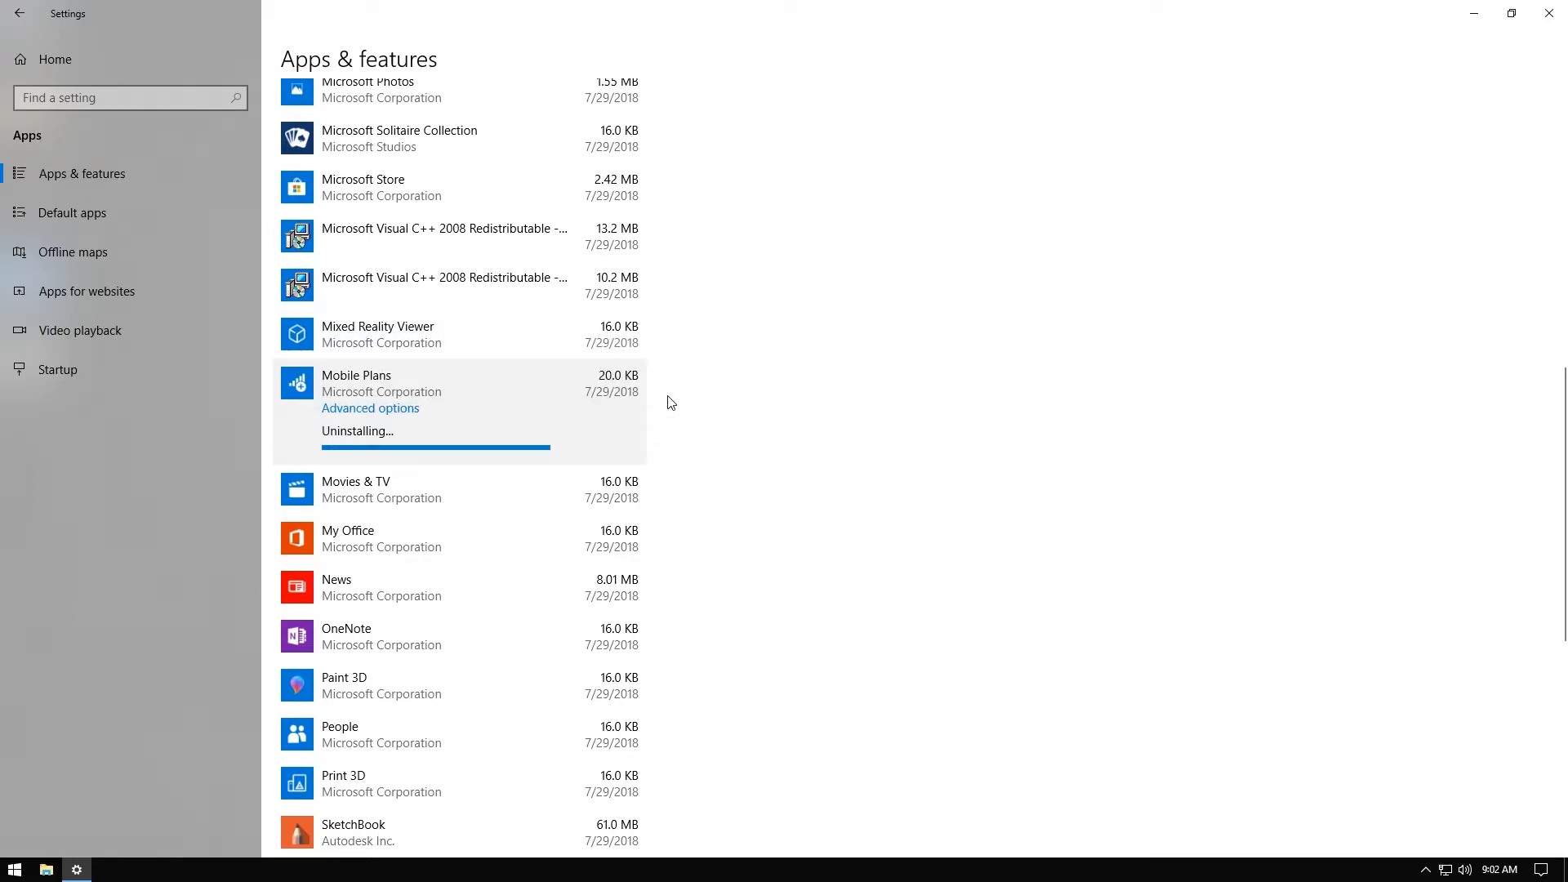
Step: Uninstall My Office and Microsoft Solitaire Collection from the list of installed apps
left_click(608, 531)
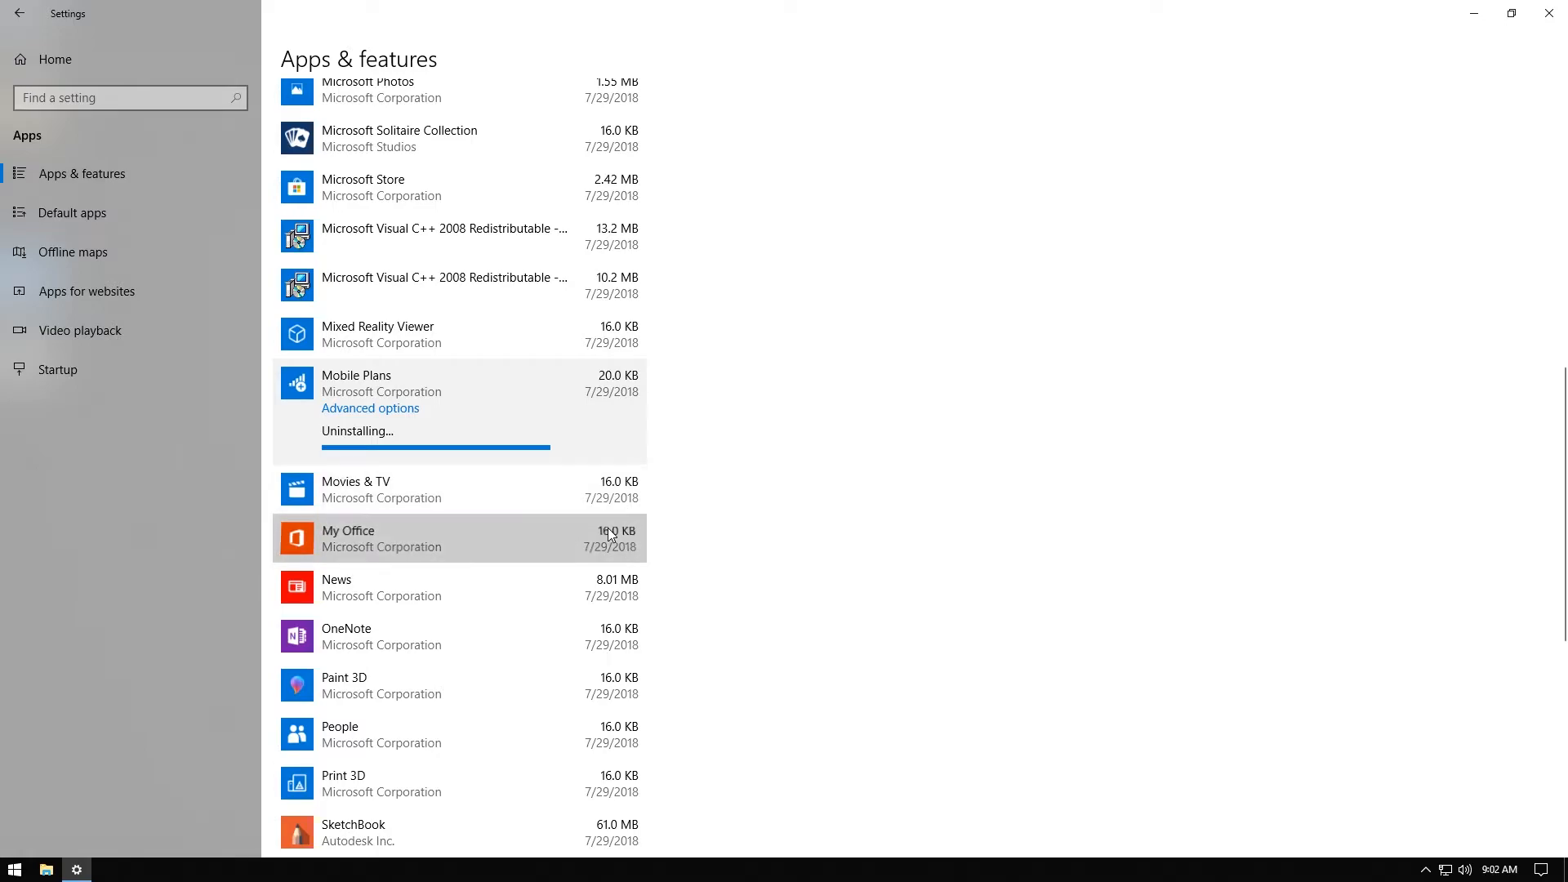
left_click(604, 606)
left_click(660, 565)
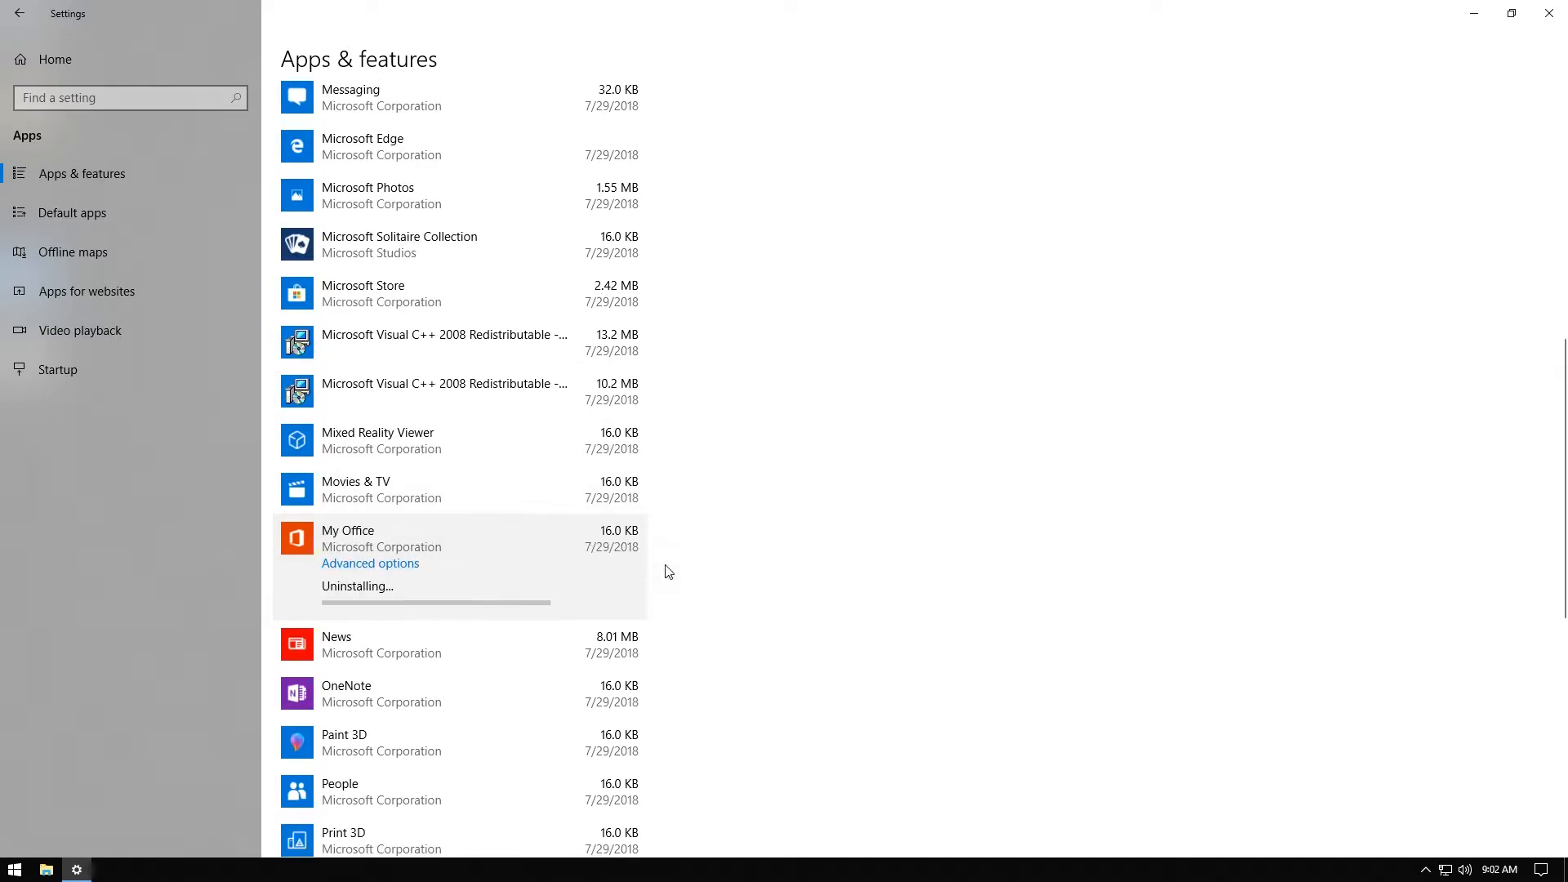
left_click(610, 253)
left_click(614, 253)
left_click(676, 211)
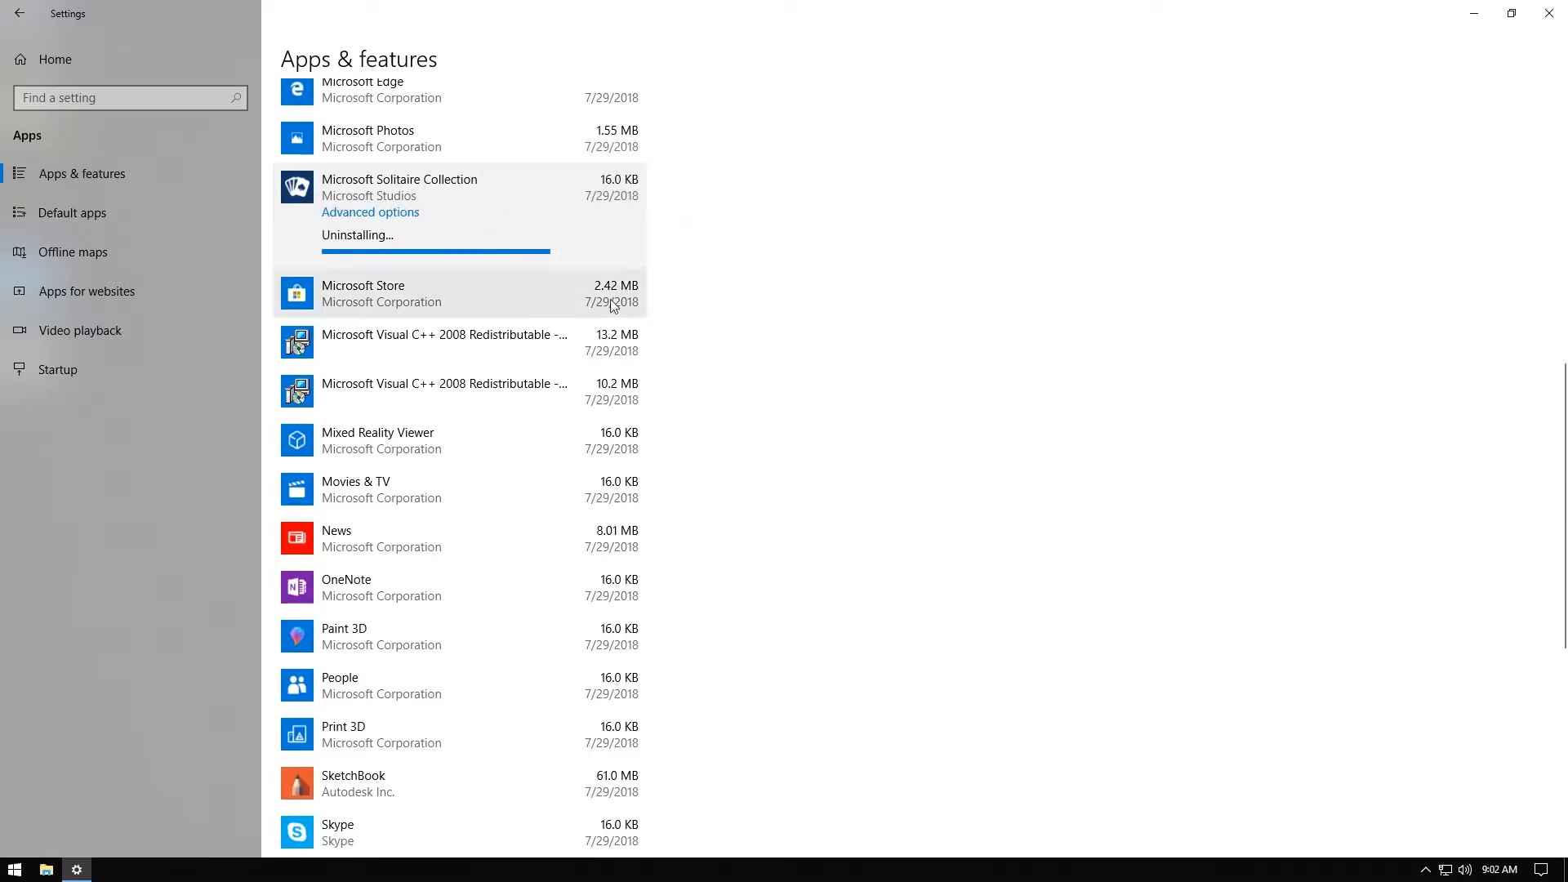
Step: Uninstall the News and OneNote apps from the list of installed apps
left_click(592, 540)
left_click(619, 606)
left_click(676, 569)
scroll(602, 402, "down", 3)
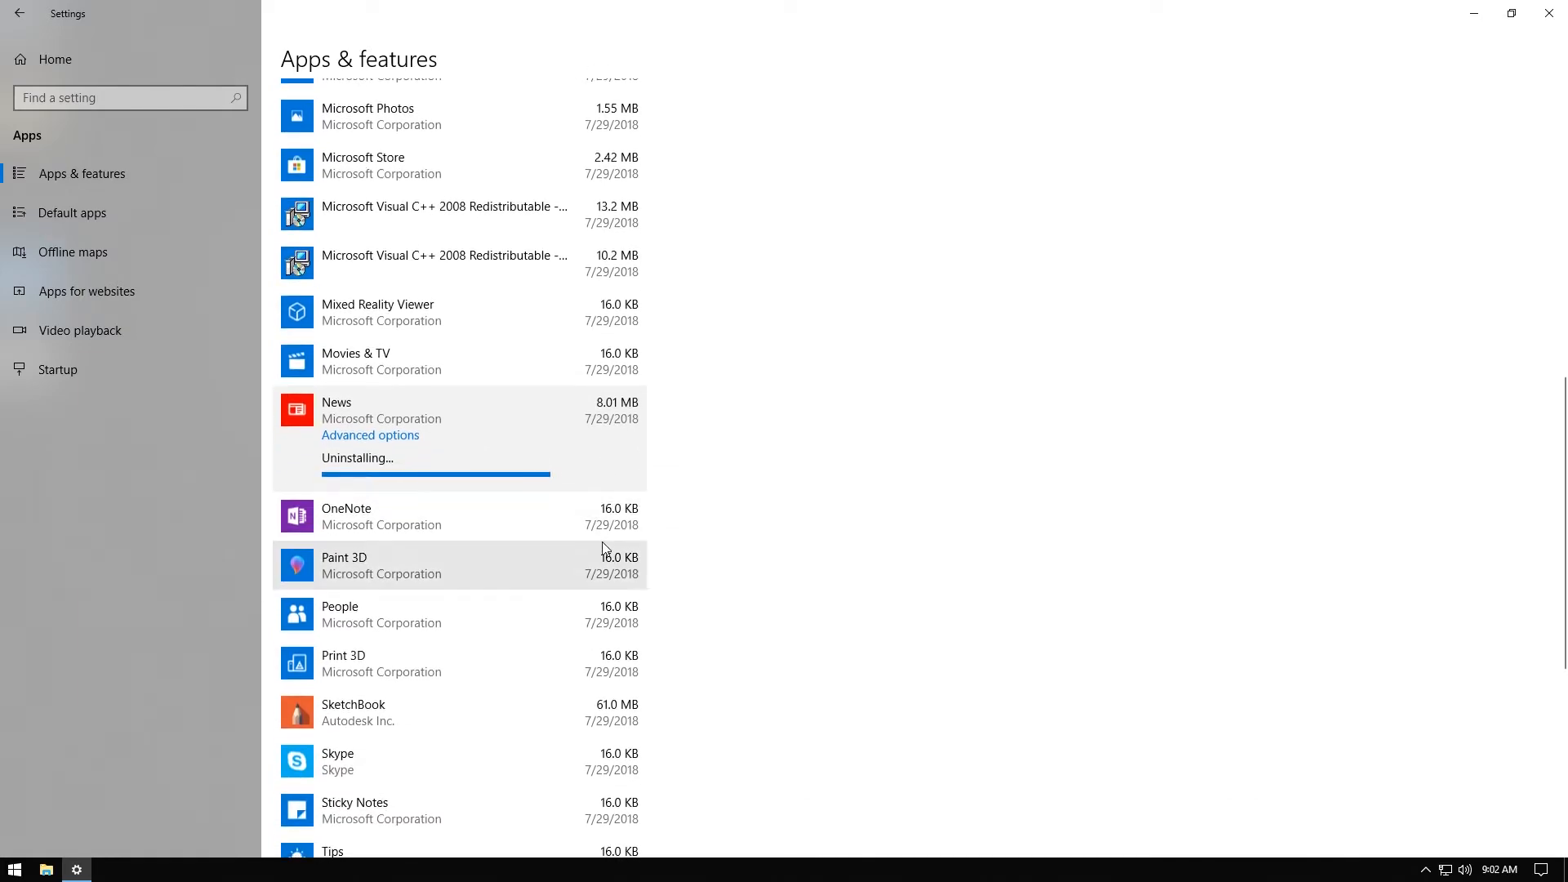
left_click(611, 390)
left_click(611, 391)
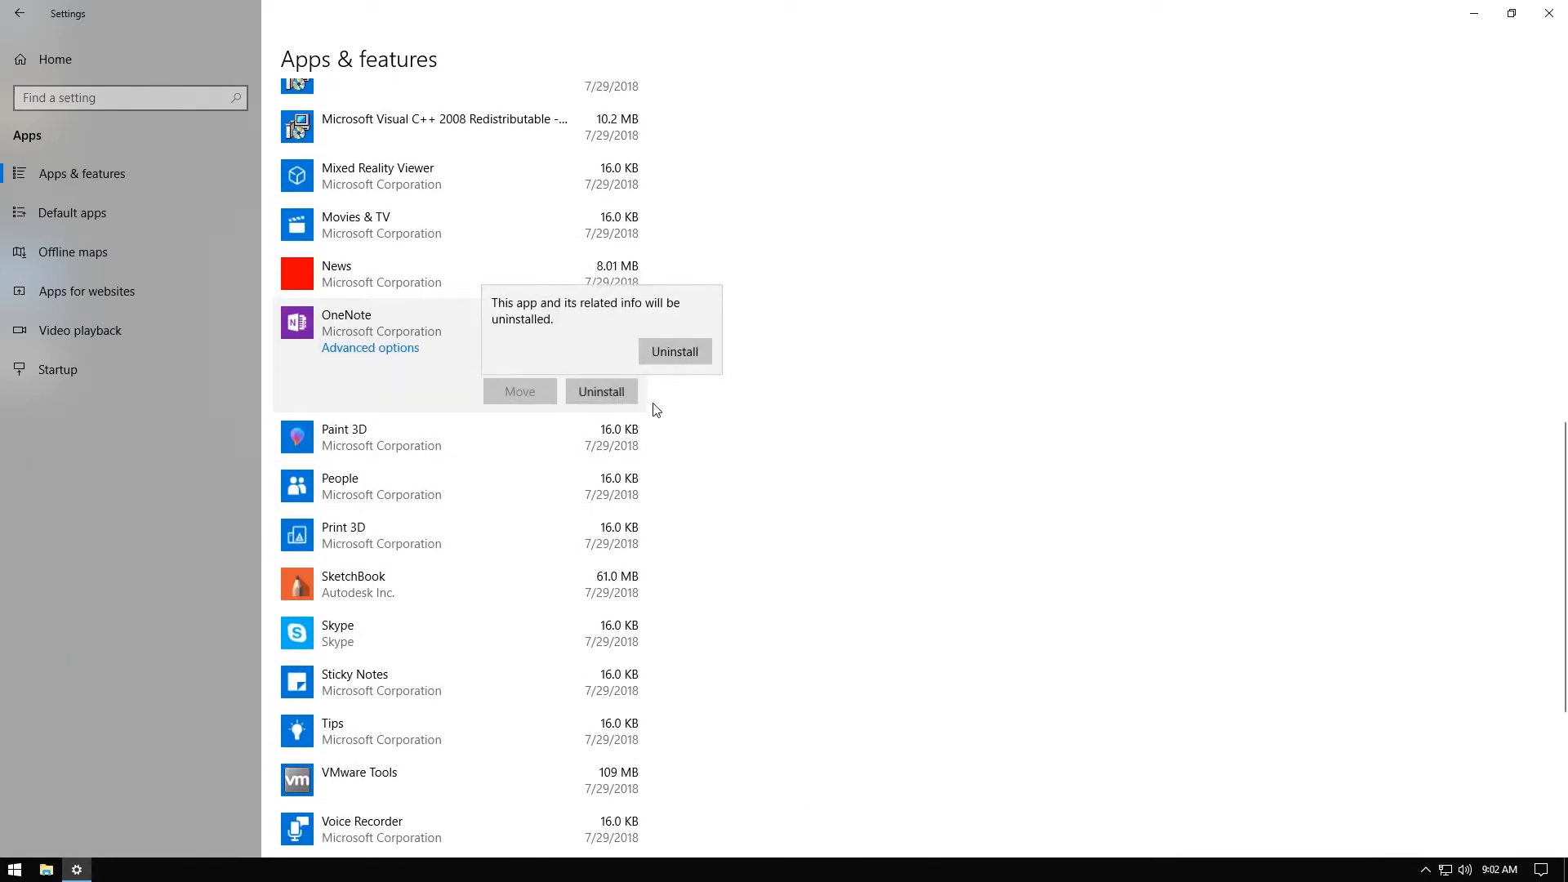
left_click(693, 353)
Step: Check the Paint 3D and People entries in the installed apps and uninstall Print 3D
left_click(627, 429)
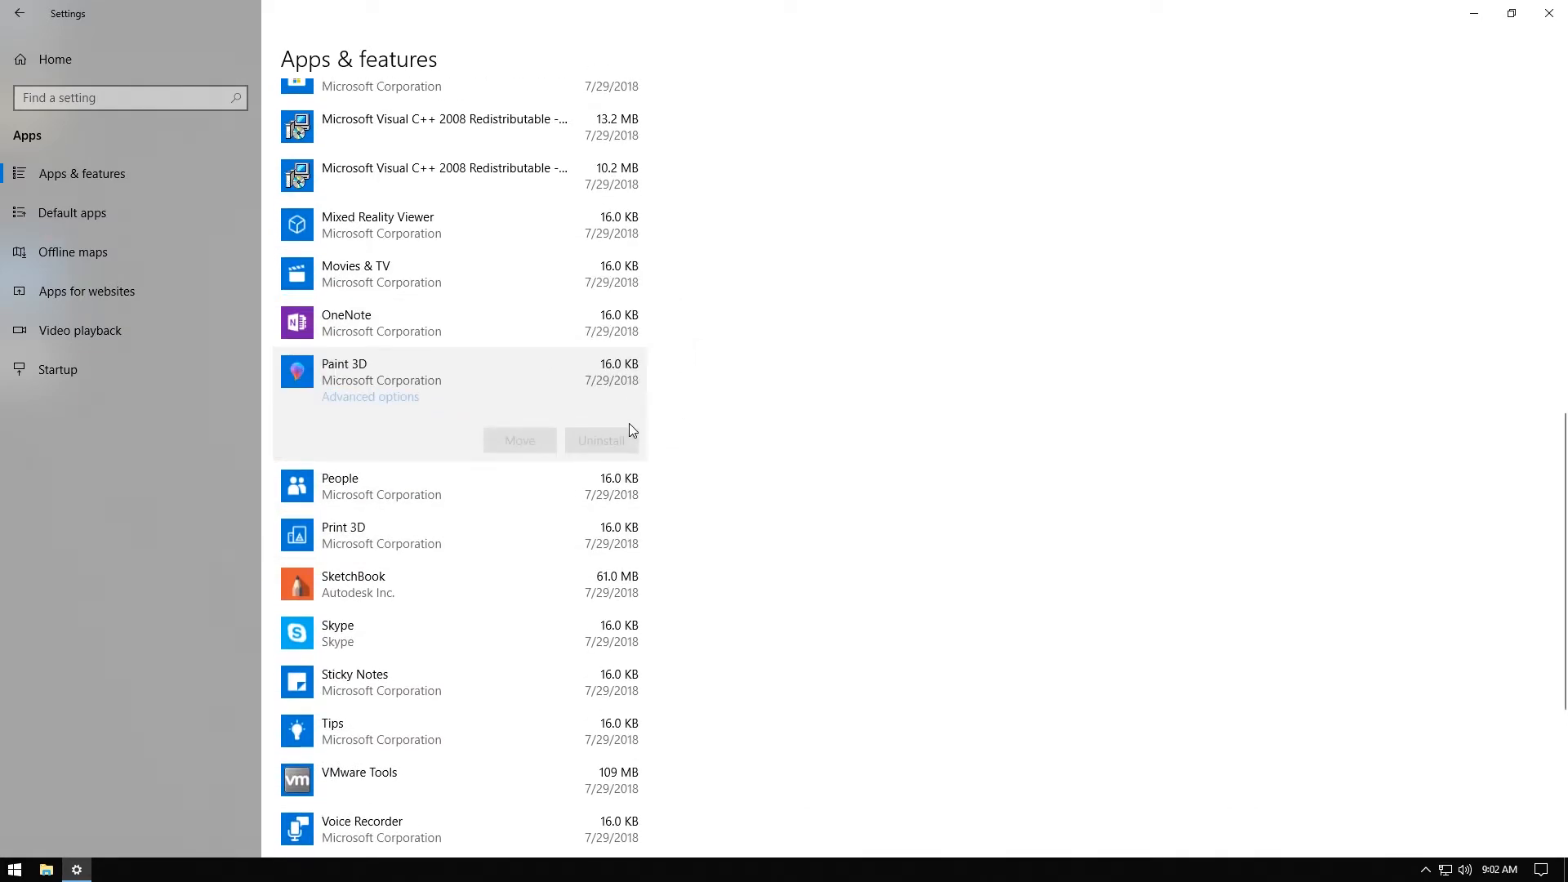
left_click(604, 502)
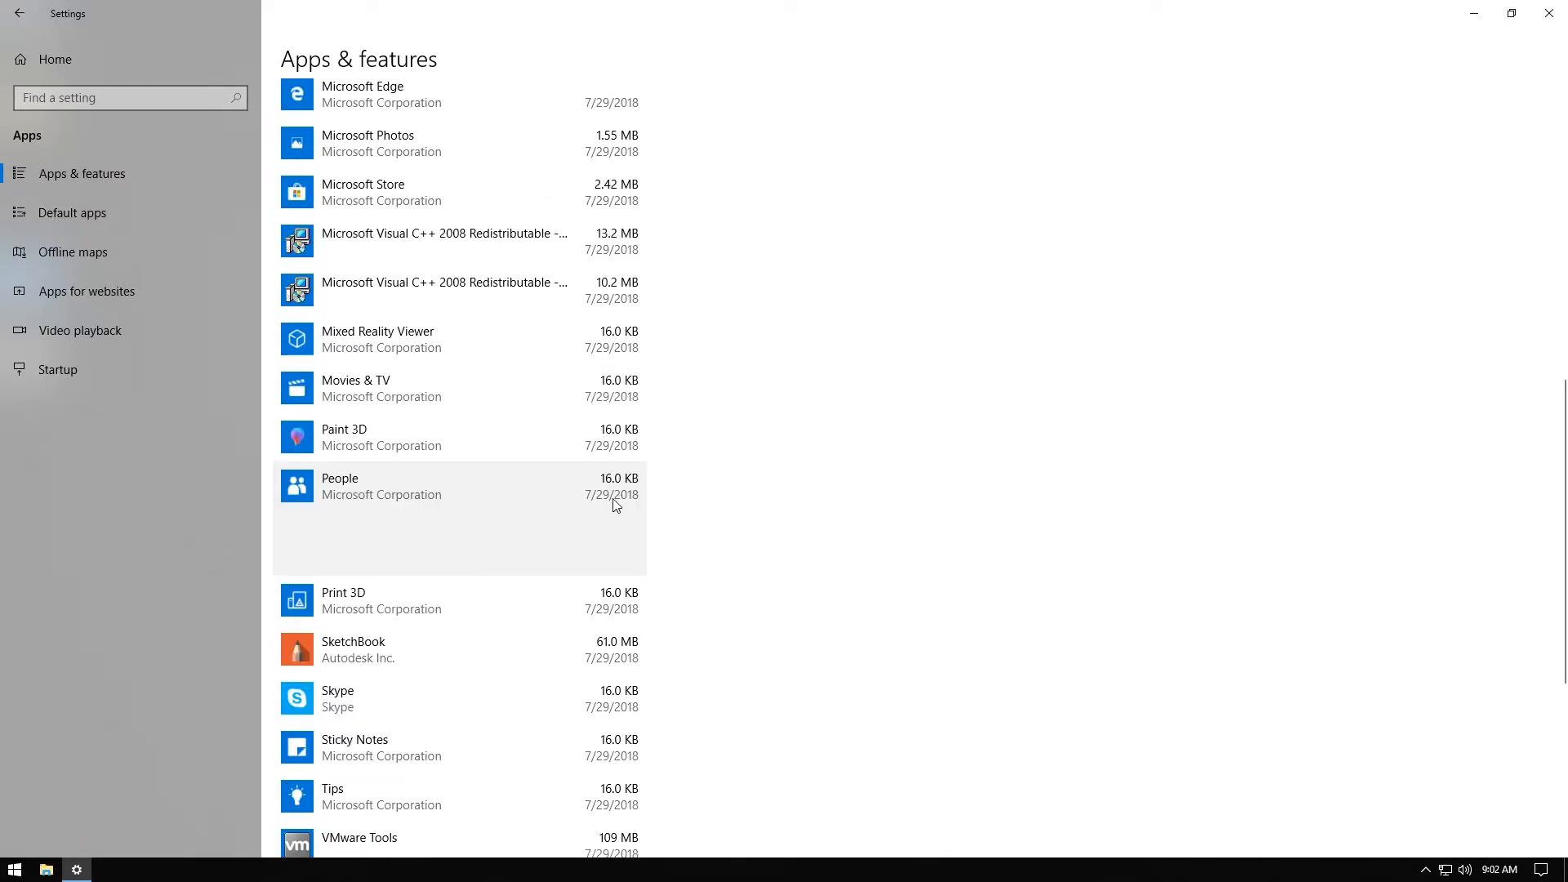
left_click(606, 580)
scroll(606, 572, "down", 3)
left_click(606, 345)
left_click(686, 306)
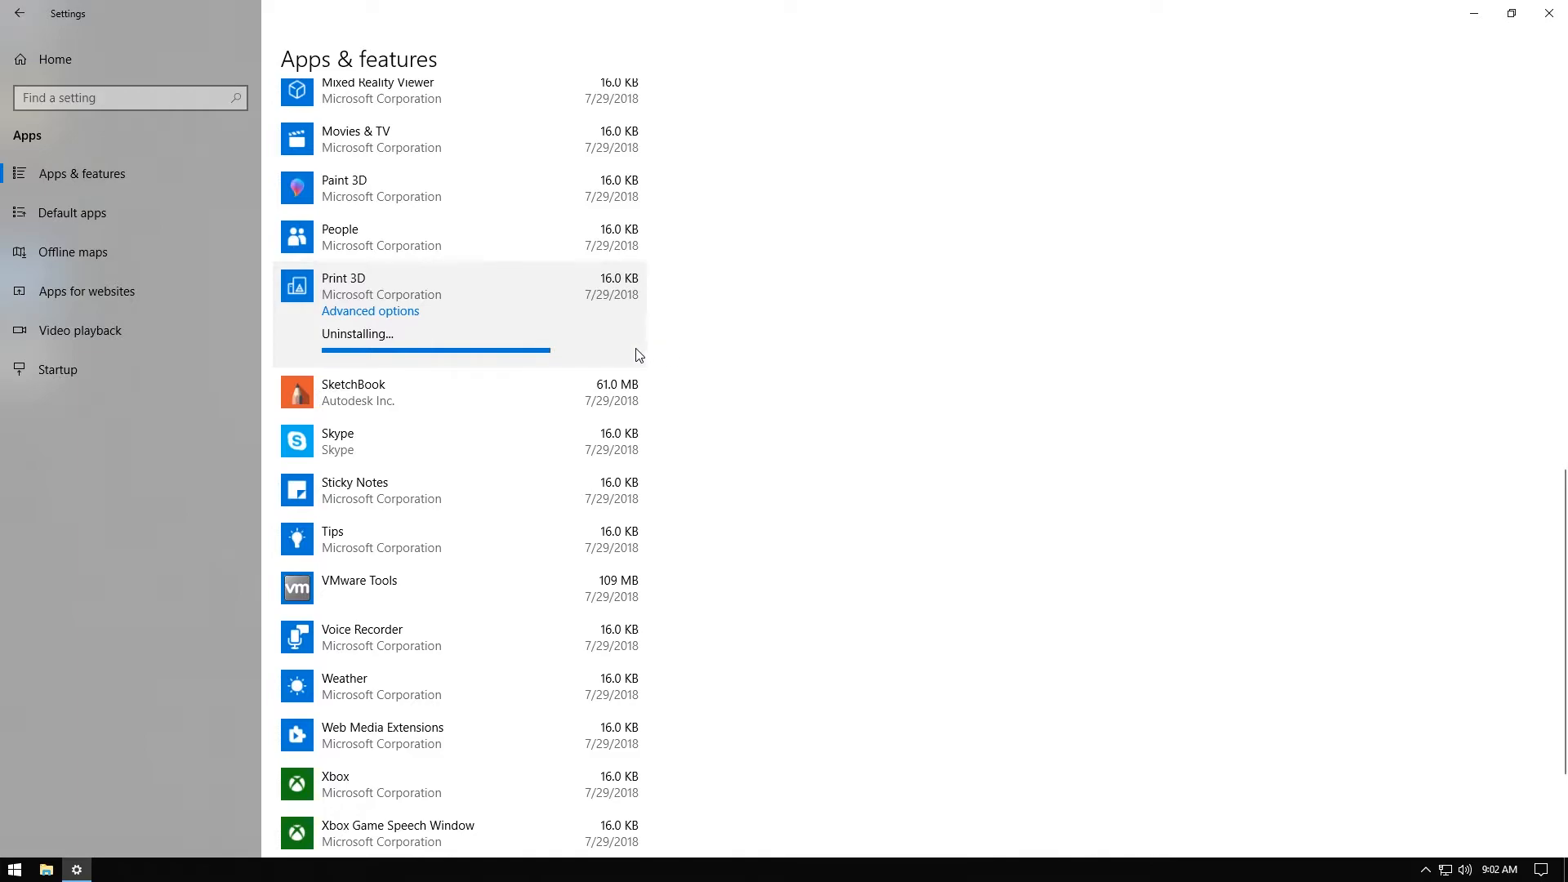
Step: Uninstall SketchBook and Skype from the list of installed apps
left_click(620, 392)
left_click(610, 395)
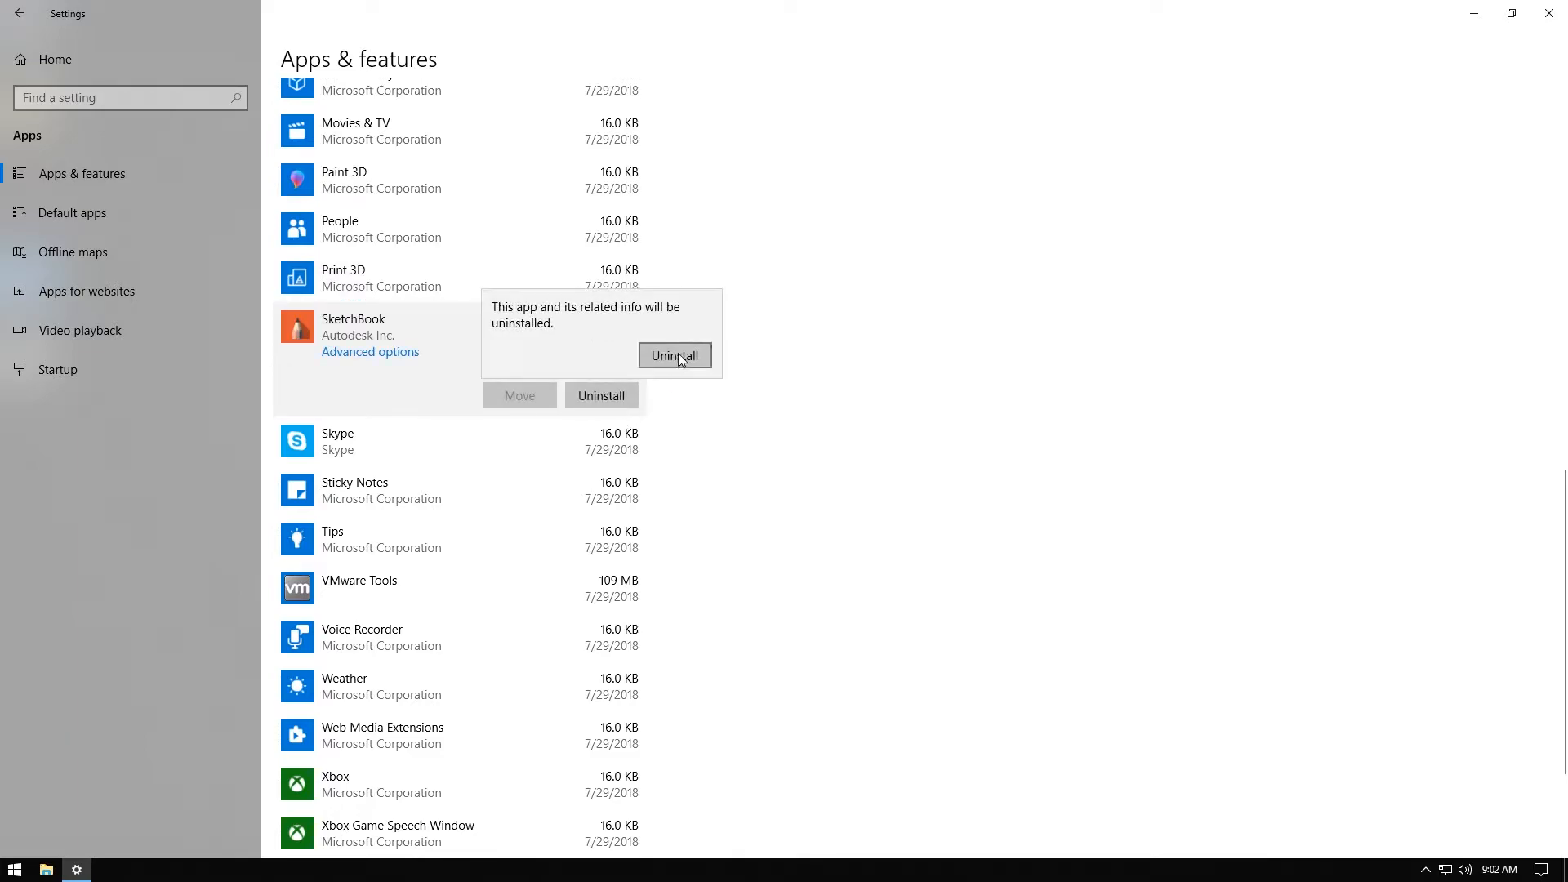
left_click(678, 357)
left_click(606, 445)
left_click(611, 443)
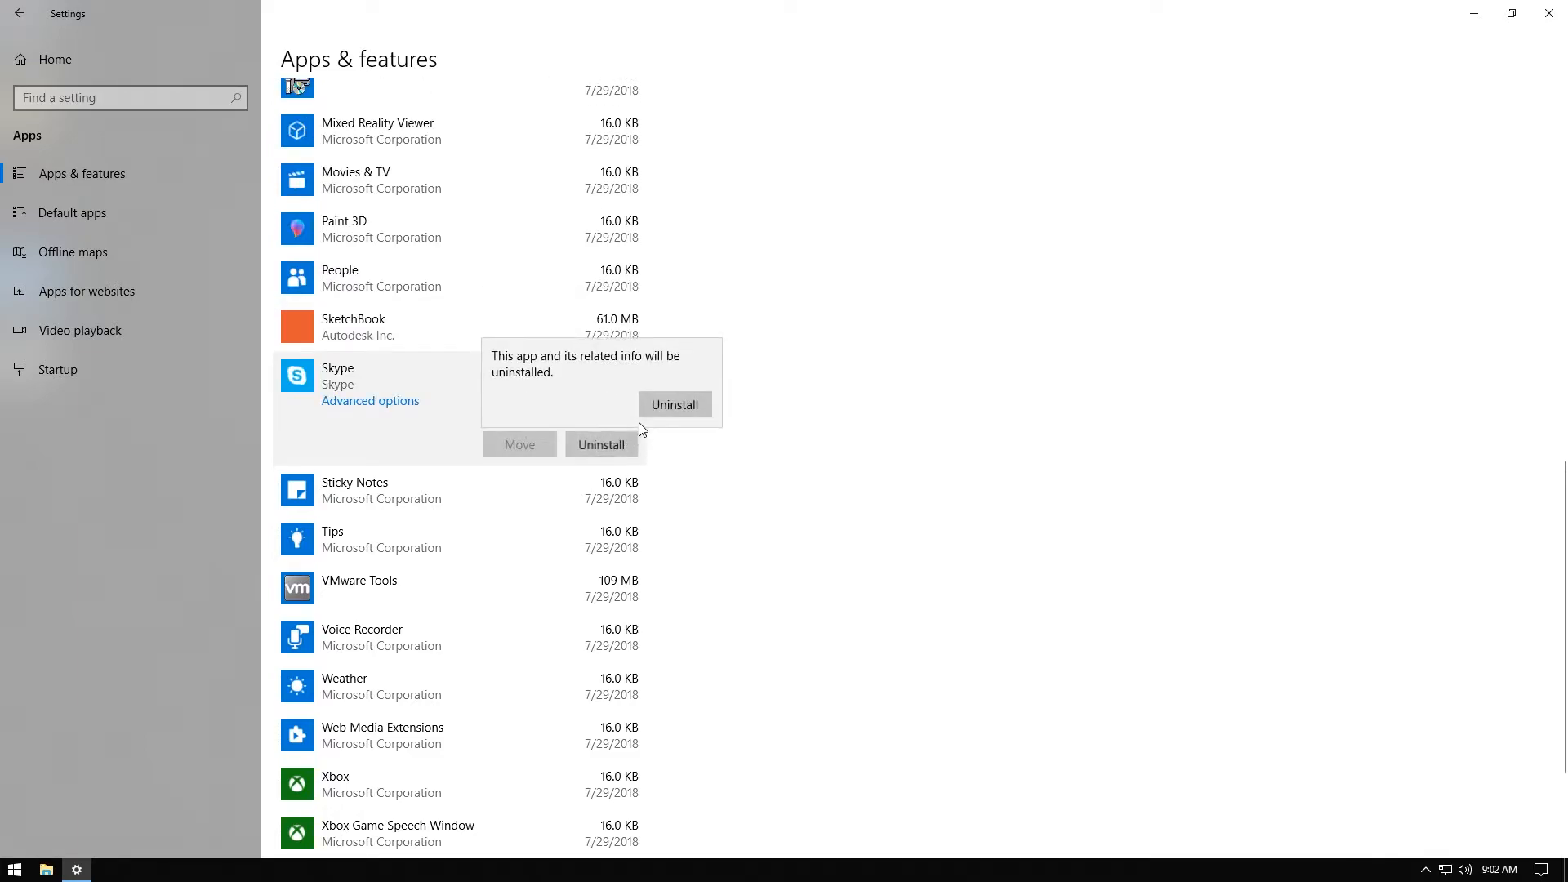
left_click(646, 406)
Step: Check the Sticky Notes entry in the installed apps and uninstall Tips
left_click(614, 366)
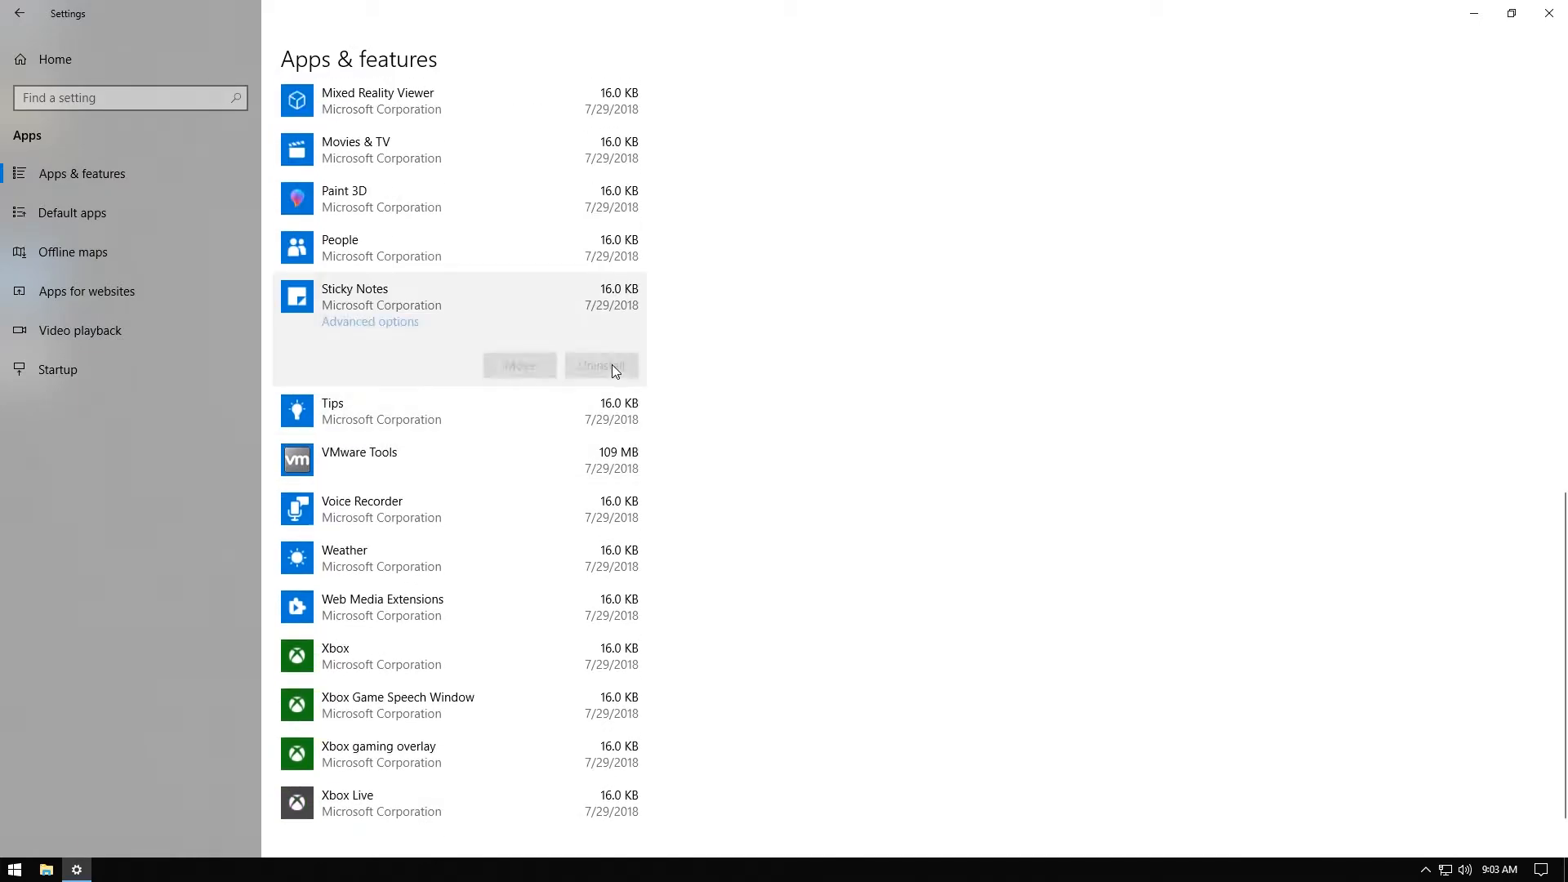
left_click(616, 416)
left_click(616, 416)
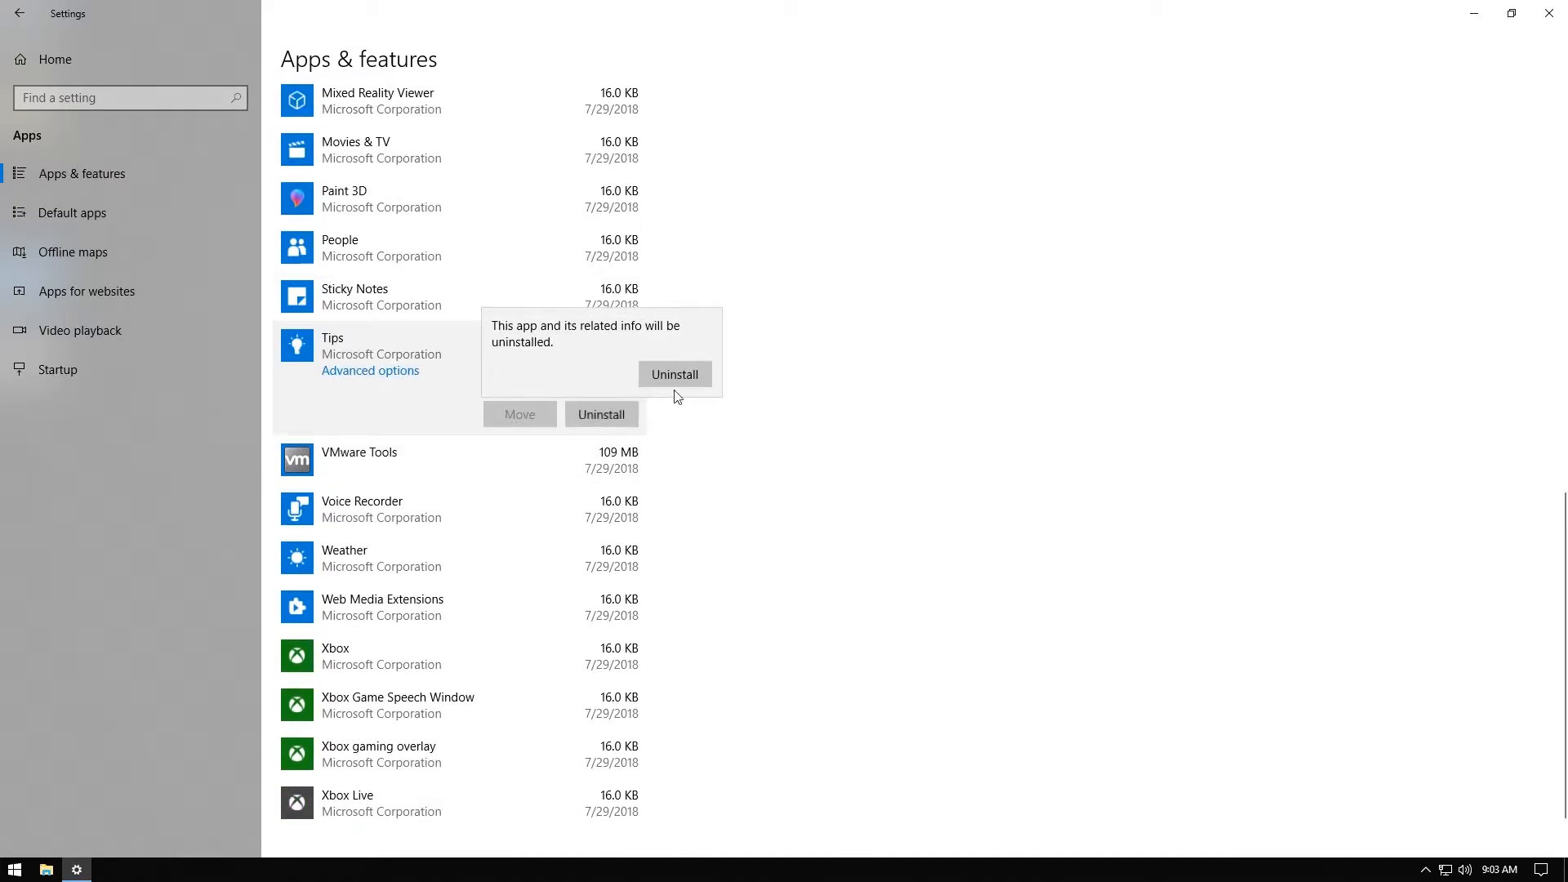
left_click(671, 380)
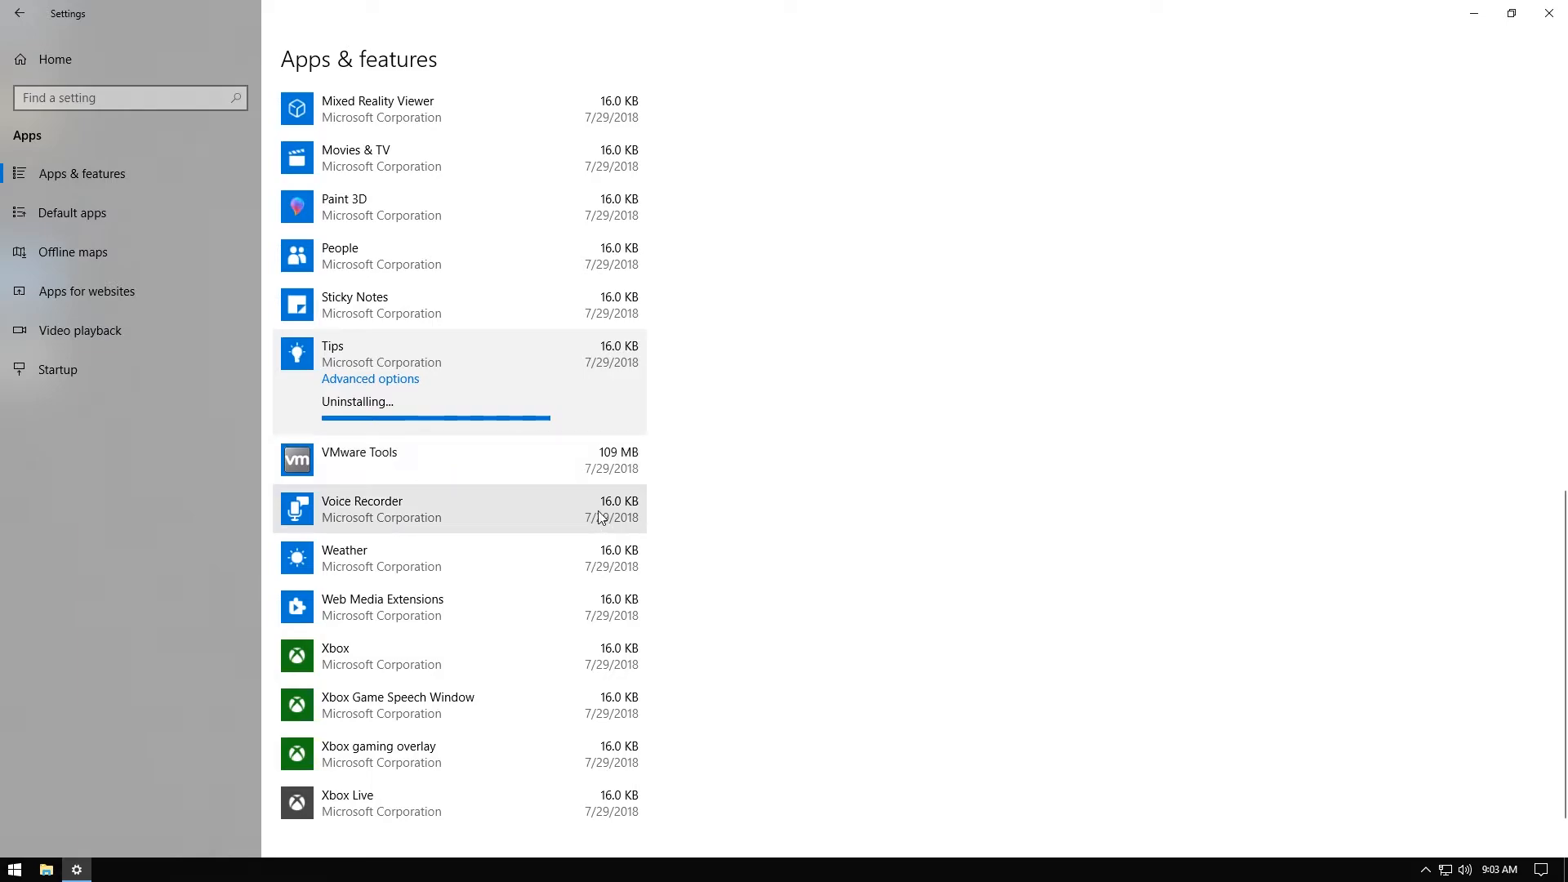
Step: Uninstall Weather from the installed apps and check the Xbox Live entry
scroll(599, 510, "down", 1)
left_click(601, 501)
left_click(614, 562)
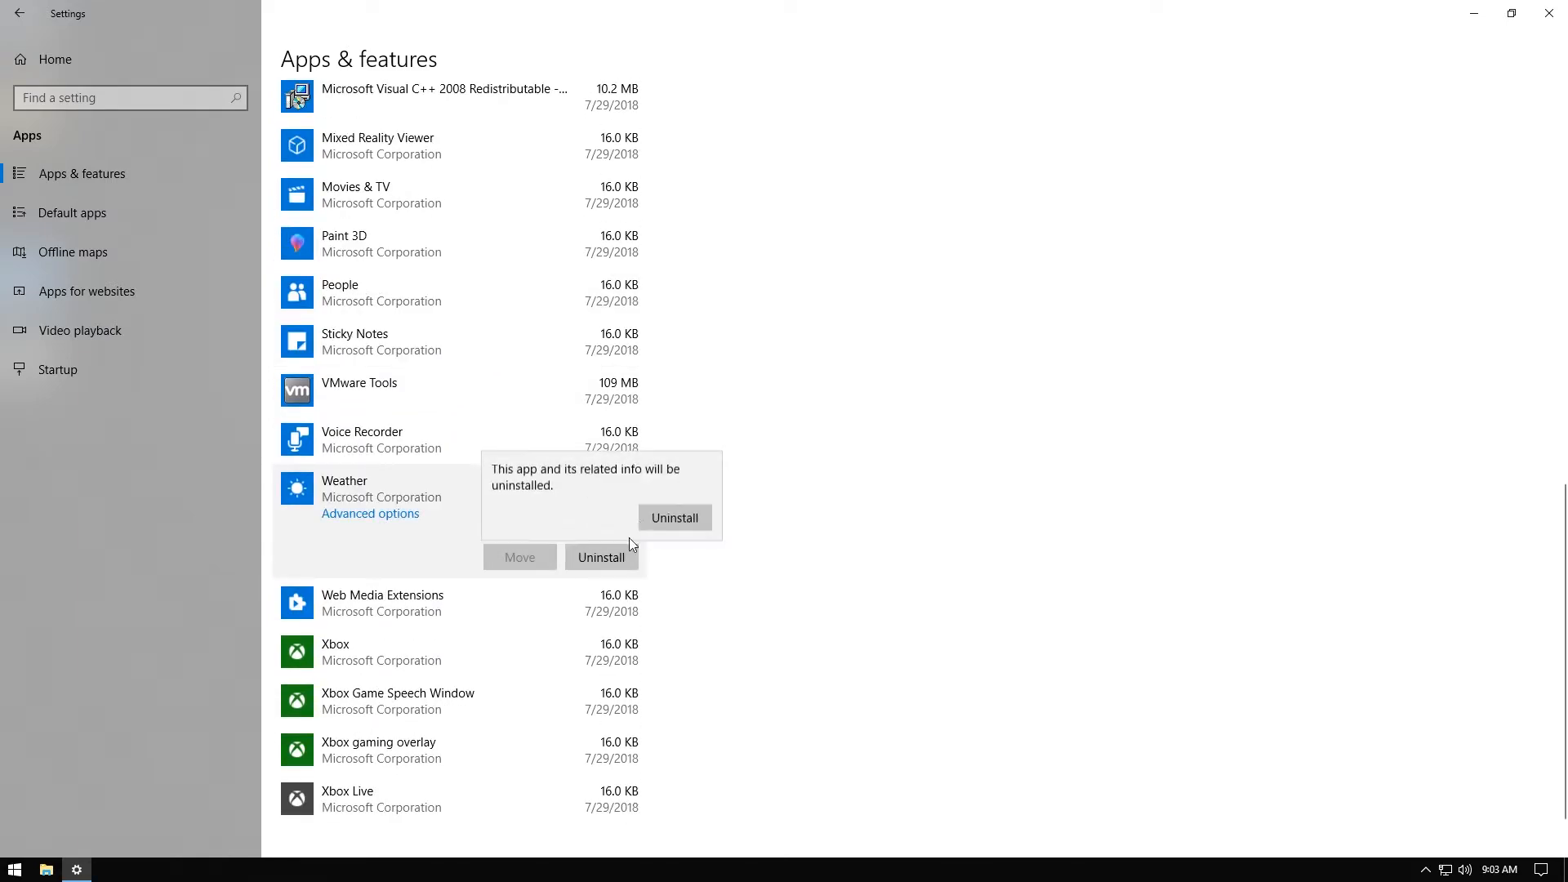
left_click(666, 519)
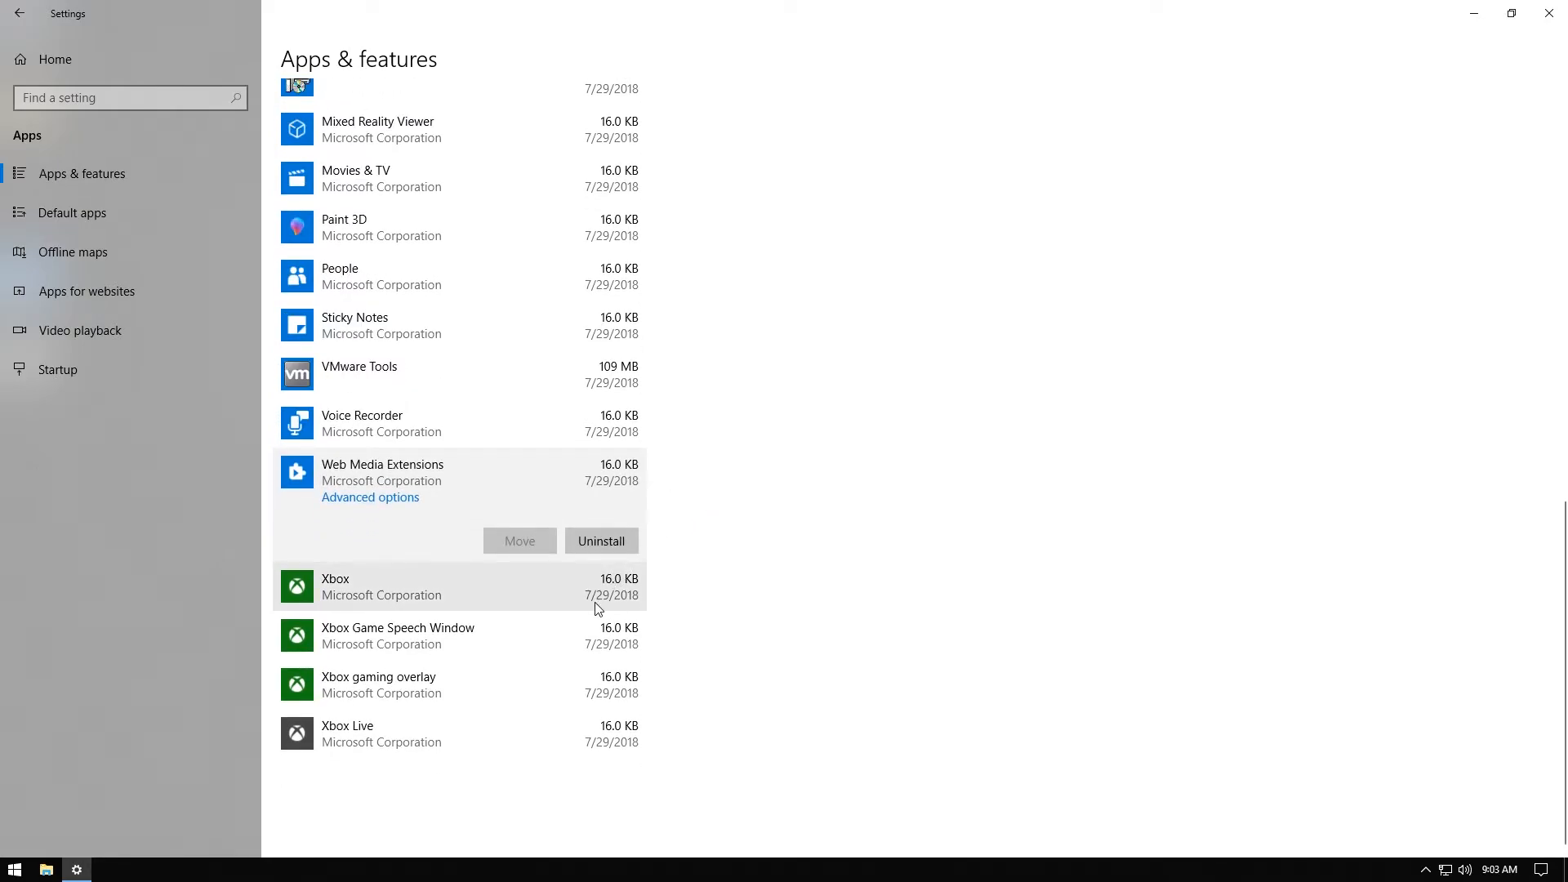
left_click(631, 726)
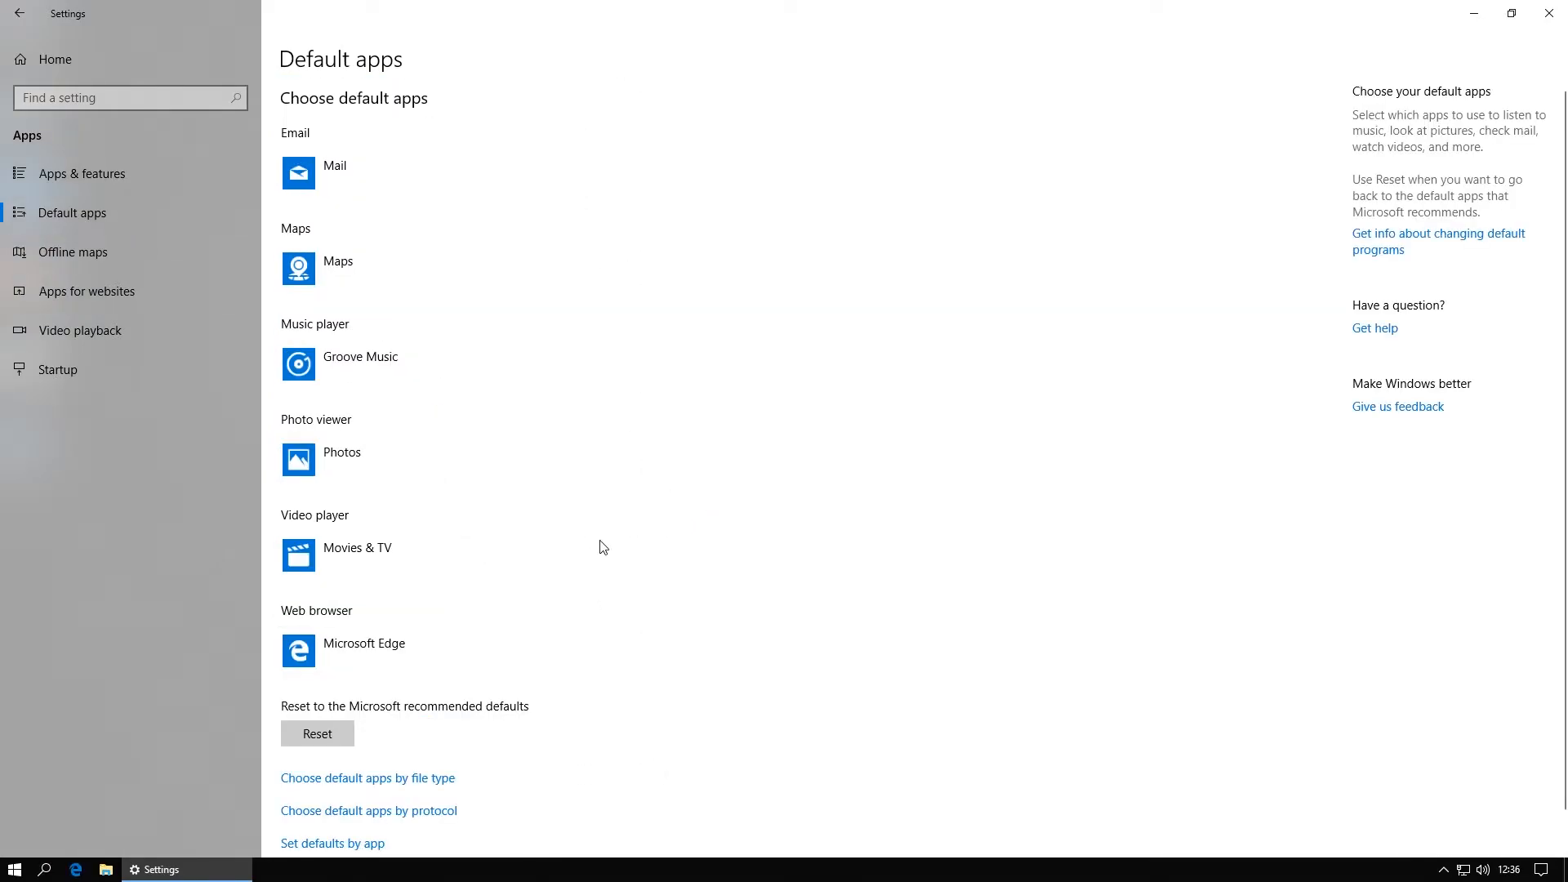
Step: Delete all downloaded offline maps and turn off automatic map updates
scroll(599, 546, "down", 1)
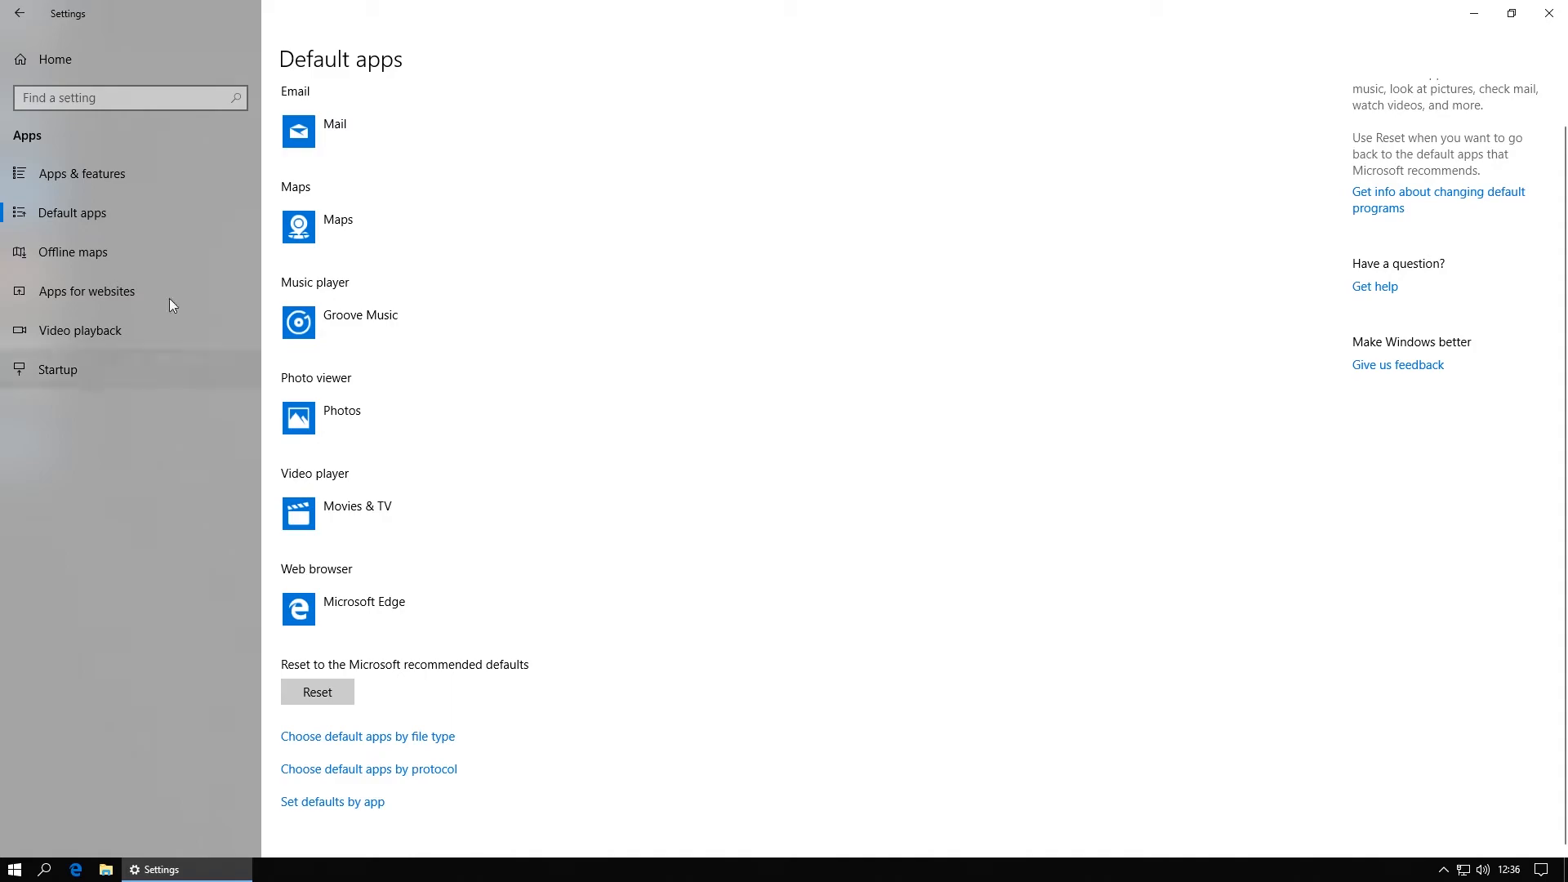
left_click(90, 253)
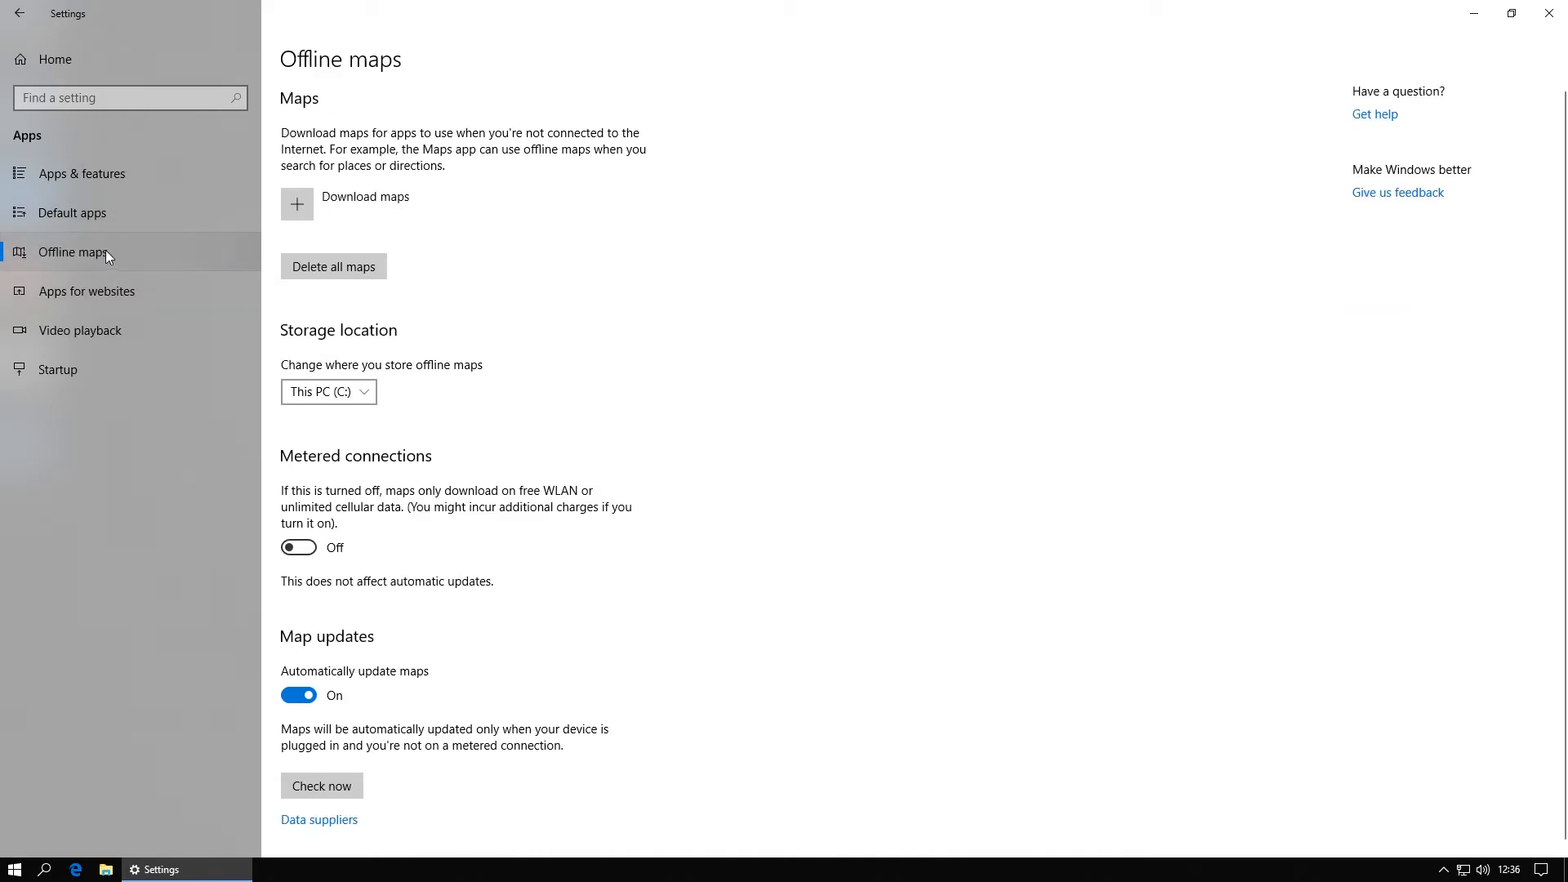
left_click(355, 264)
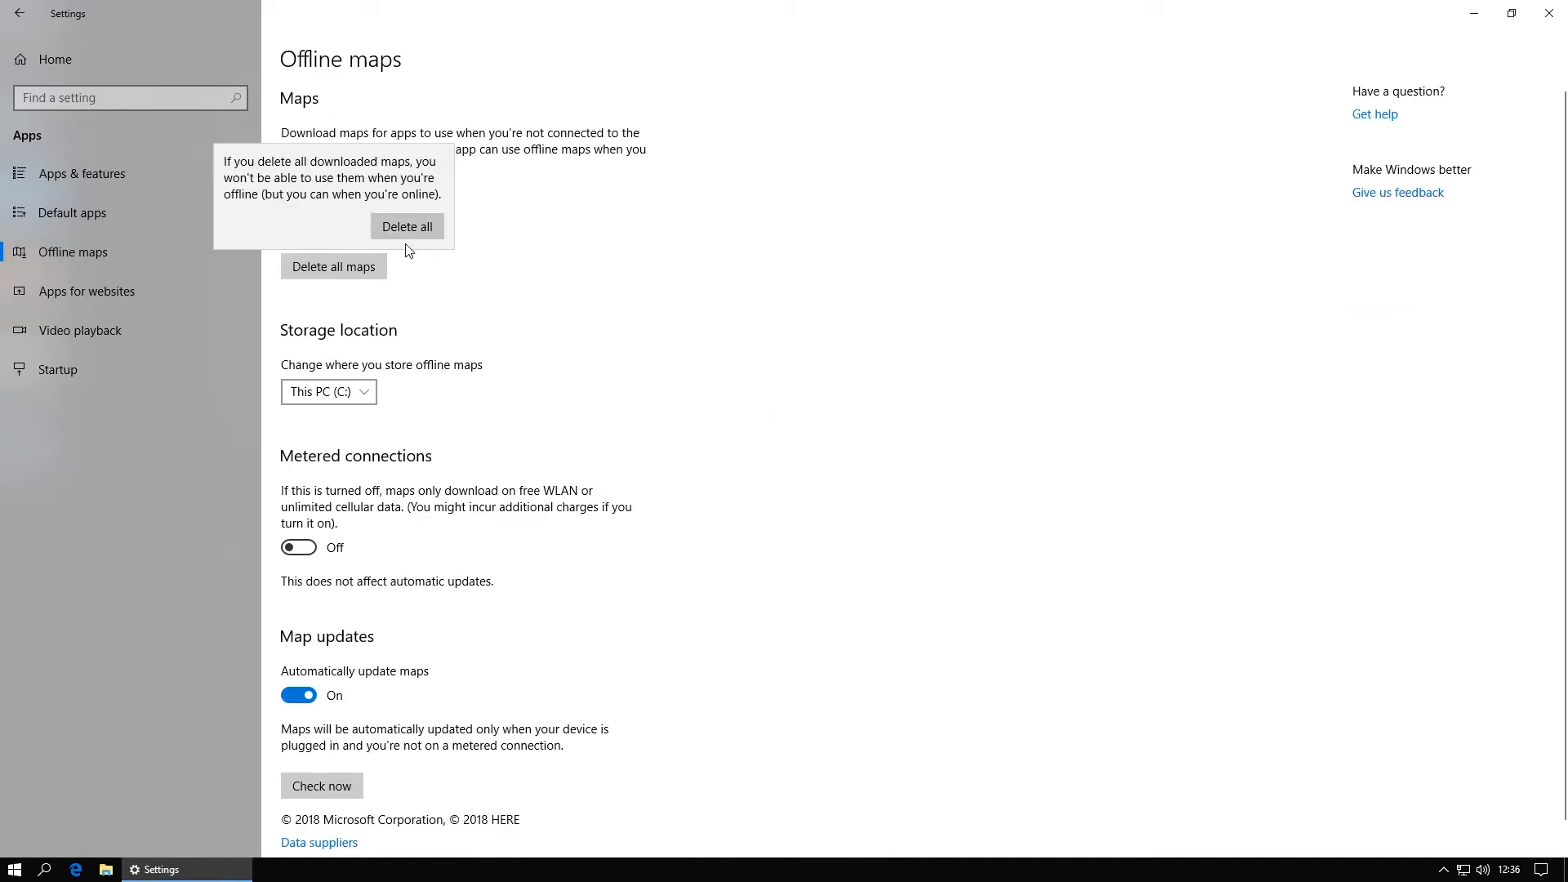
left_click(407, 227)
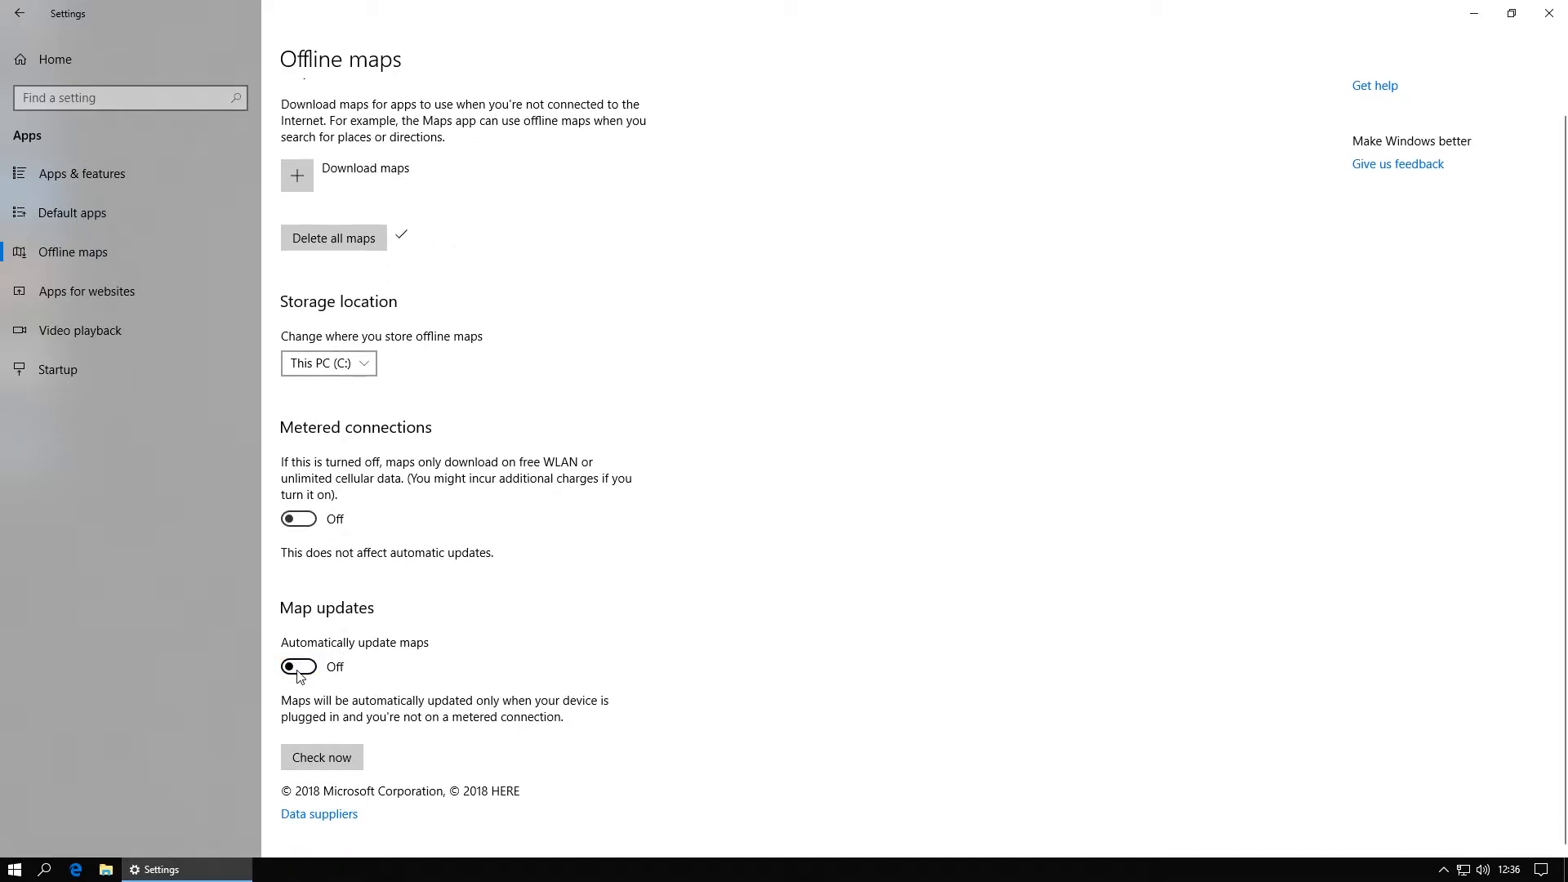
Step: Turn off both Maps associations with websites, and check the video playback and startup app settings
left_click(108, 296)
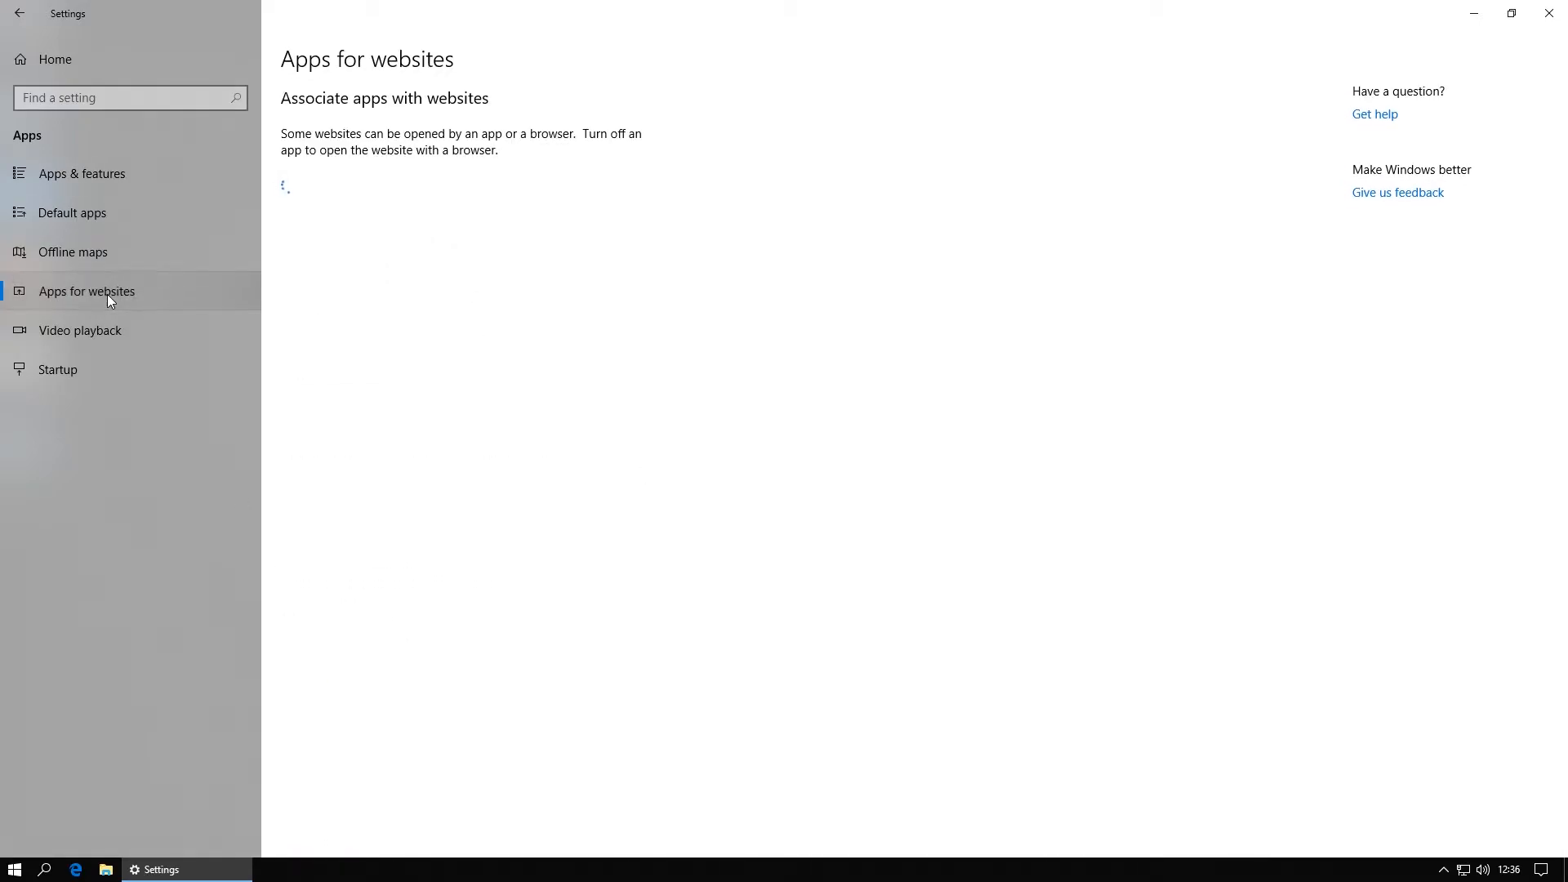
left_click(597, 186)
left_click(608, 237)
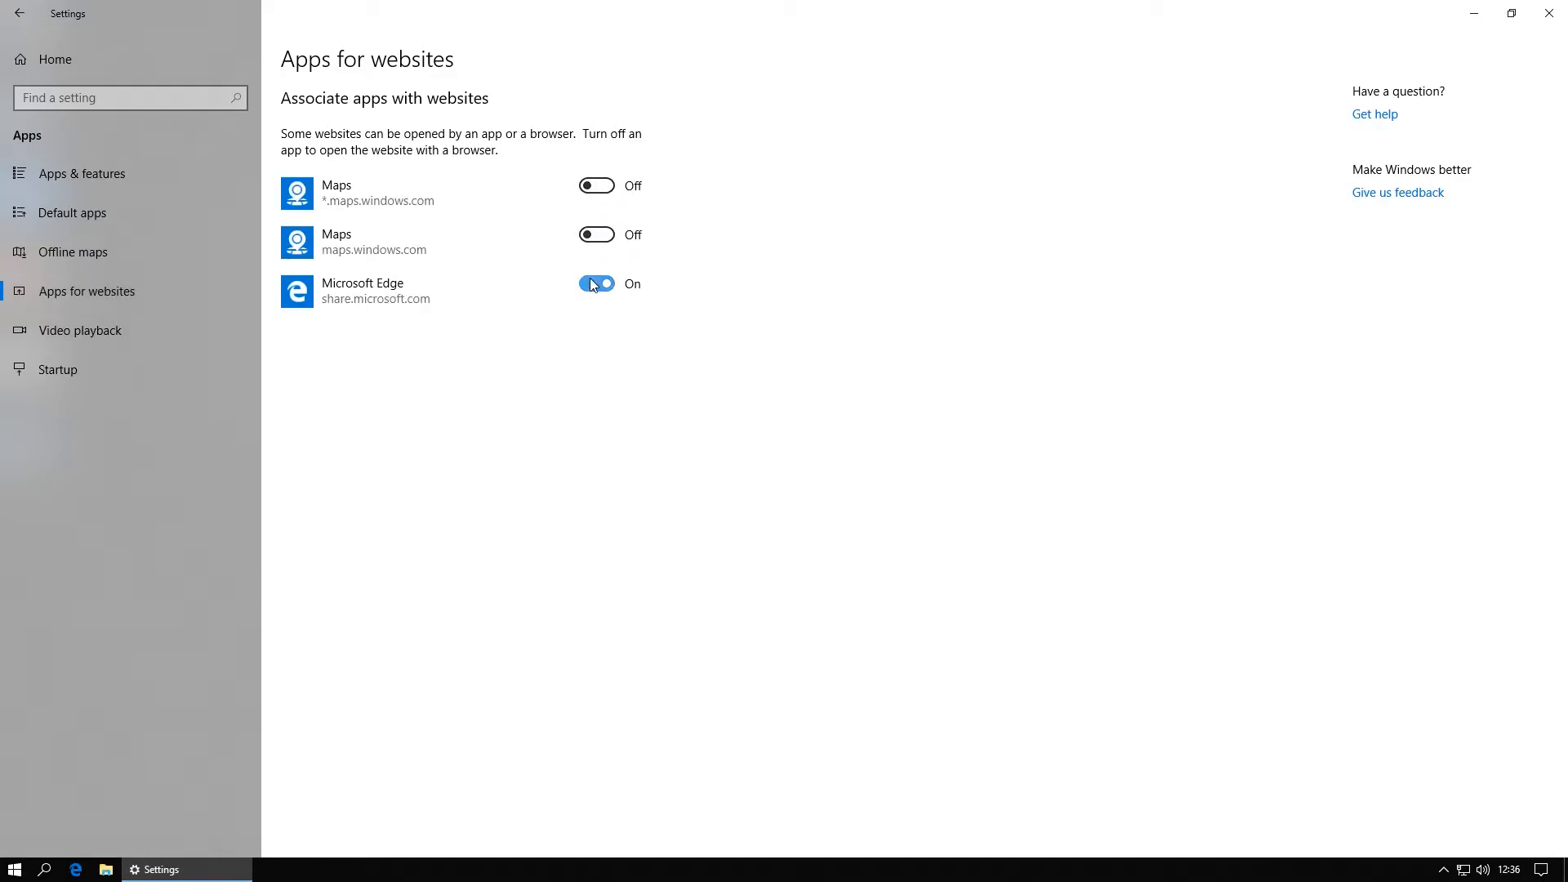
left_click(95, 330)
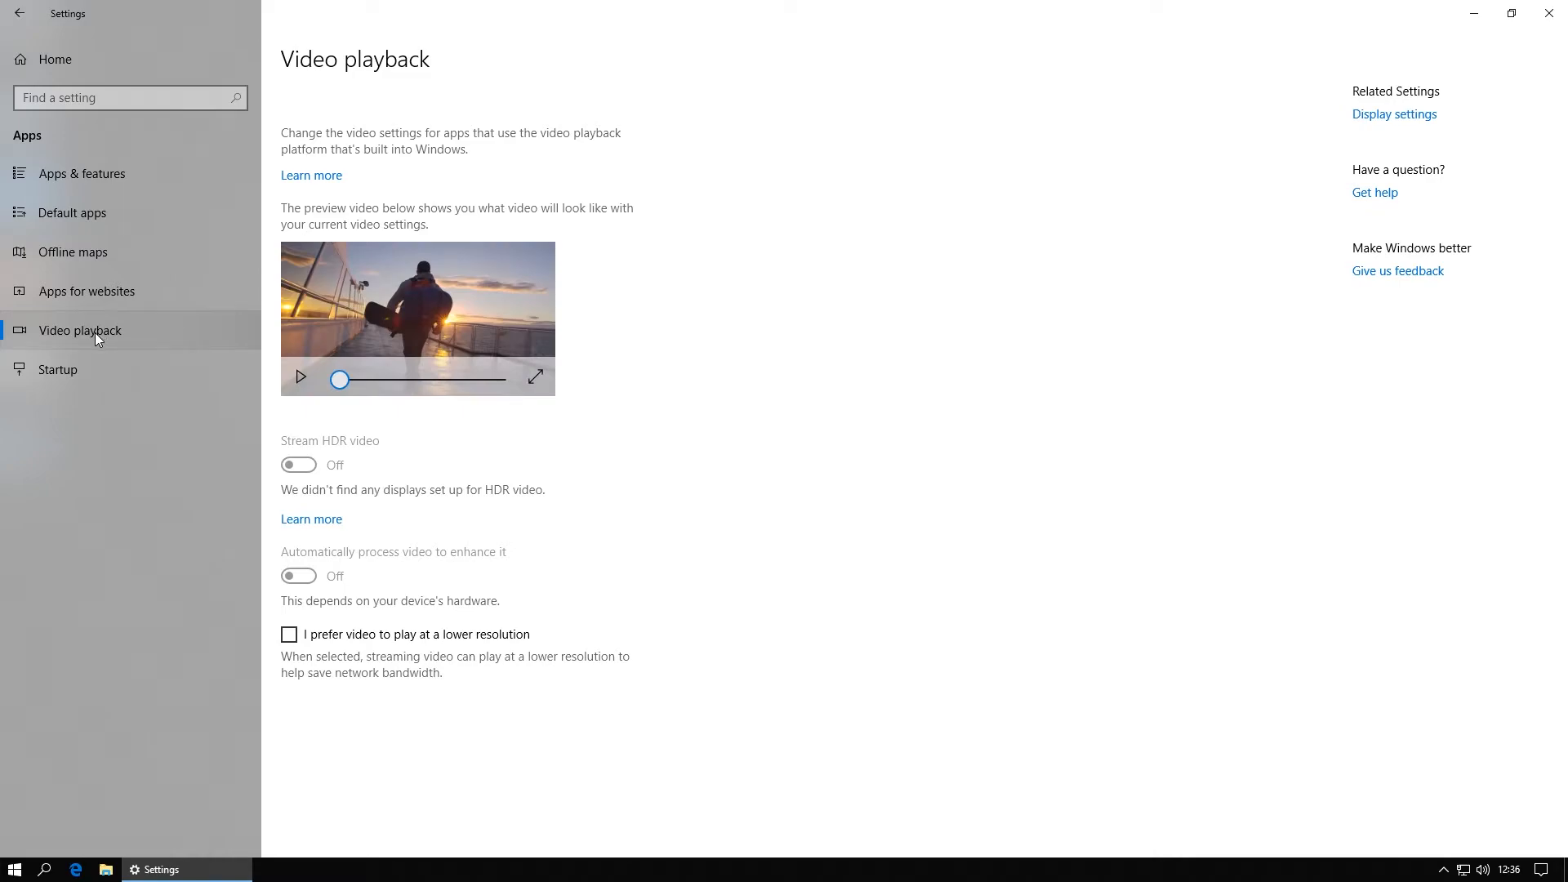
left_click(85, 375)
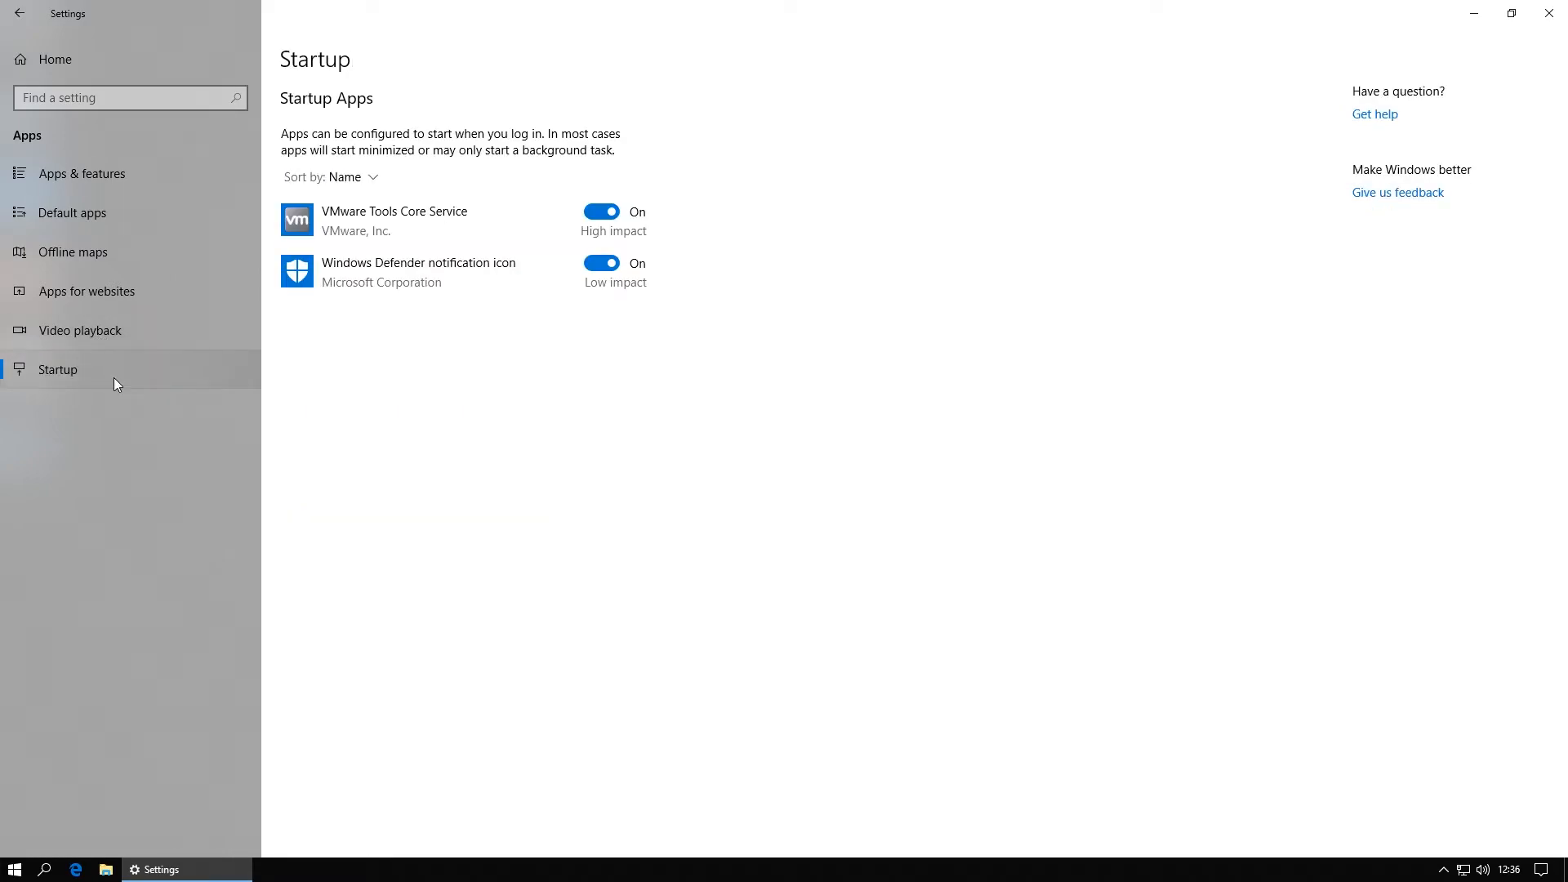
Step: In the account sign-in options, turn off using sign-in info to finish device setup and reopen apps after an update or restart
left_click(54, 62)
left_click(615, 310)
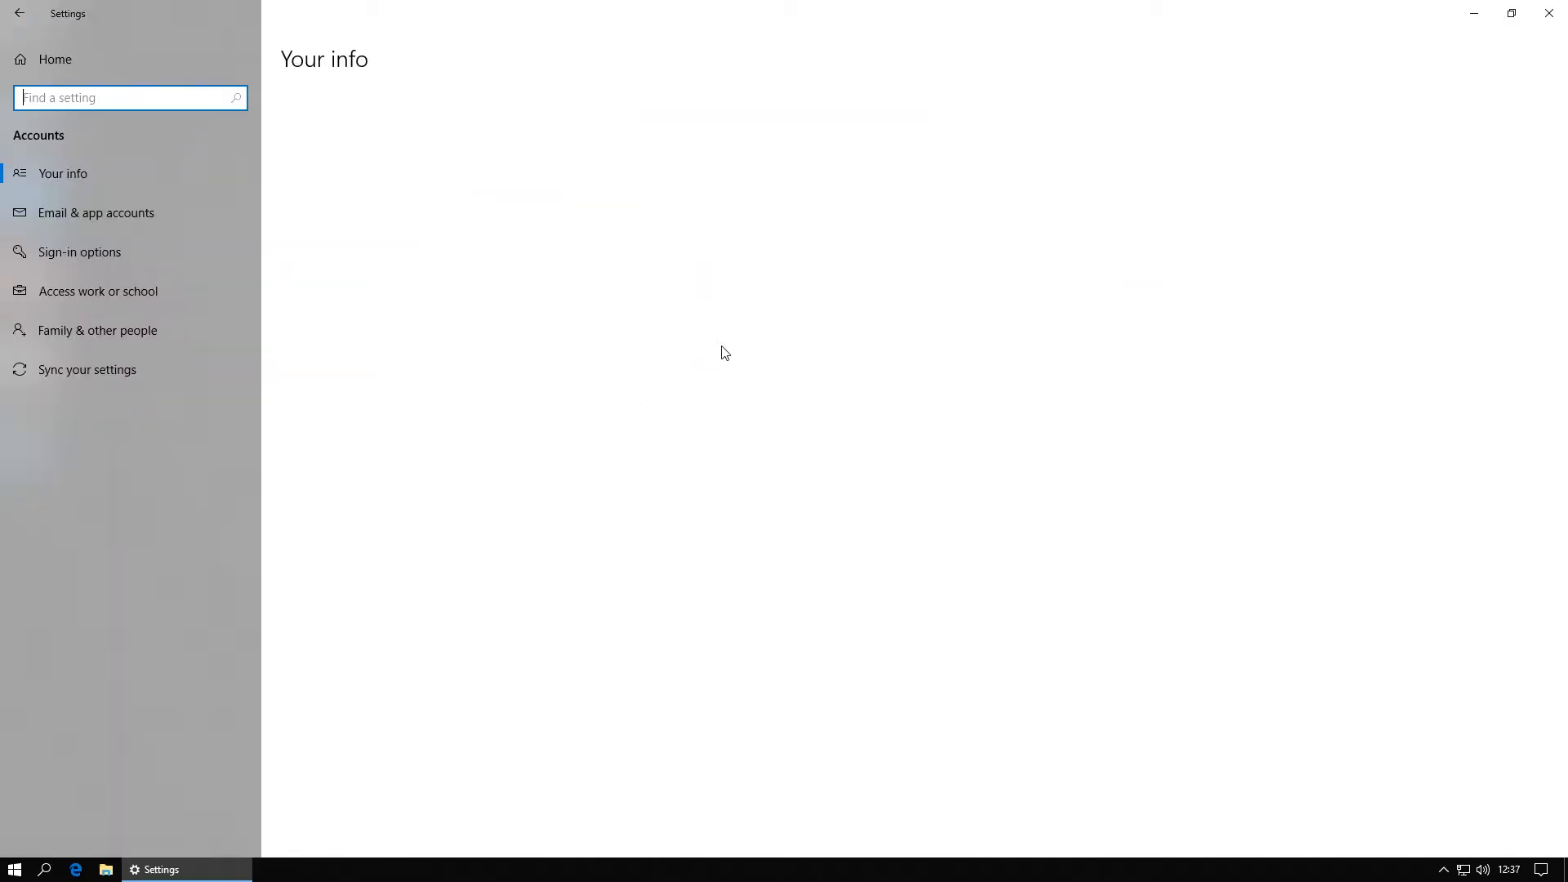
left_click(97, 218)
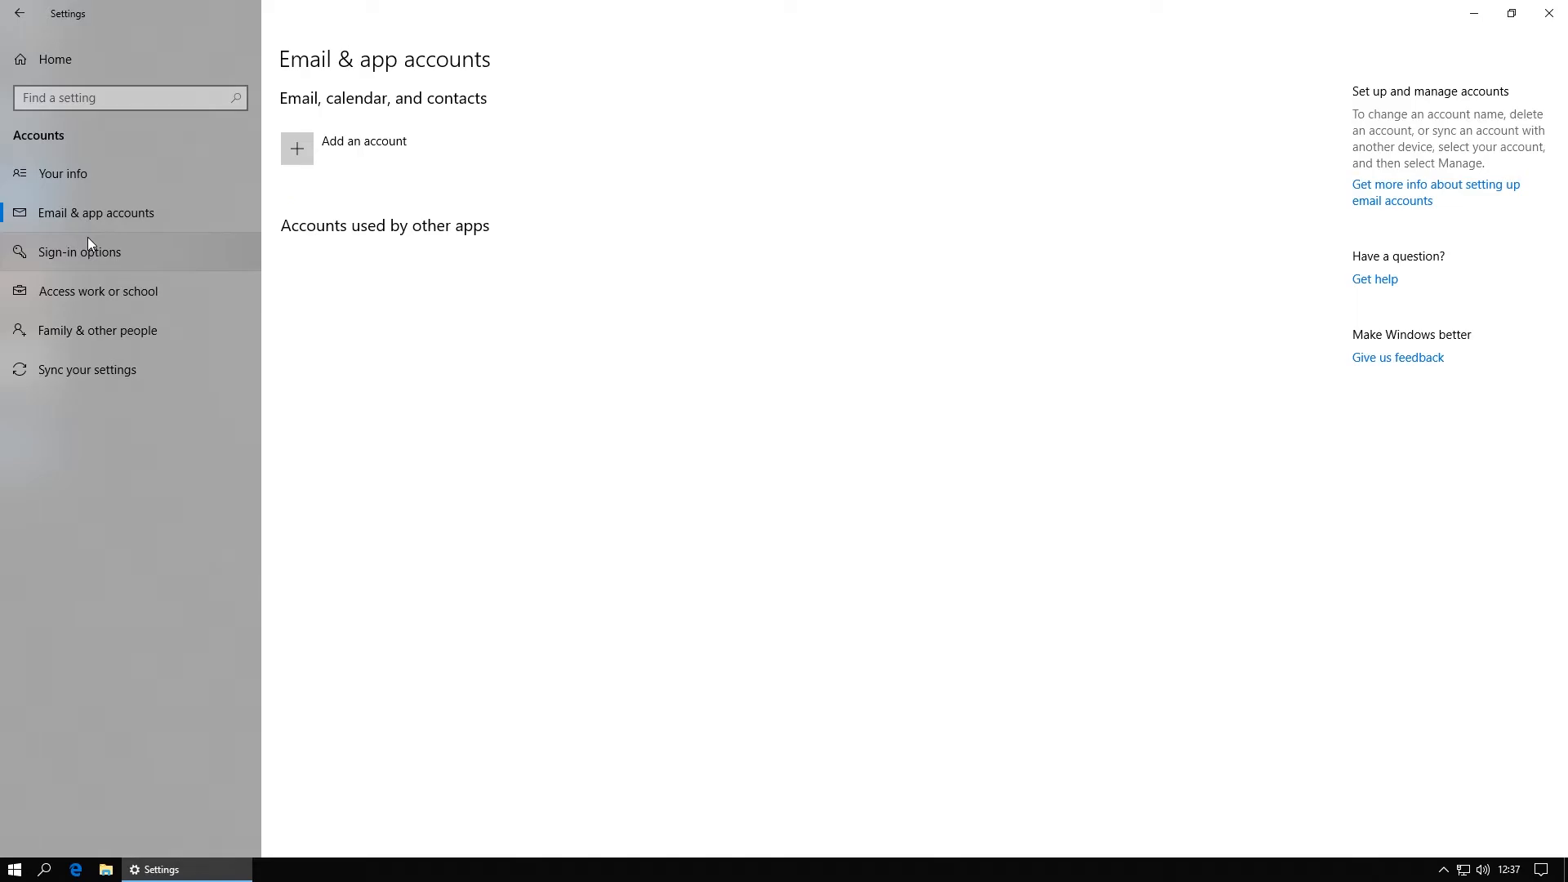
left_click(98, 247)
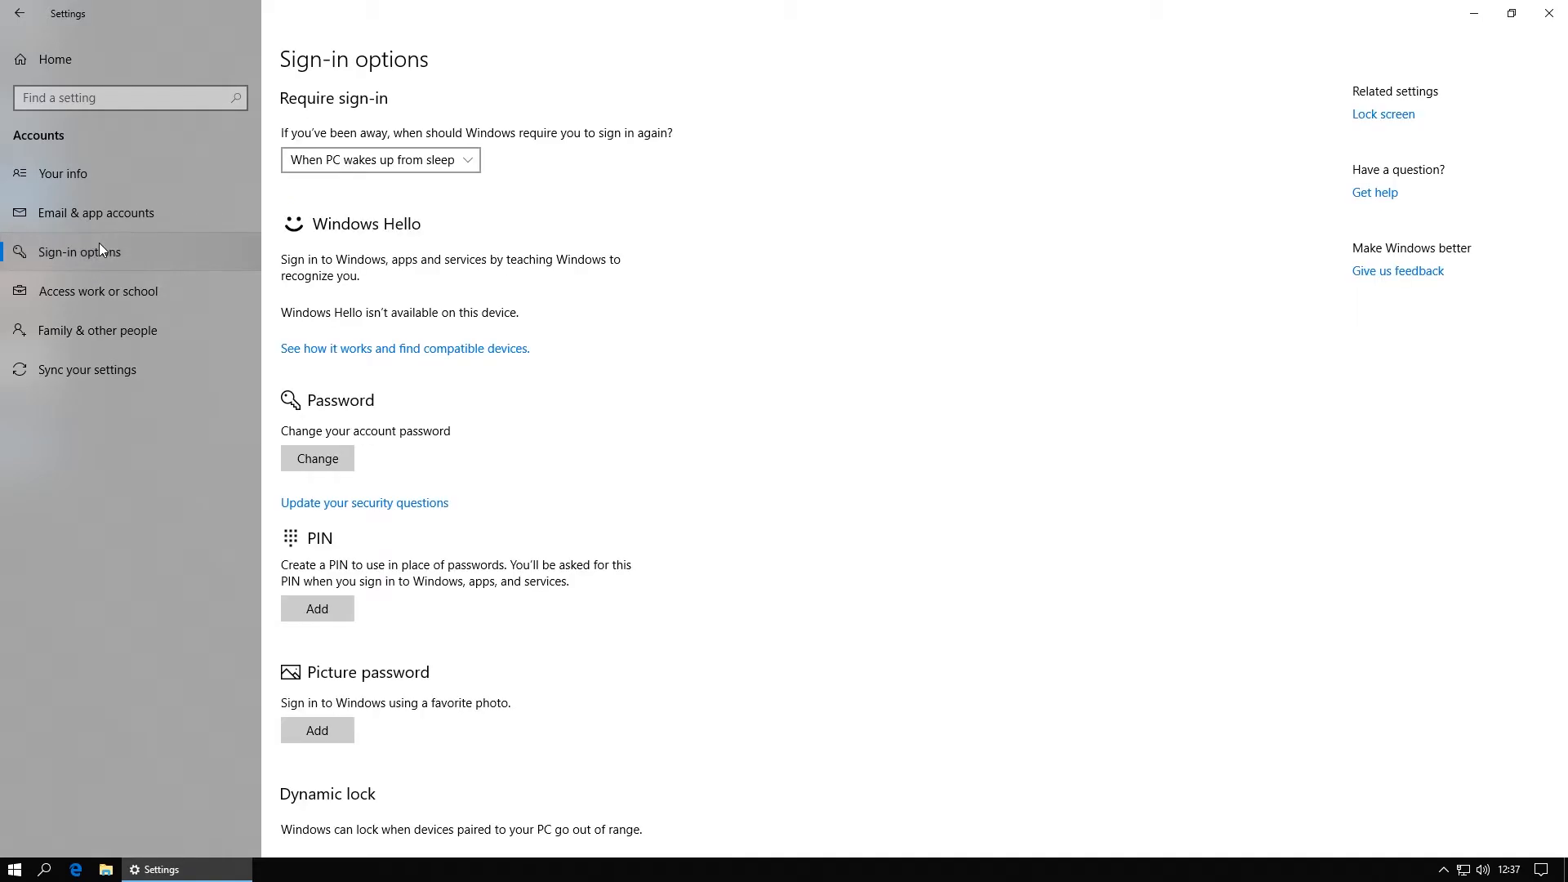
scroll(790, 438, "down", 5)
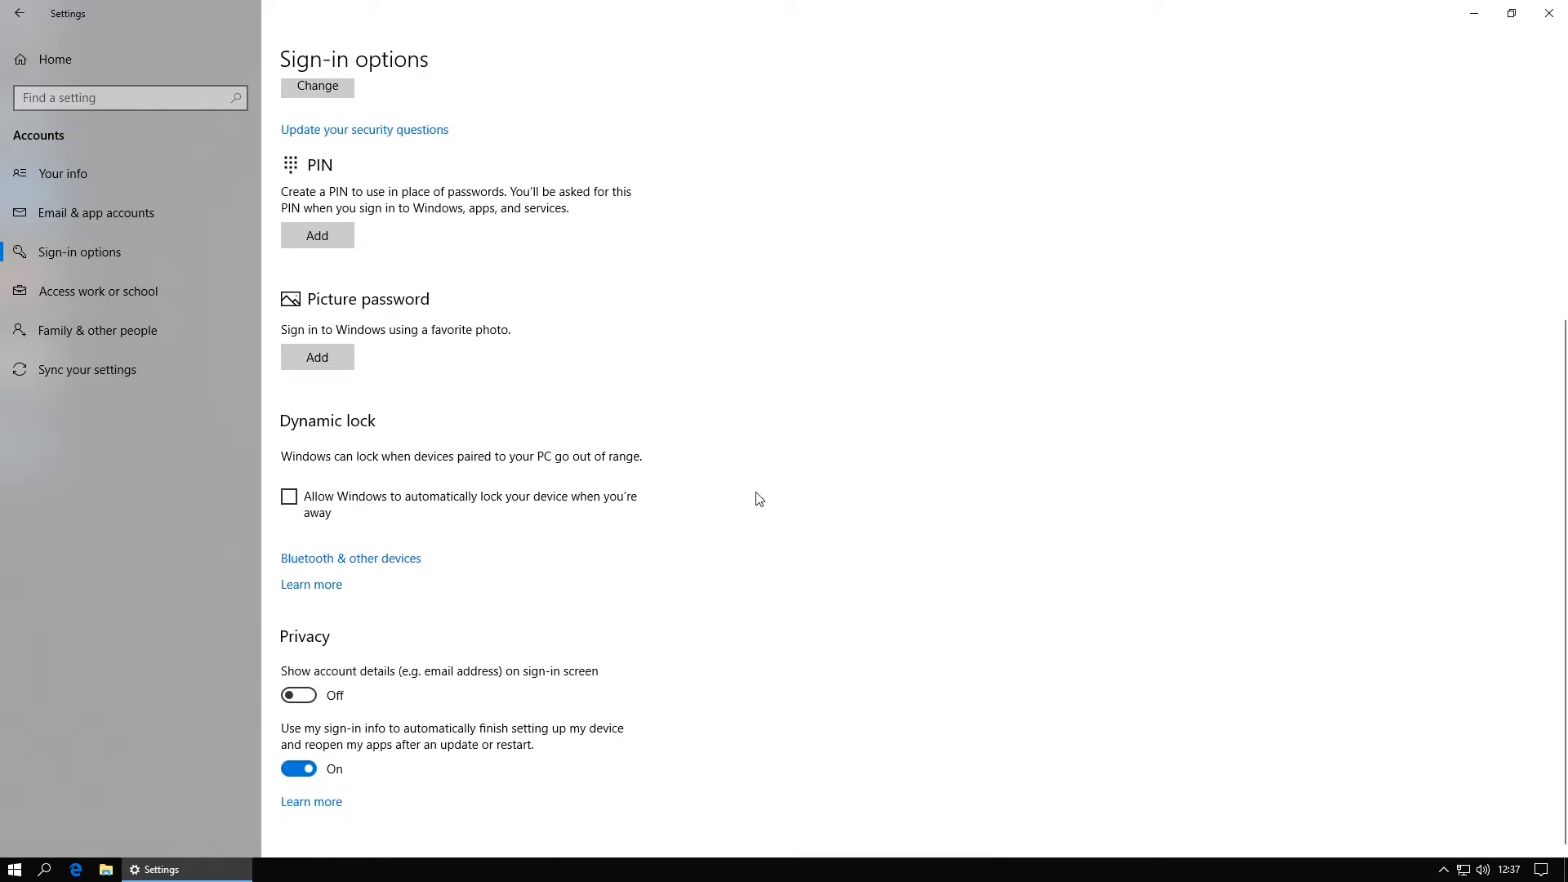
left_click(308, 771)
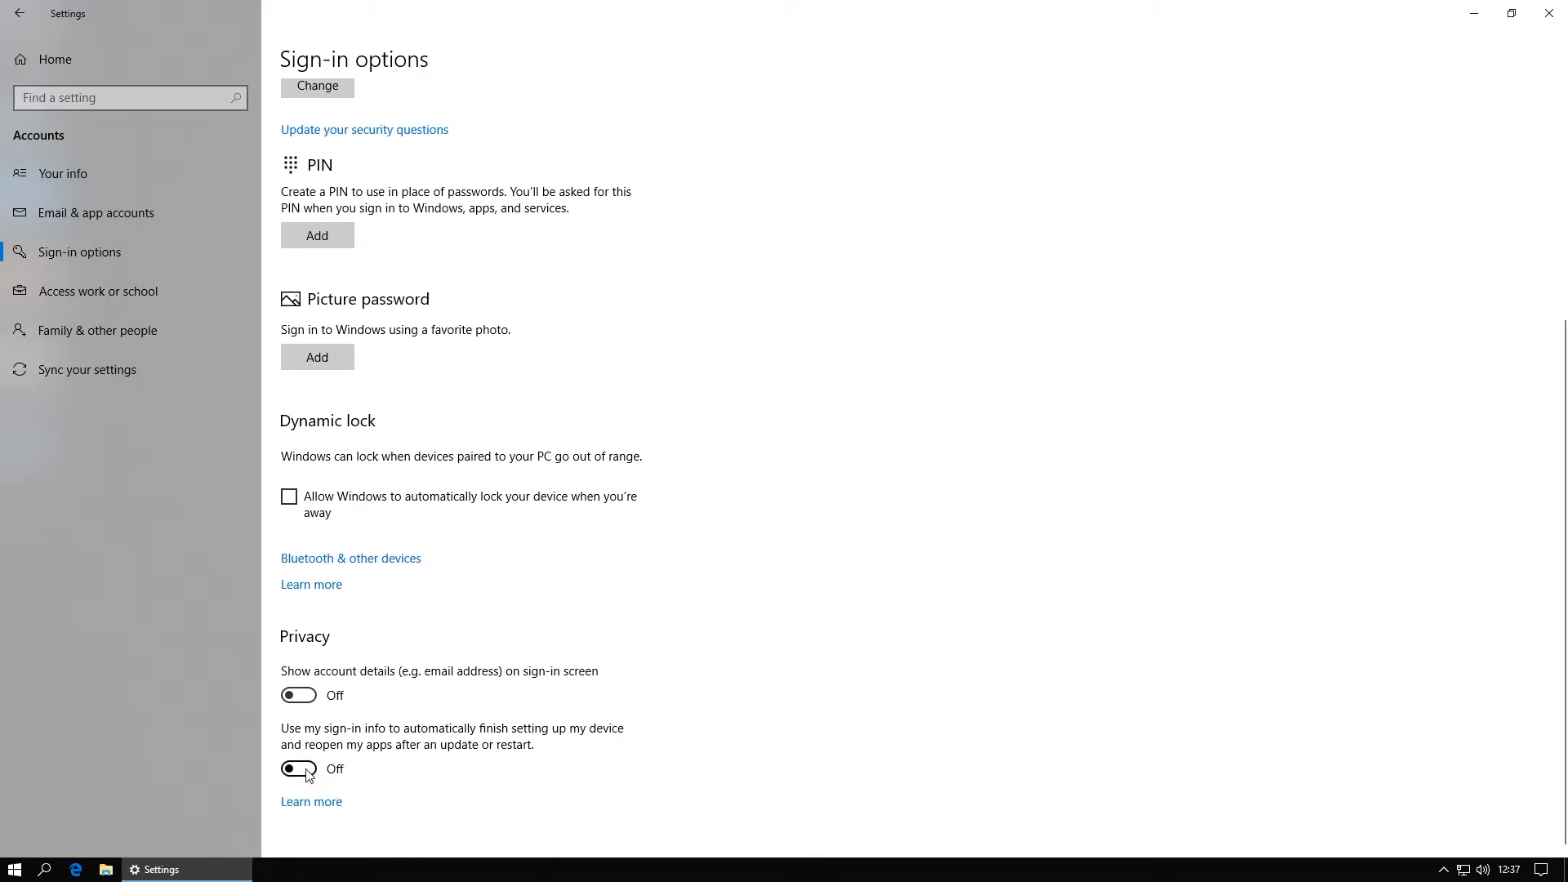
Step: Review the account settings for work or school access, family and other people, and syncing
left_click(87, 303)
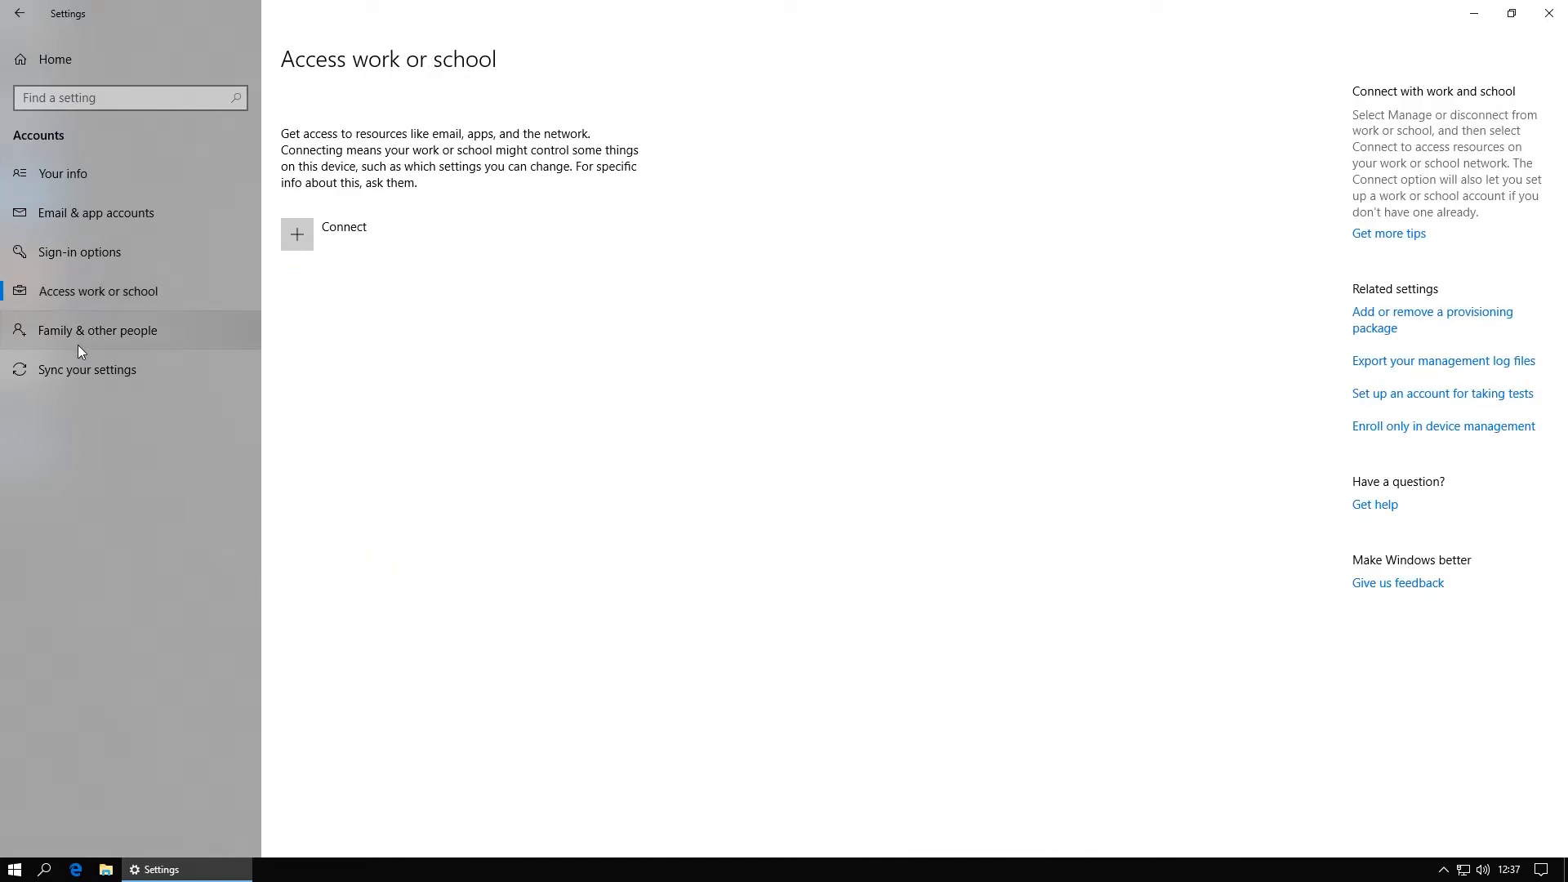
left_click(81, 333)
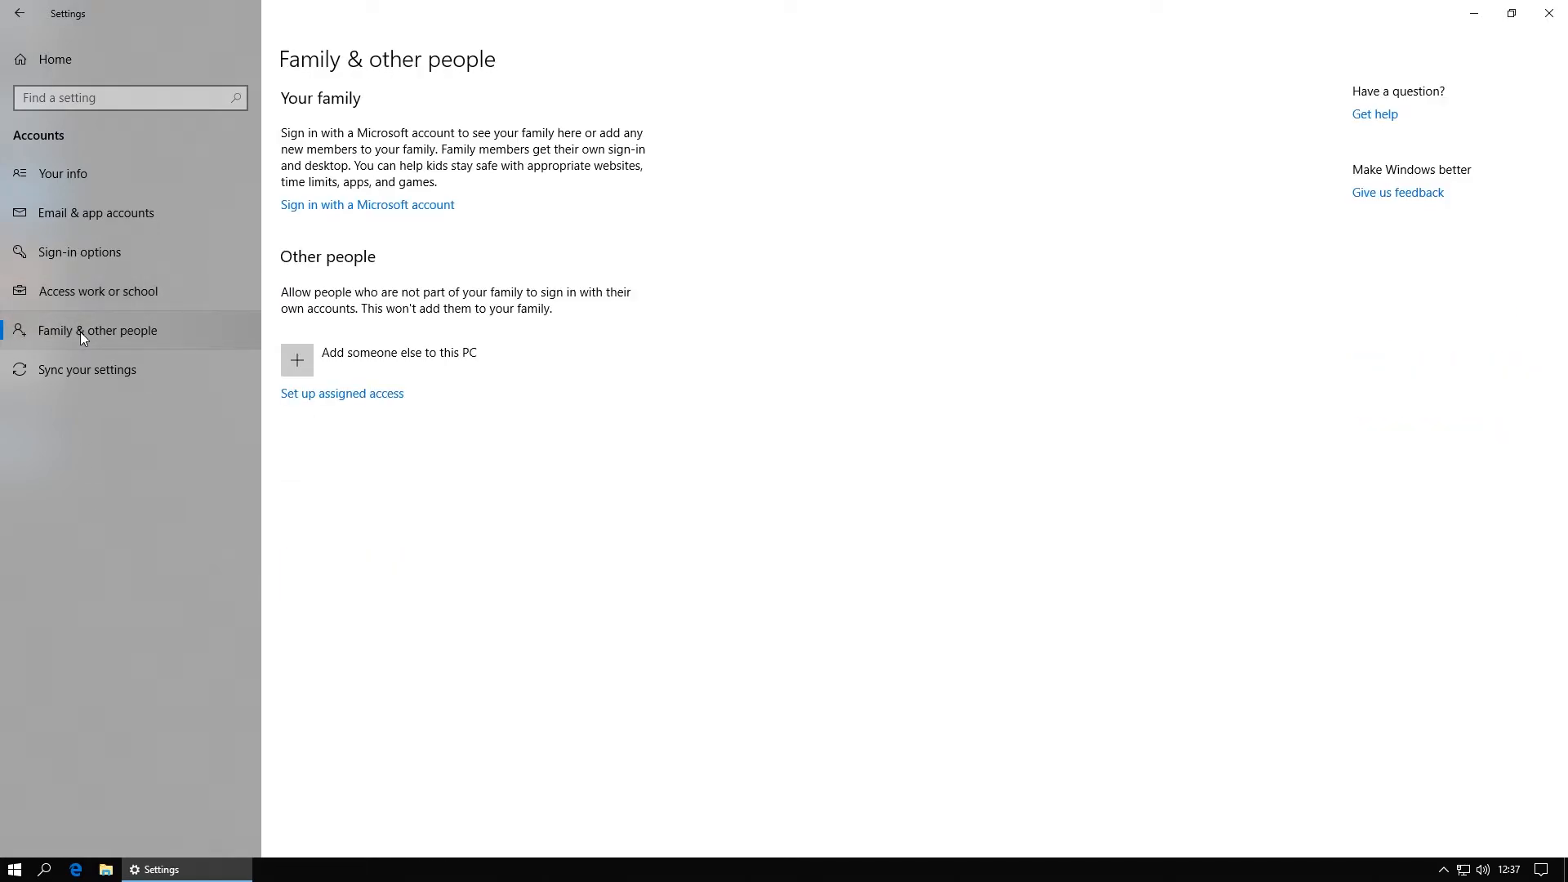
left_click(69, 369)
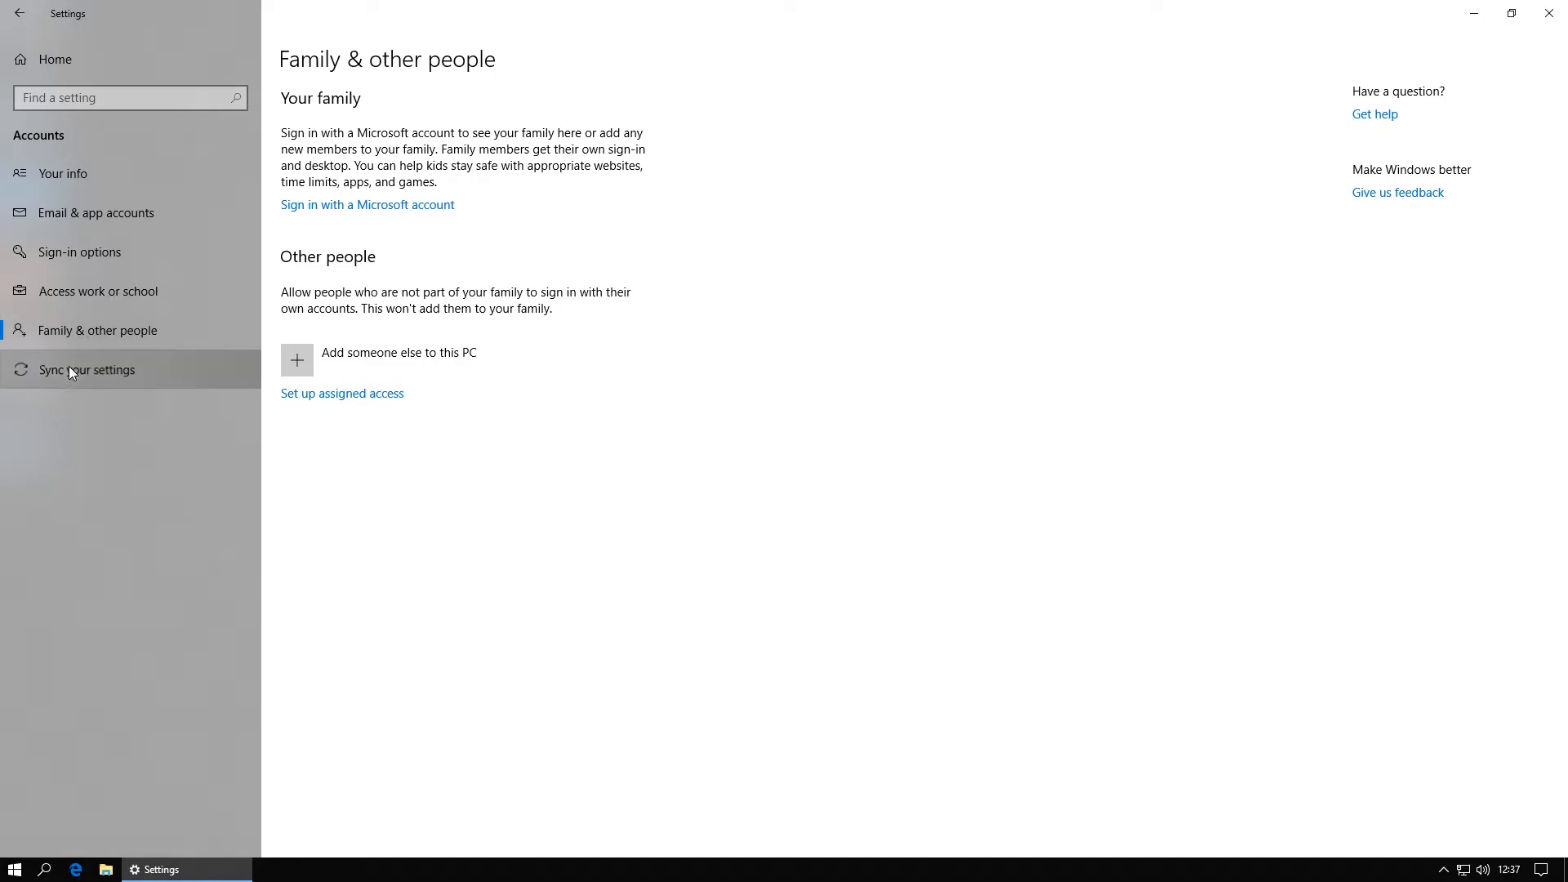
Step: Turn off setting the time automatically in the date and time settings
left_click(69, 72)
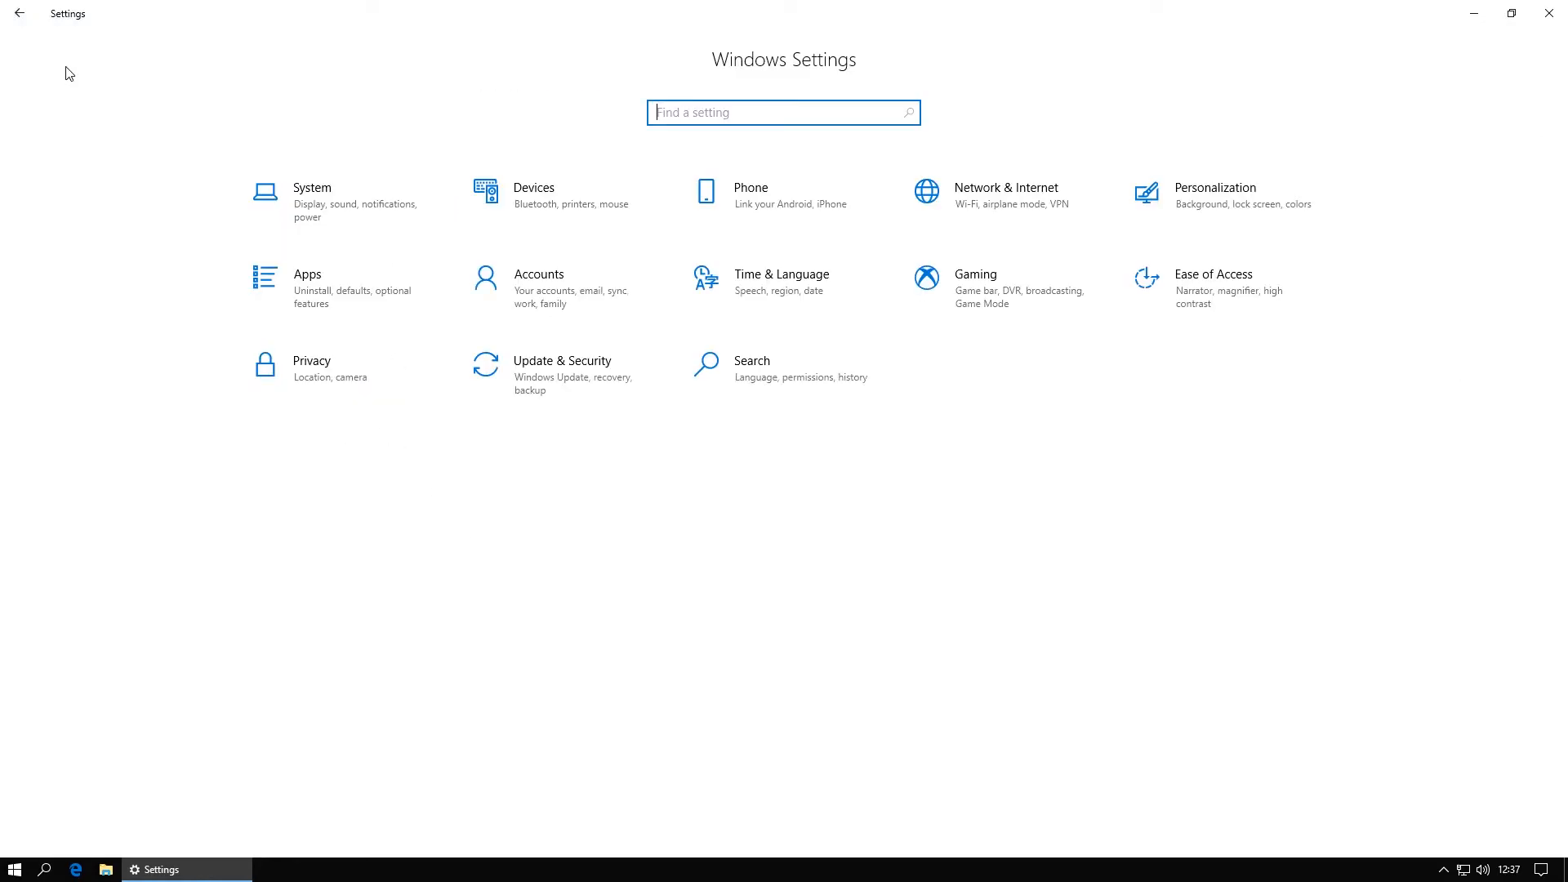
left_click(812, 306)
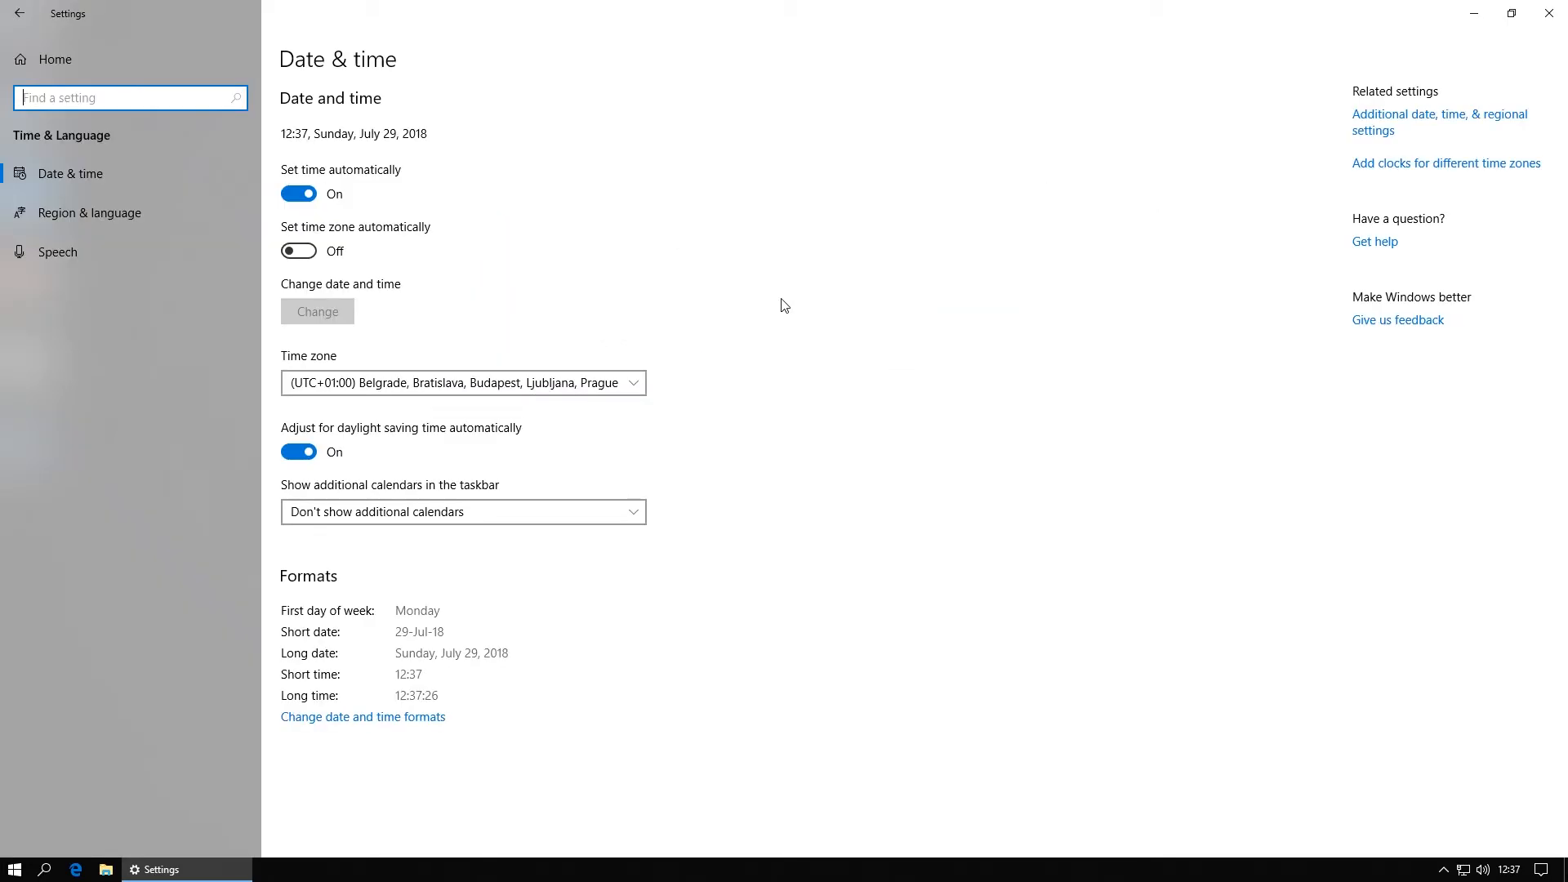
left_click(307, 196)
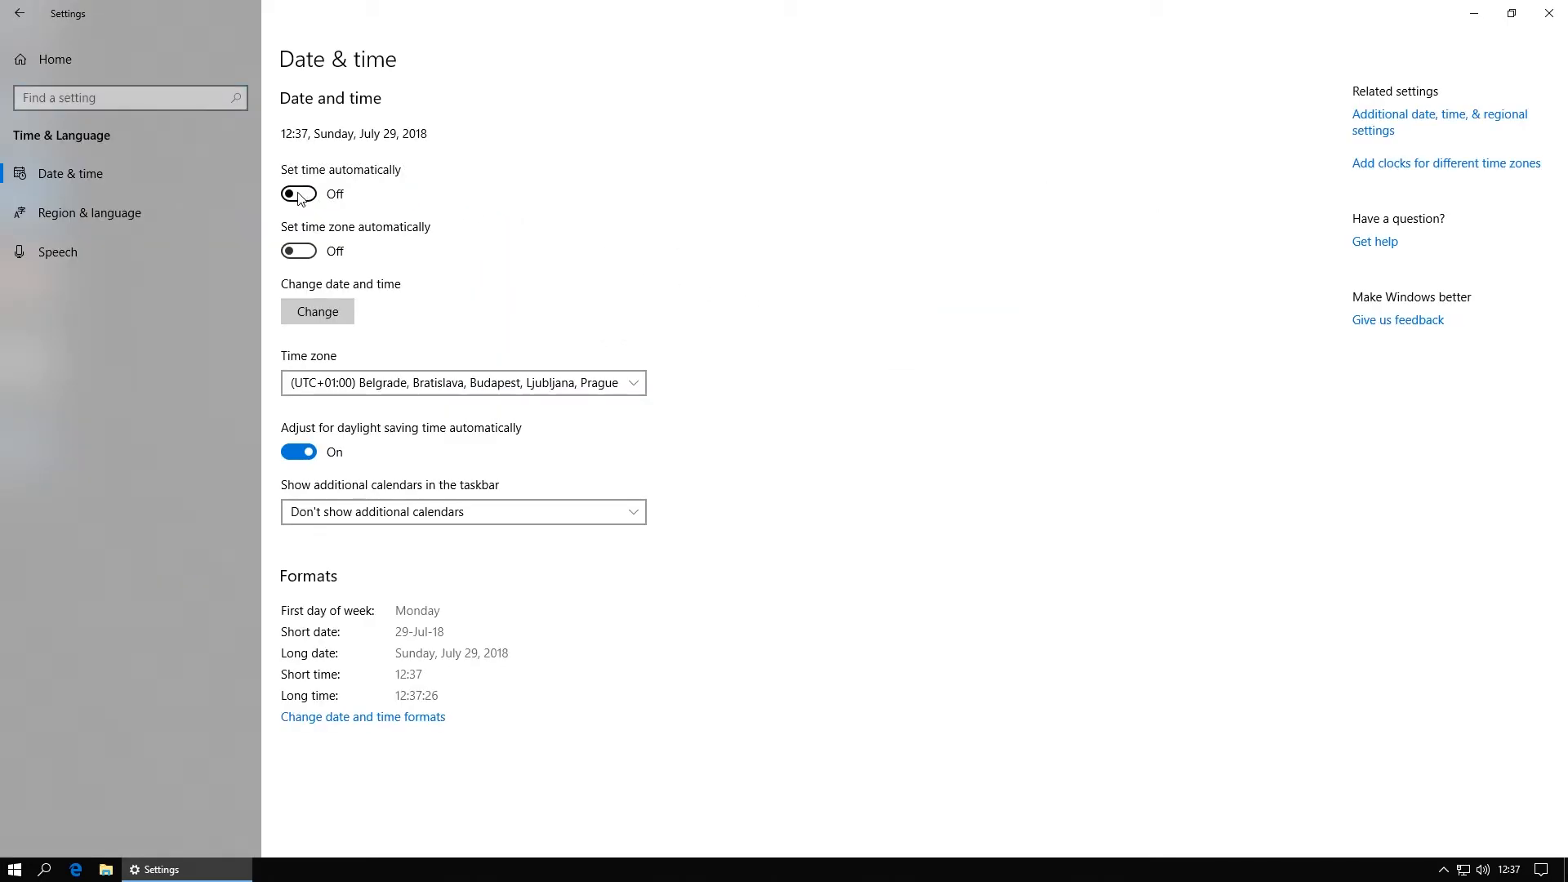
Step: Turn off Game bar recording and broadcasting, and disable opening Game bar with the controller button
left_click(41, 60)
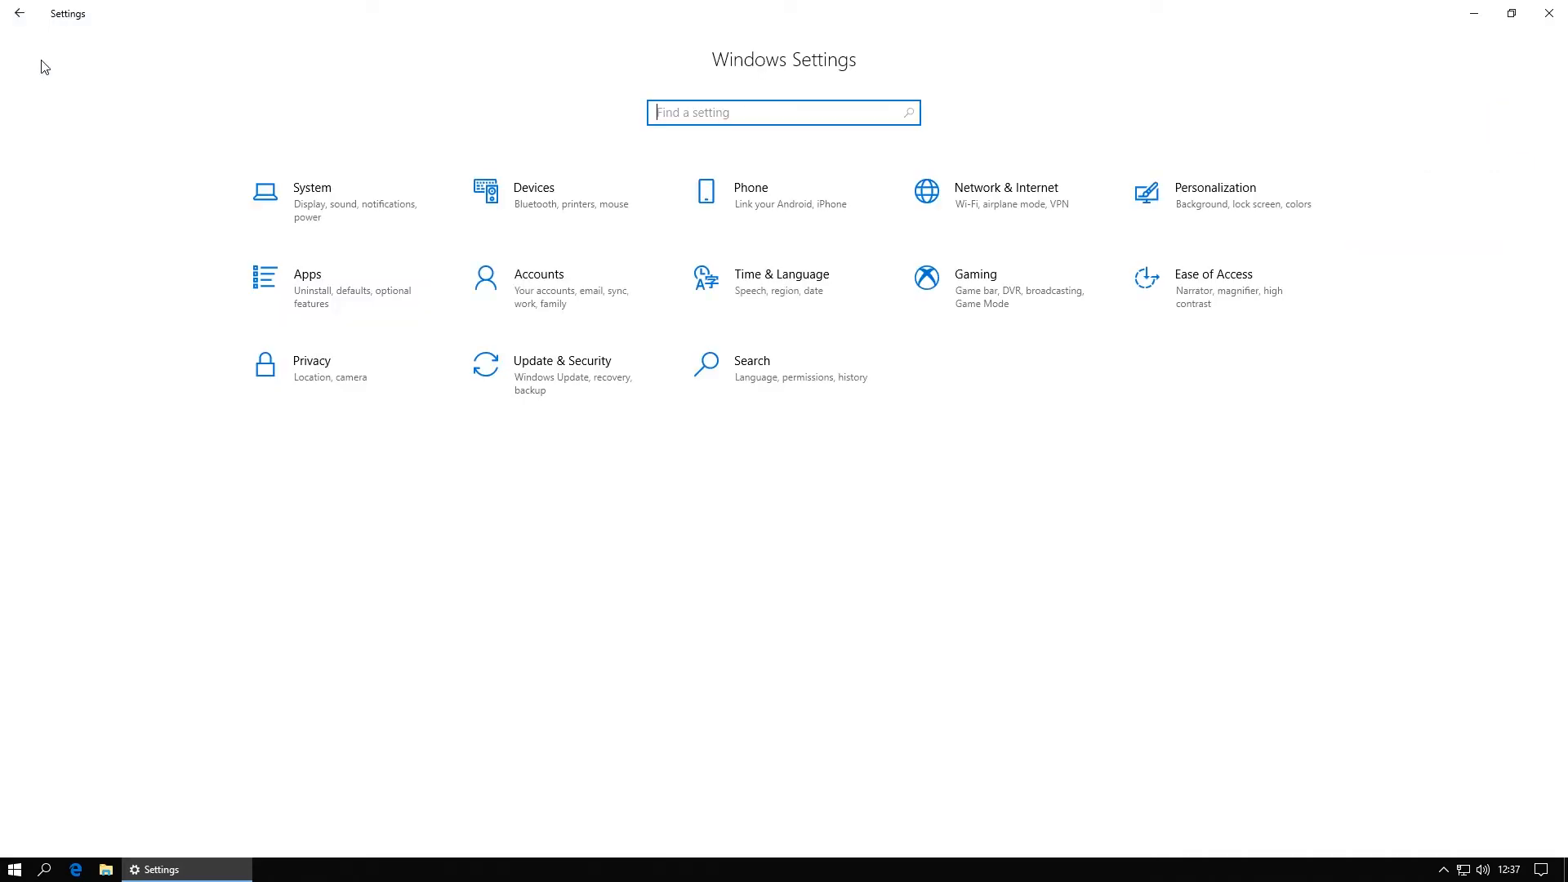
left_click(1019, 288)
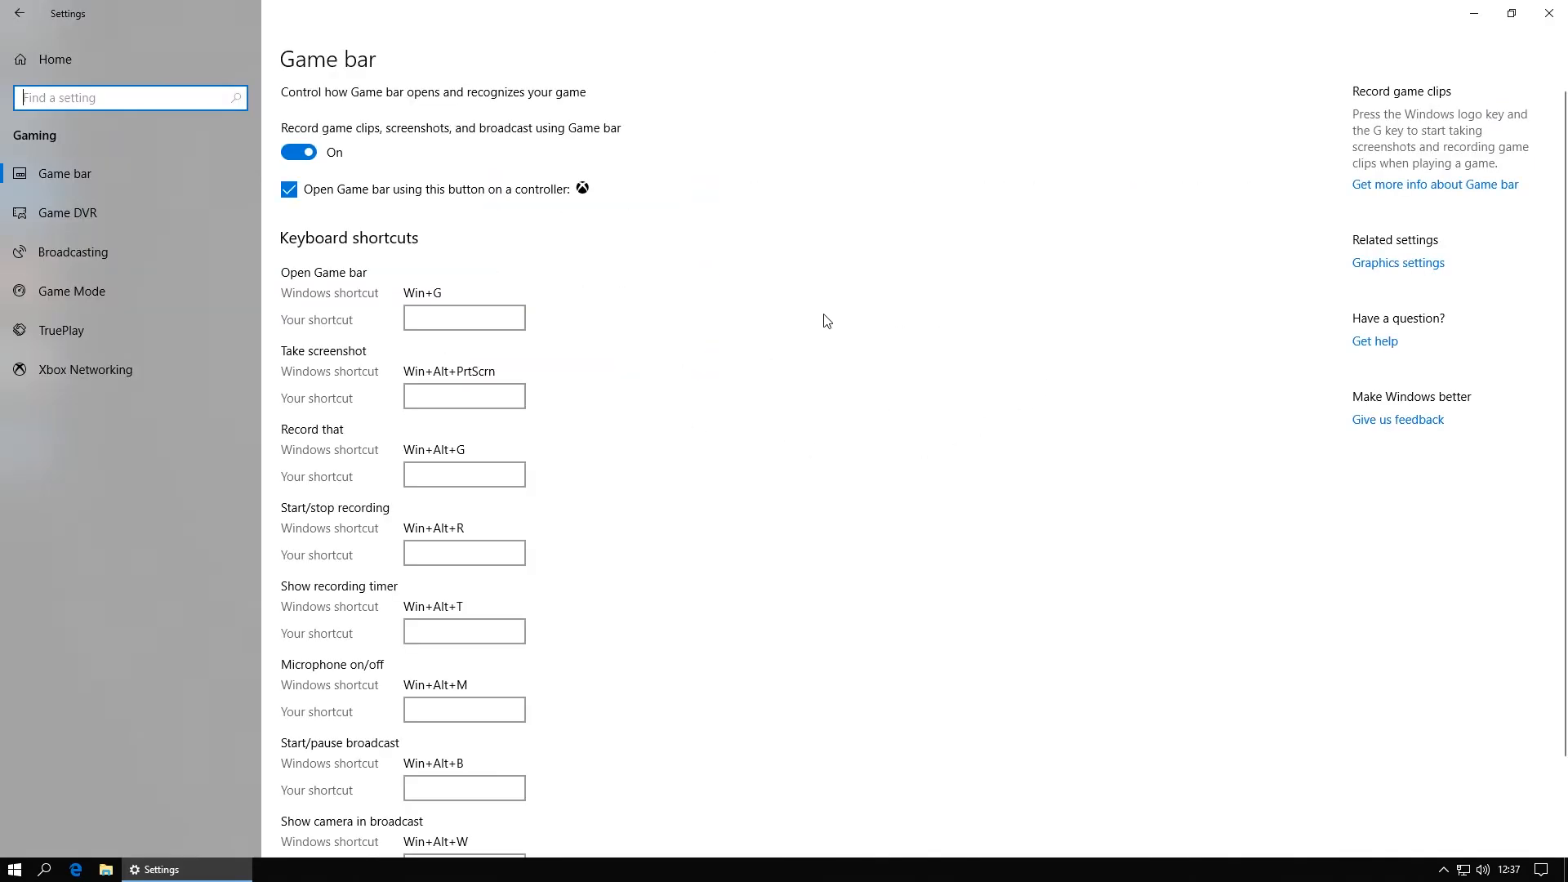
left_click(289, 190)
left_click(304, 155)
scroll(574, 518, "down", 3)
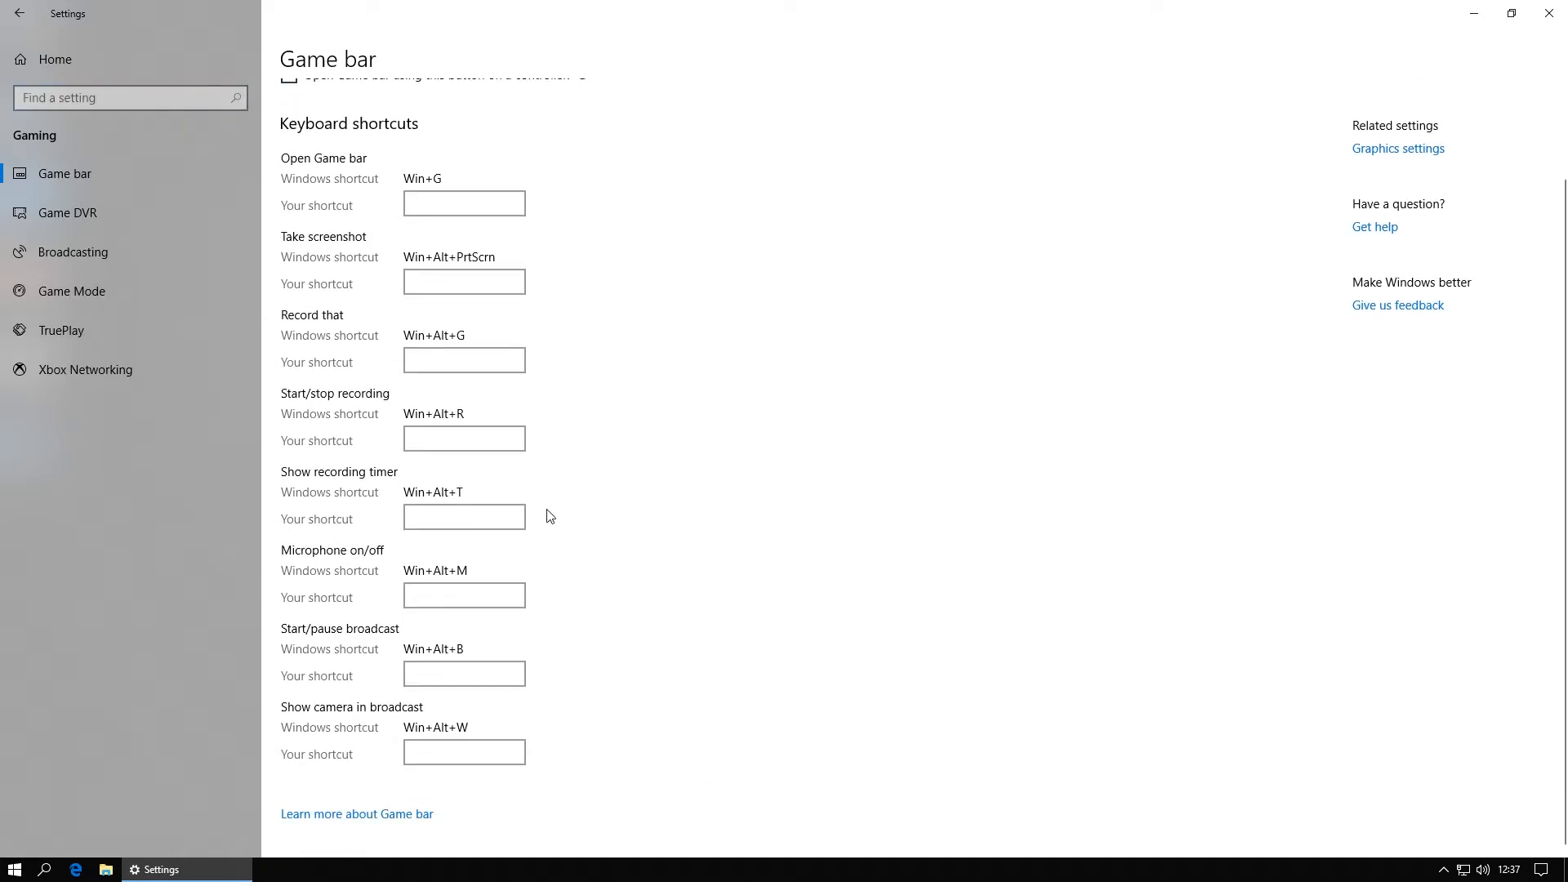
Step: Review the Game DVR, Broadcasting, Game Mode, TruePlay and Xbox Networking settings
left_click(95, 208)
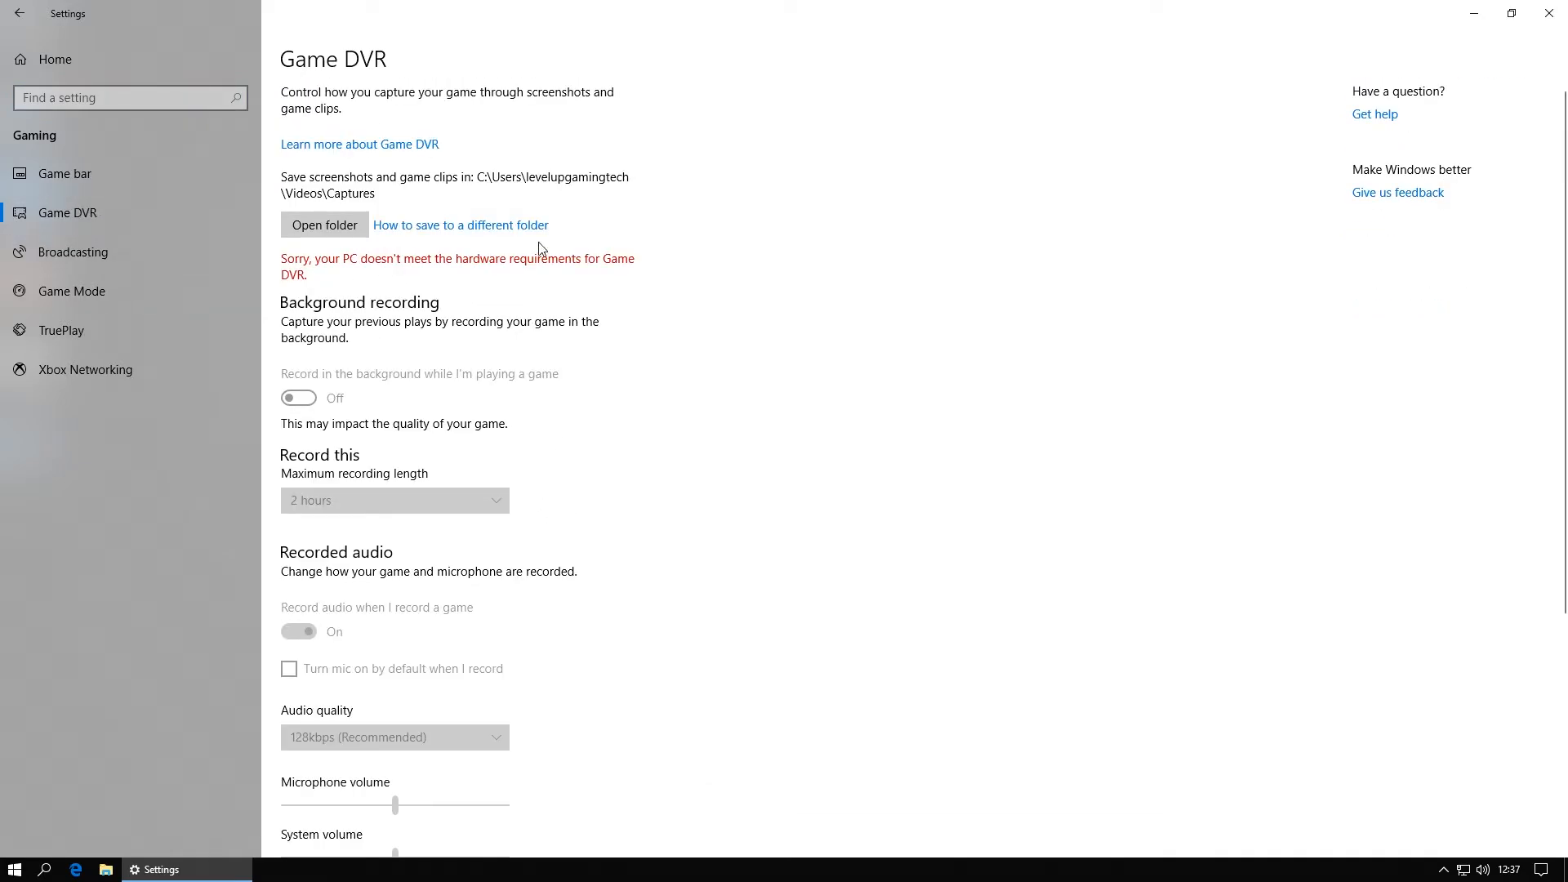
scroll(564, 522, "down", 5)
left_click(110, 255)
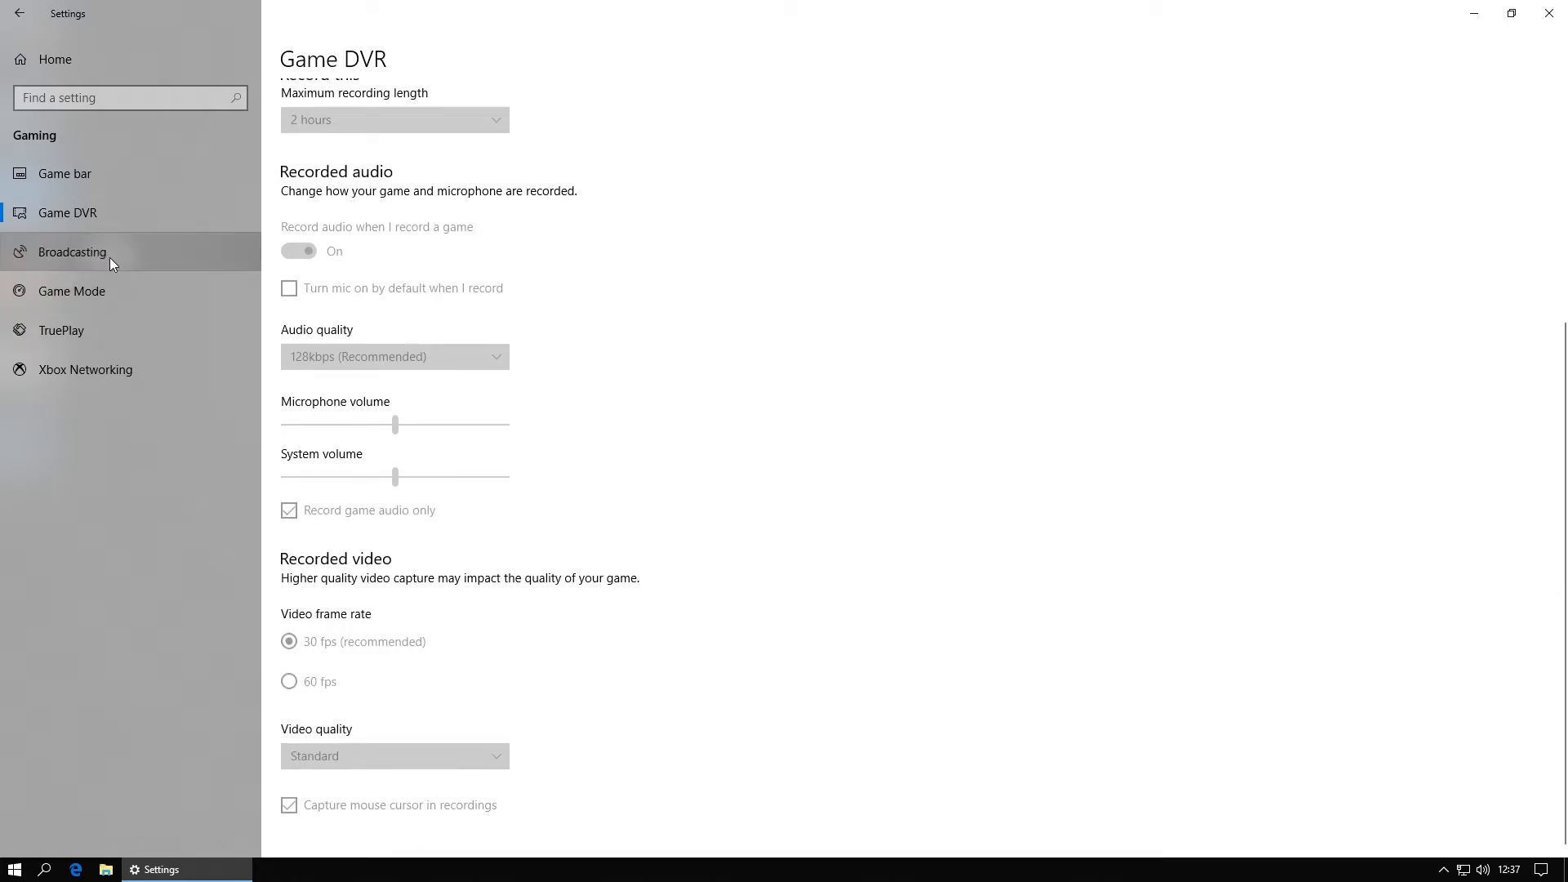
scroll(683, 535, "down", 1)
left_click(91, 292)
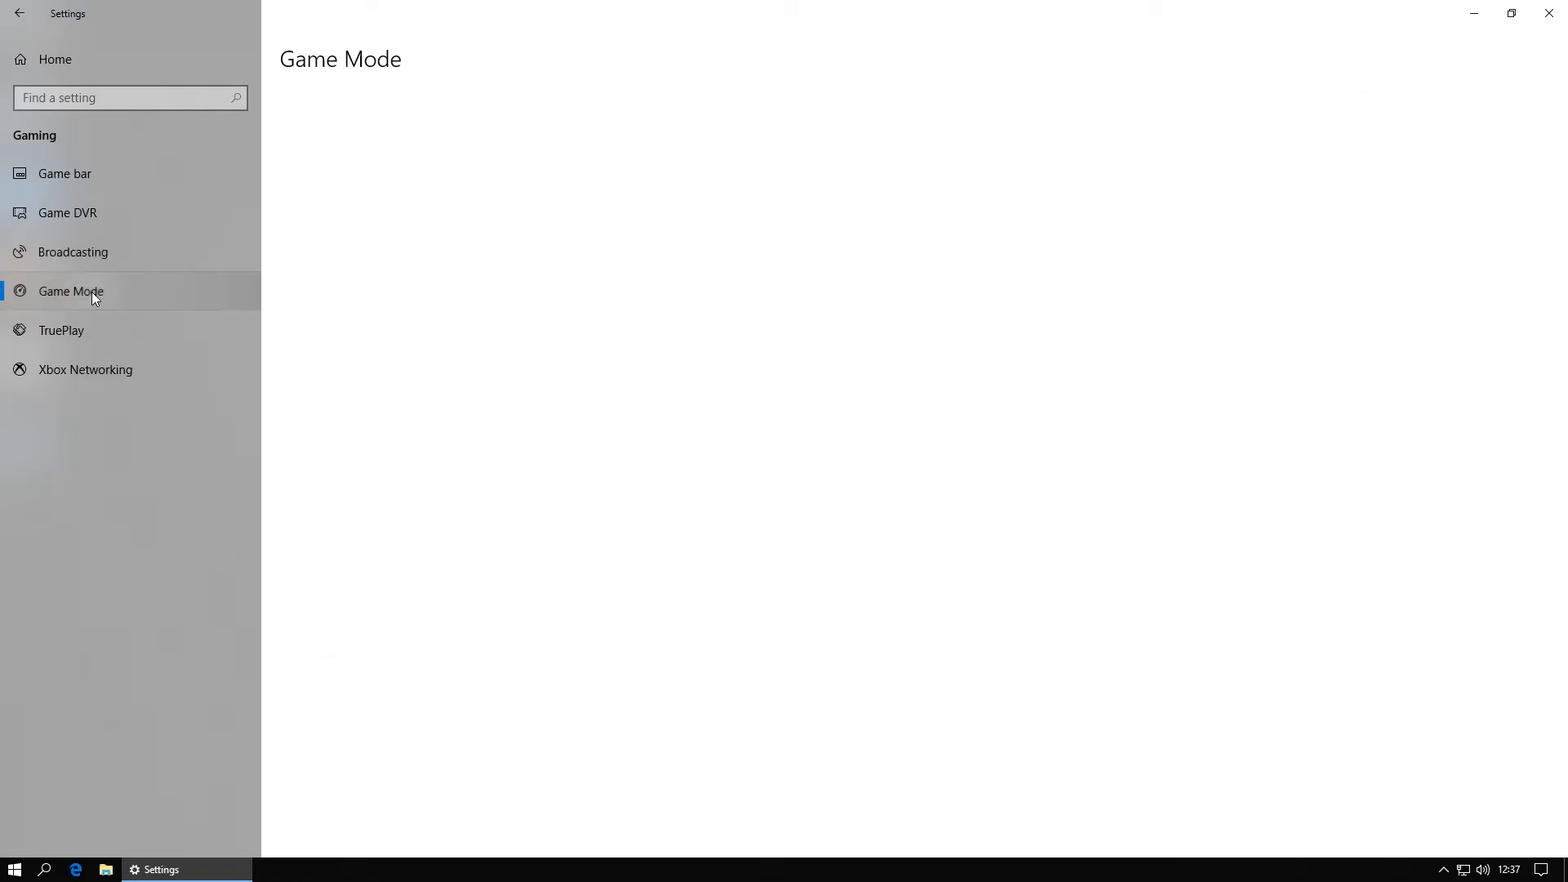
left_click(70, 329)
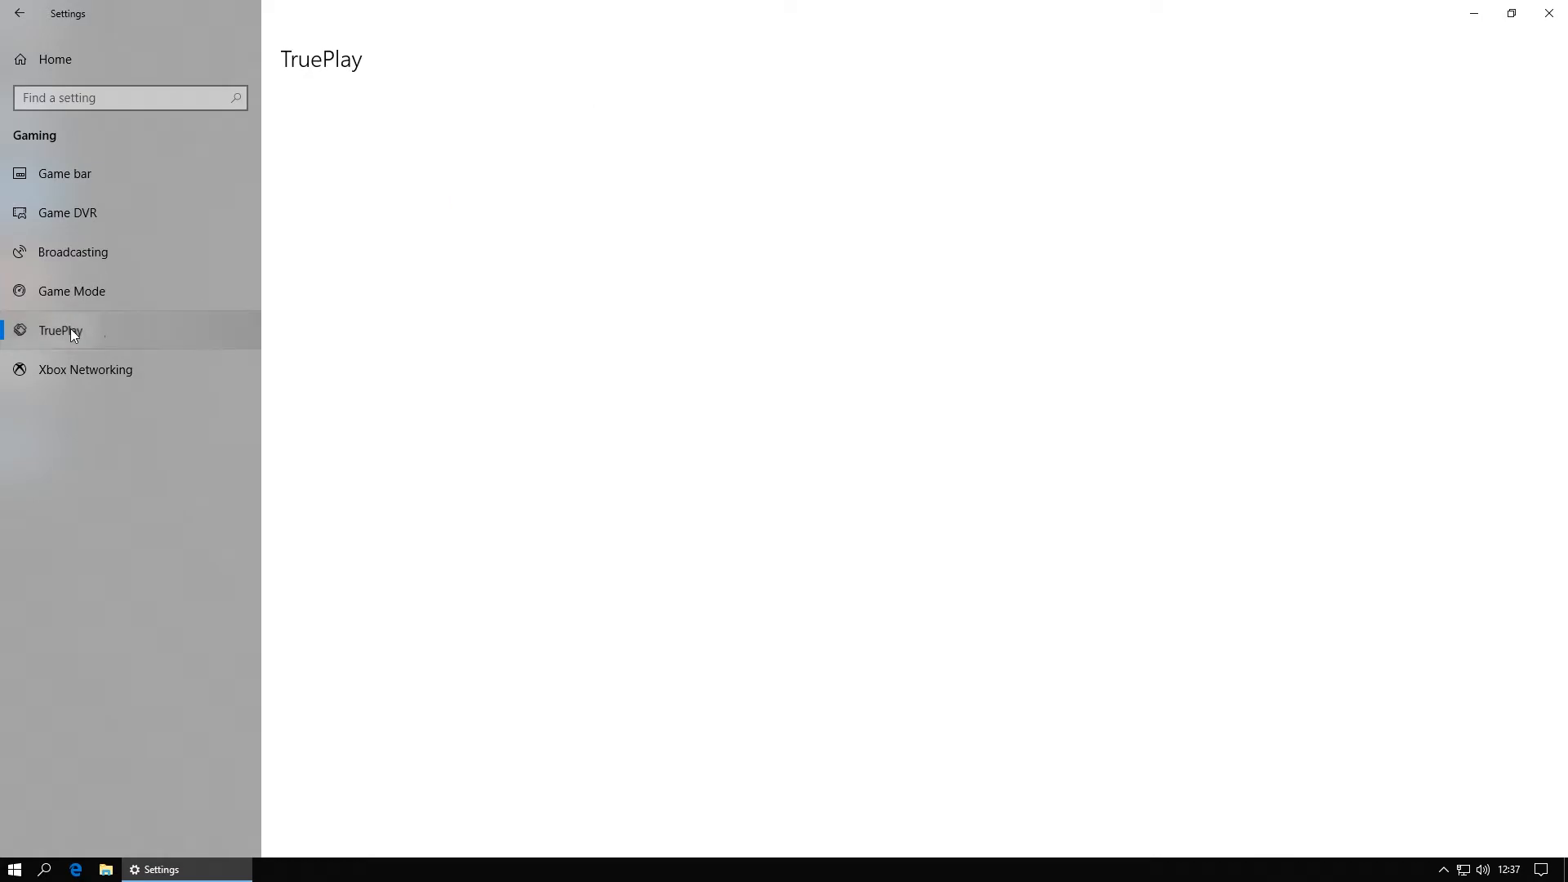
left_click(130, 371)
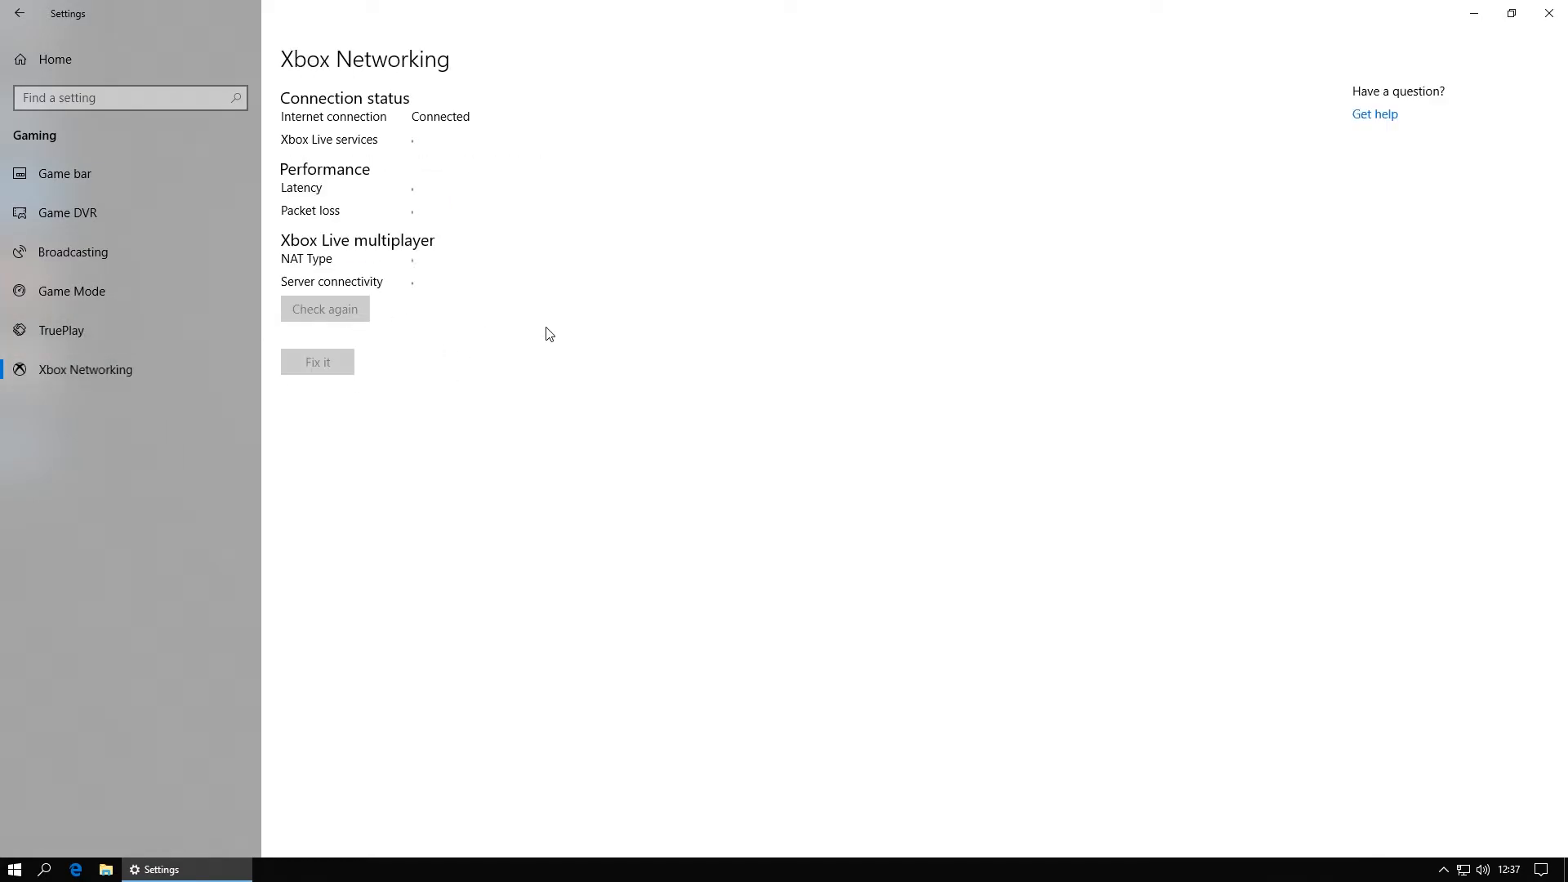
Step: Review the Ease of Access settings for display, cursor and pointer size, Narrator, and eye control
left_click(55, 59)
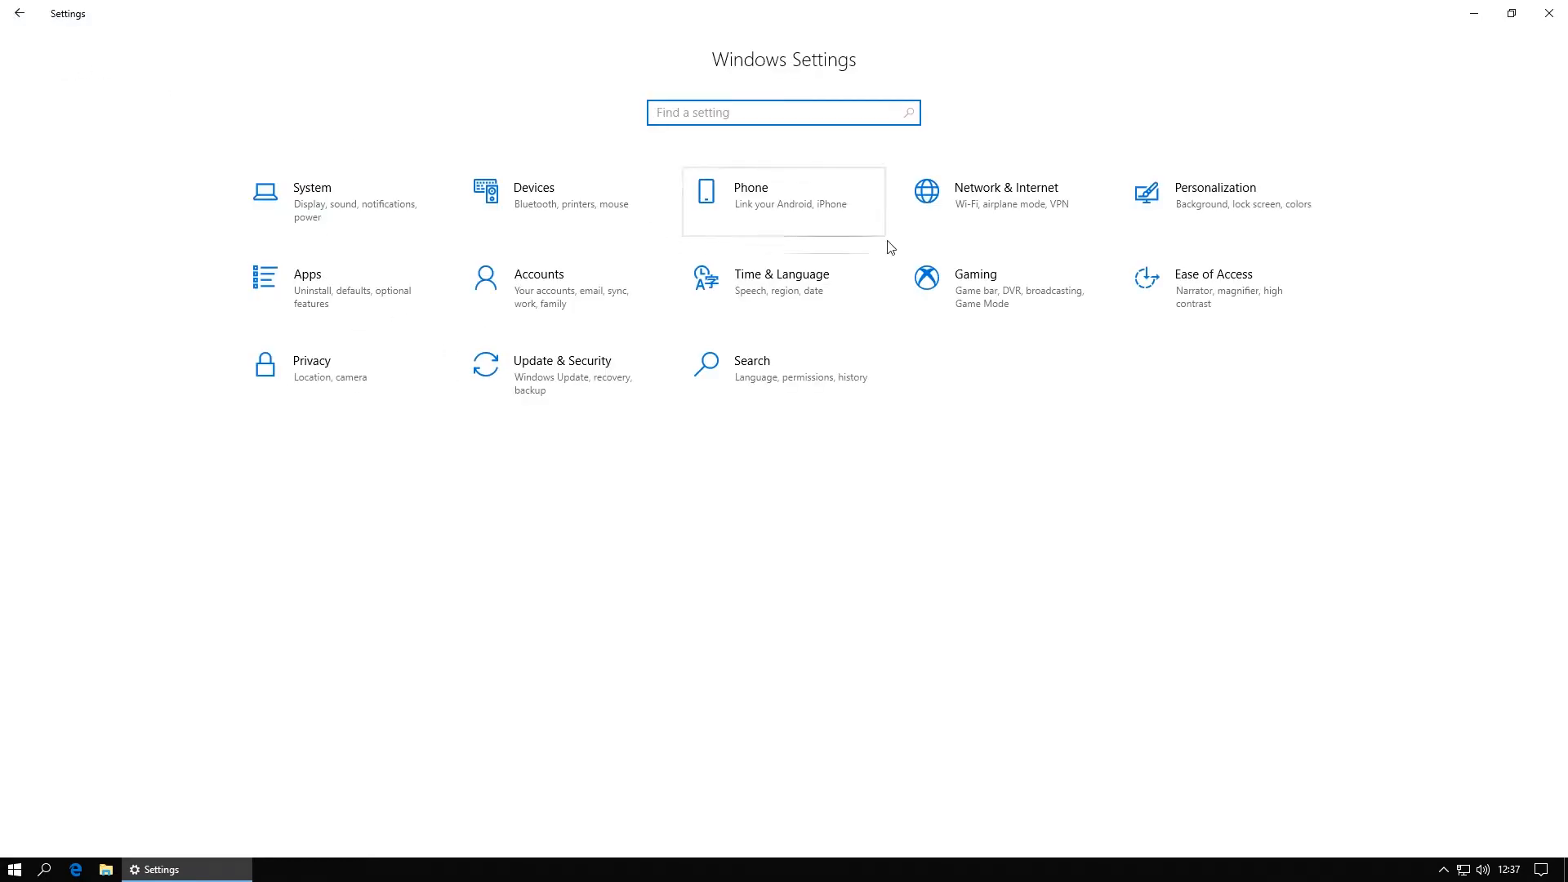
left_click(1180, 295)
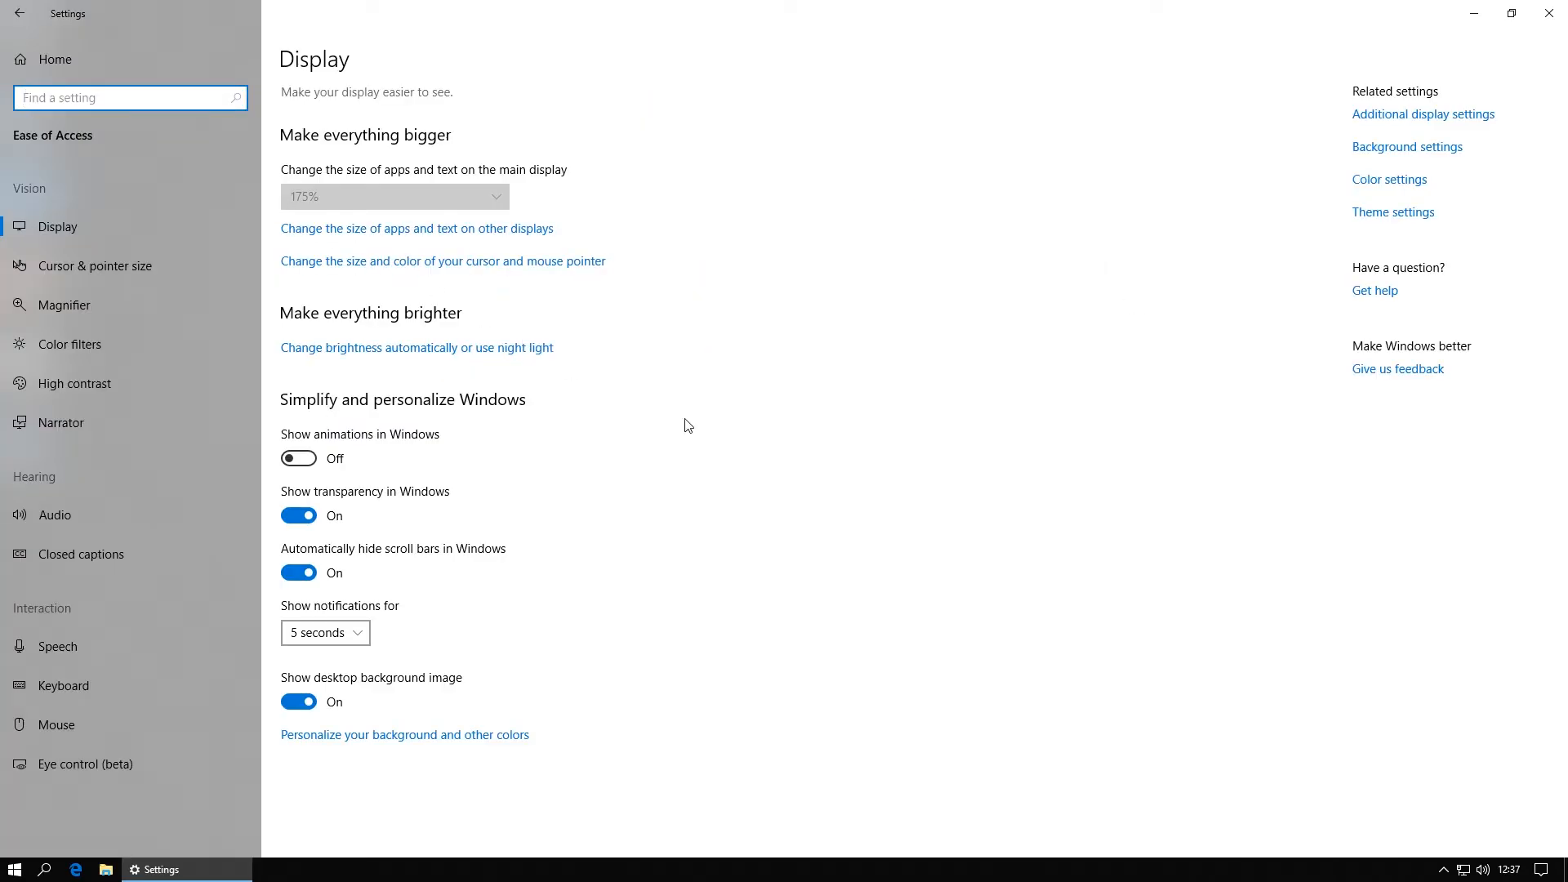
left_click(298, 515)
left_click(298, 516)
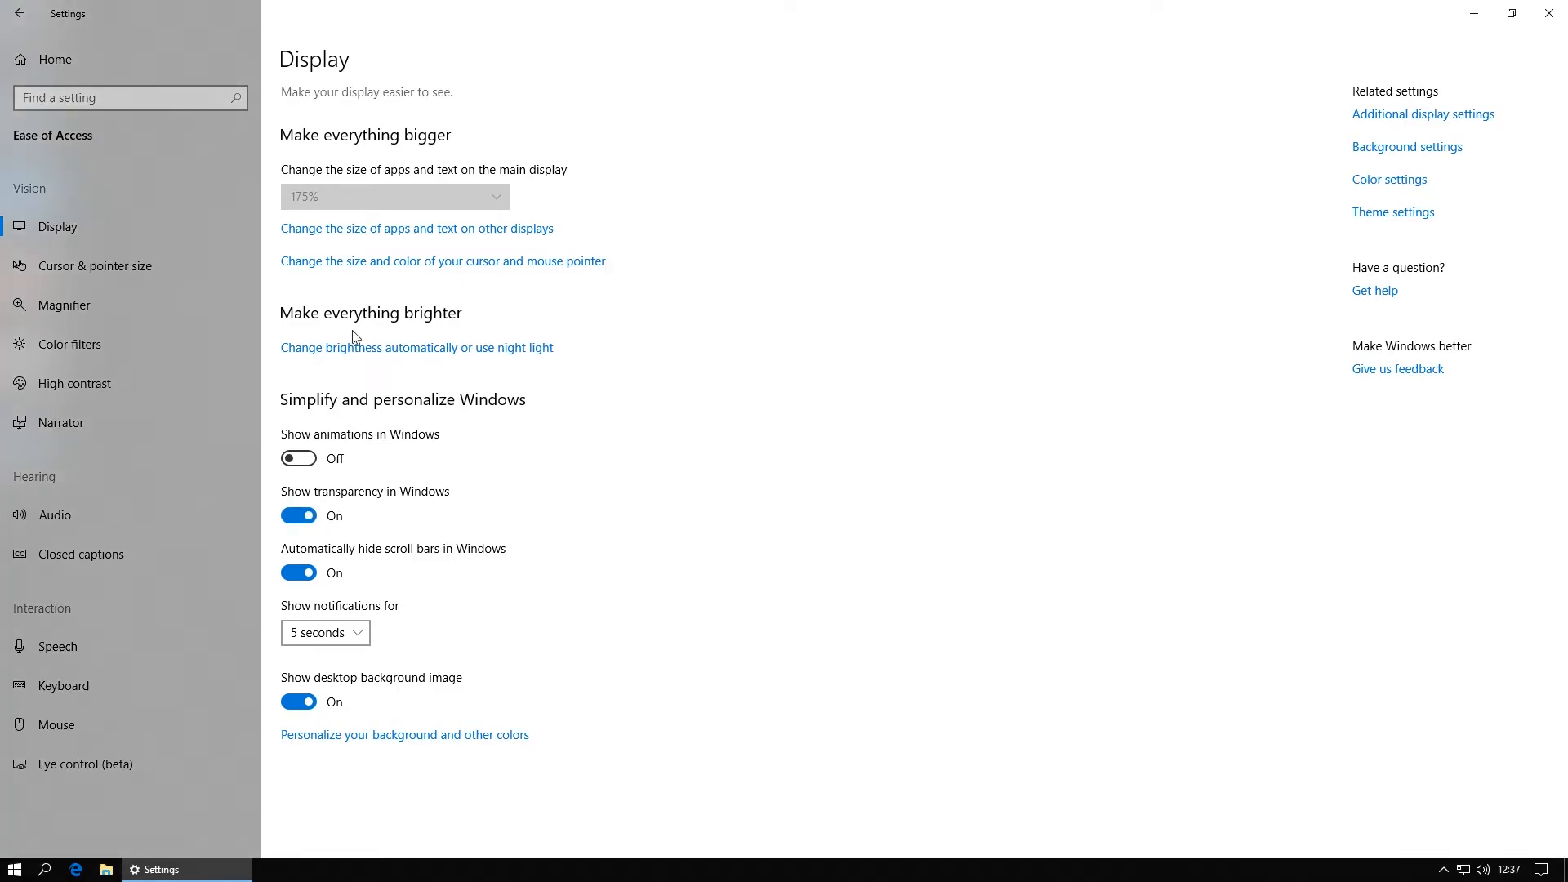
left_click(100, 268)
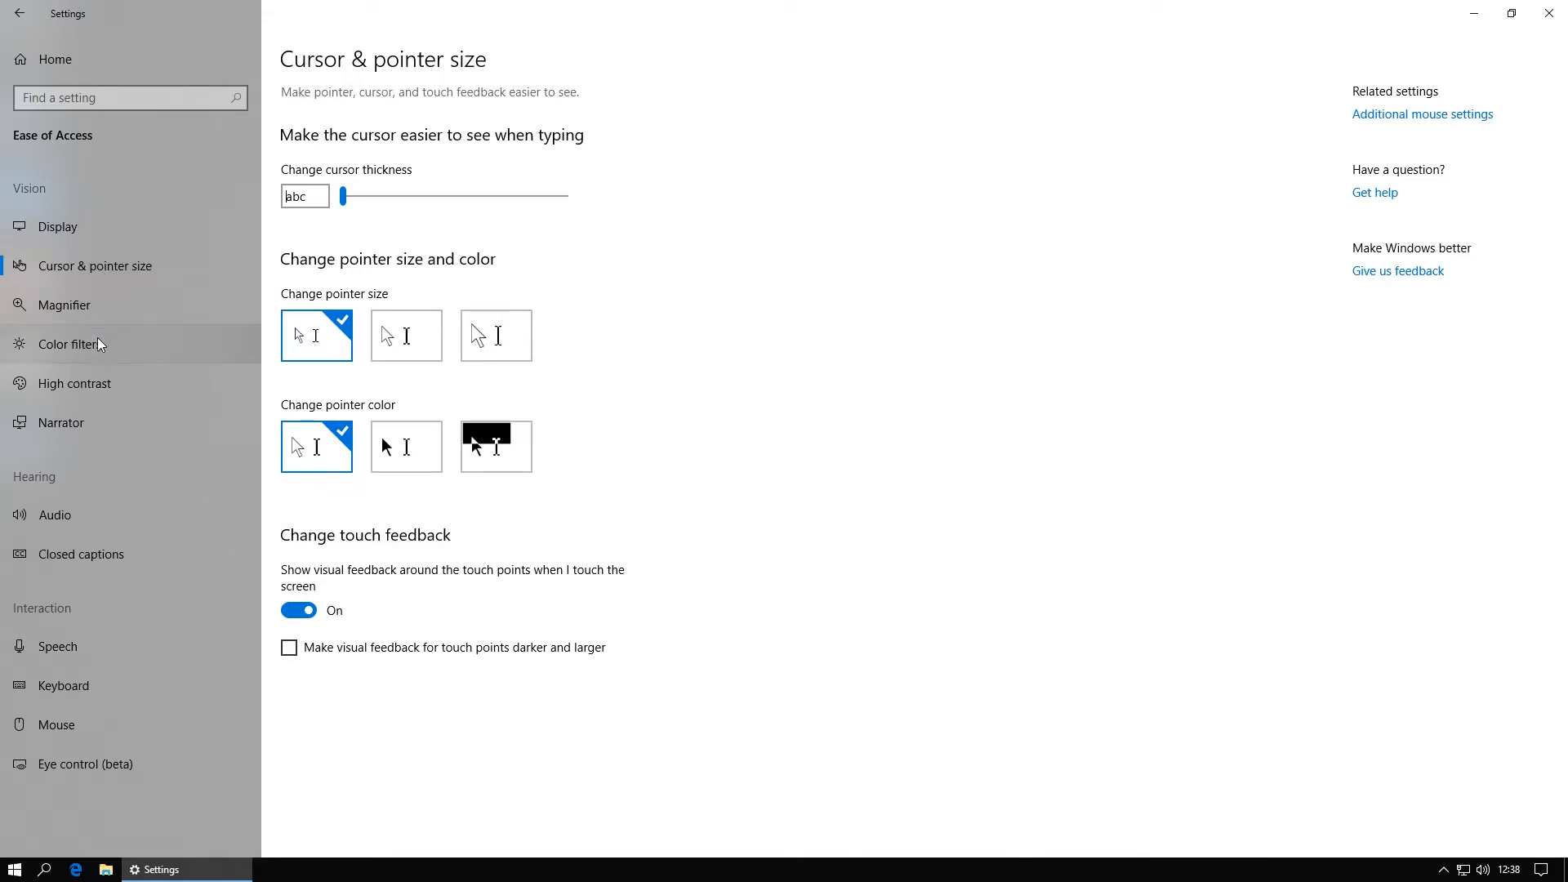
left_click(86, 419)
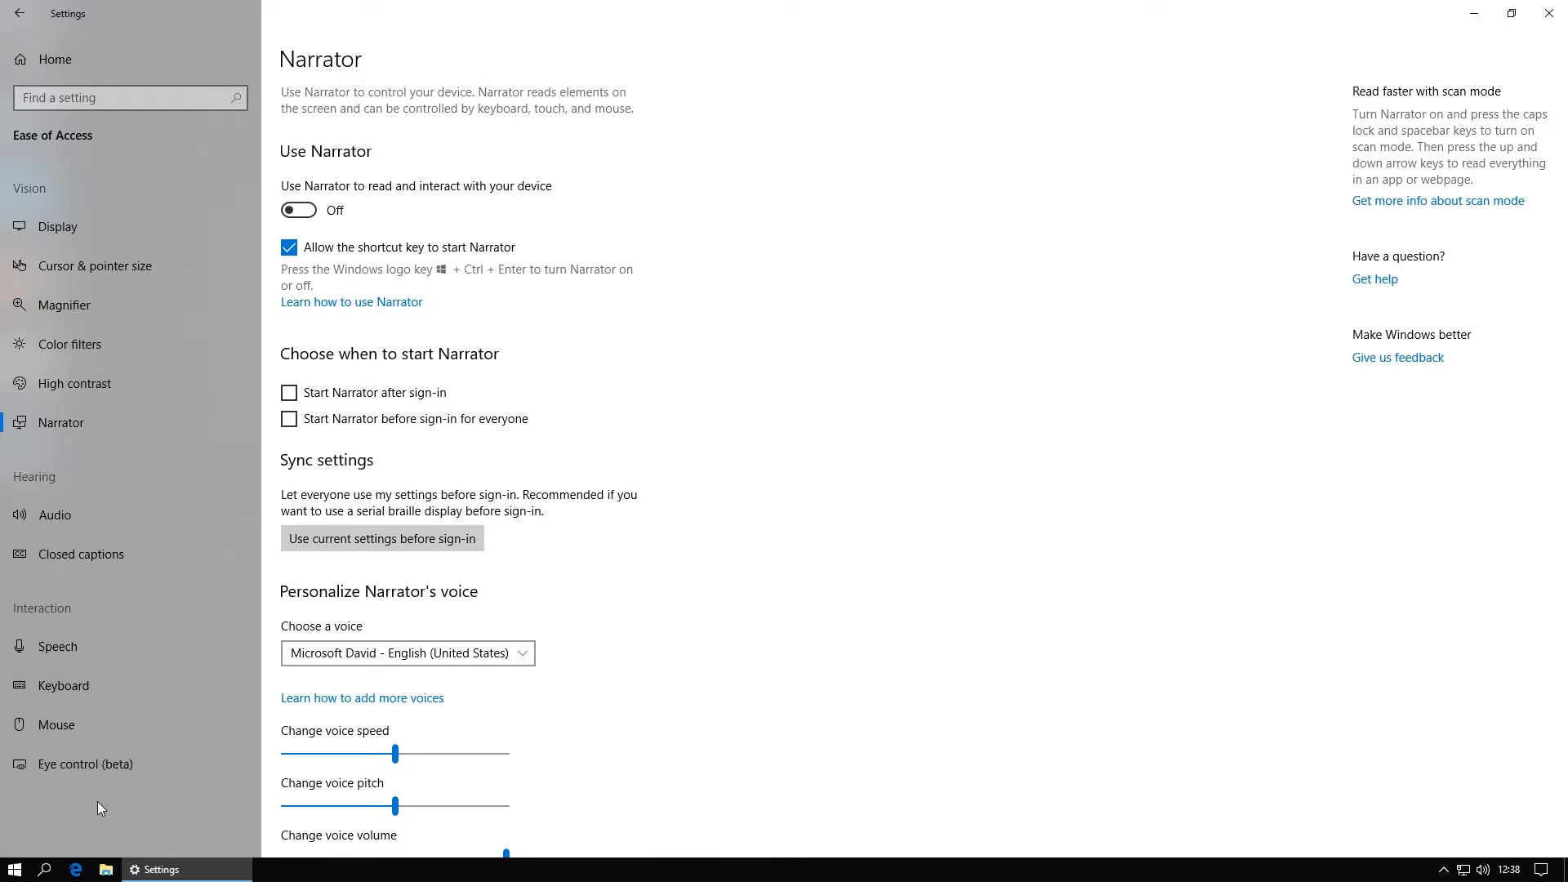
left_click(103, 768)
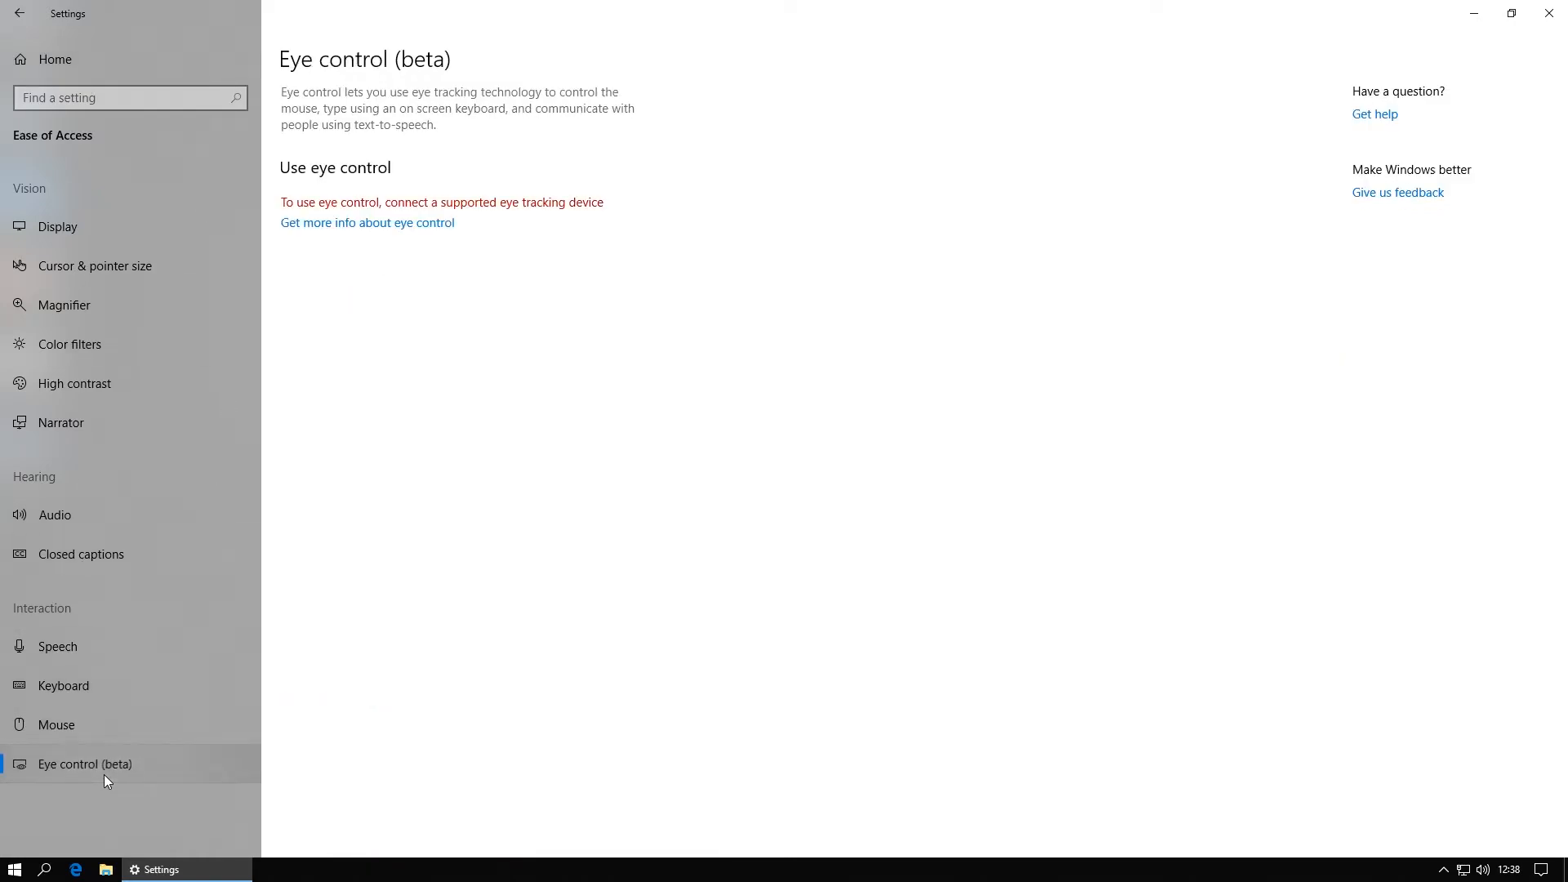
Step: Check the general and speech privacy settings, and delete the diagnostic data Microsoft has collected from this device
left_click(58, 62)
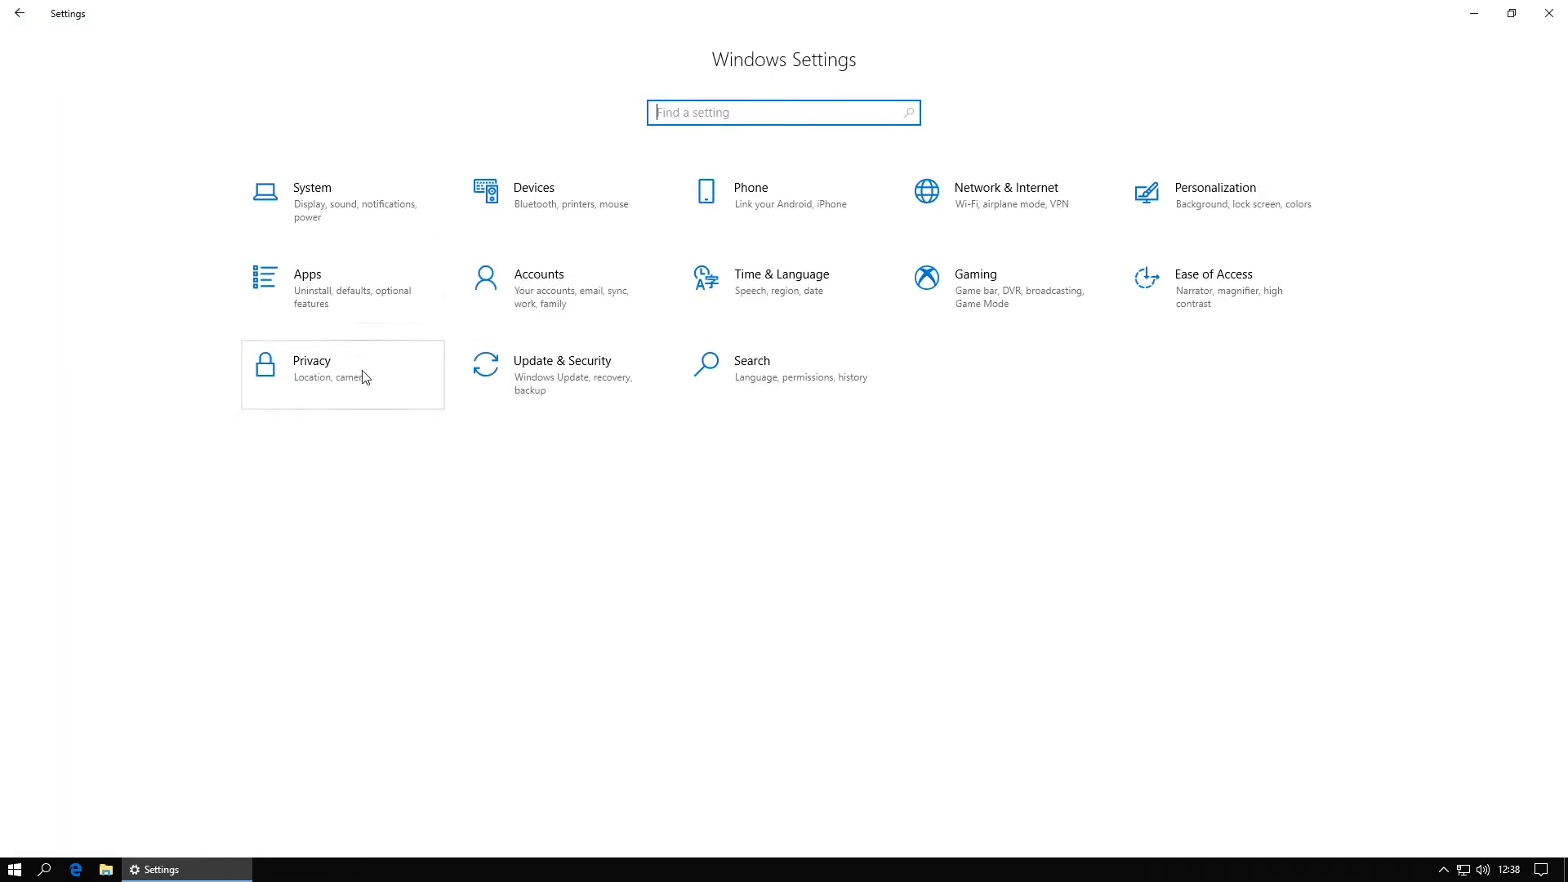
left_click(347, 381)
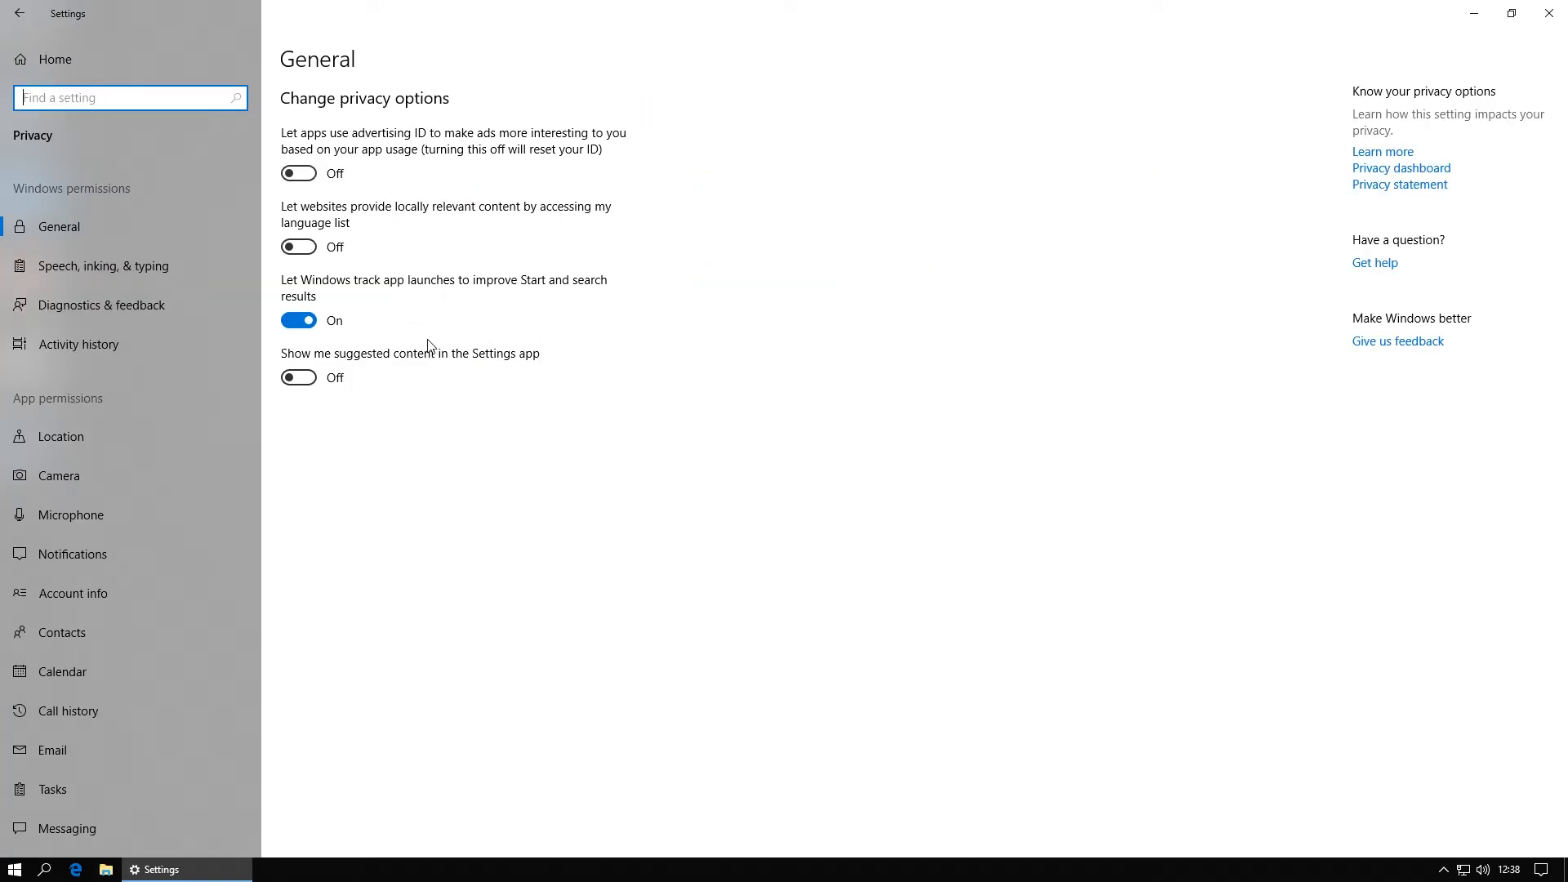
left_click(85, 273)
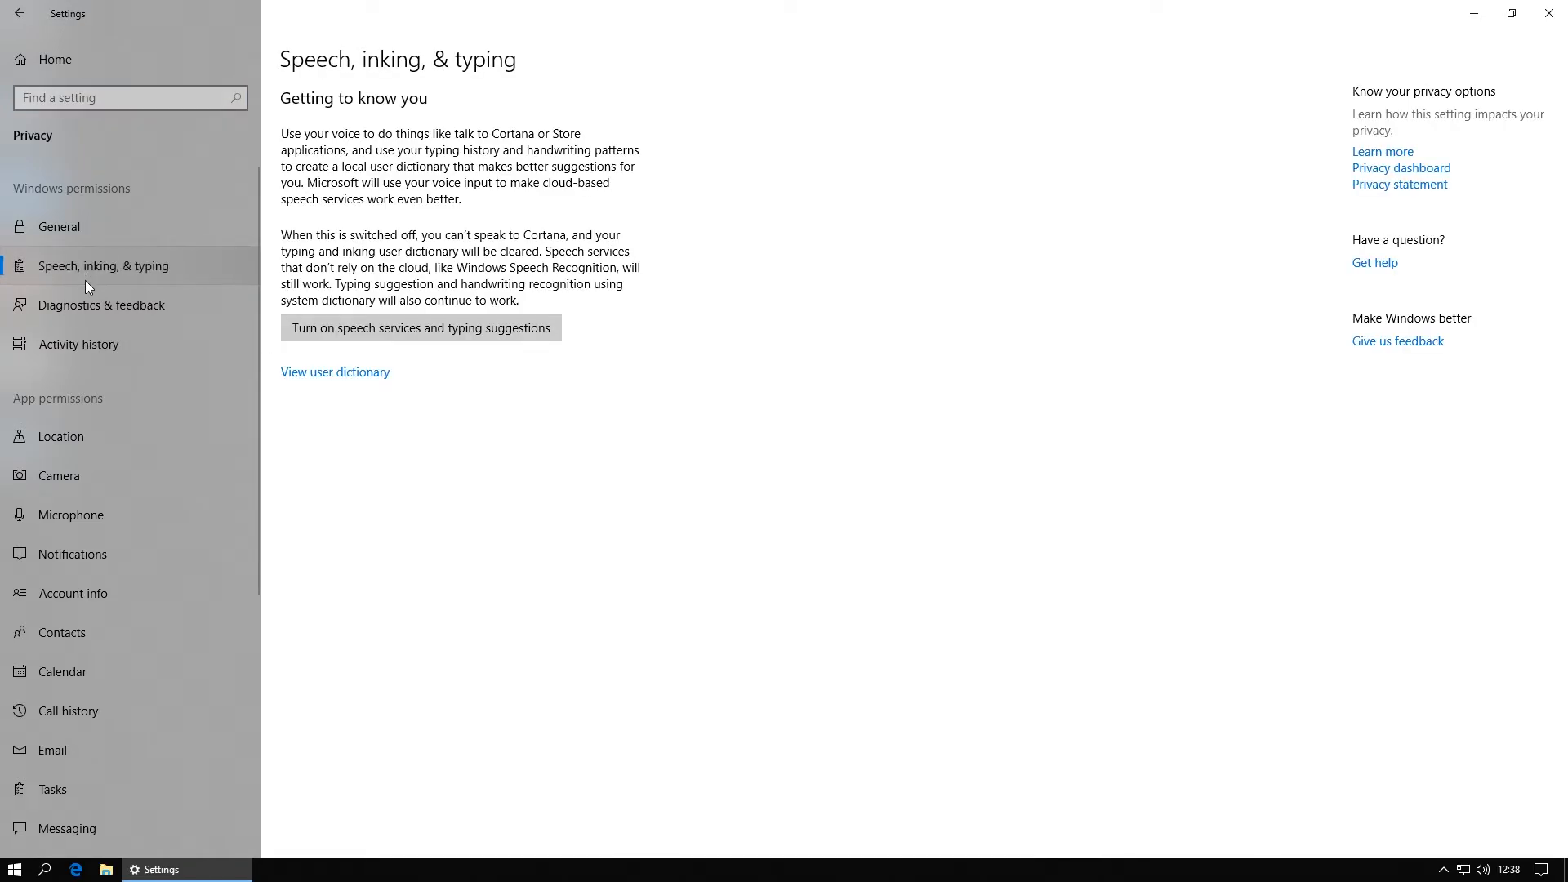
left_click(81, 307)
scroll(391, 324, "down", 5)
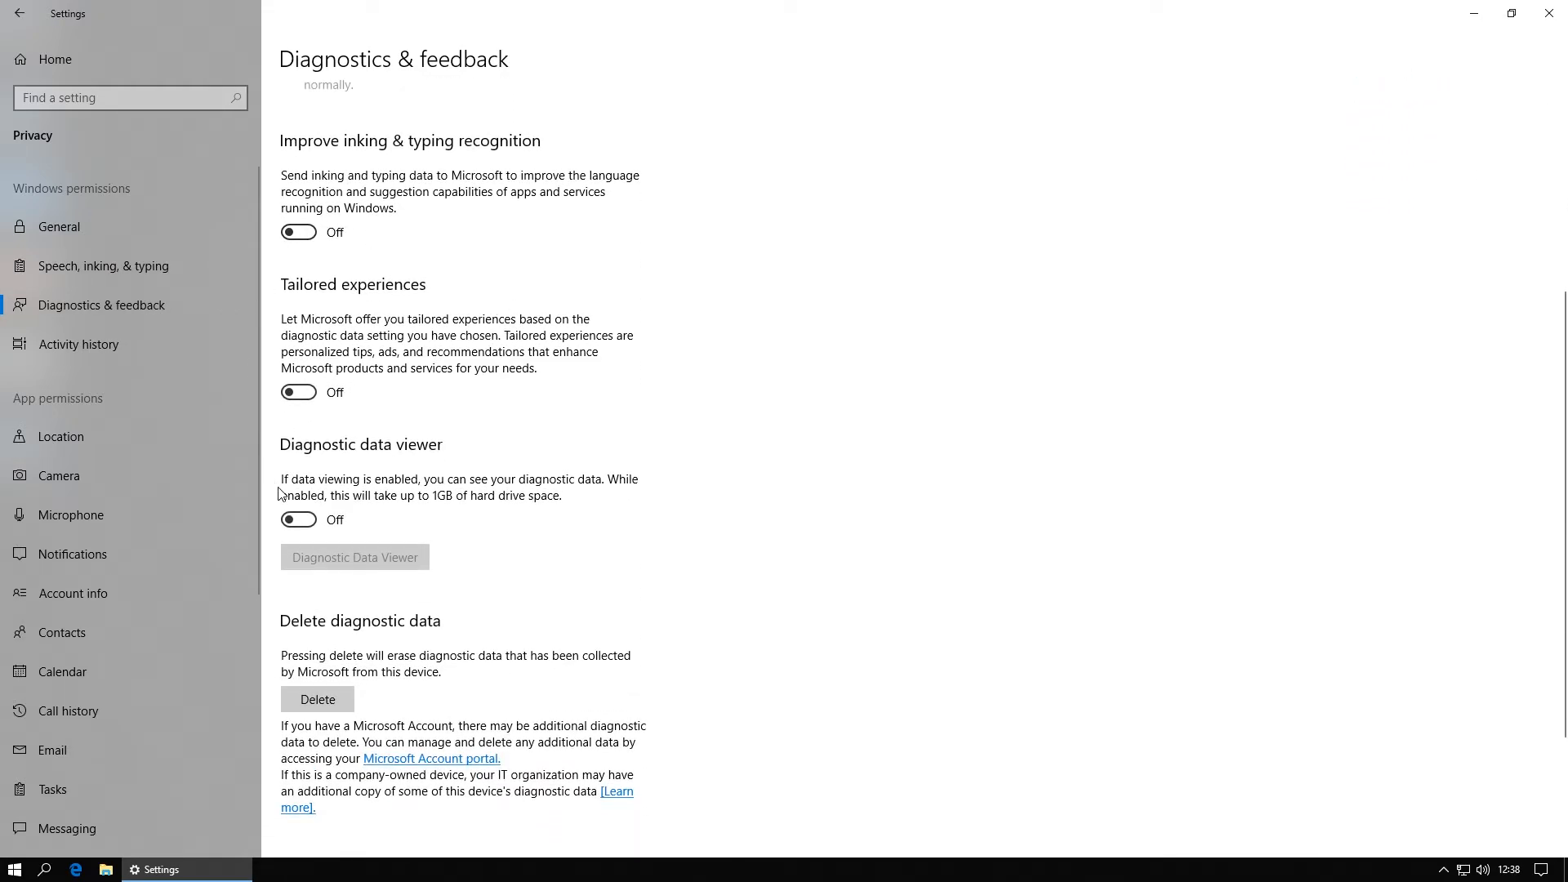
scroll(581, 557, "down", 3)
left_click(347, 494)
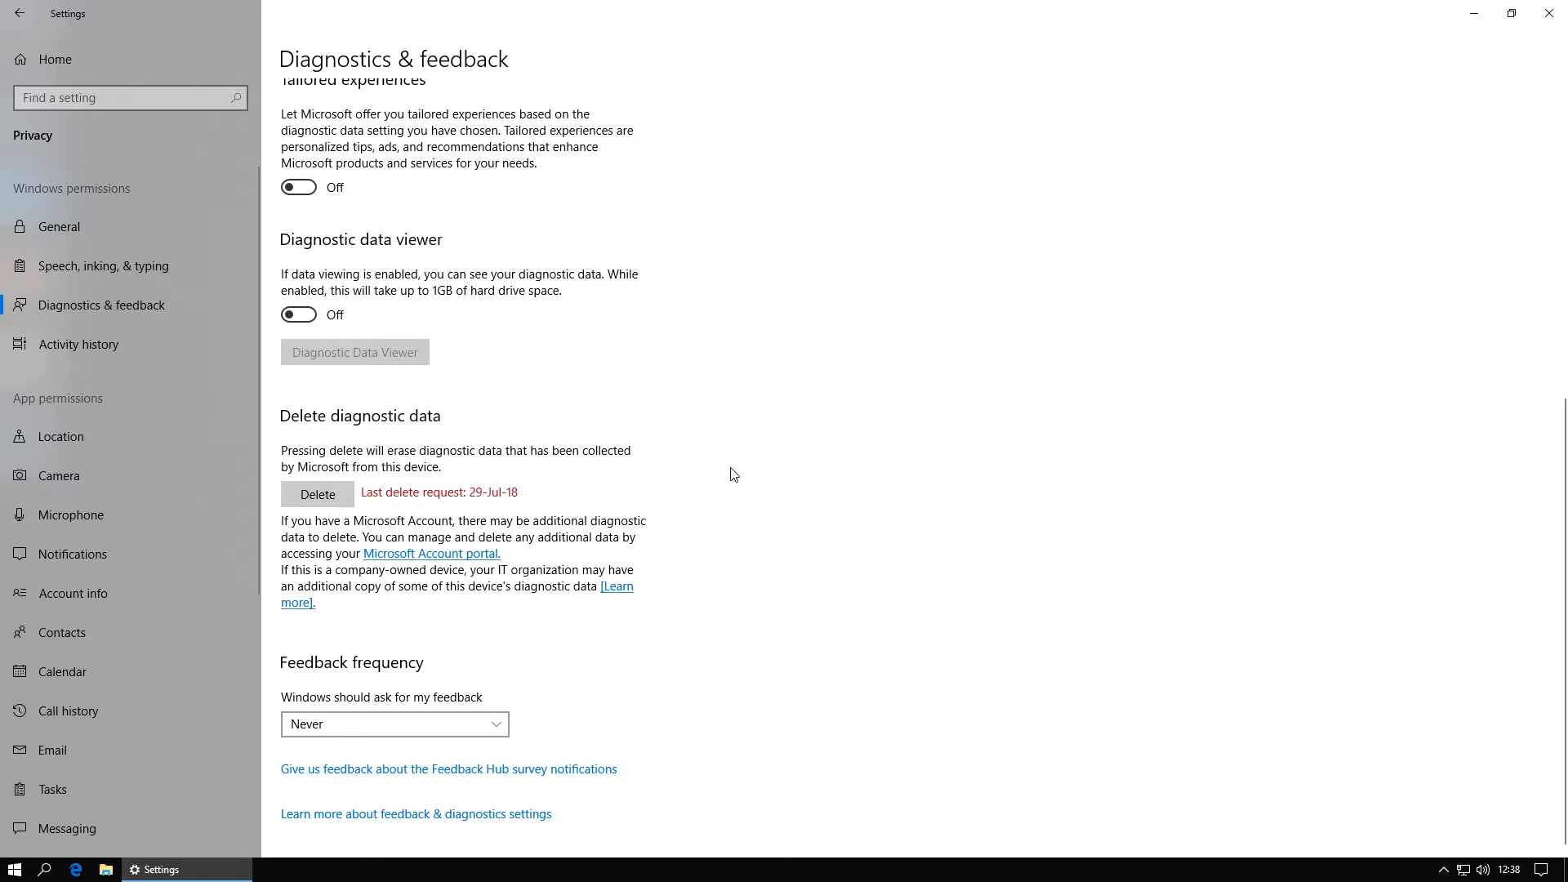
Step: Clear the activity history in the privacy settings
left_click(96, 342)
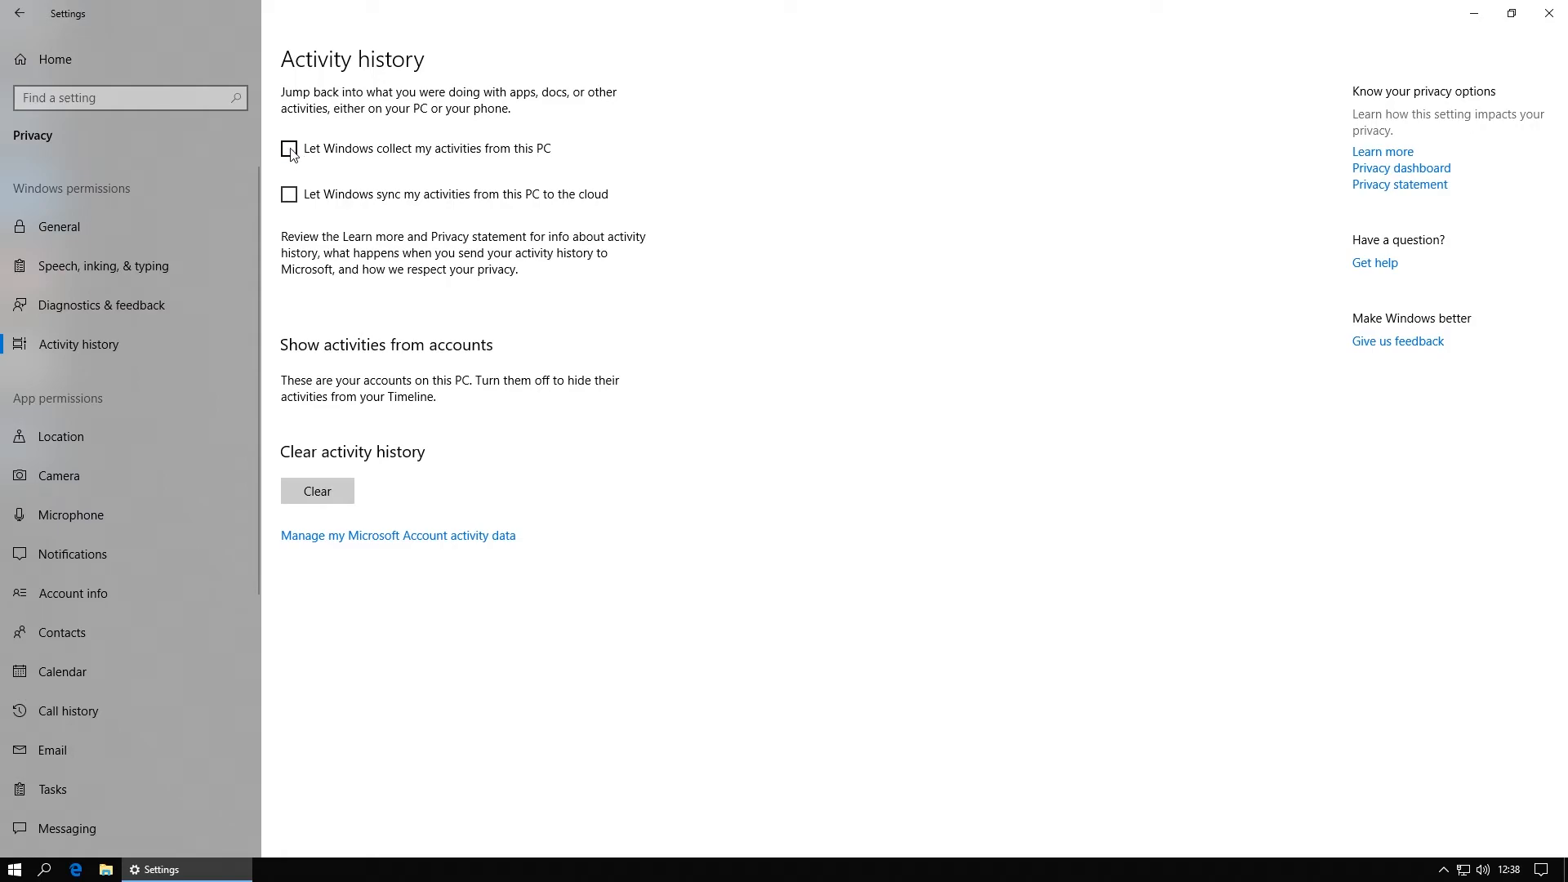
left_click(345, 498)
left_click(270, 461)
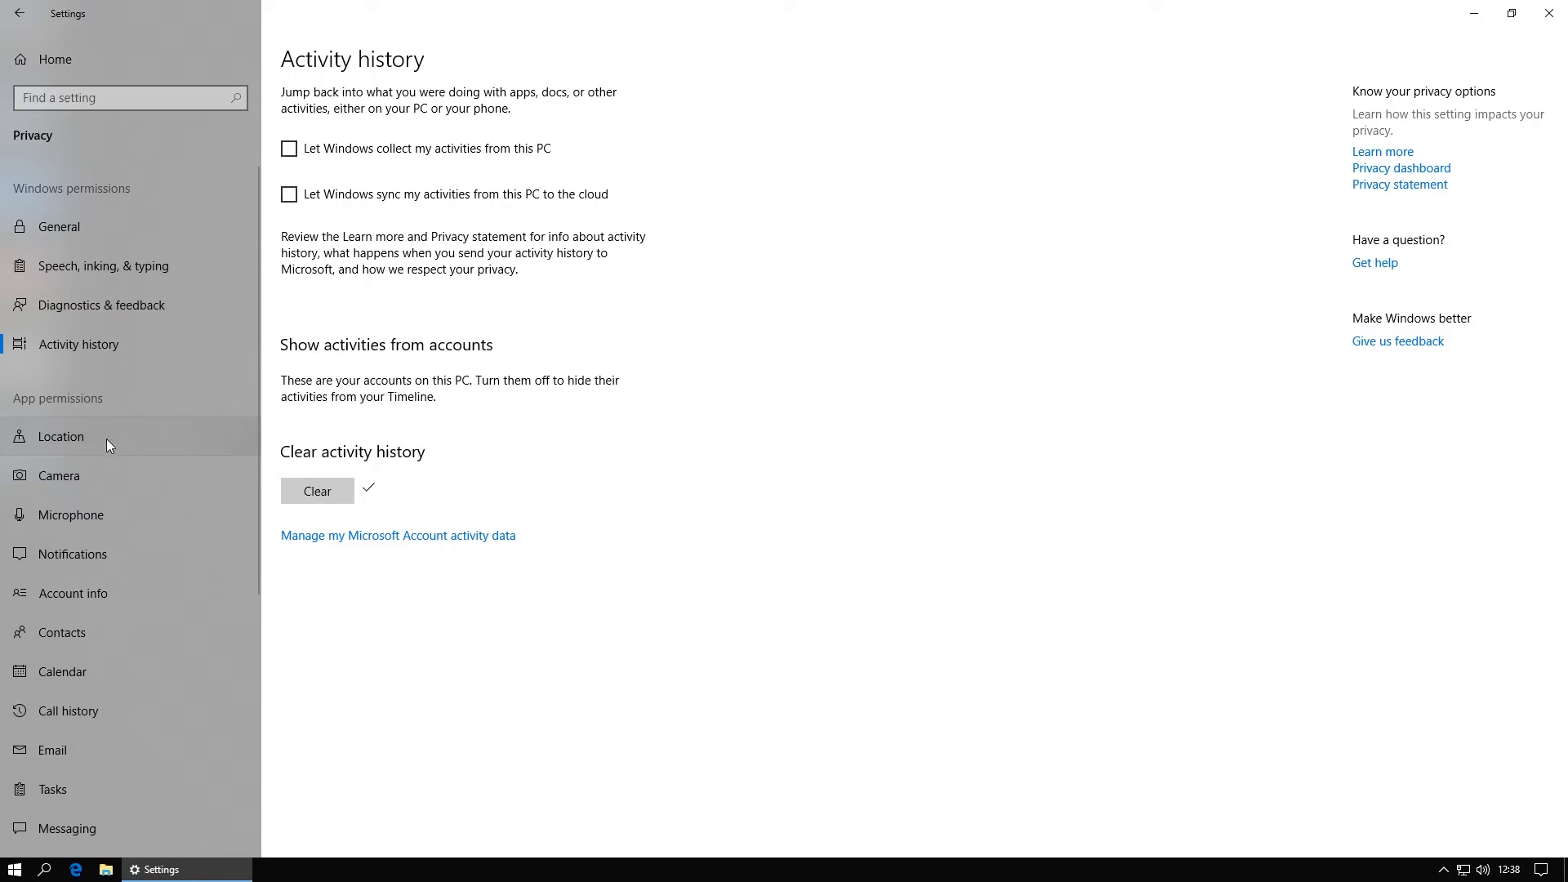
Step: Check the location permissions for apps and turn off app access to the camera
left_click(61, 436)
scroll(560, 480, "down", 5)
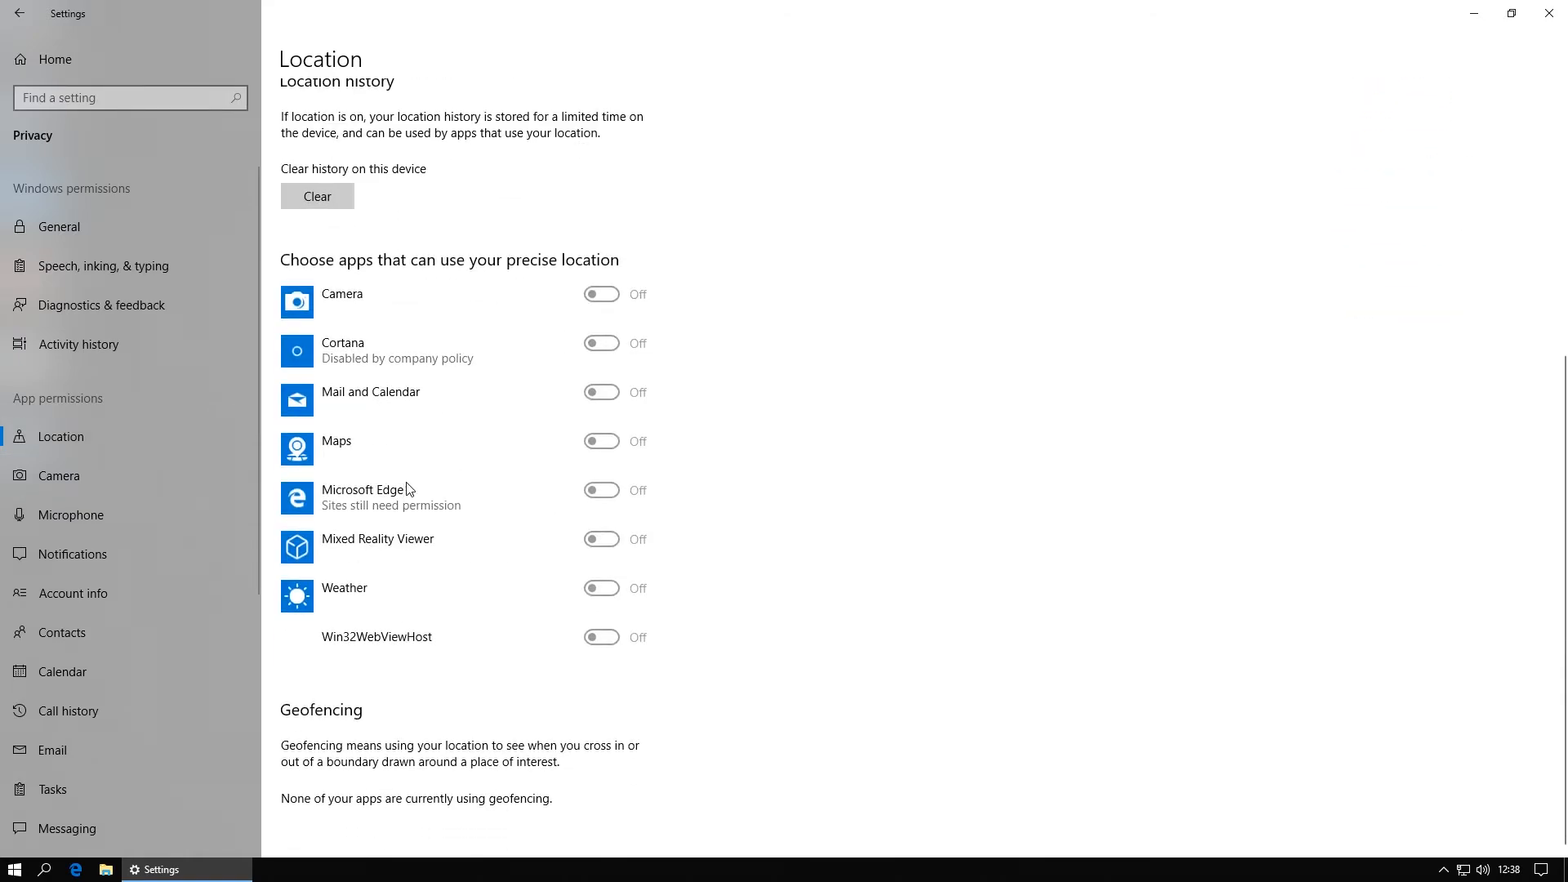
left_click(100, 478)
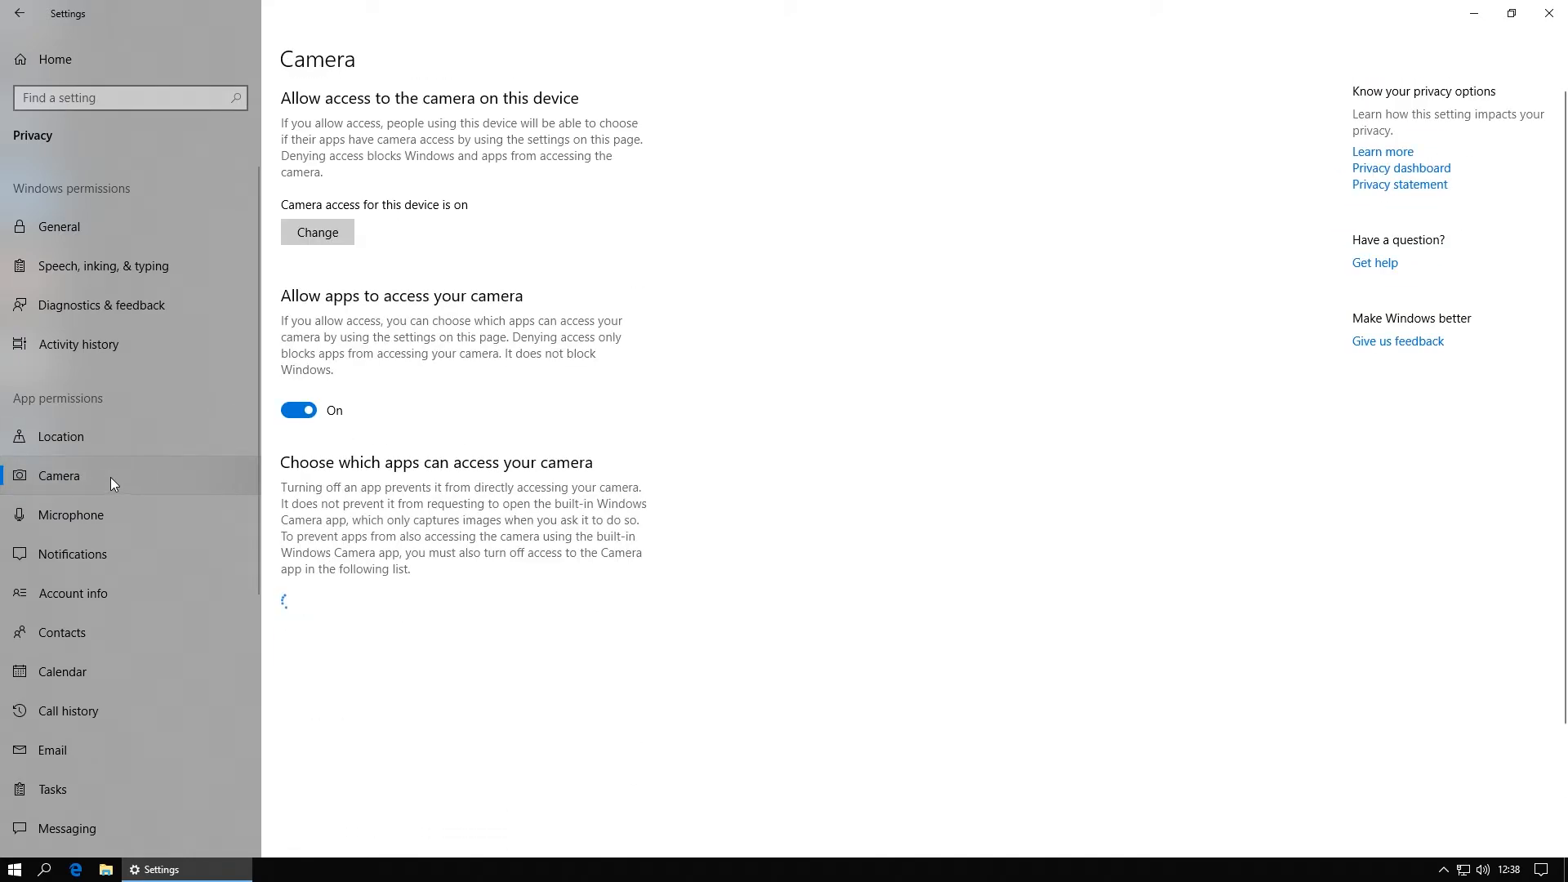
scroll(660, 601, "down", 2)
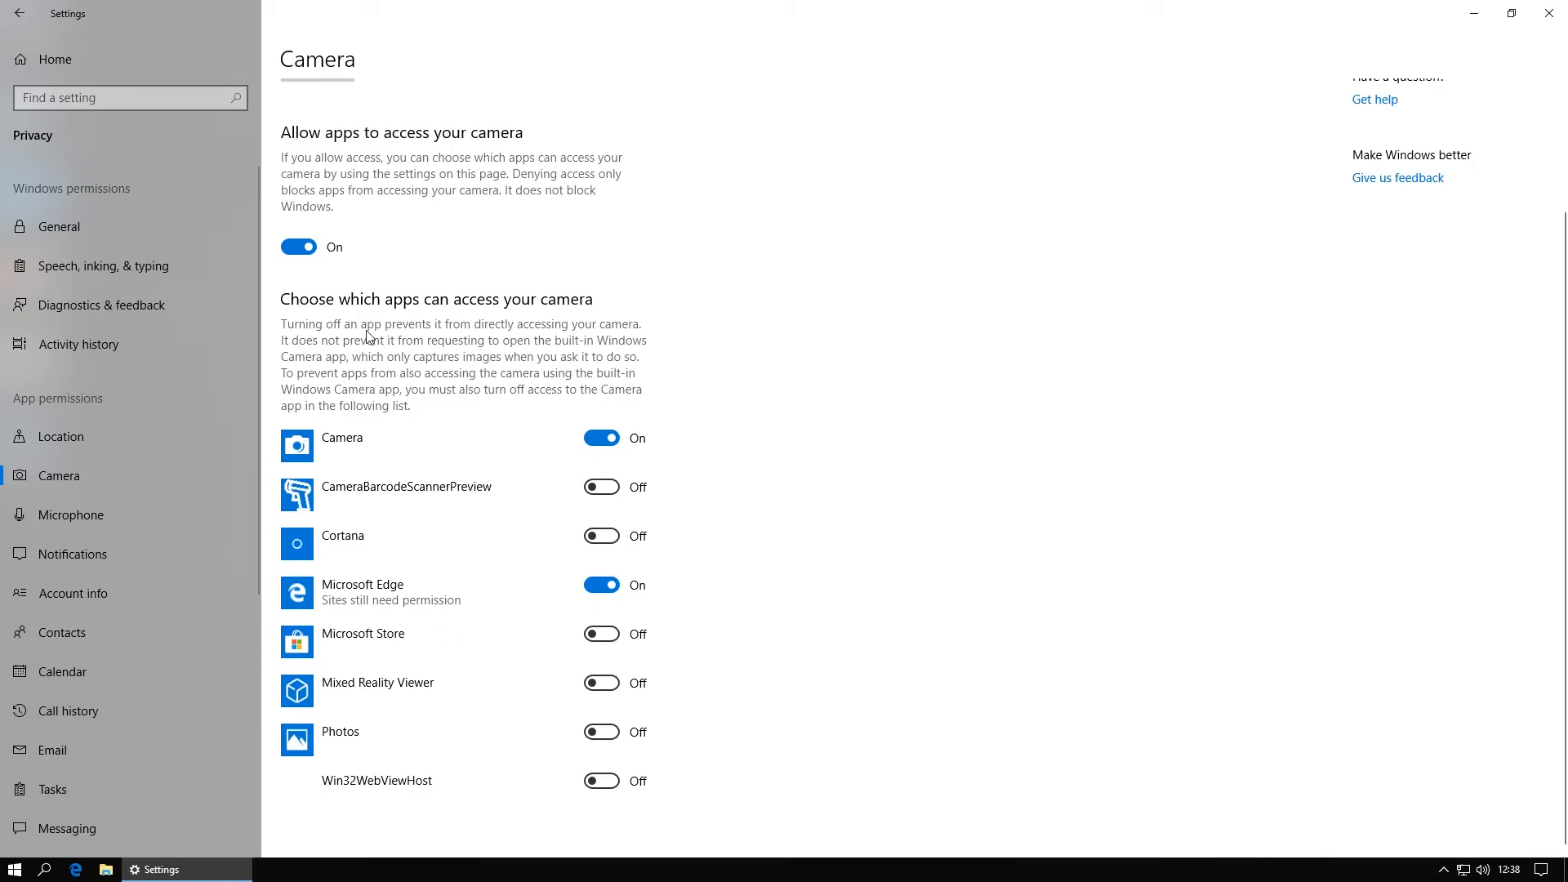
left_click(299, 246)
Step: Turn off microphone access for the individual apps that still have it, including Camera and Microsoft Edge
left_click(70, 516)
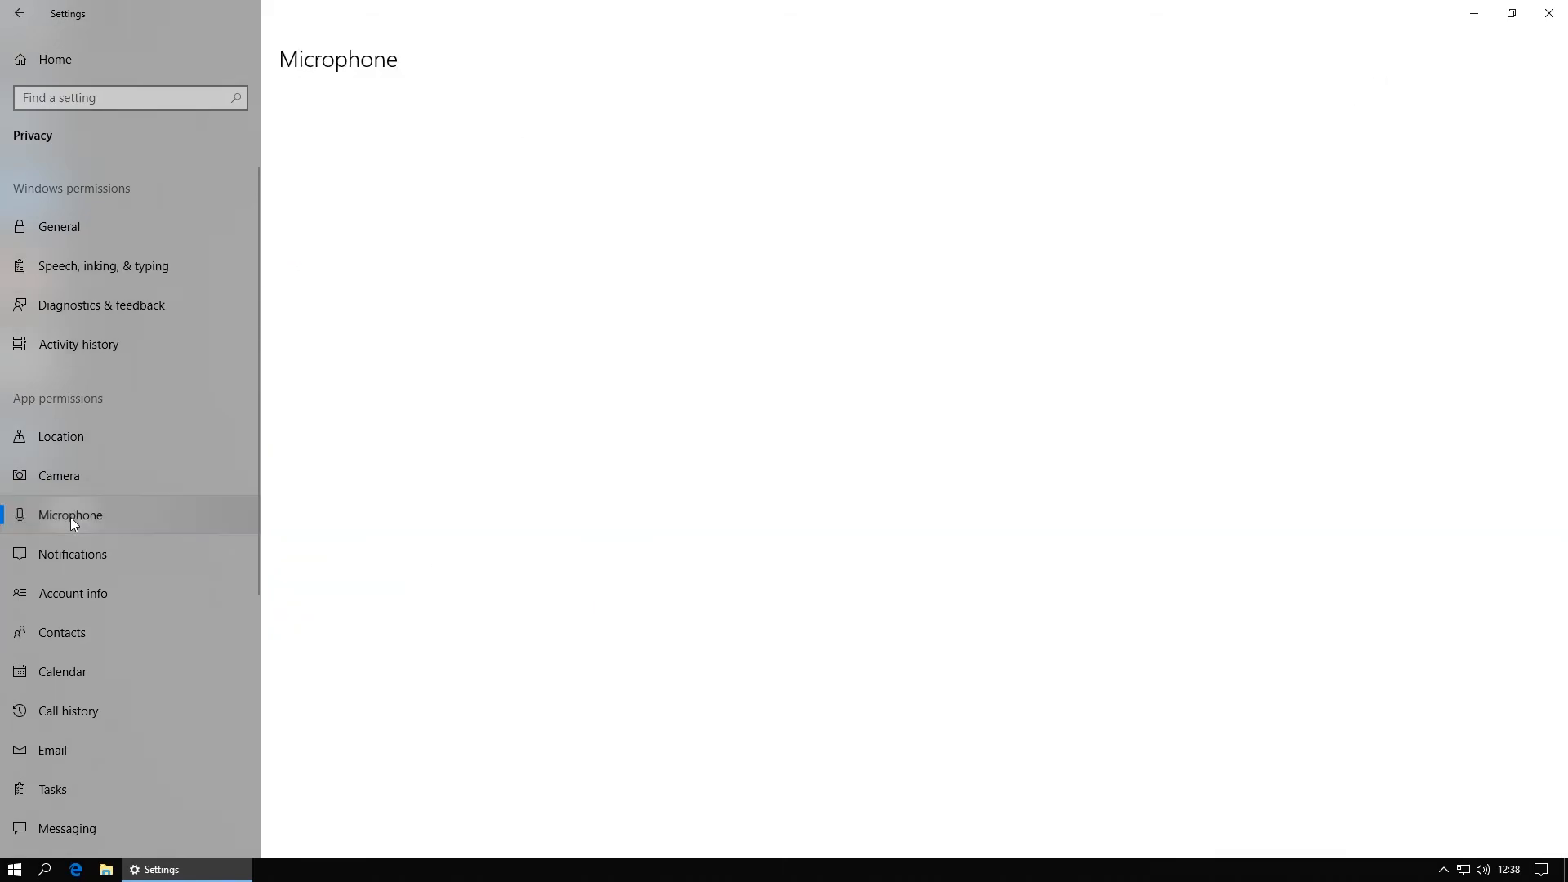
scroll(788, 385, "down", 1)
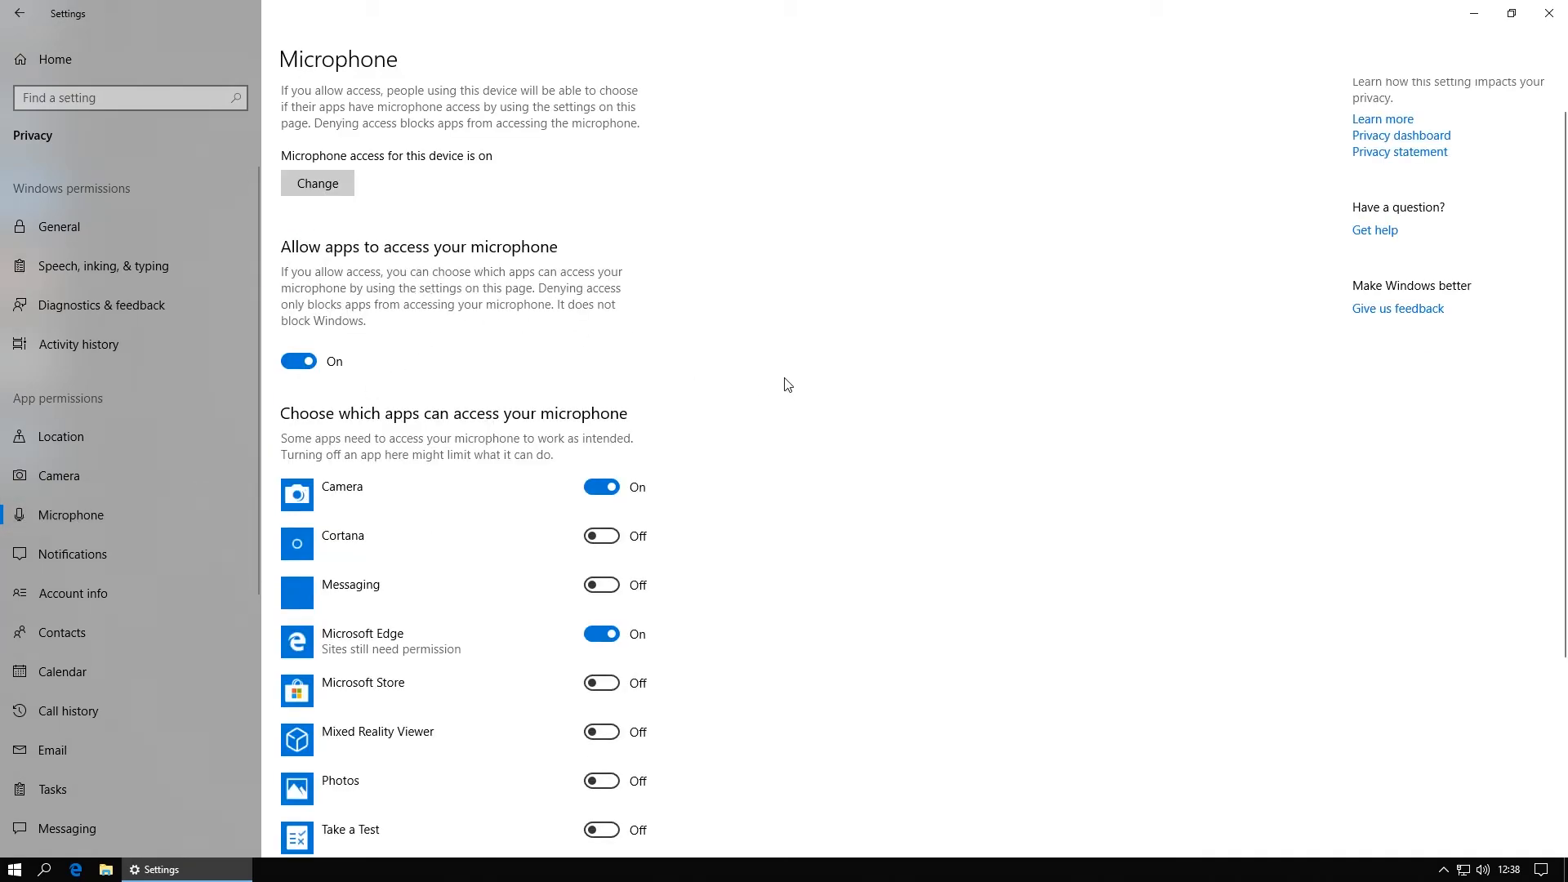
scroll(788, 385, "down", 4)
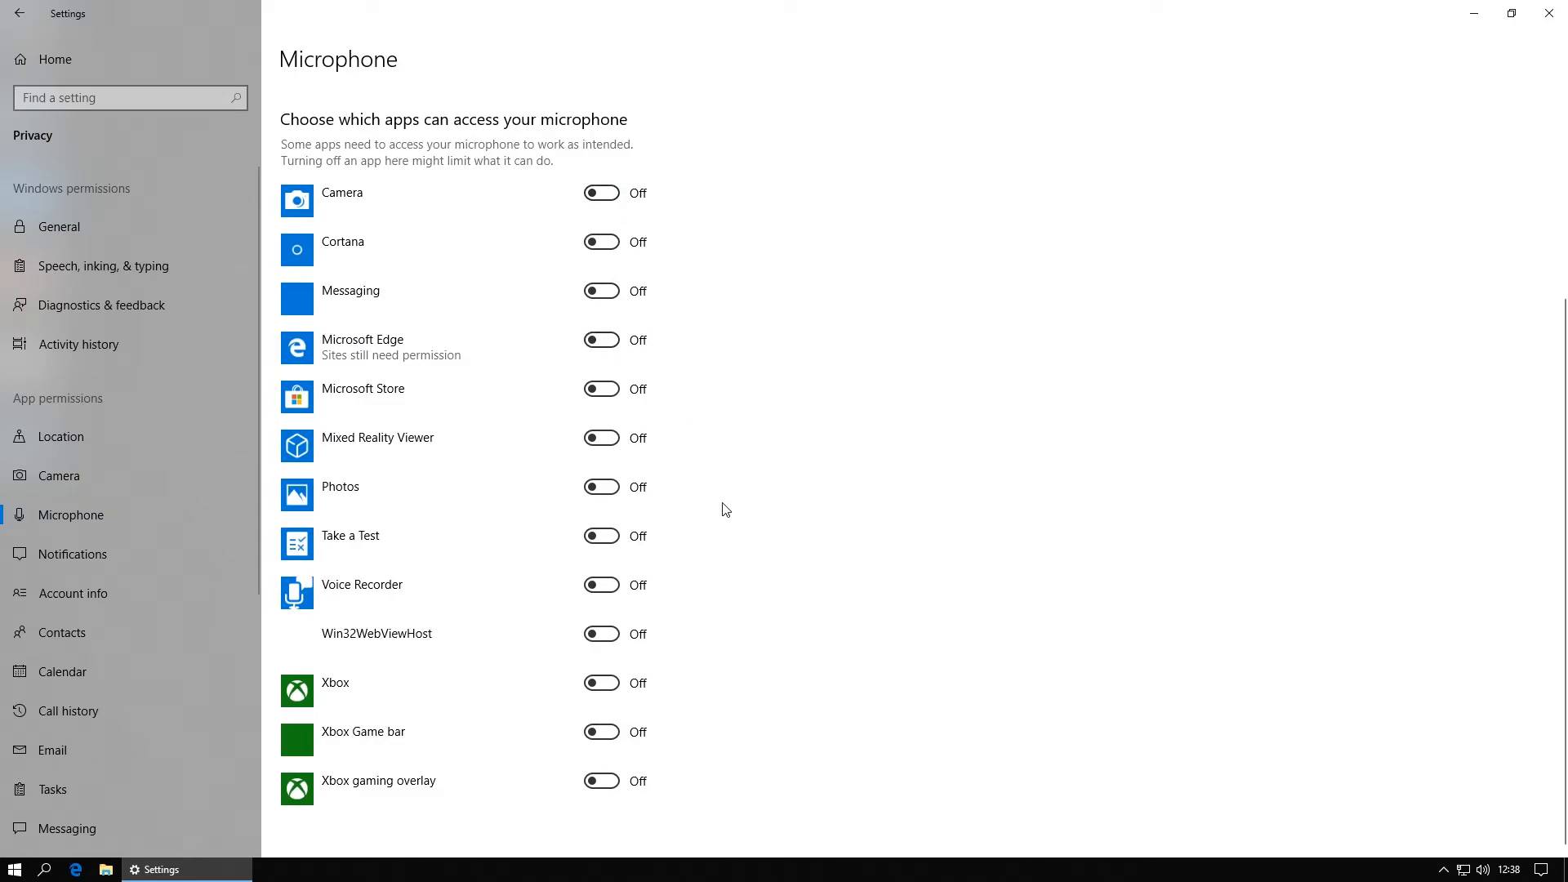
scroll(438, 588, "up", 4)
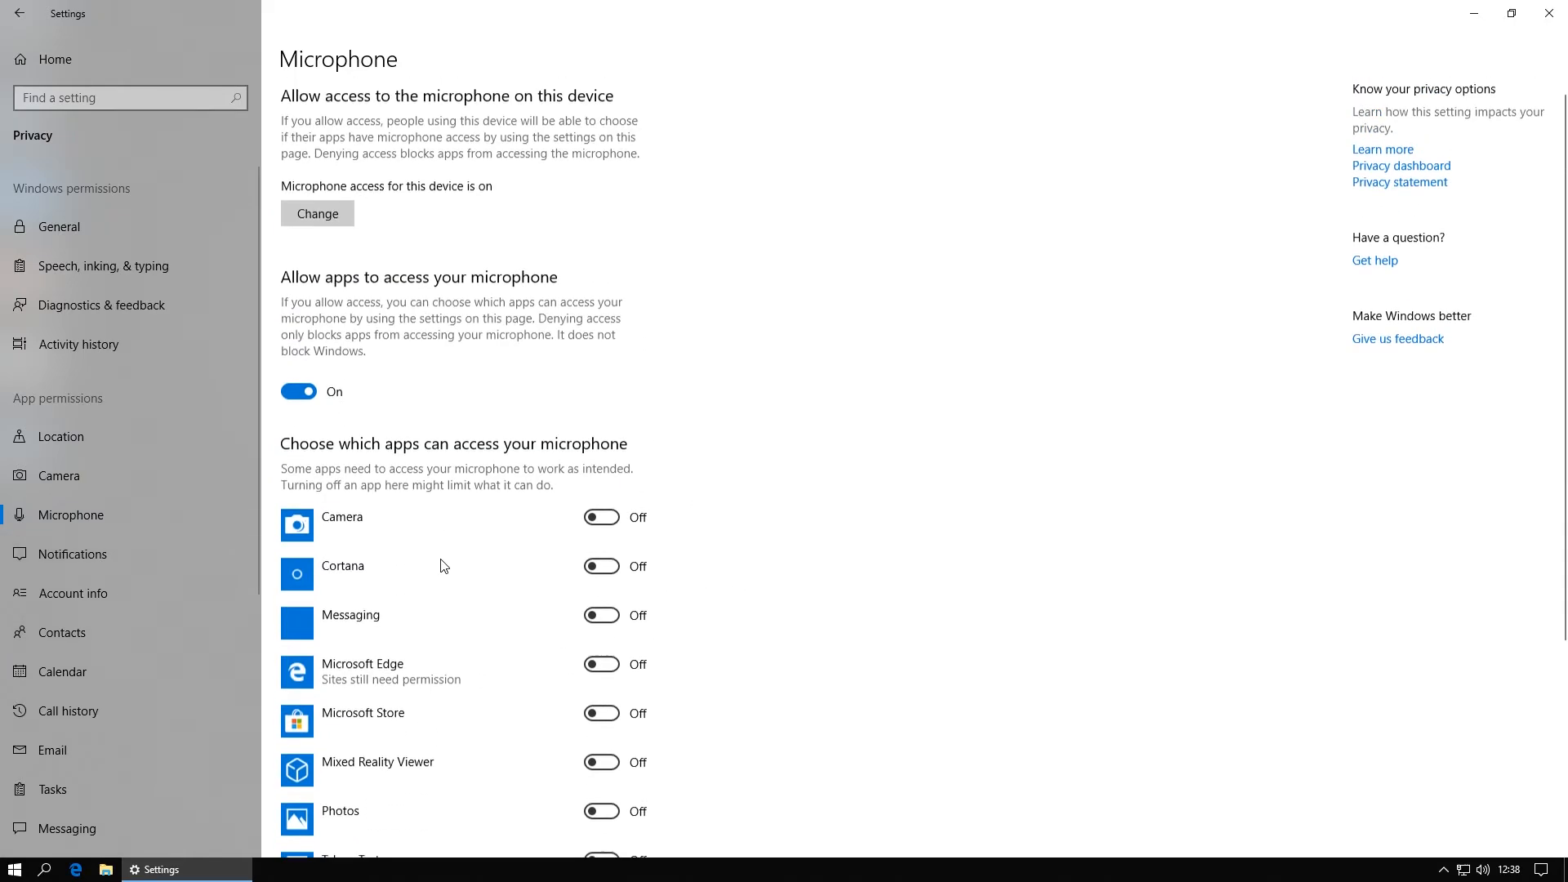
Step: Review the notification and account info permissions, and turn off app access to contacts and the calendar
left_click(95, 555)
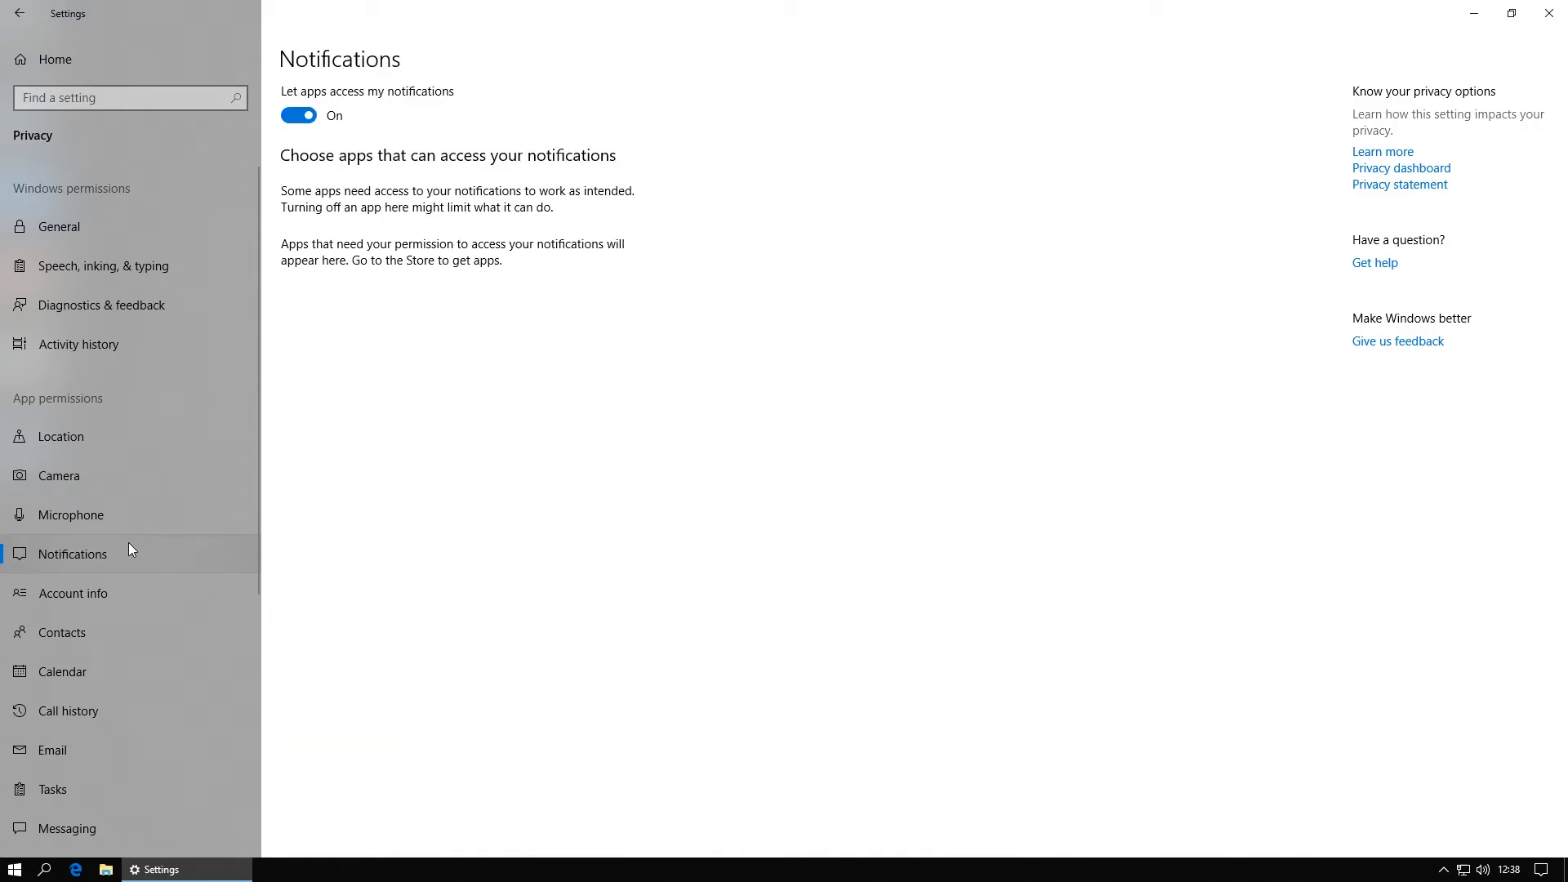
left_click(76, 594)
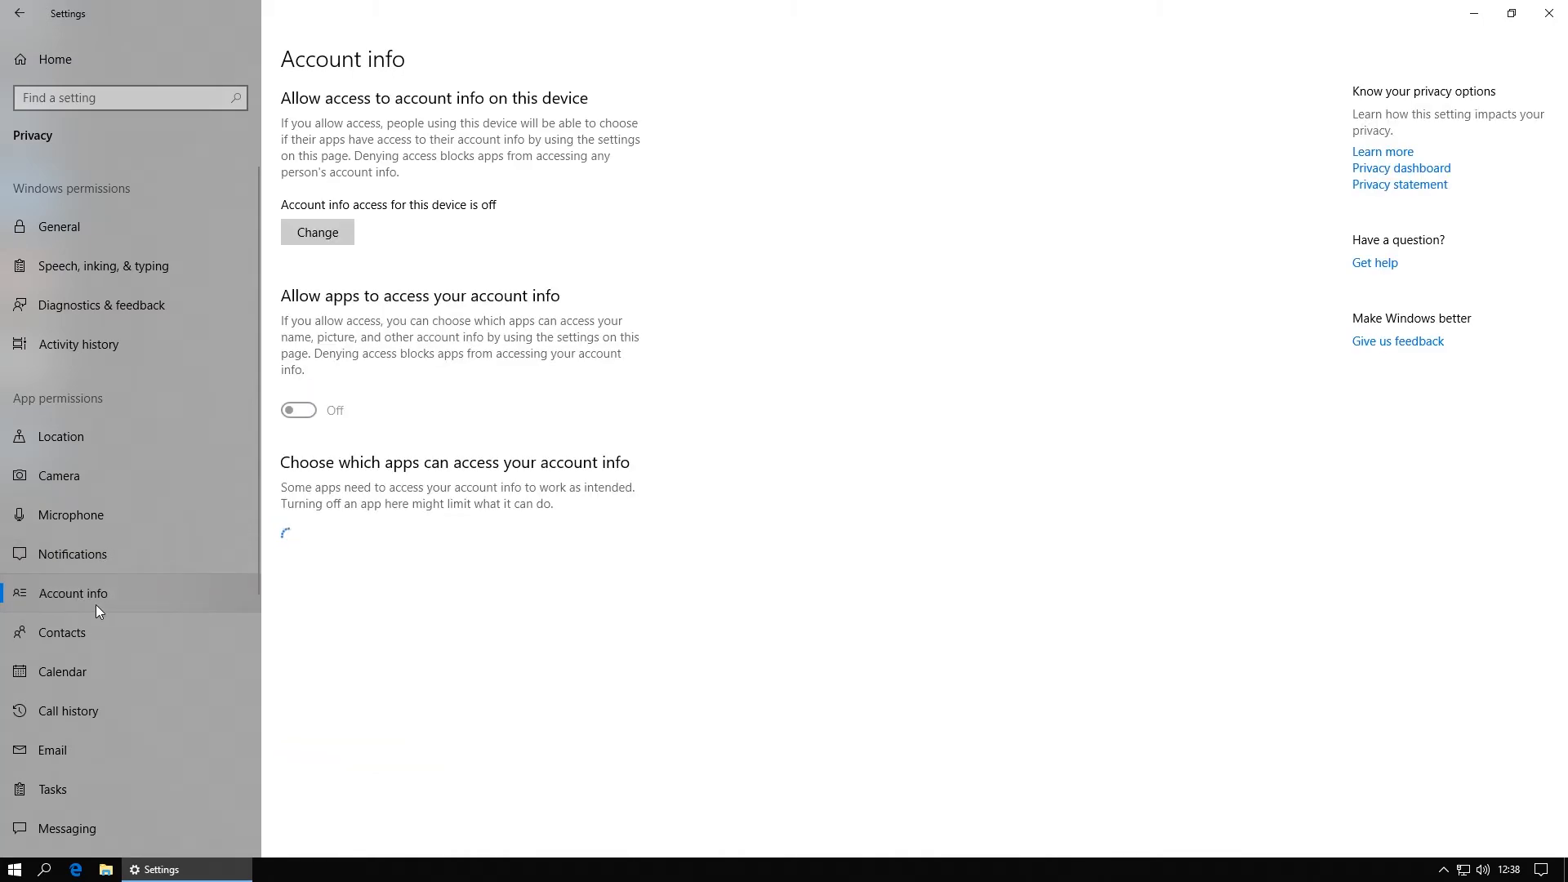
left_click(85, 624)
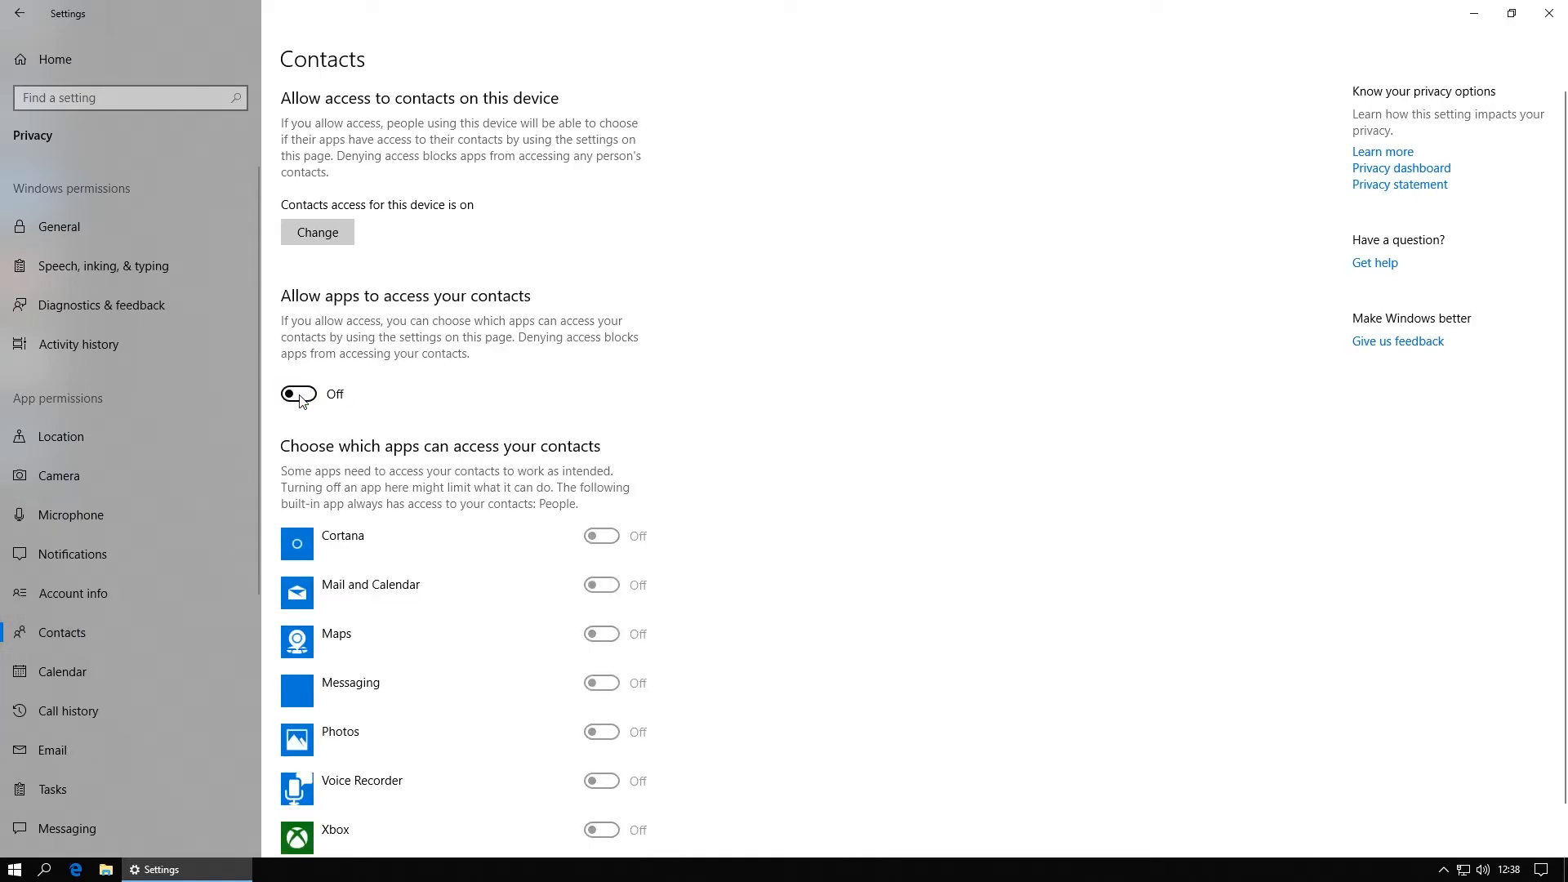
left_click(76, 672)
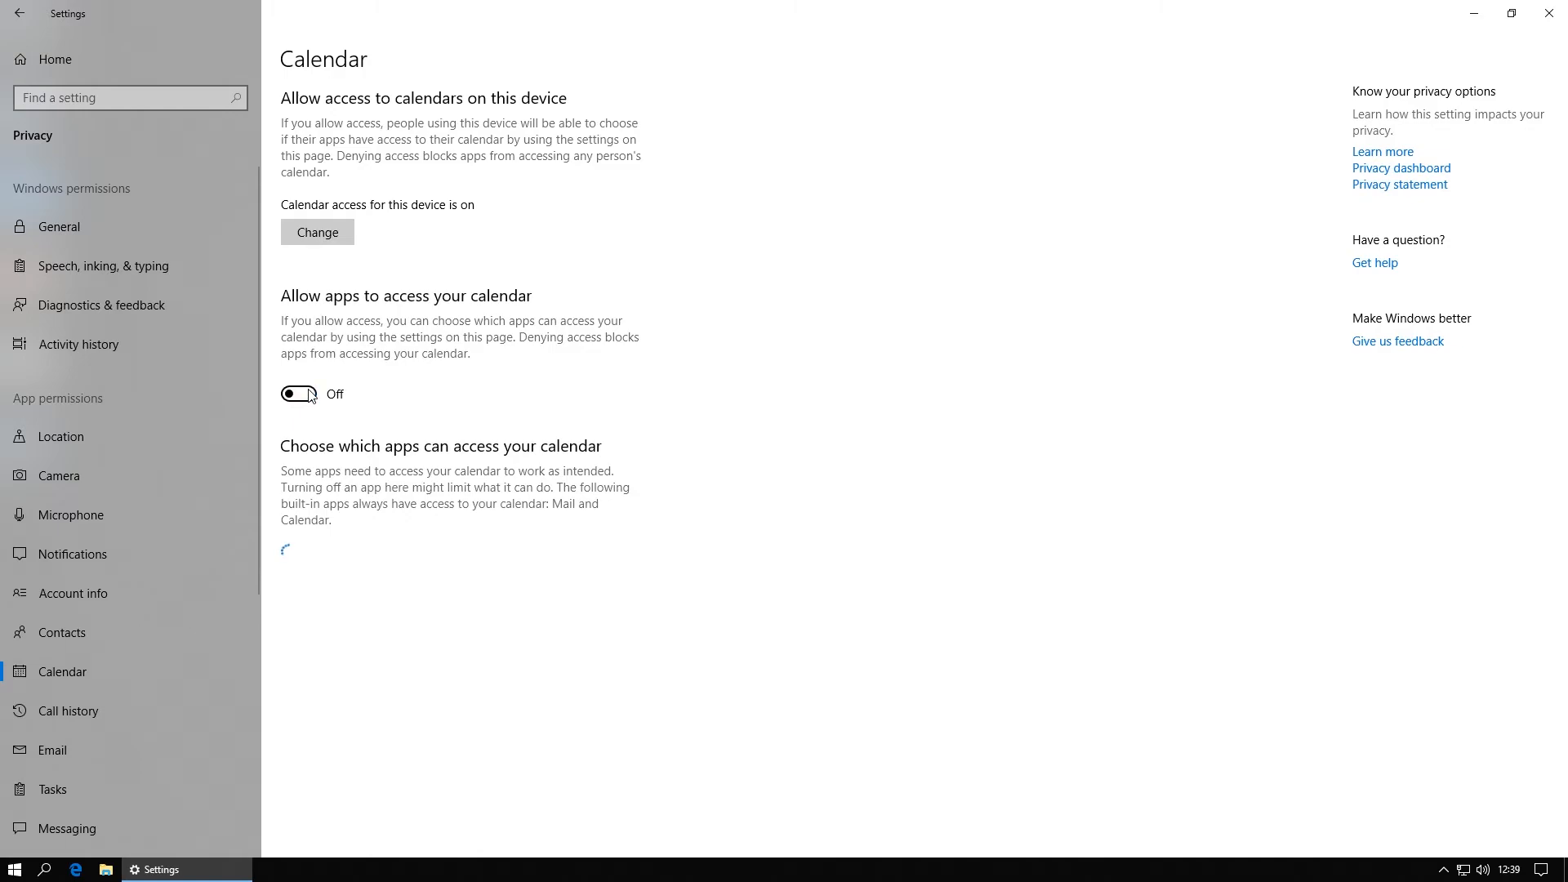
Step: Turn off app access to call history, email and tasks in the privacy permissions
left_click(72, 710)
scroll(123, 457, "down", 2)
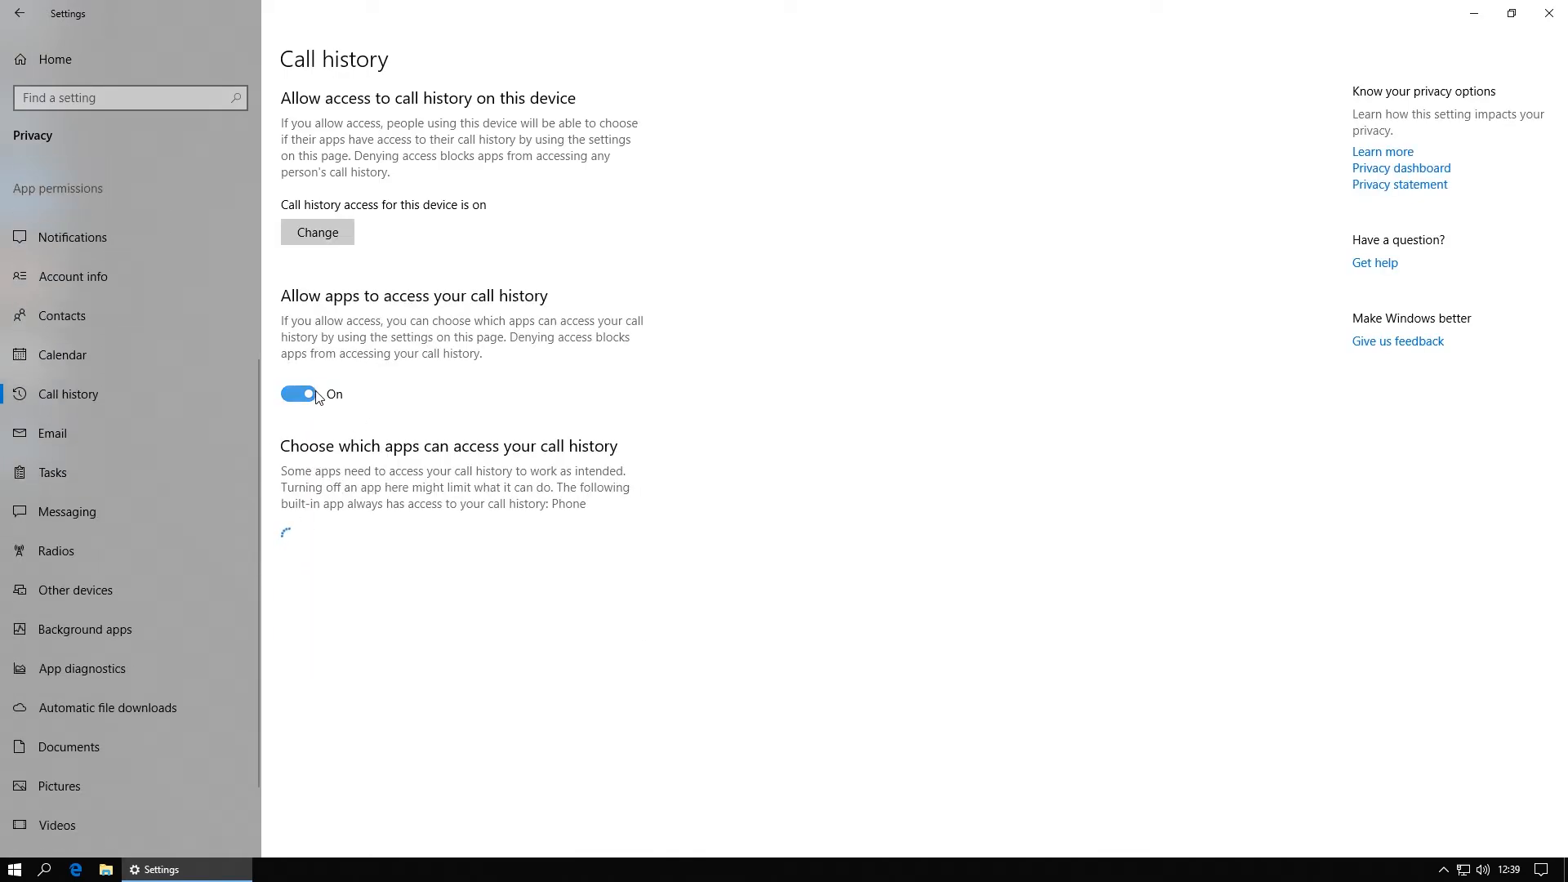
left_click(101, 434)
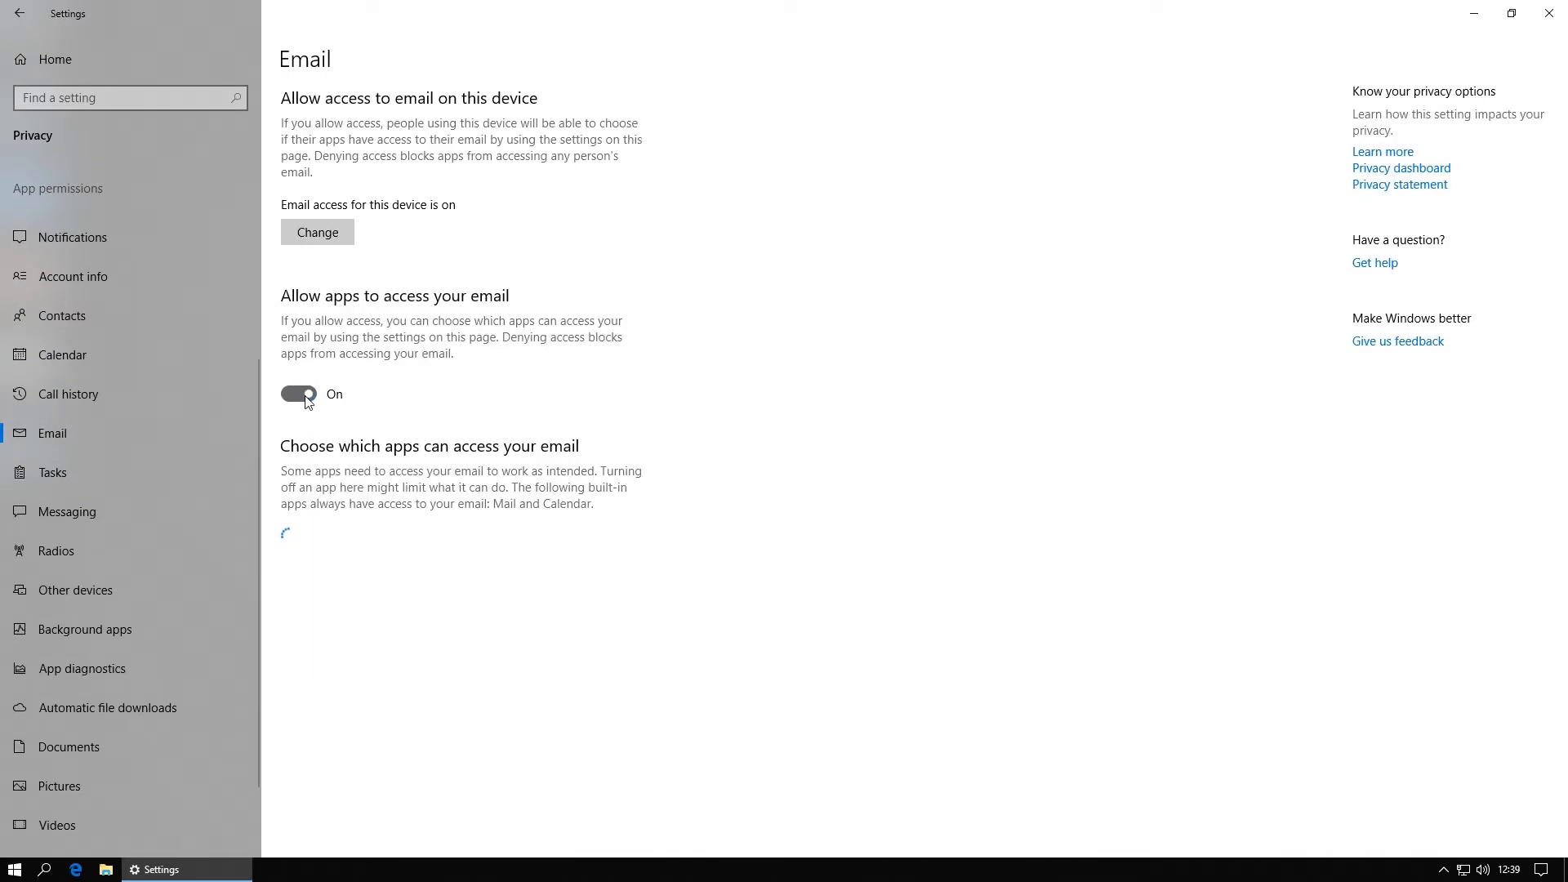
left_click(99, 474)
left_click(308, 394)
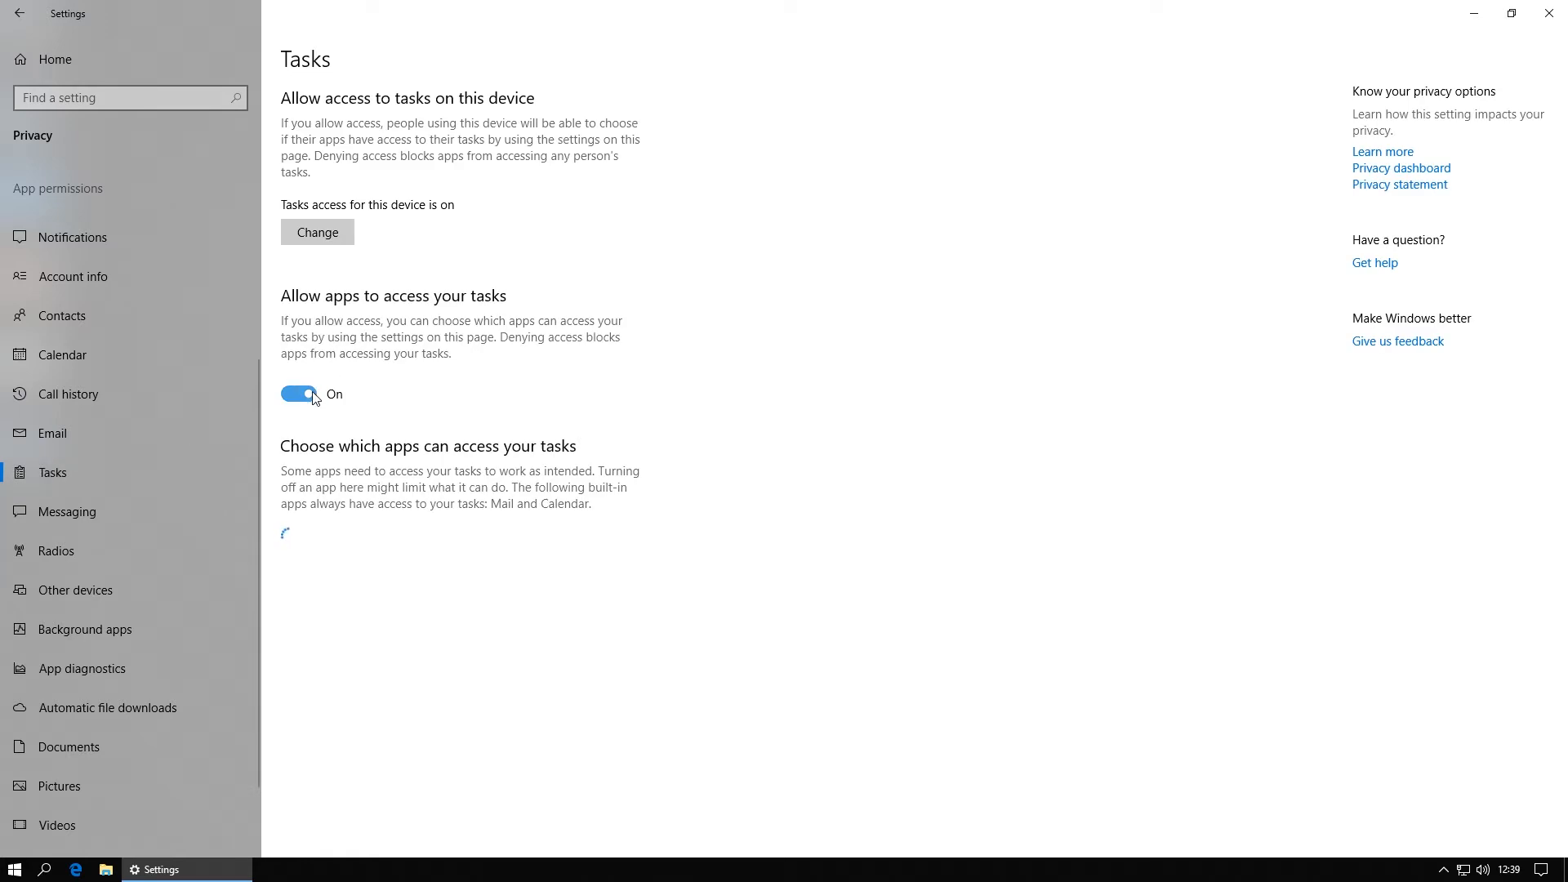
Step: Turn off app access to messaging and radios, and disable automatic sharing and syncing with unpaired devices
left_click(87, 516)
left_click(299, 410)
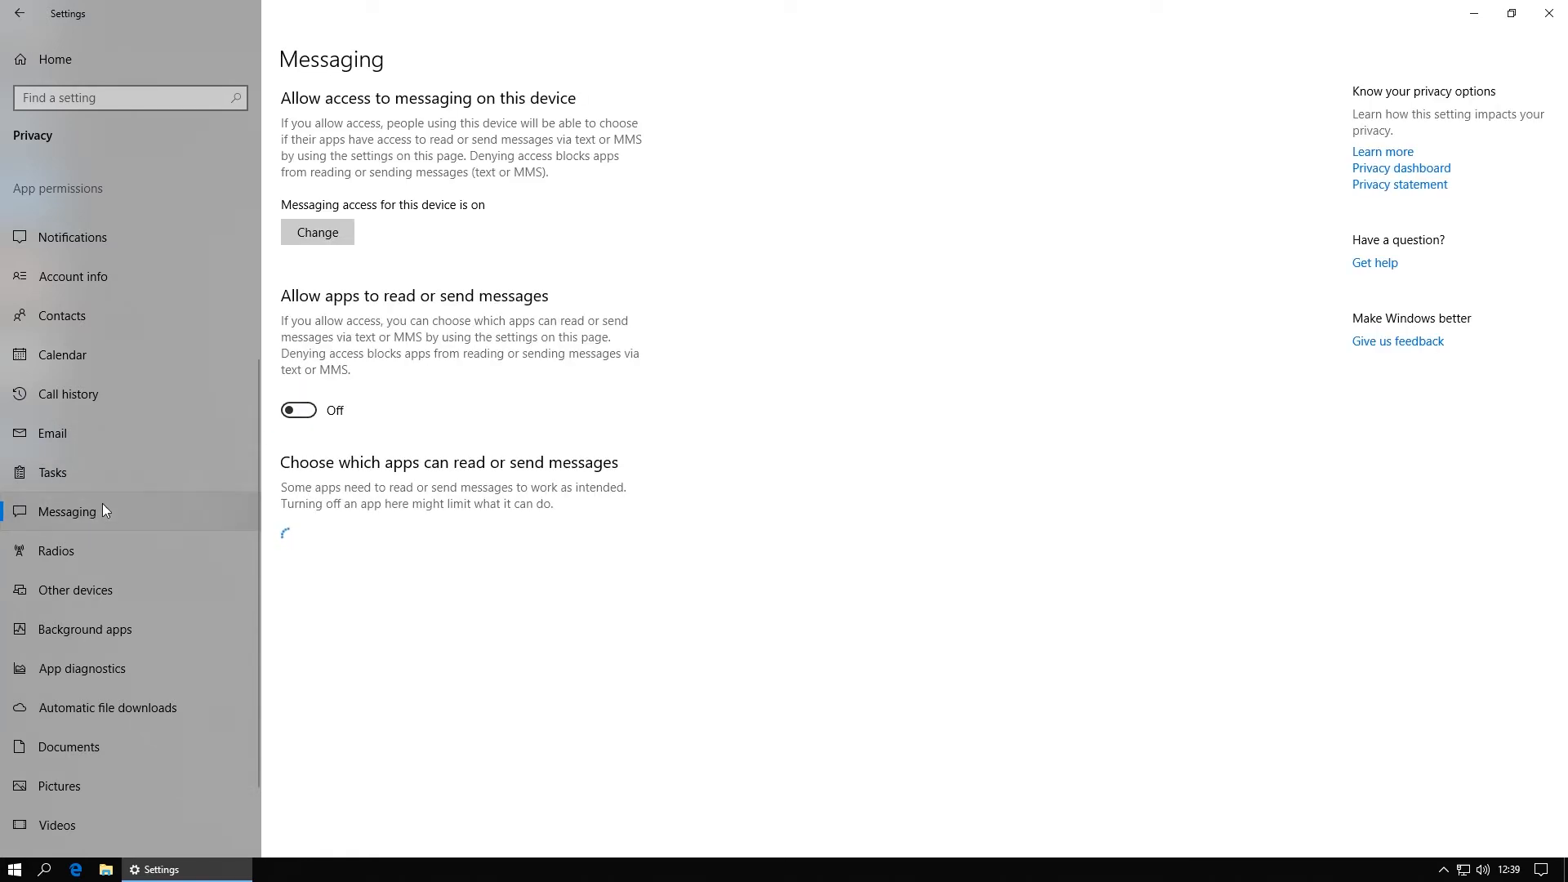
left_click(77, 547)
left_click(304, 187)
left_click(78, 600)
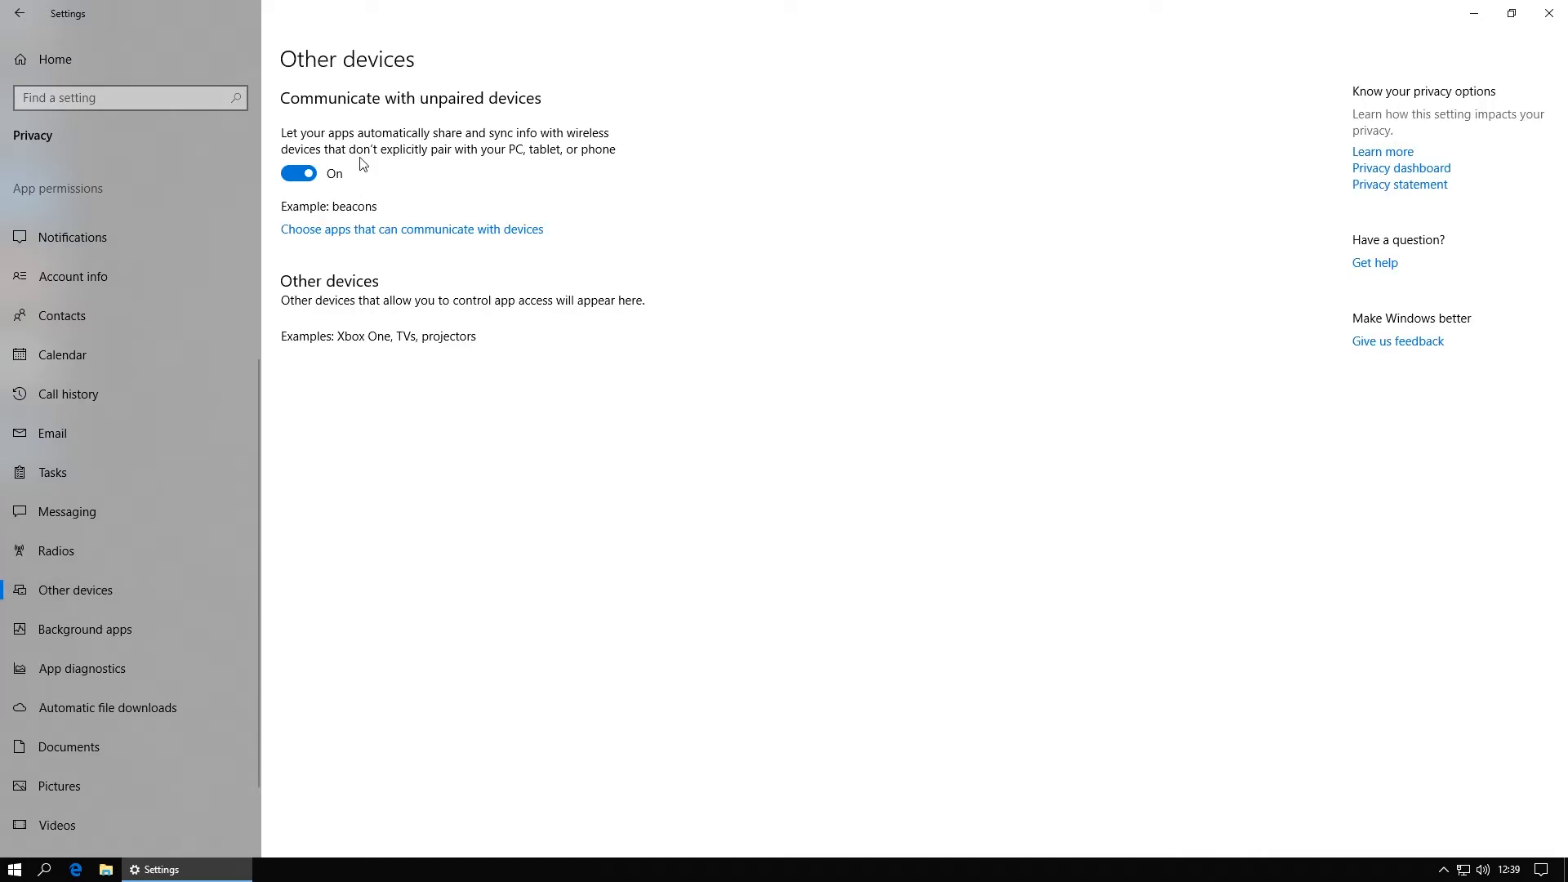
left_click(341, 172)
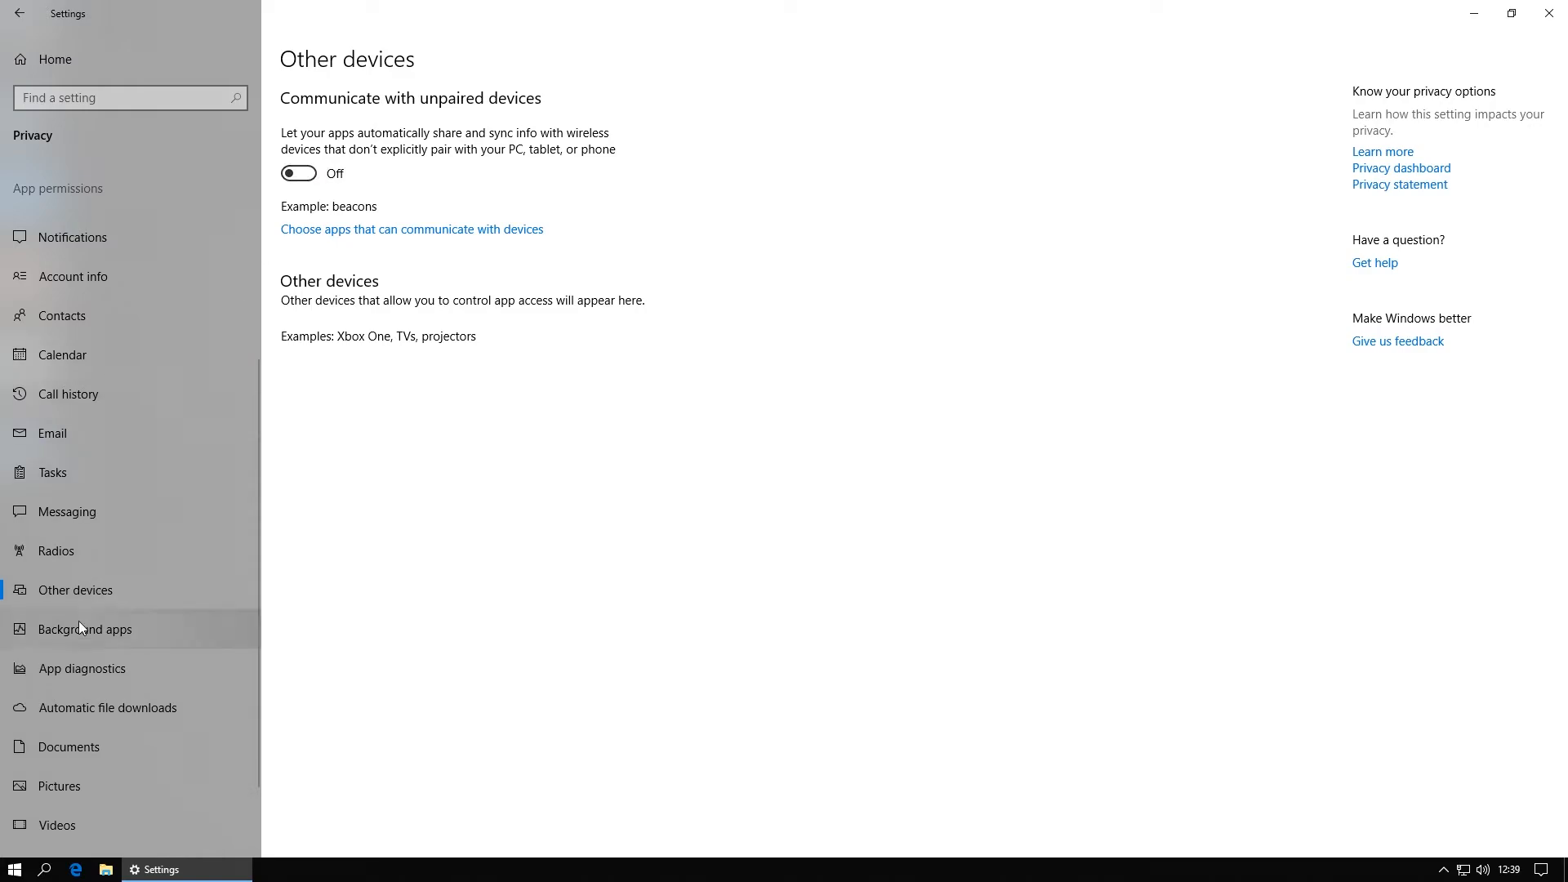
Step: Stop apps from running in the background and turn off app access to diagnostic information
left_click(80, 630)
left_click(300, 158)
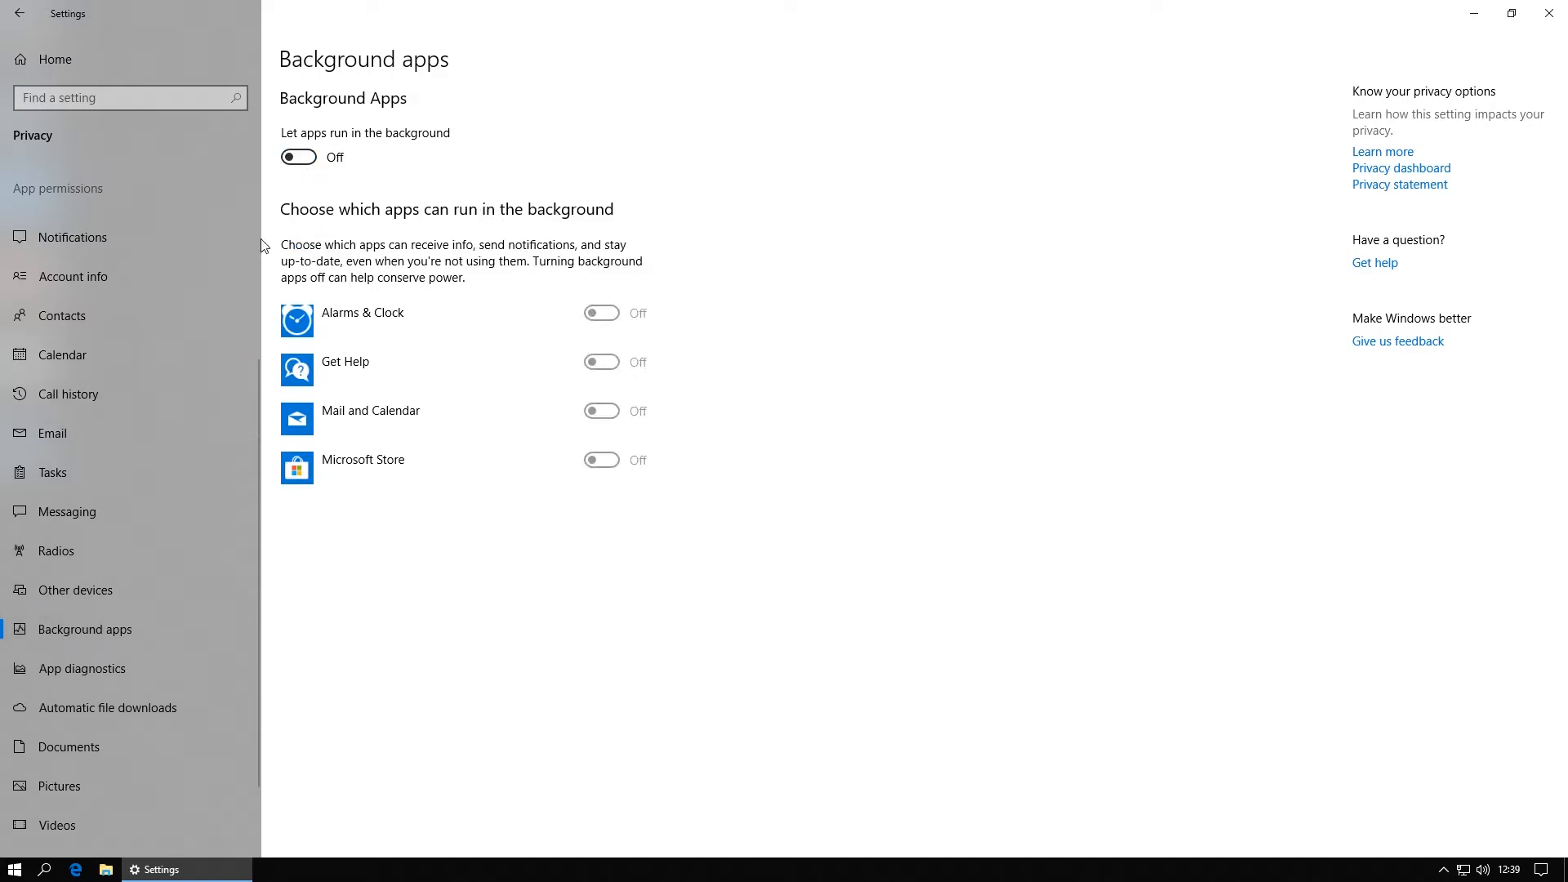
left_click(97, 671)
left_click(302, 116)
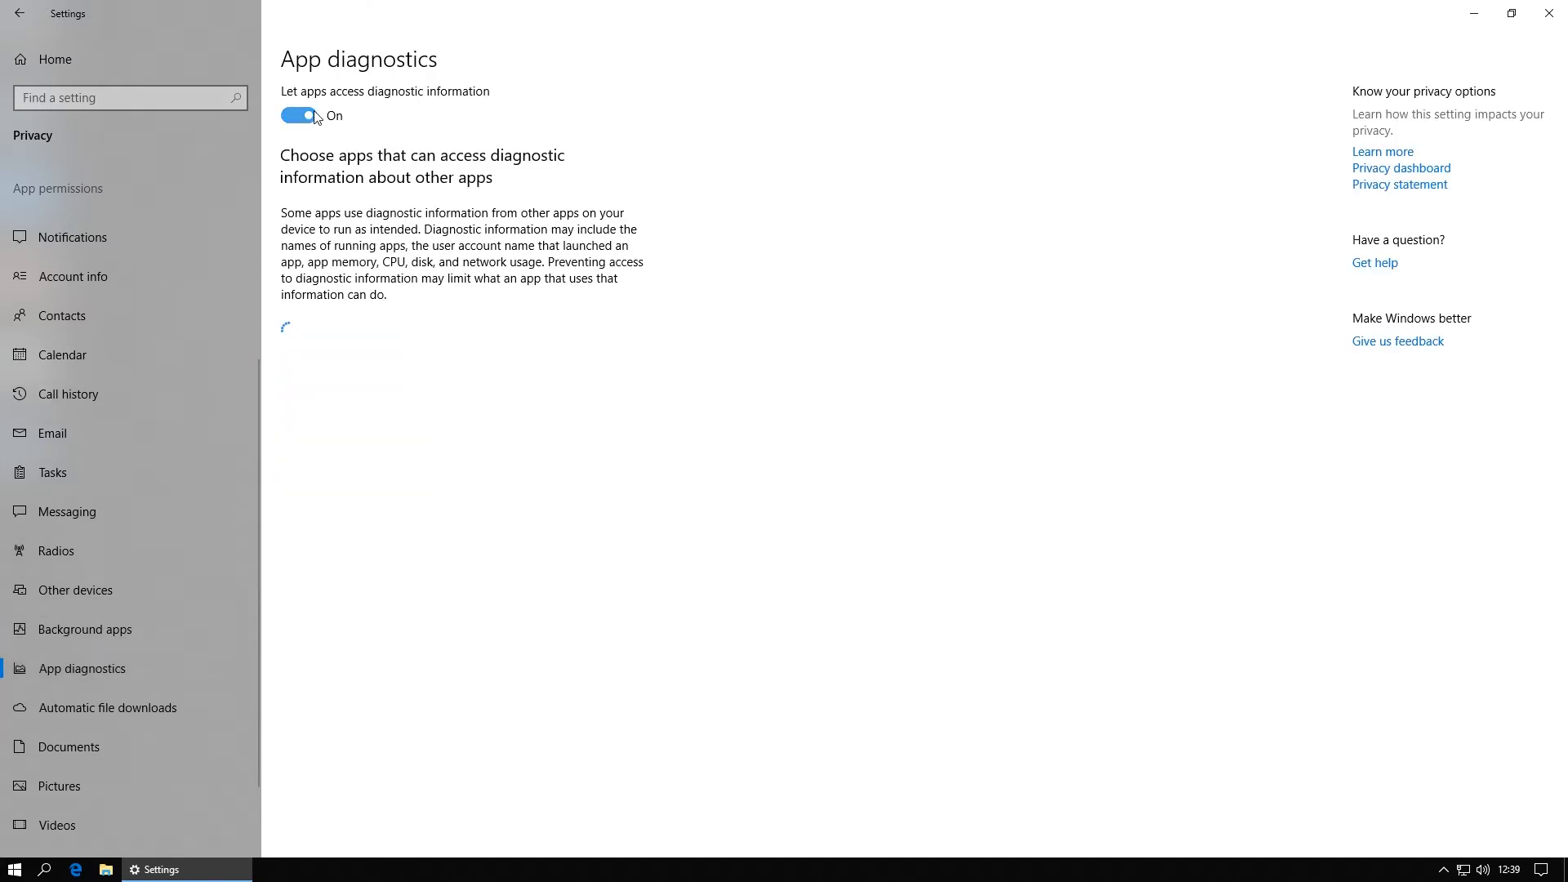
Step: Check the automatic file download permission and turn off app access to the documents library
left_click(116, 712)
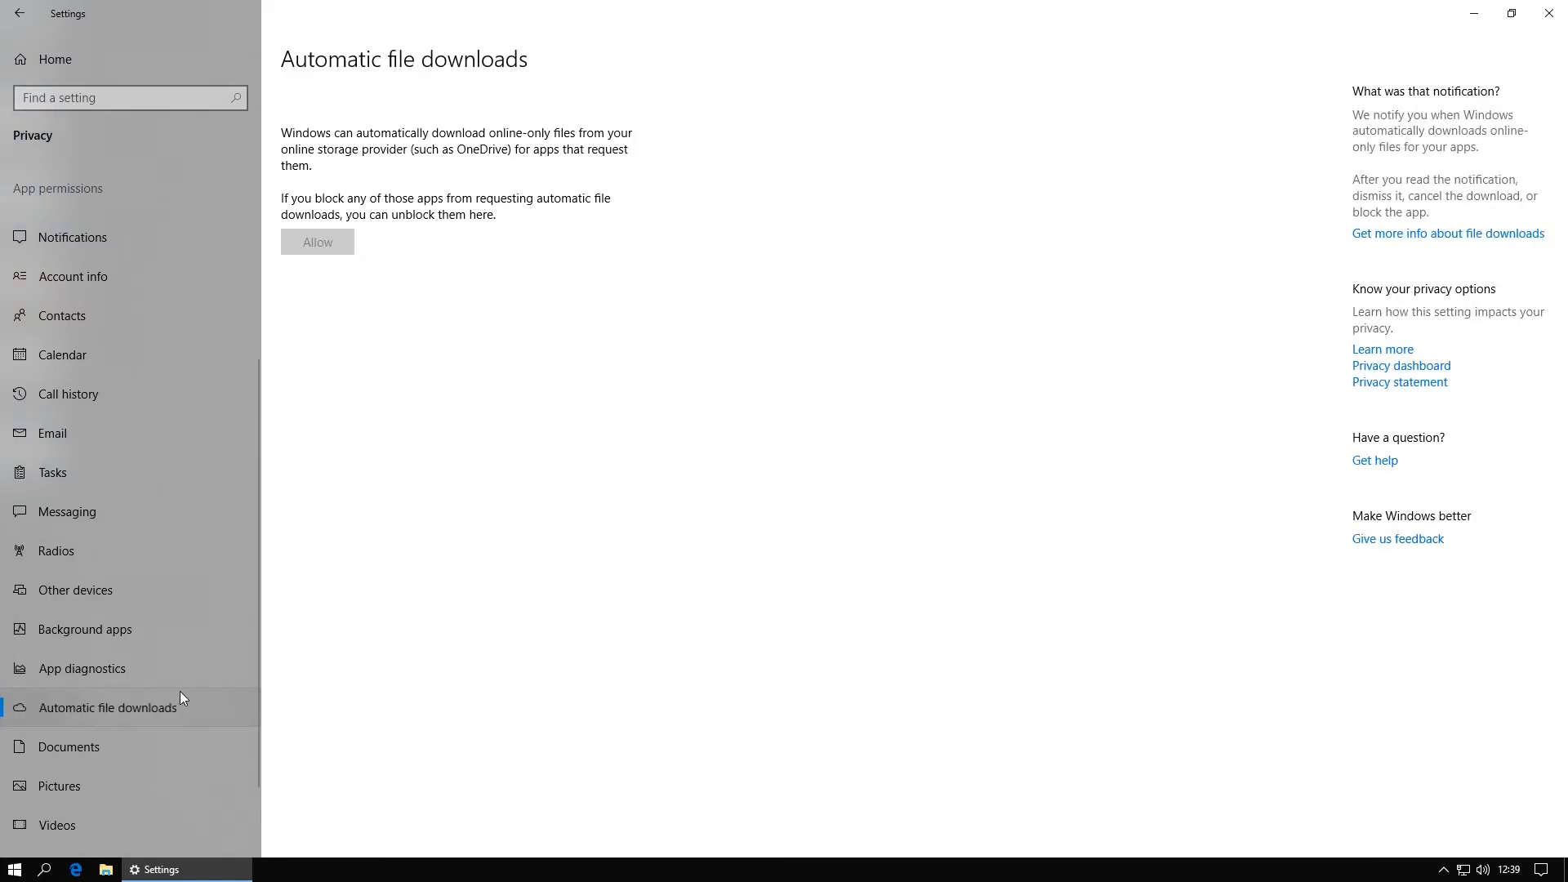
left_click(125, 756)
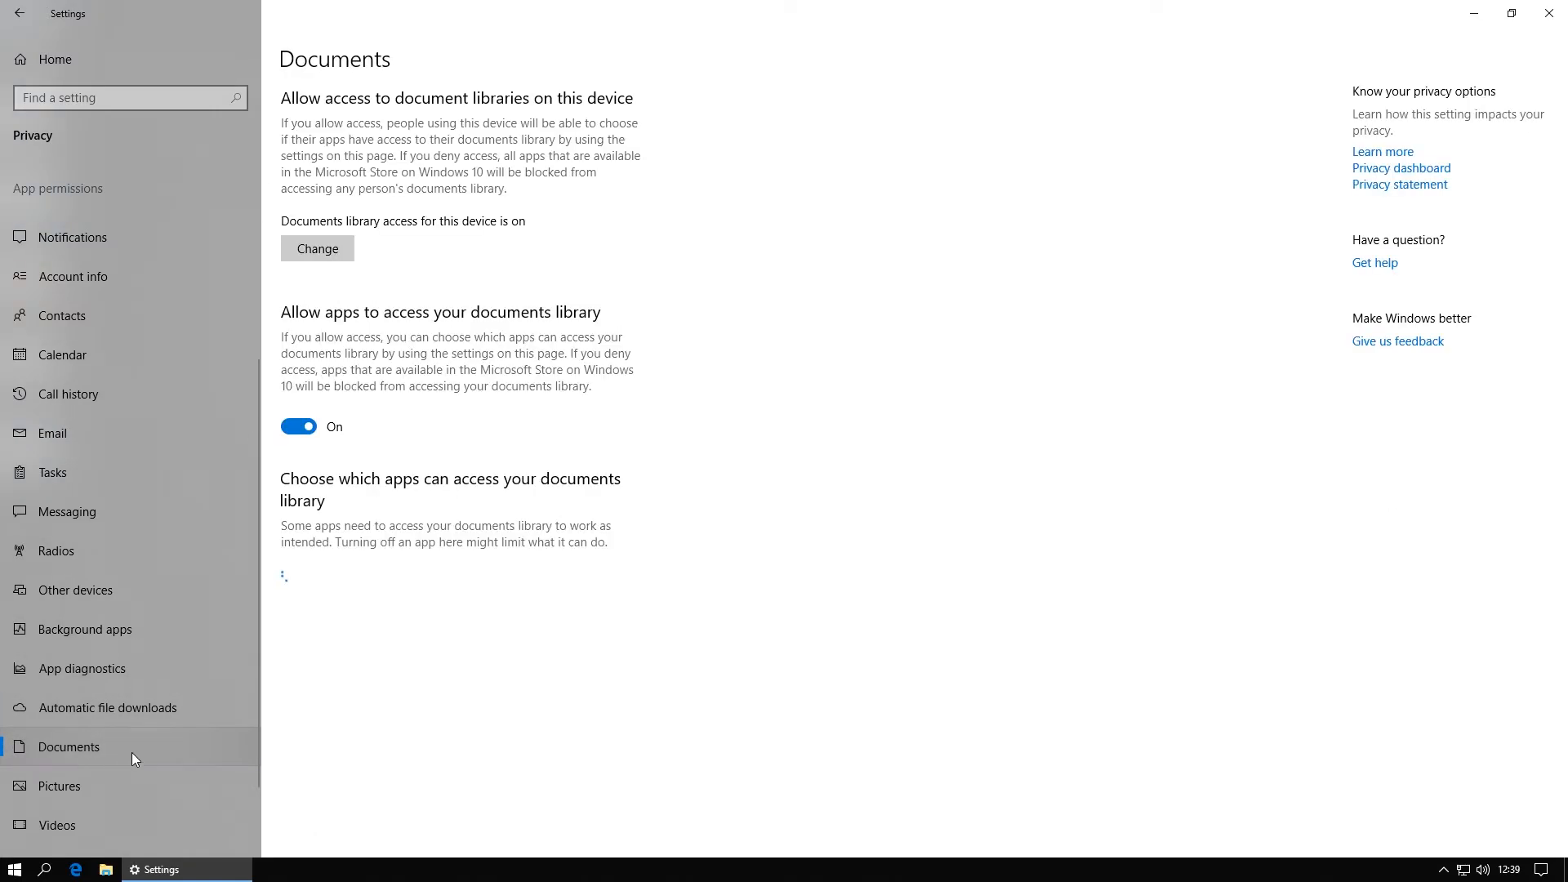
left_click(301, 424)
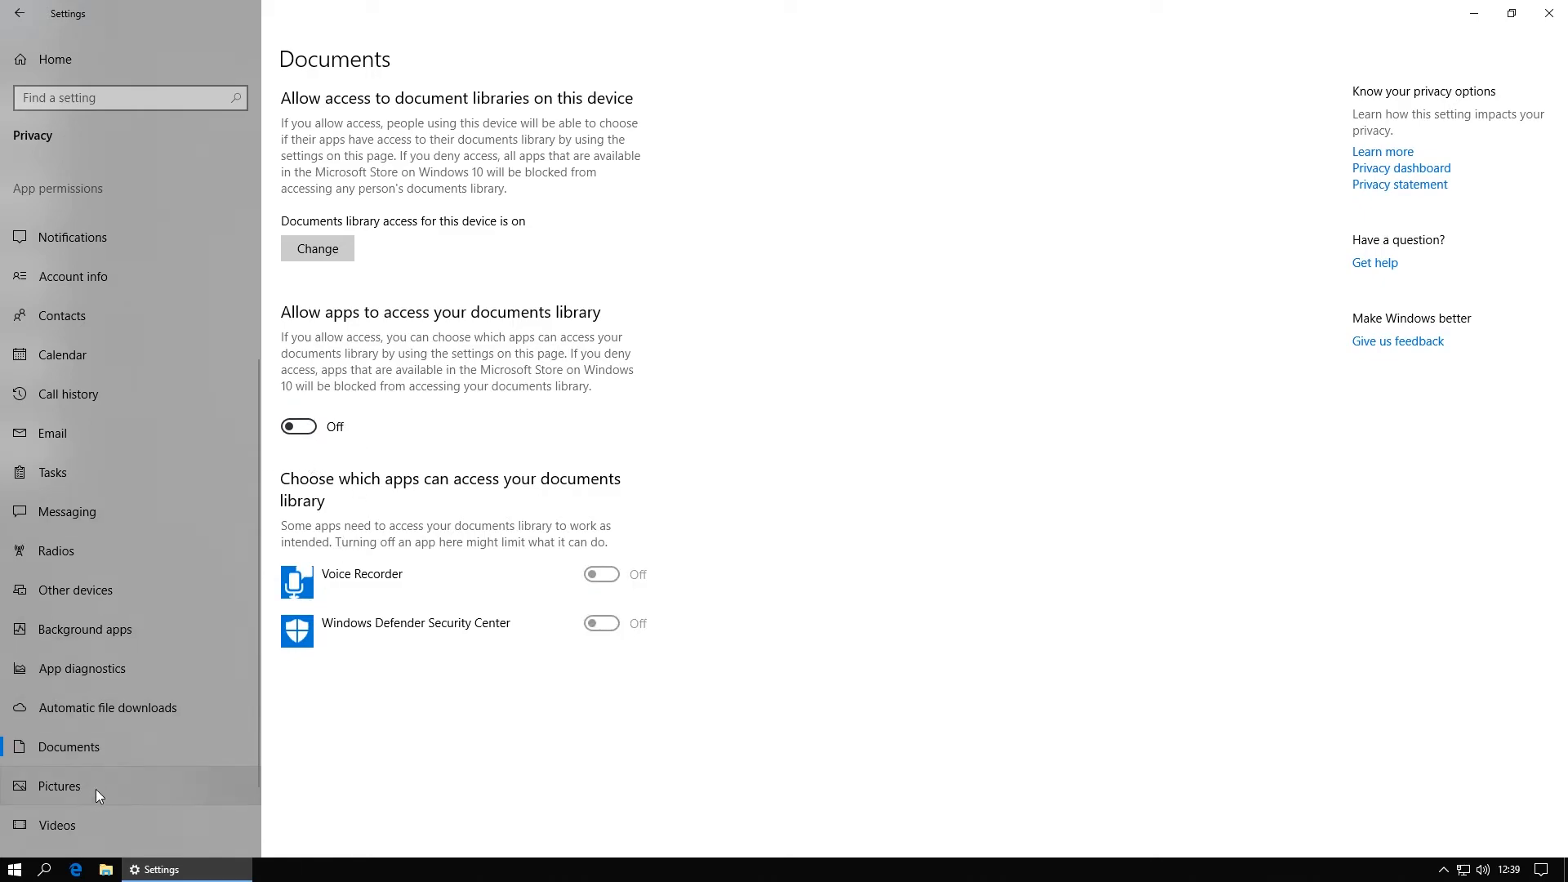
Step: Turn off app access to the pictures library and the videos library in the privacy permissions
left_click(95, 789)
left_click(299, 426)
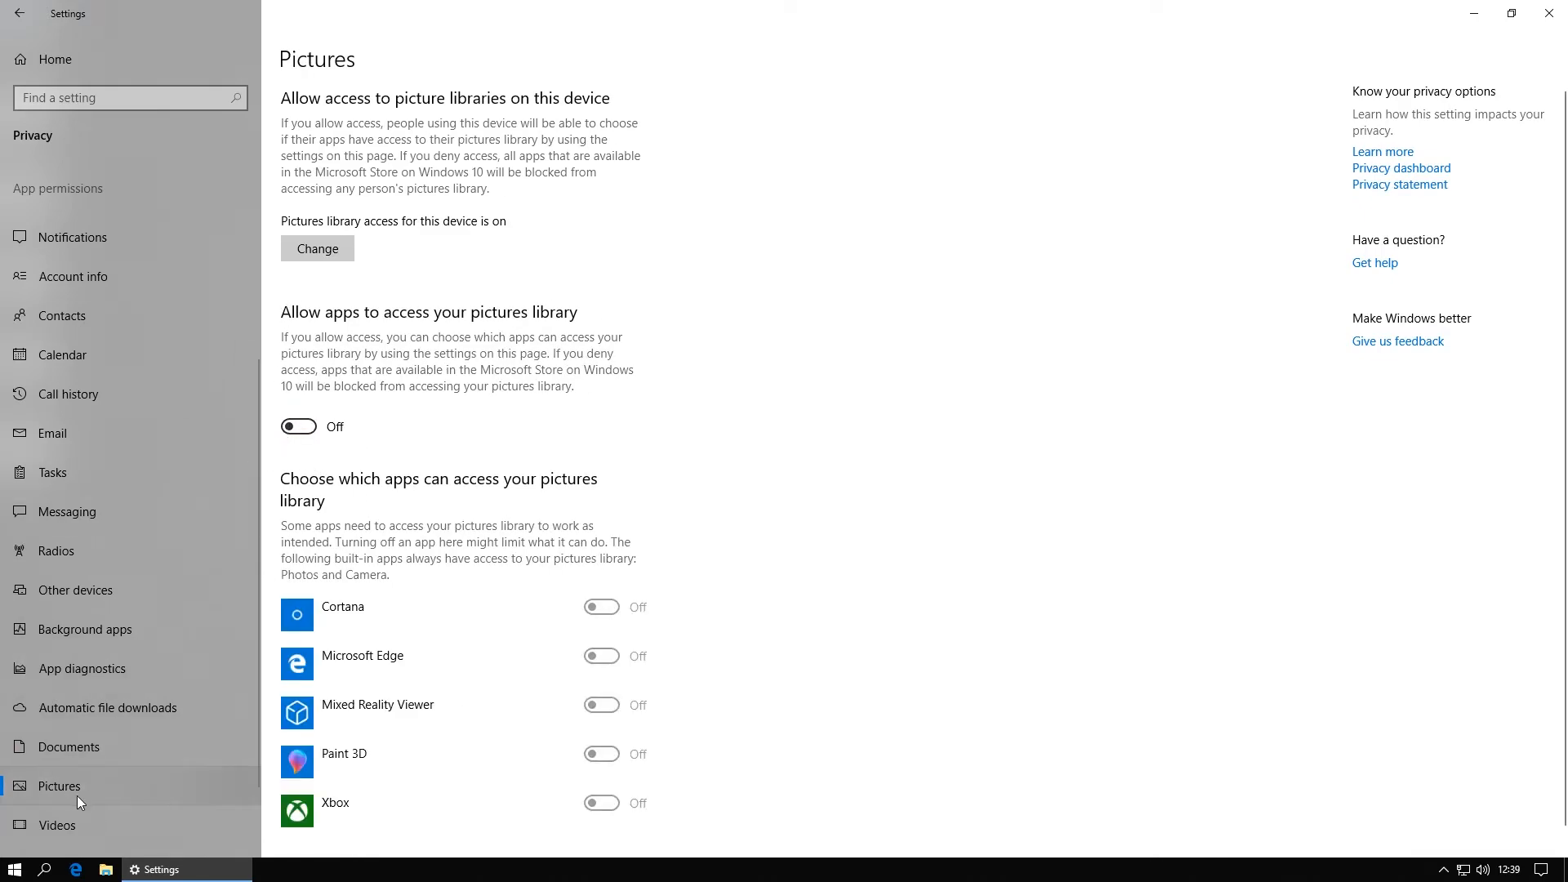
left_click(74, 825)
left_click(298, 426)
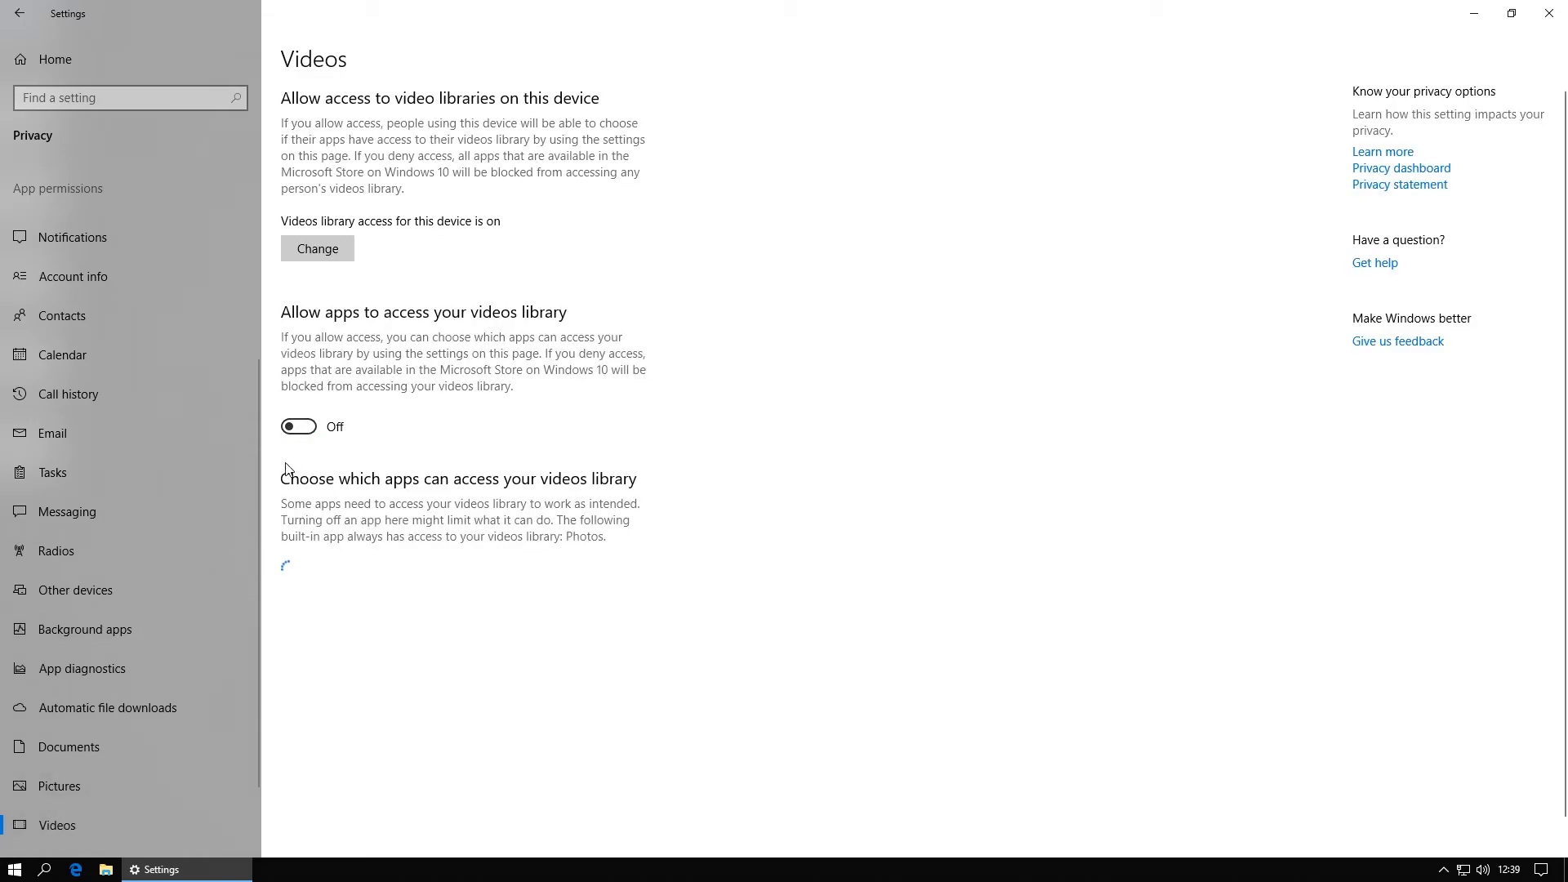
Step: Check the videos and file system permissions in the privacy settings and return to the settings overview
left_click(60, 61)
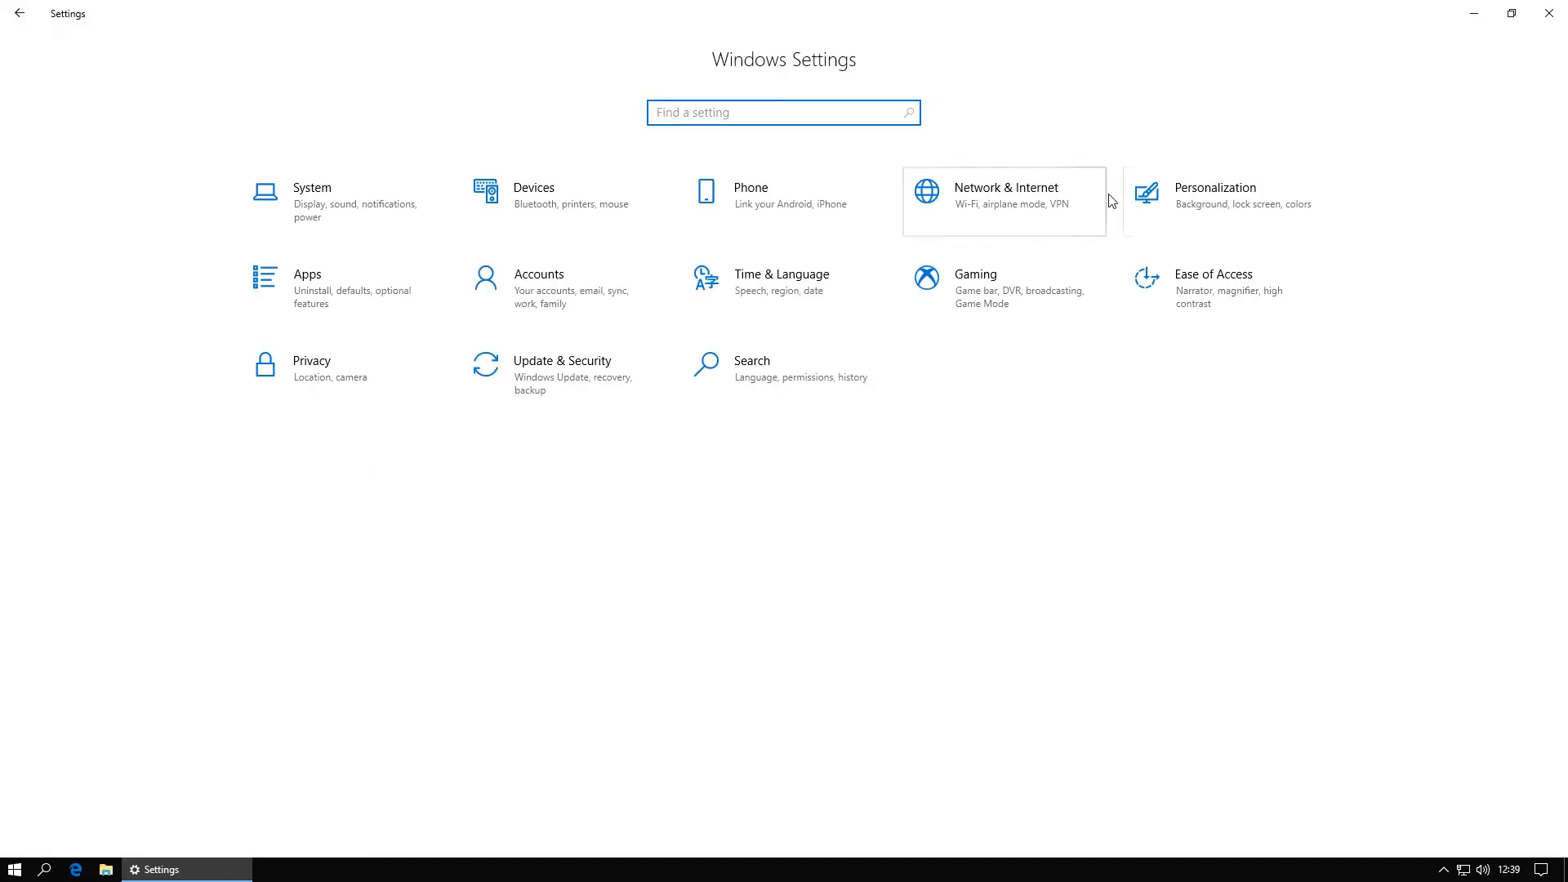
left_click(312, 364)
scroll(209, 511, "down", 10)
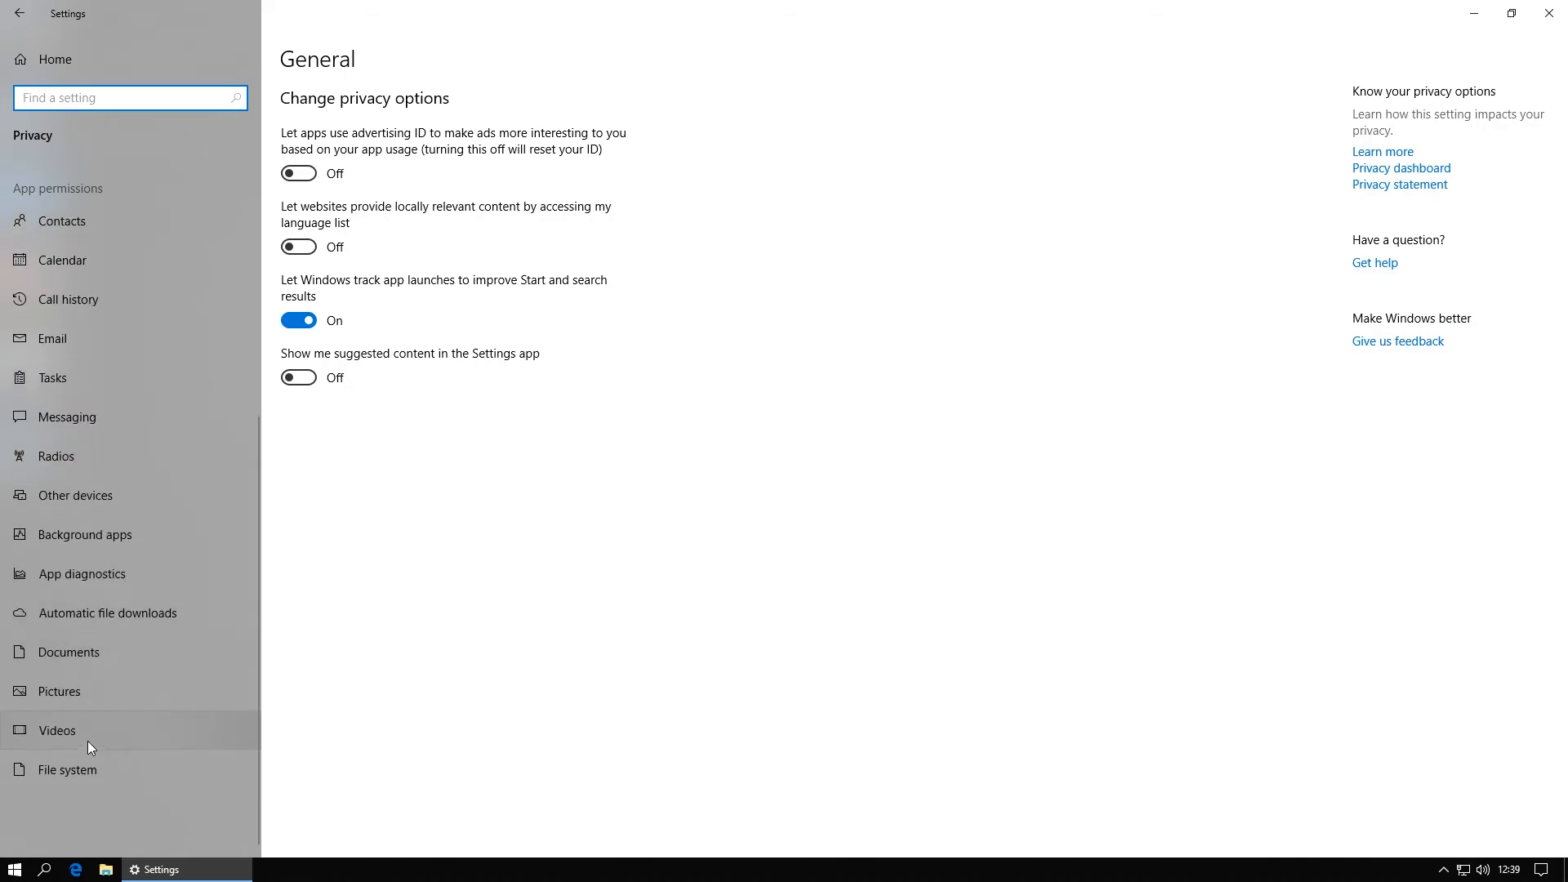
left_click(65, 735)
left_click(74, 768)
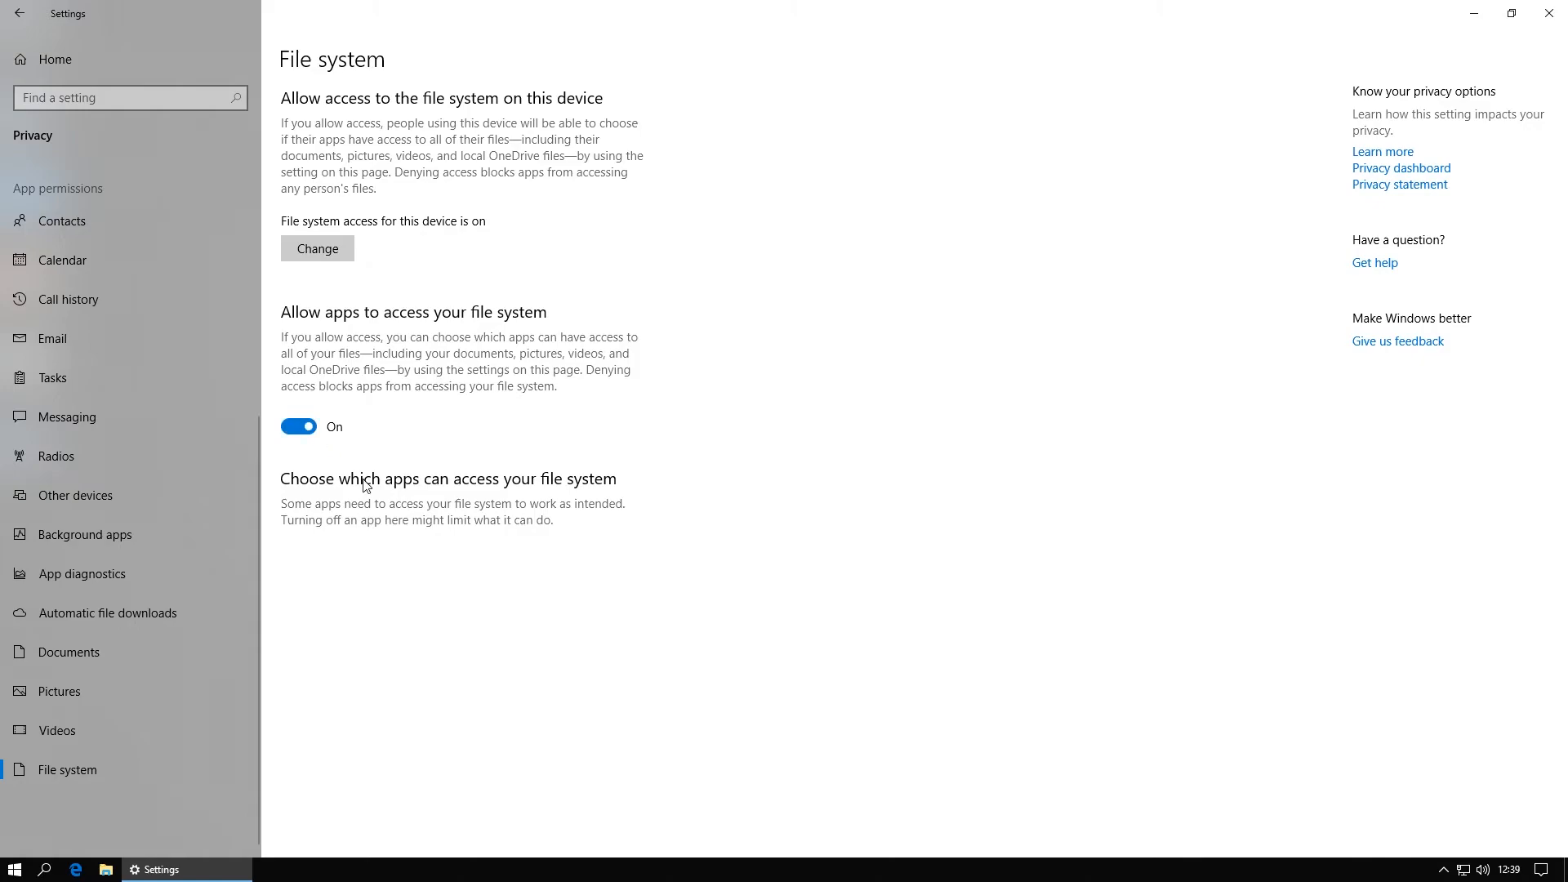
left_click(59, 52)
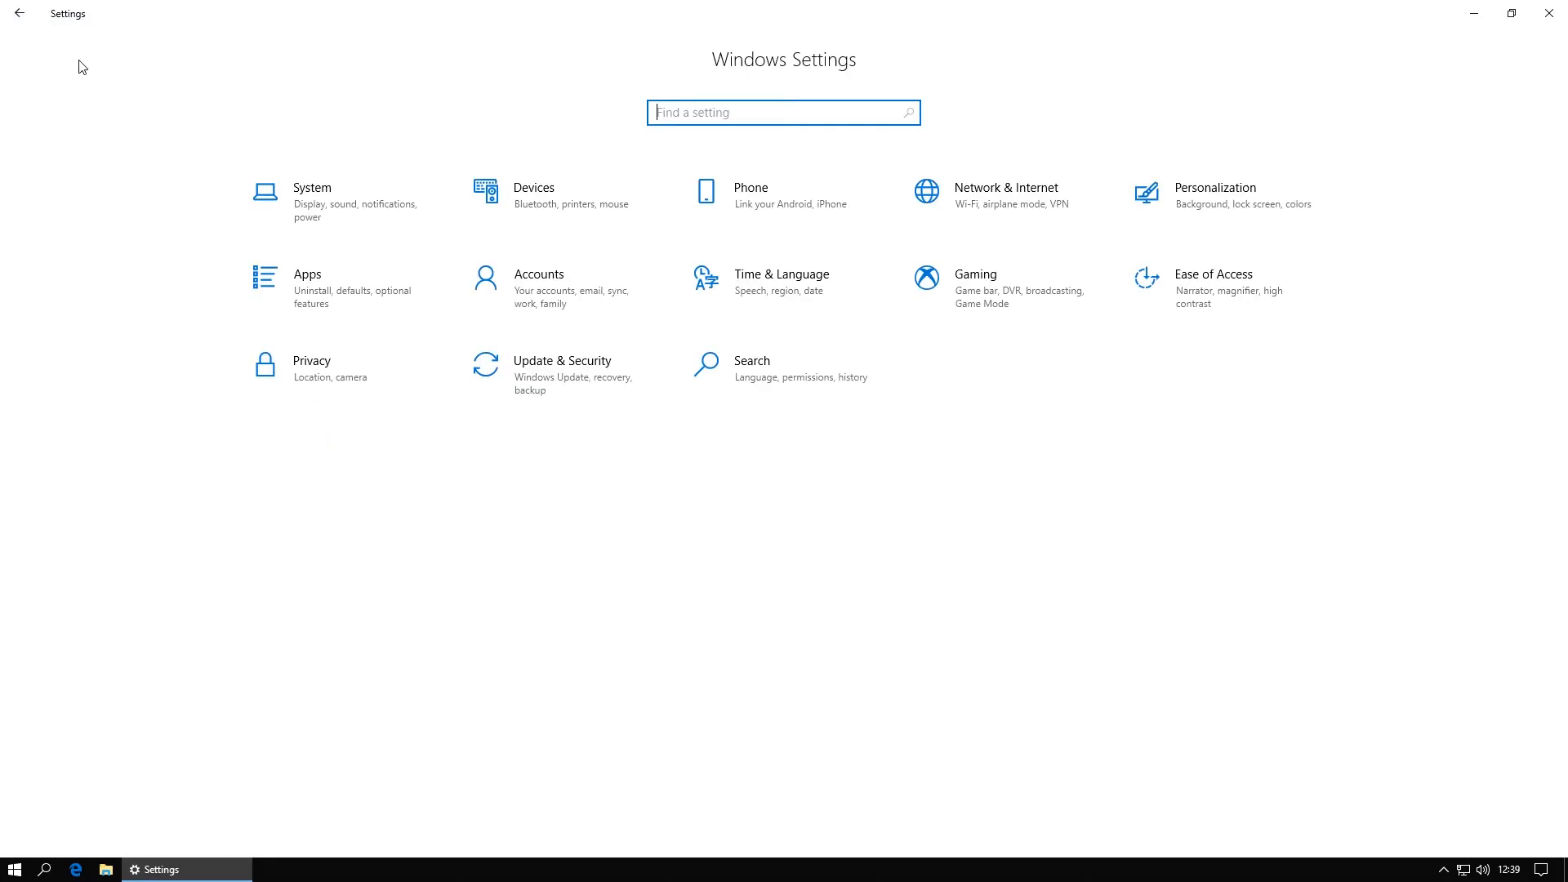
Step: Turn off cloud-delivered protection in the virus and threat protection settings of Windows Defender Security Center, allowing the change
left_click(560, 387)
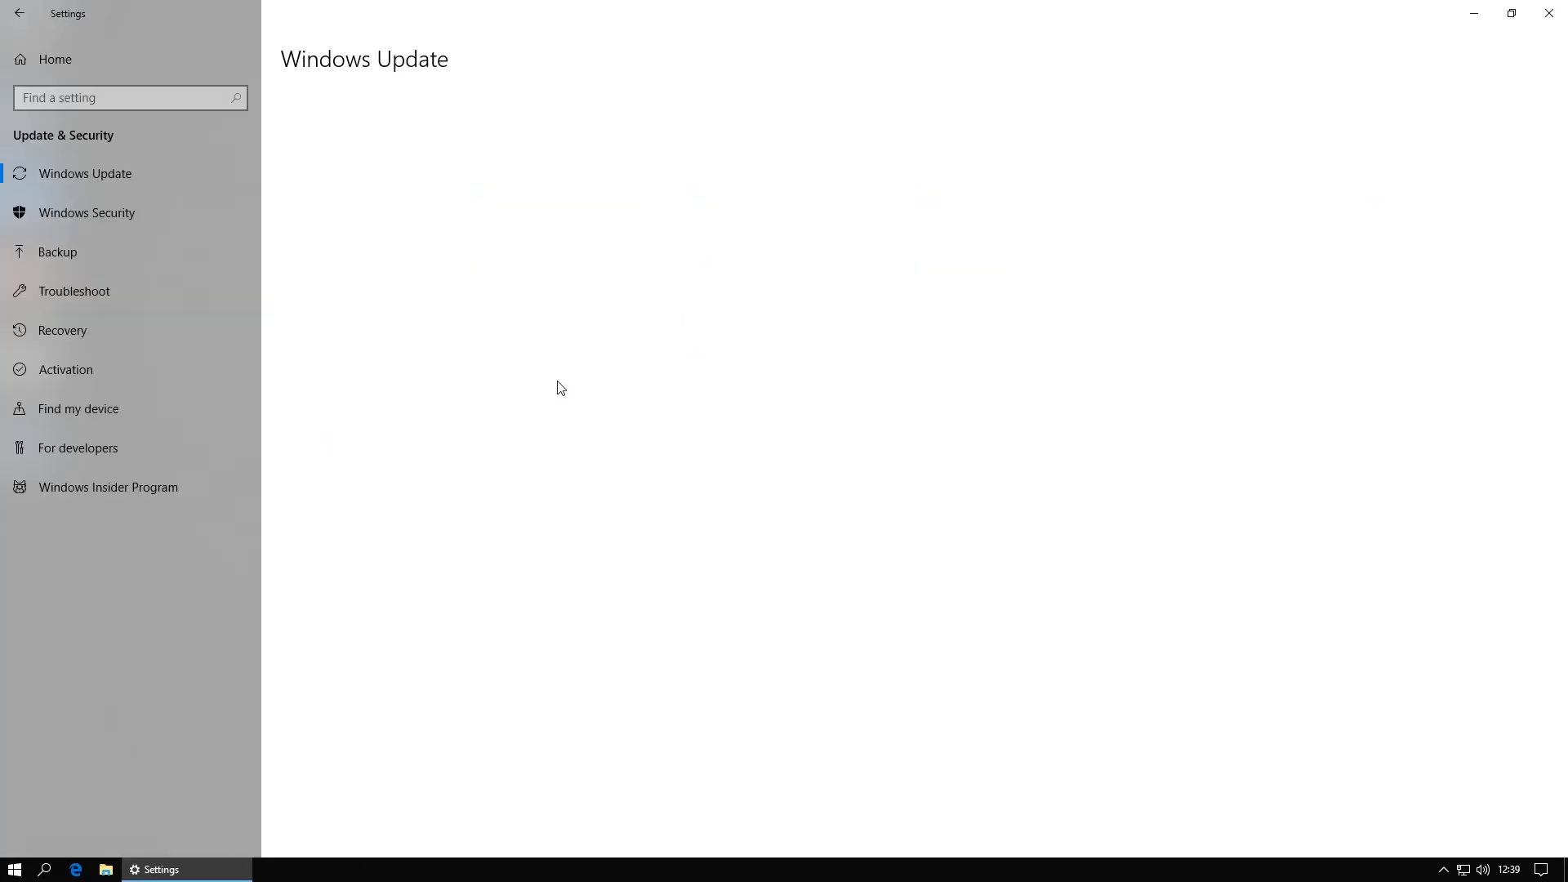
left_click(92, 216)
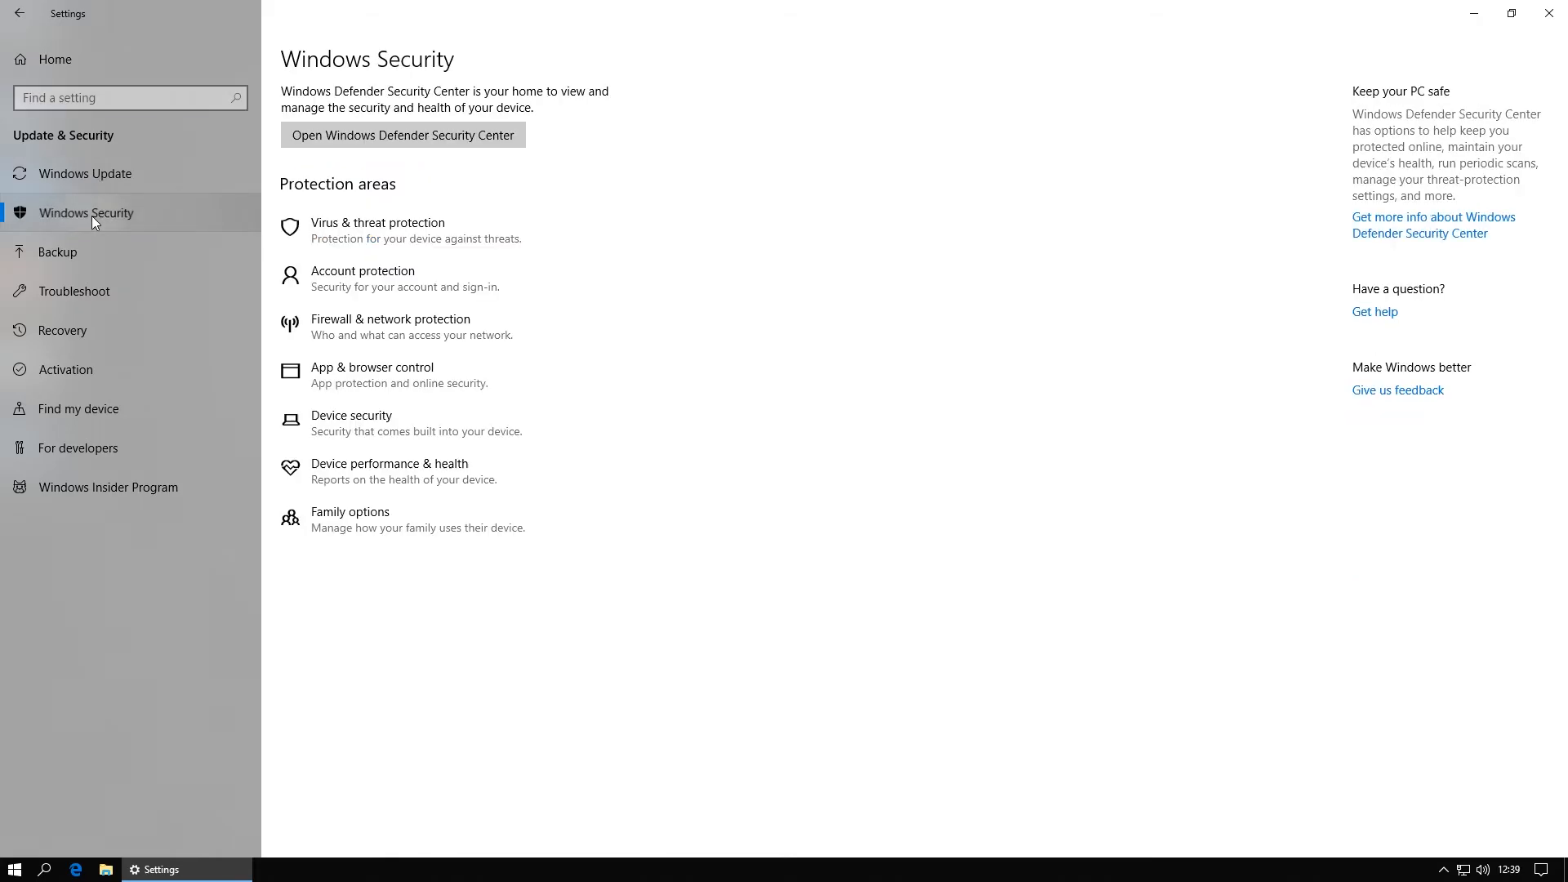
left_click(410, 235)
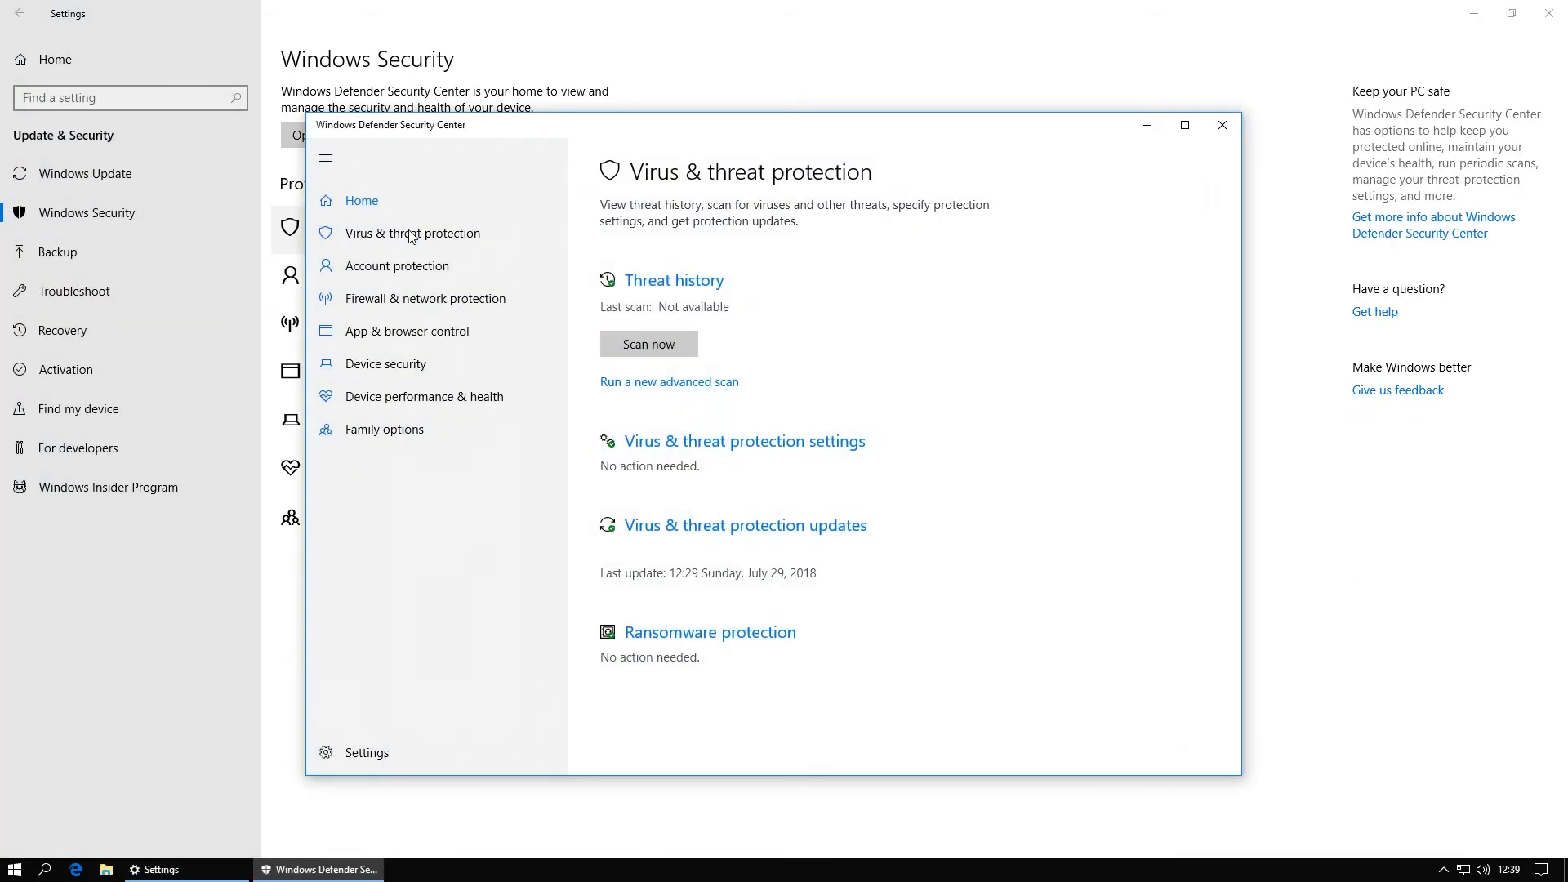
left_click(760, 445)
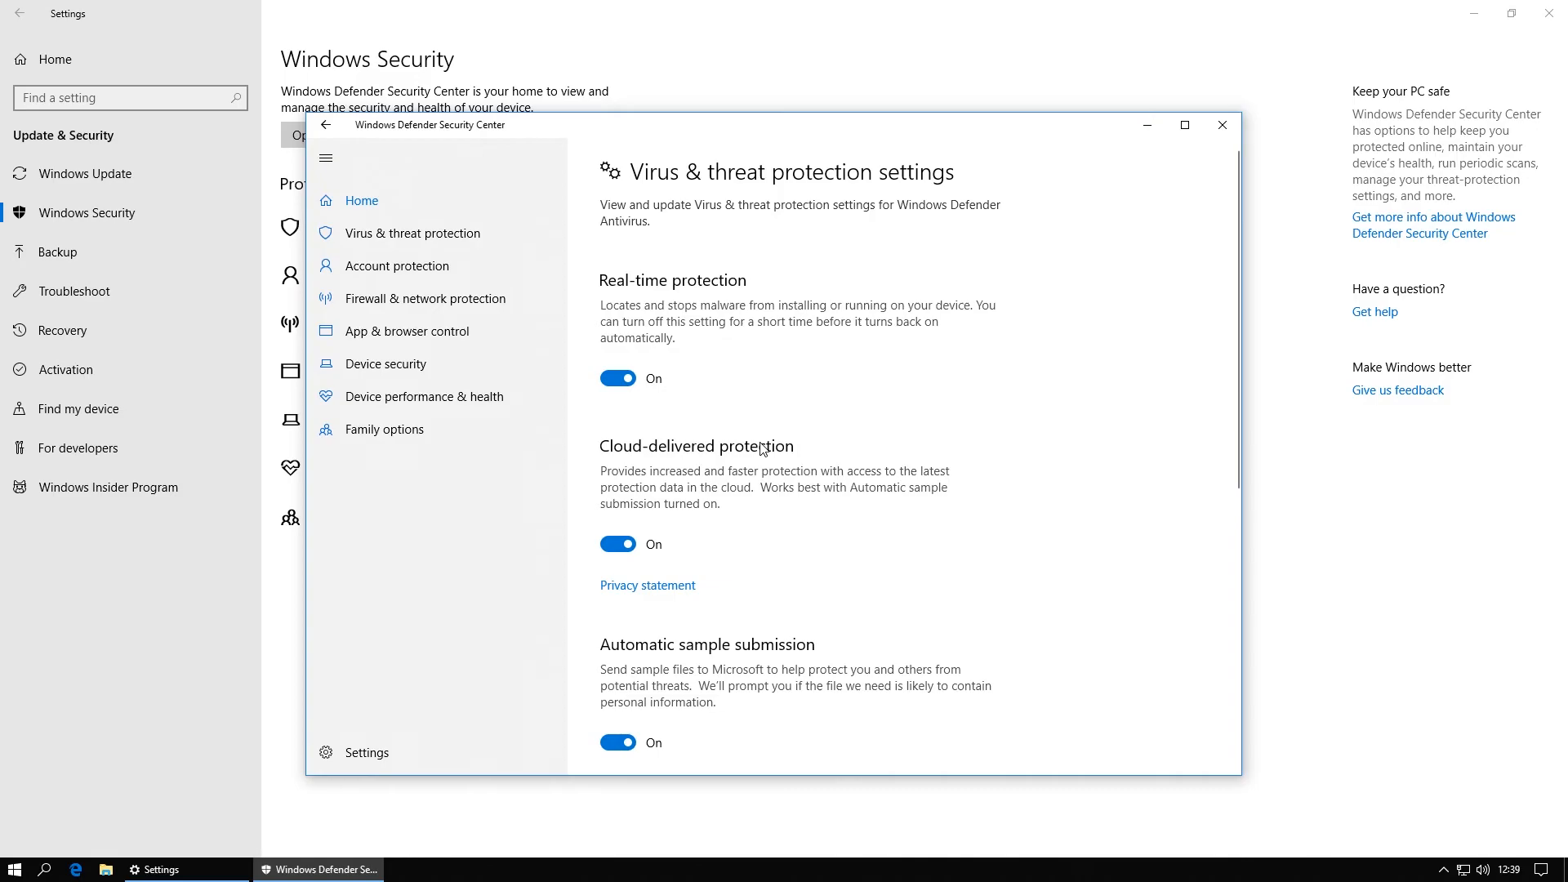
scroll(700, 417, "down", 1)
left_click(618, 451)
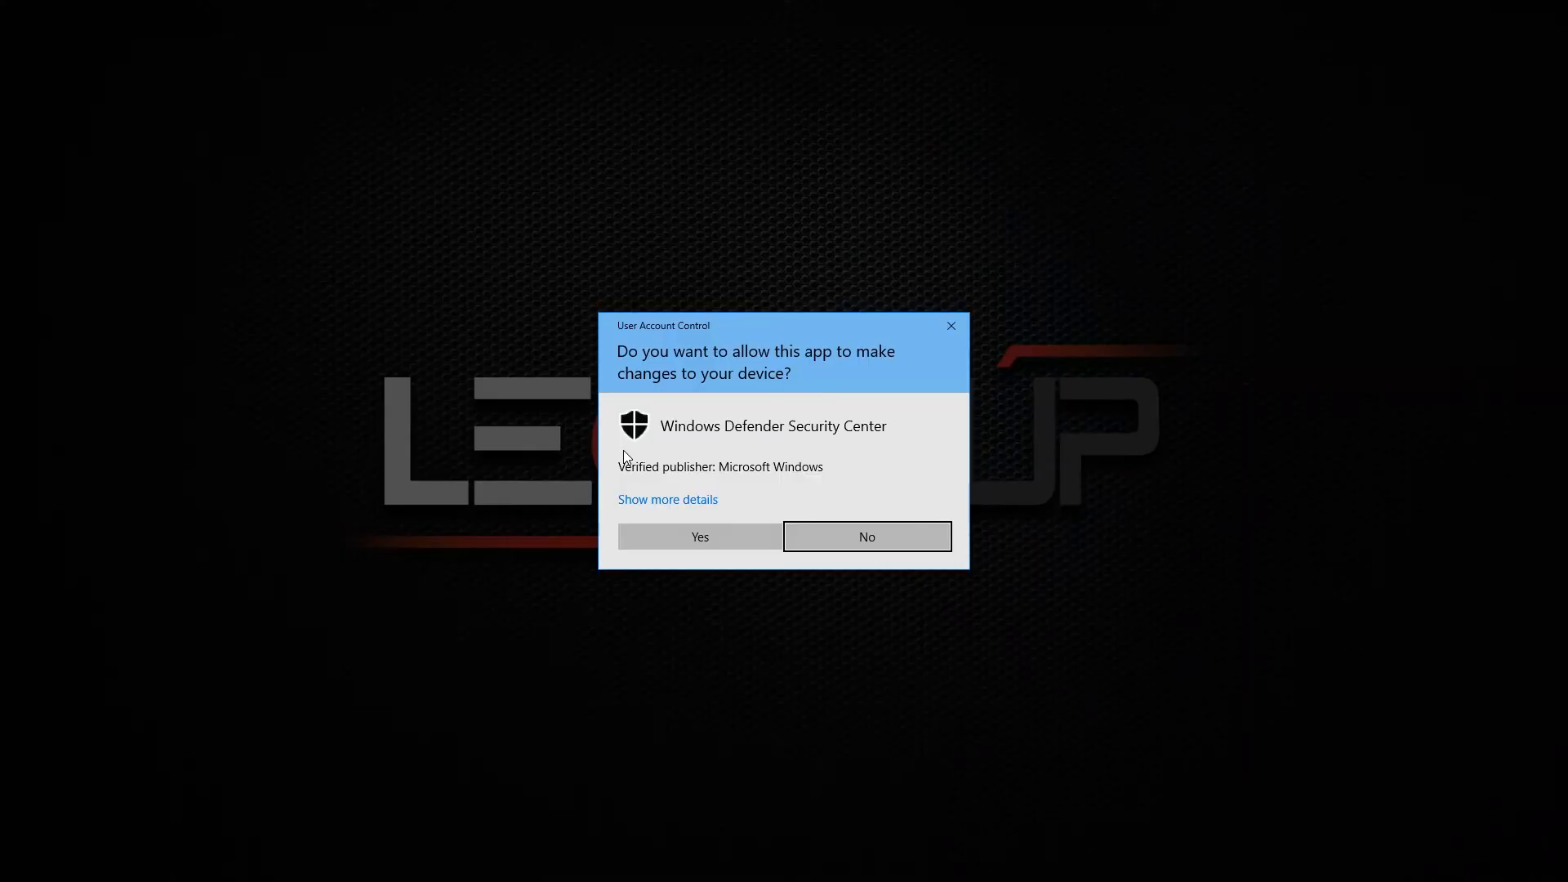
left_click(704, 538)
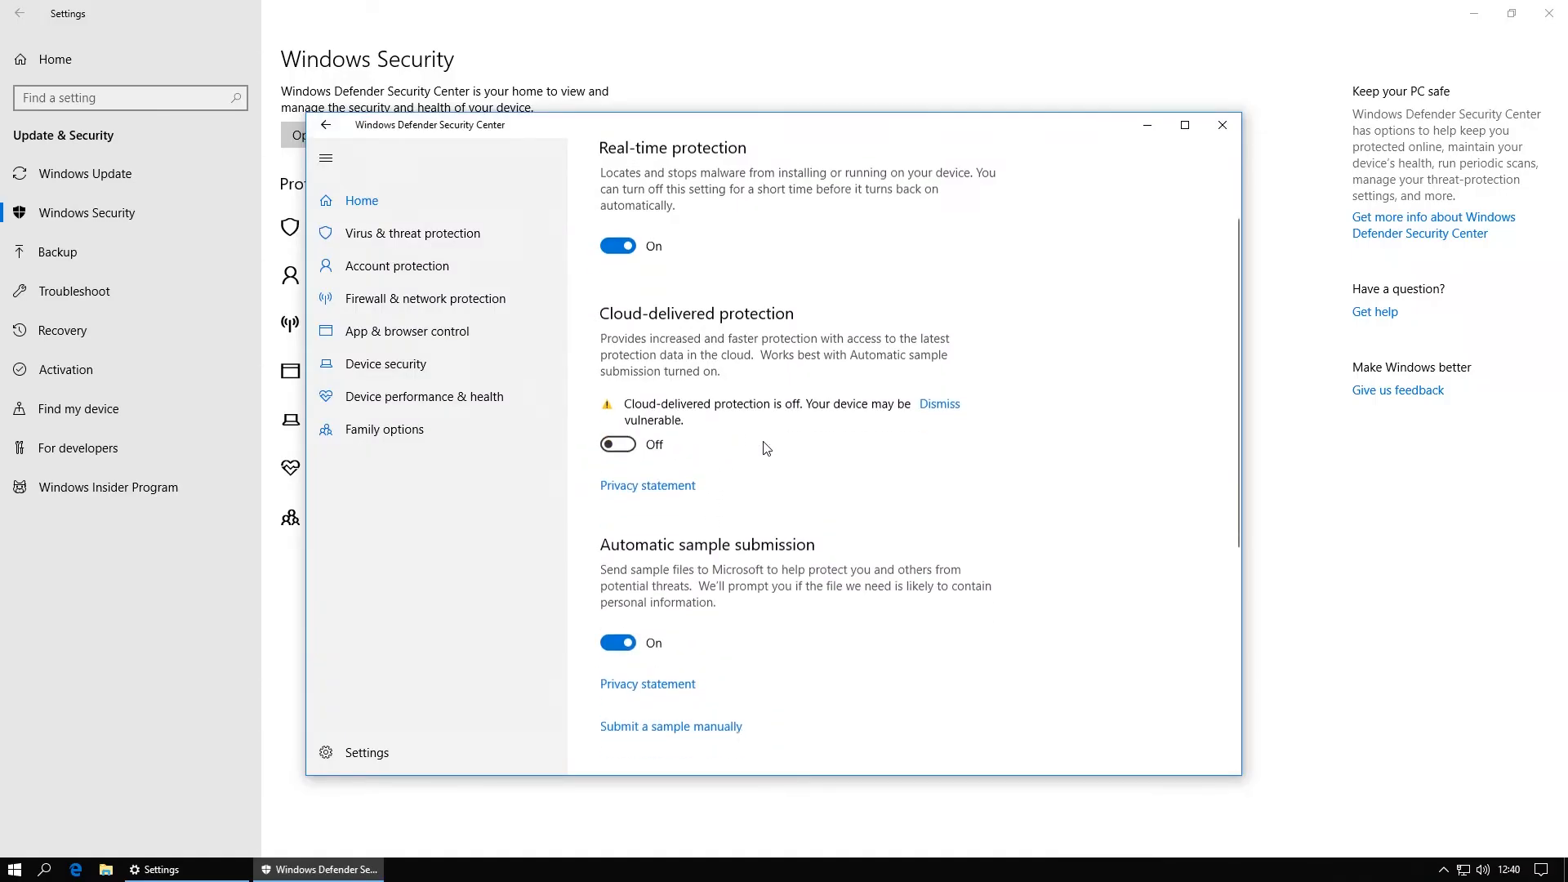
Step: Turn off automatic sample submission in the virus and threat protection settings, allowing the change
scroll(686, 445, "down", 3)
left_click(620, 392)
left_click(702, 534)
Step: Examine the firewall and overall protection status in Windows Defender Security Center and close it
scroll(786, 469, "down", 3)
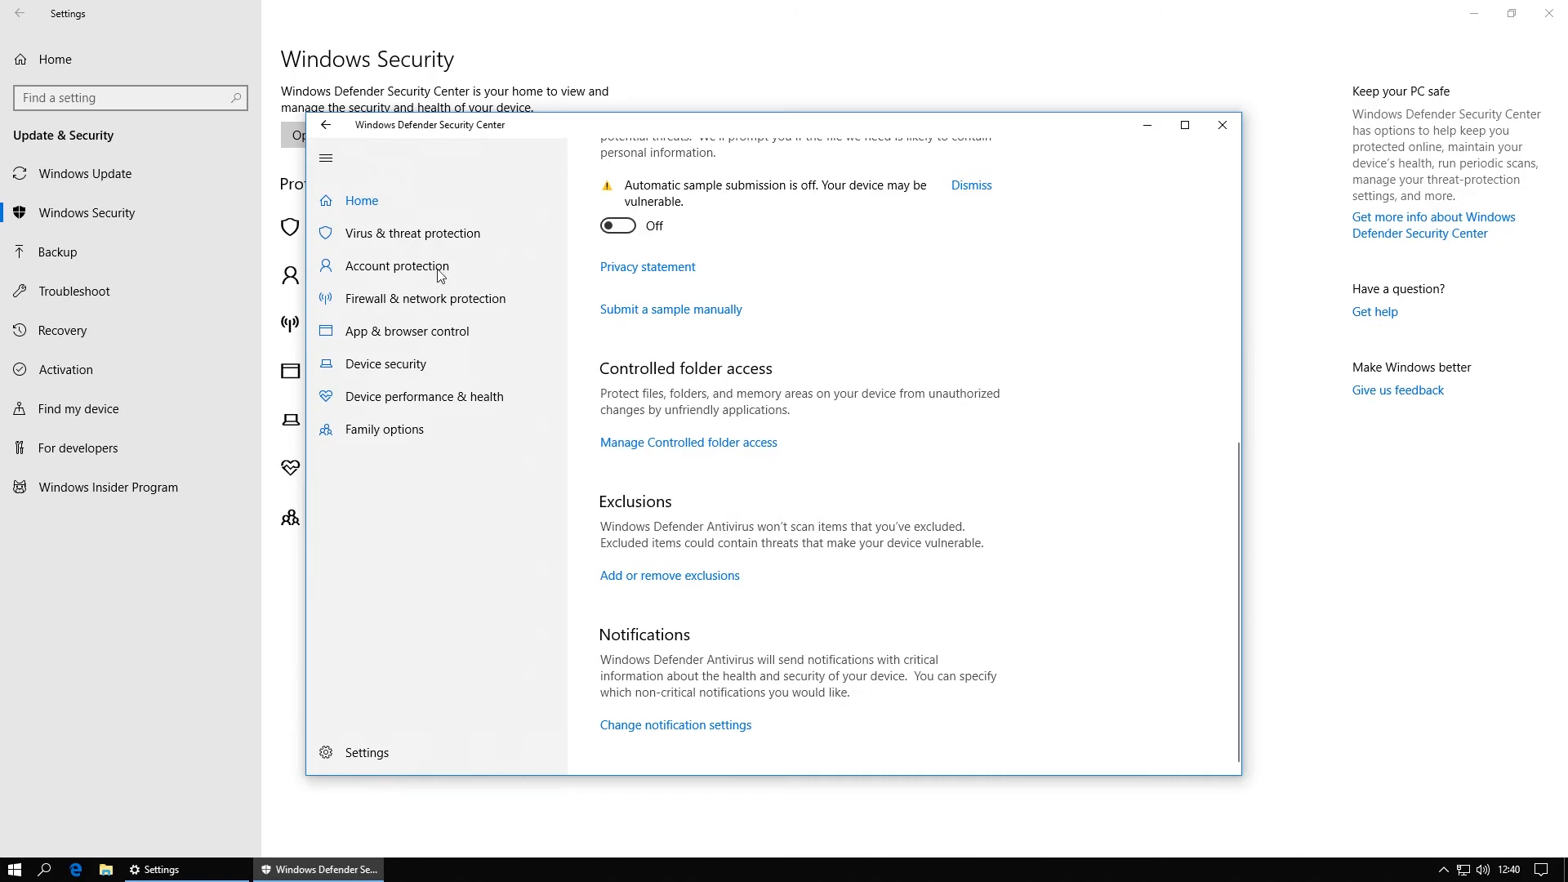
left_click(447, 299)
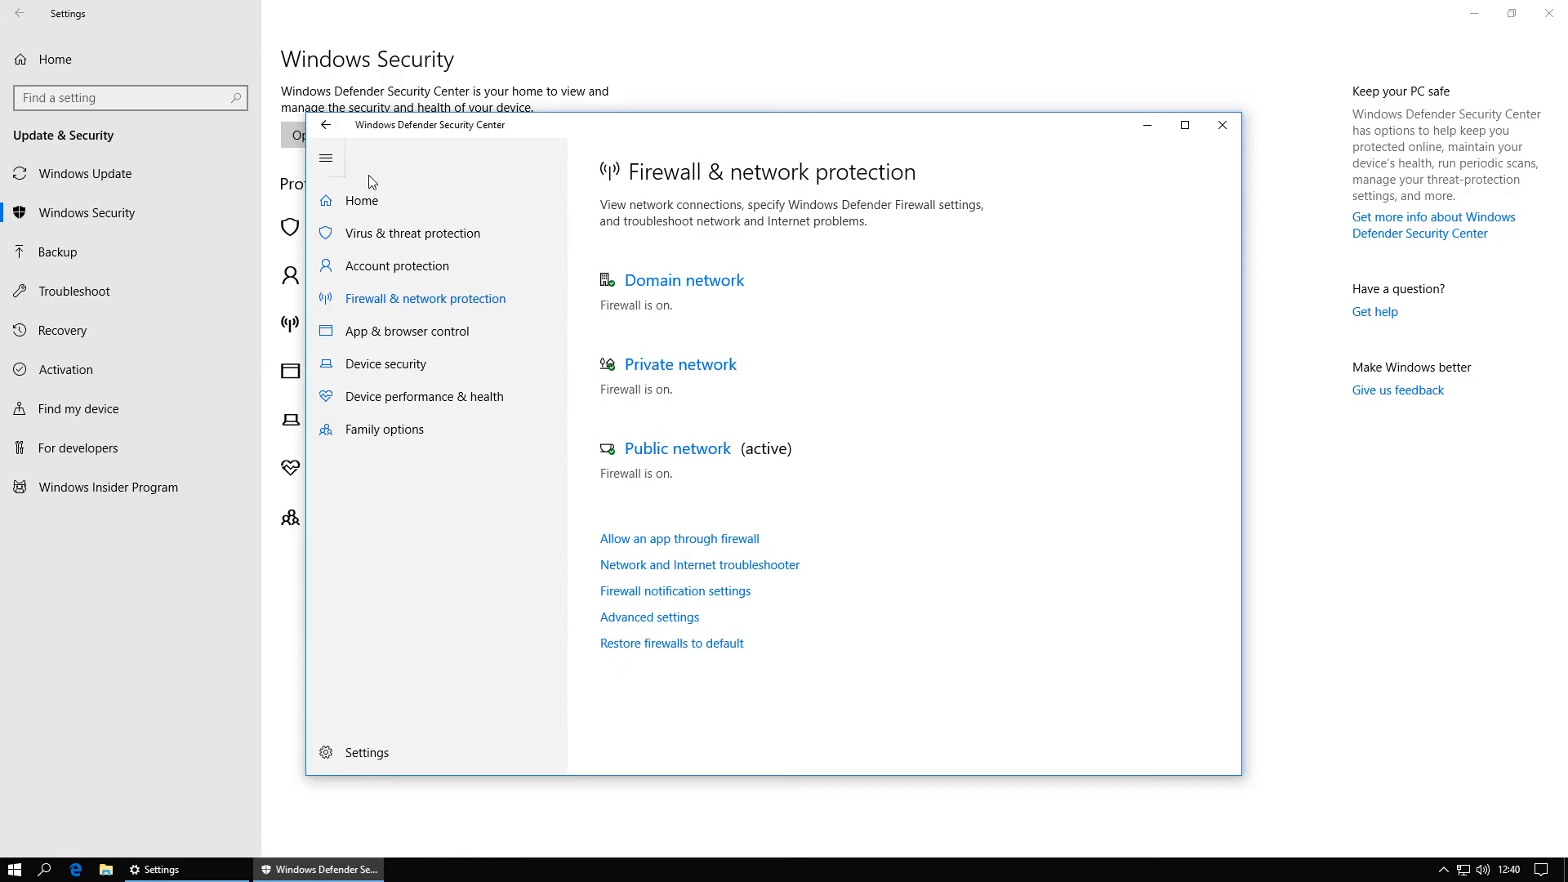
left_click(368, 210)
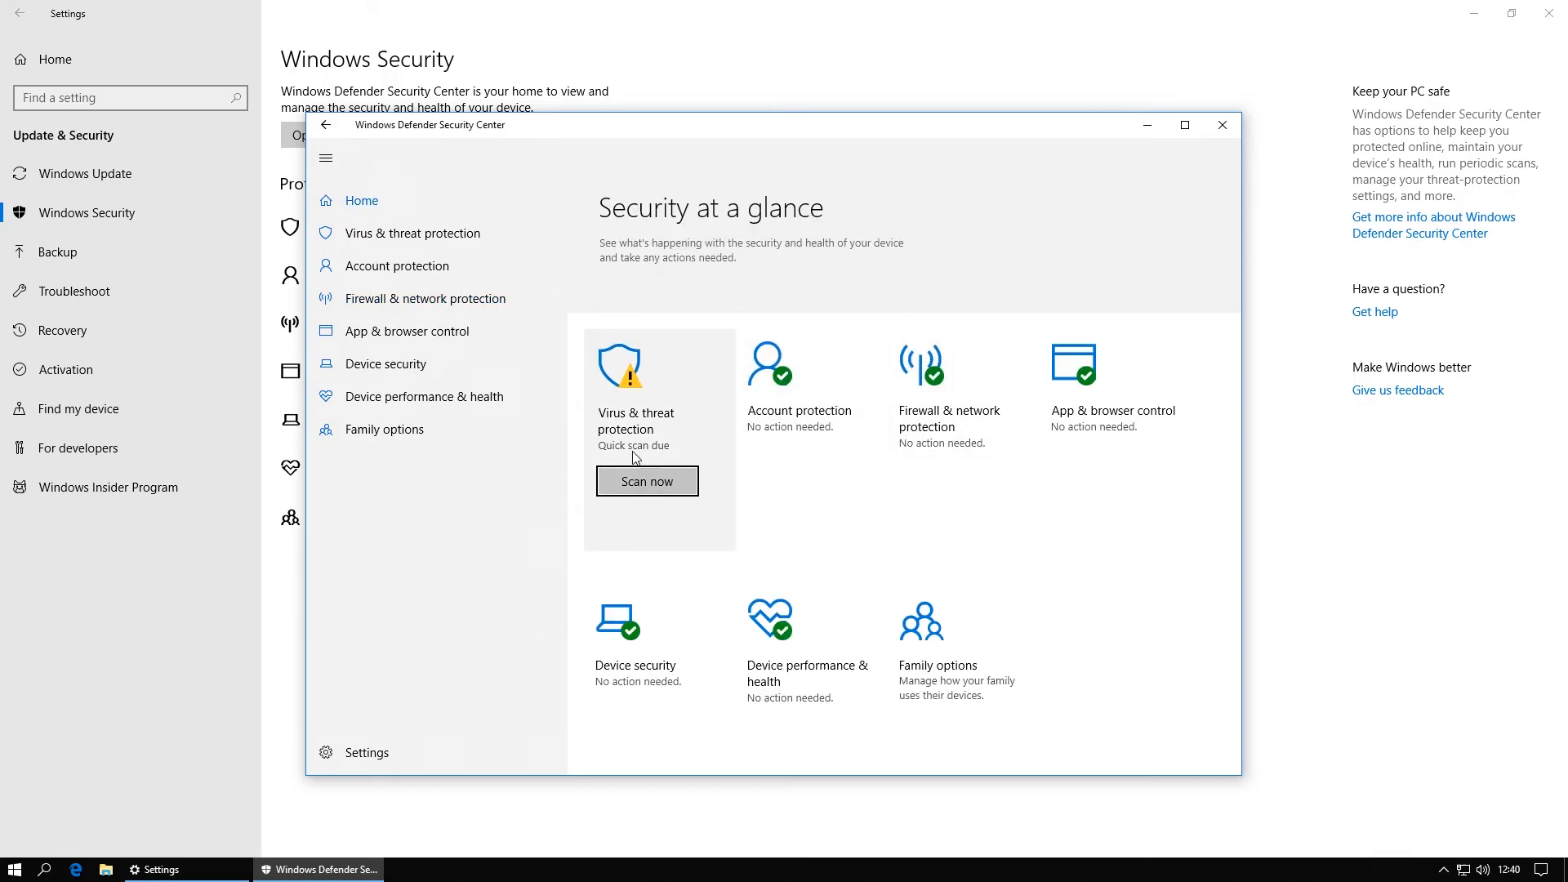
left_click(643, 386)
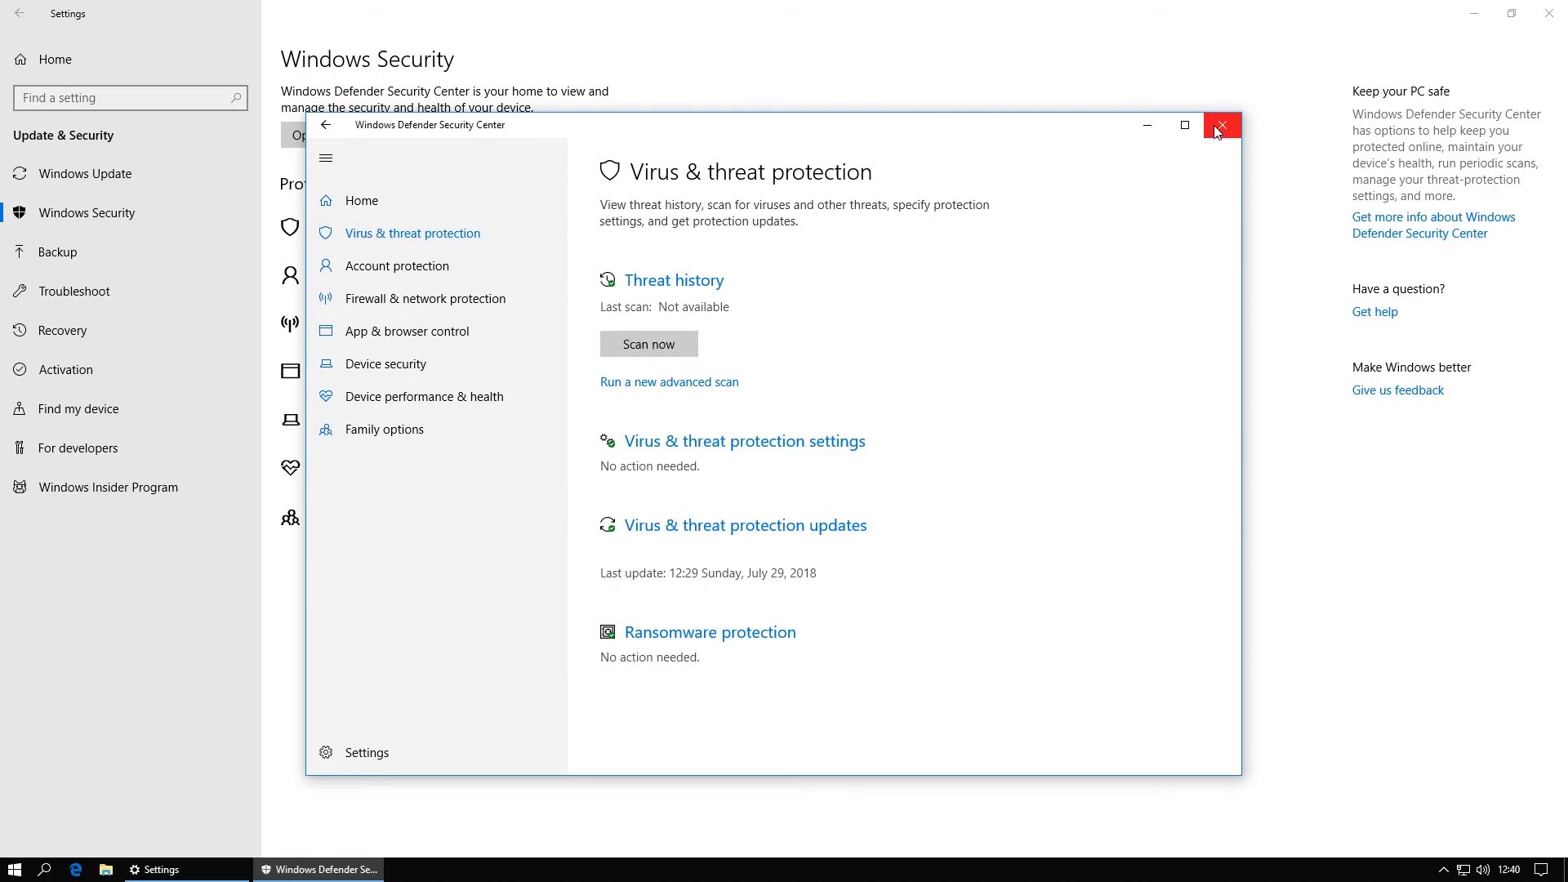
left_click(326, 125)
left_click(326, 125)
left_click(326, 125)
left_click(325, 125)
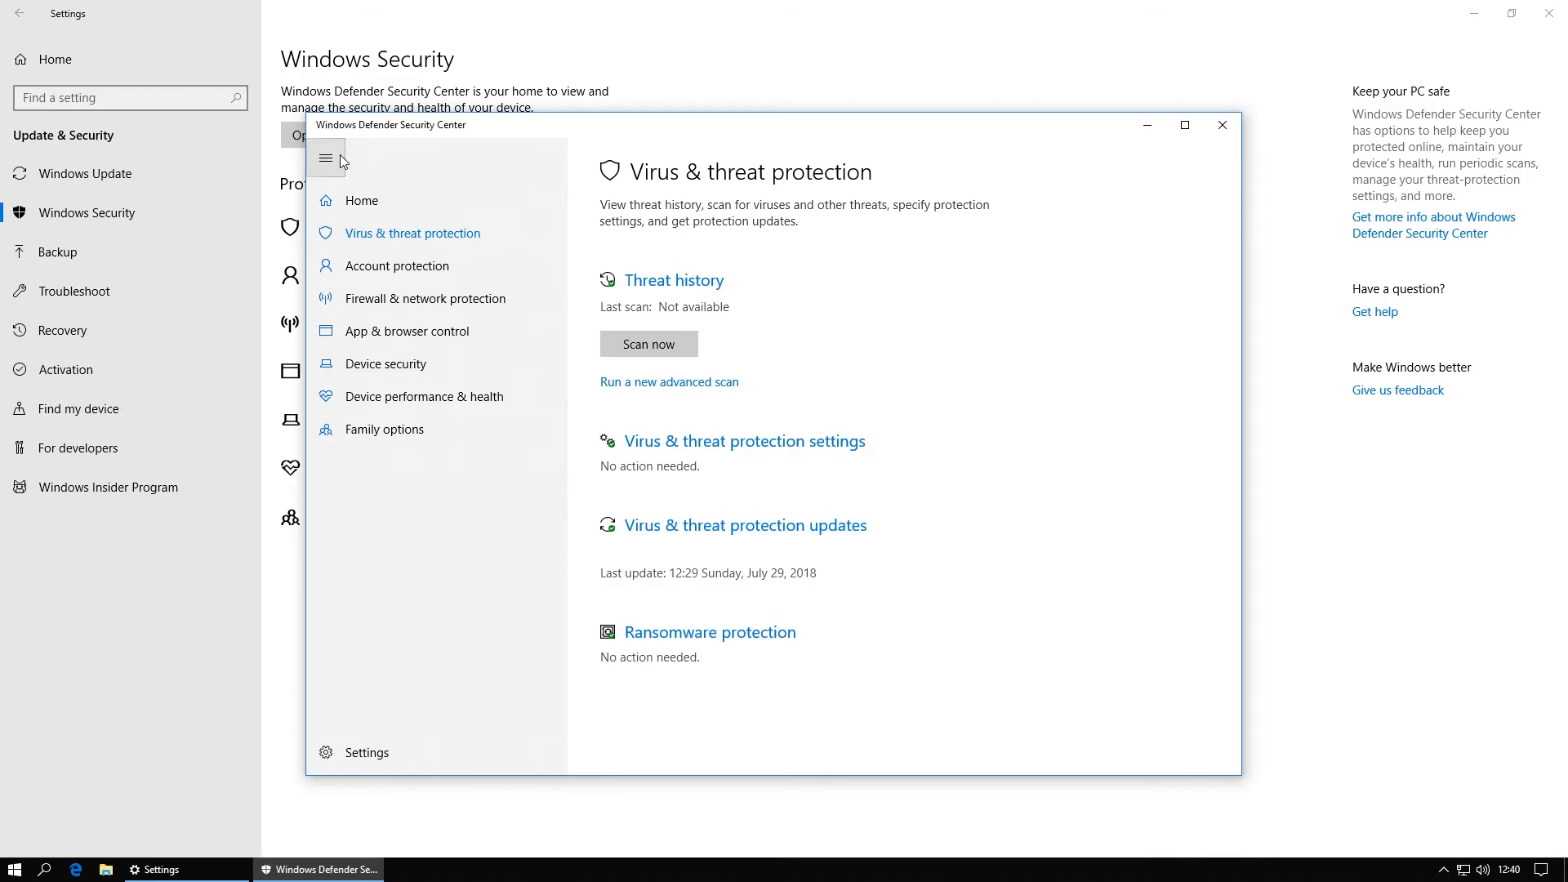
left_click(1223, 125)
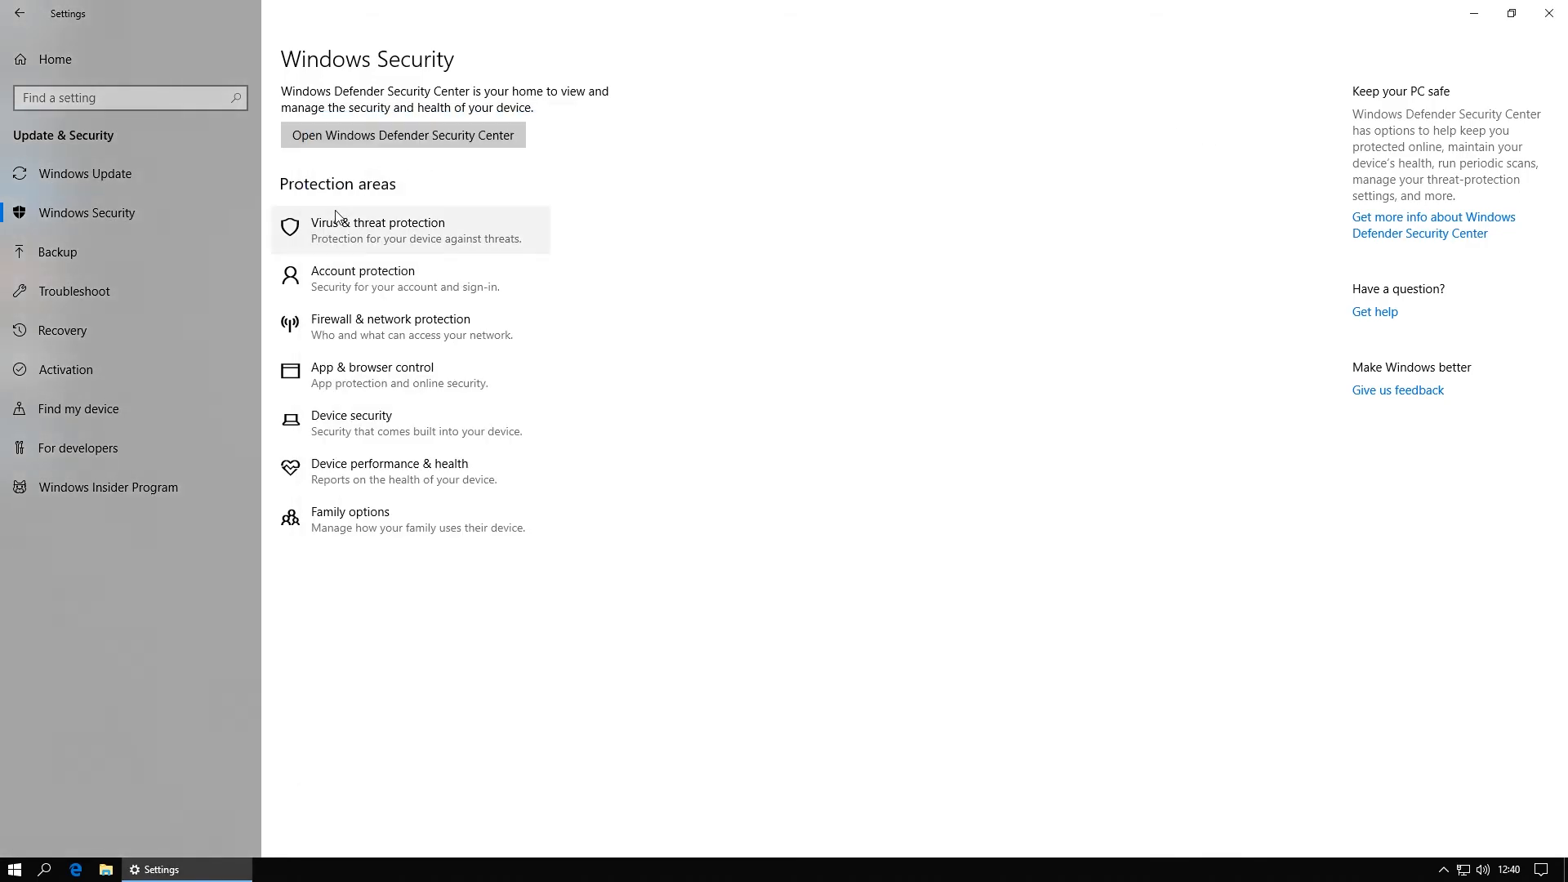
Step: Look through the backup, troubleshooting, recovery, activation and device-finding pages of Update & Security
left_click(95, 250)
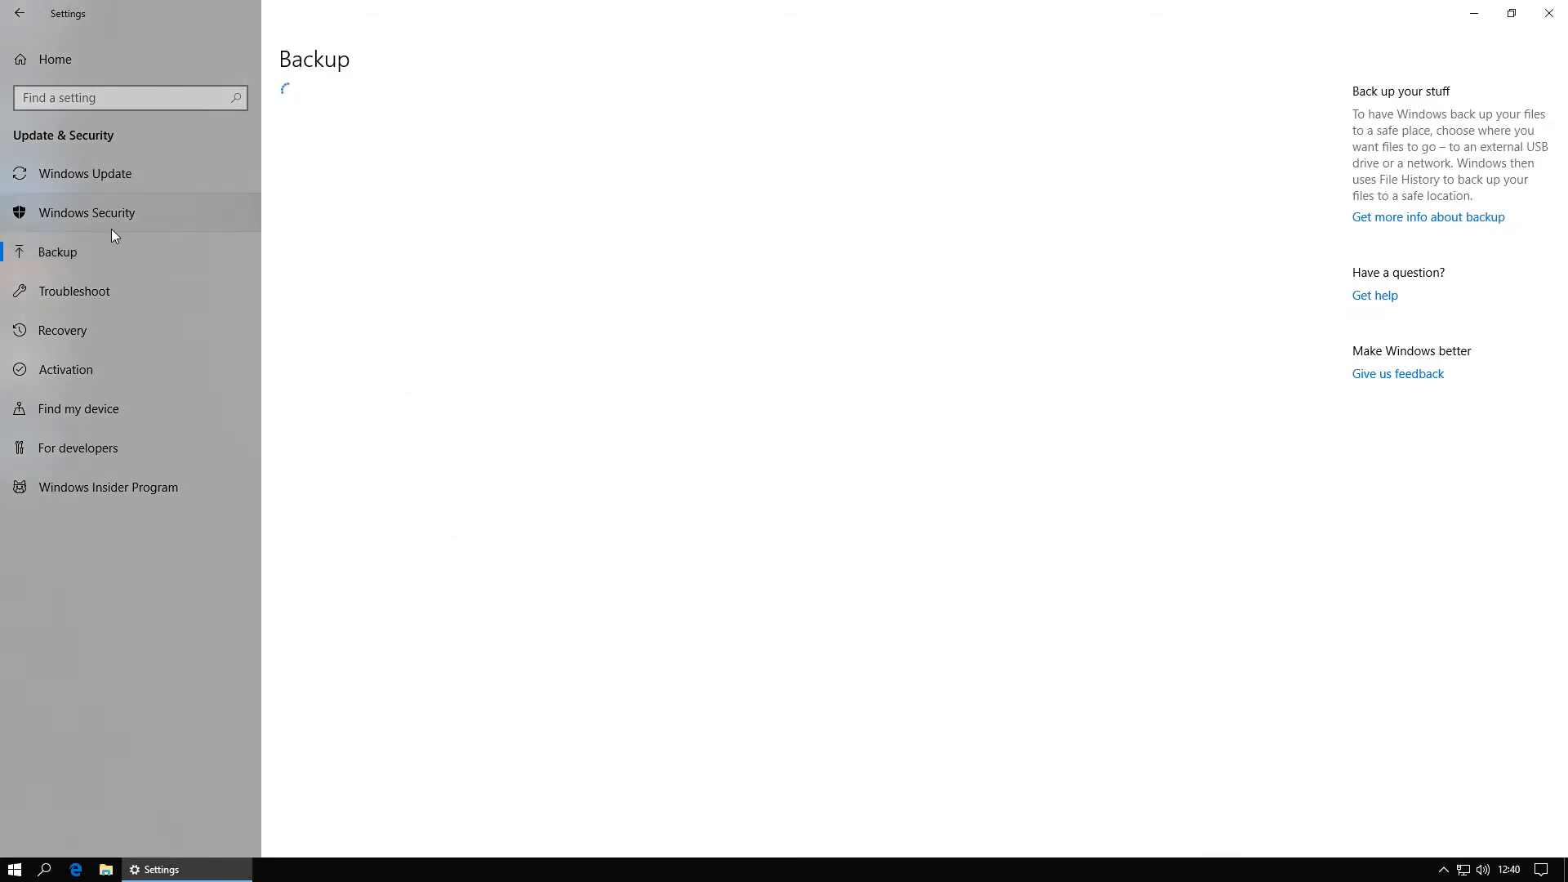
left_click(96, 291)
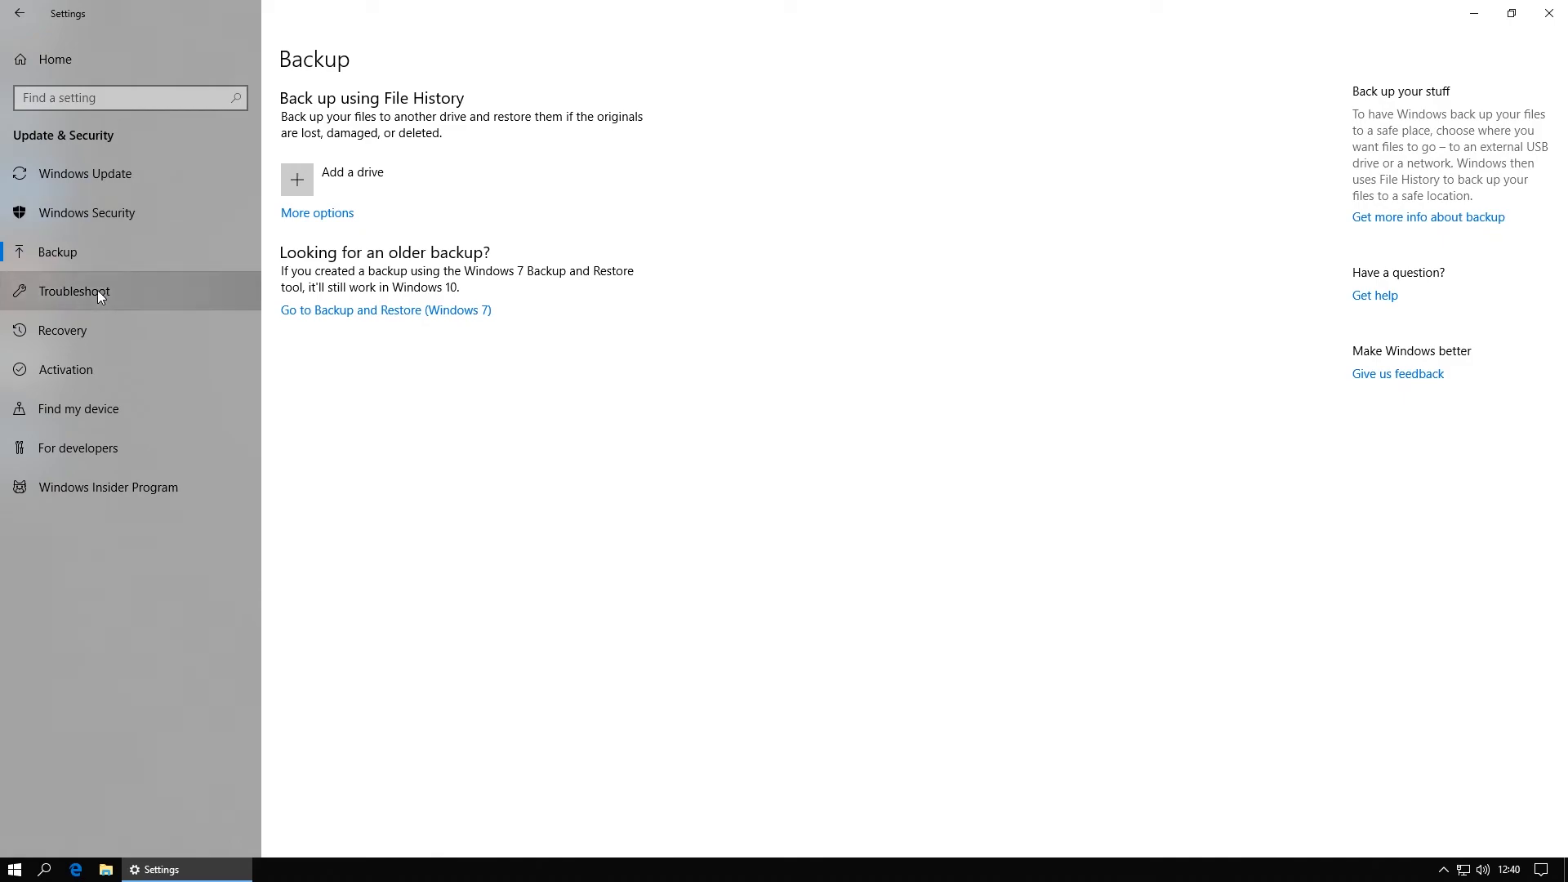
left_click(92, 333)
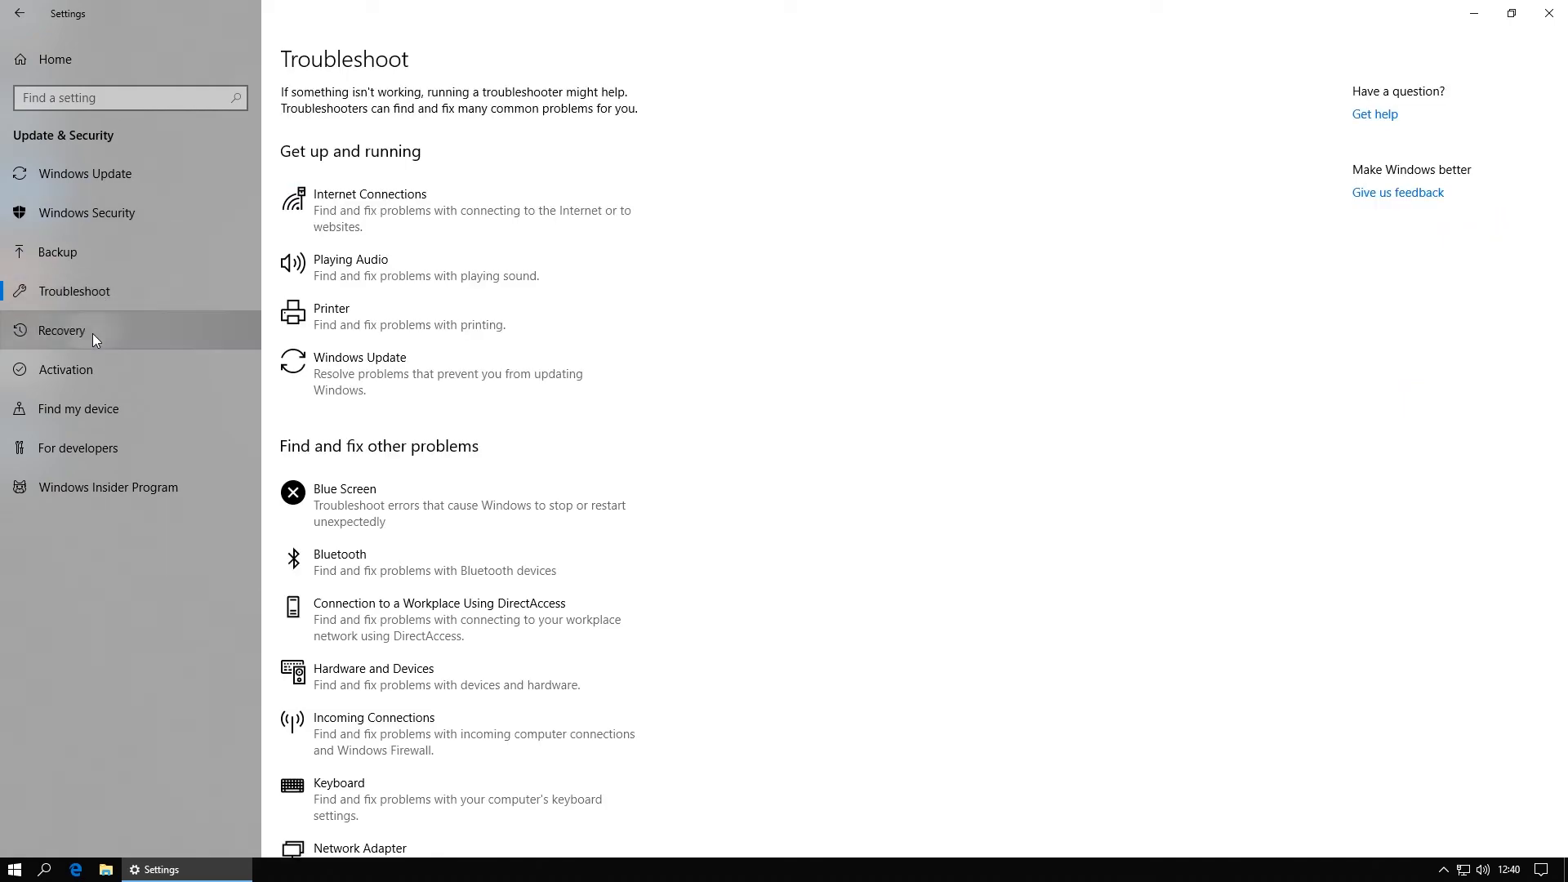
left_click(81, 380)
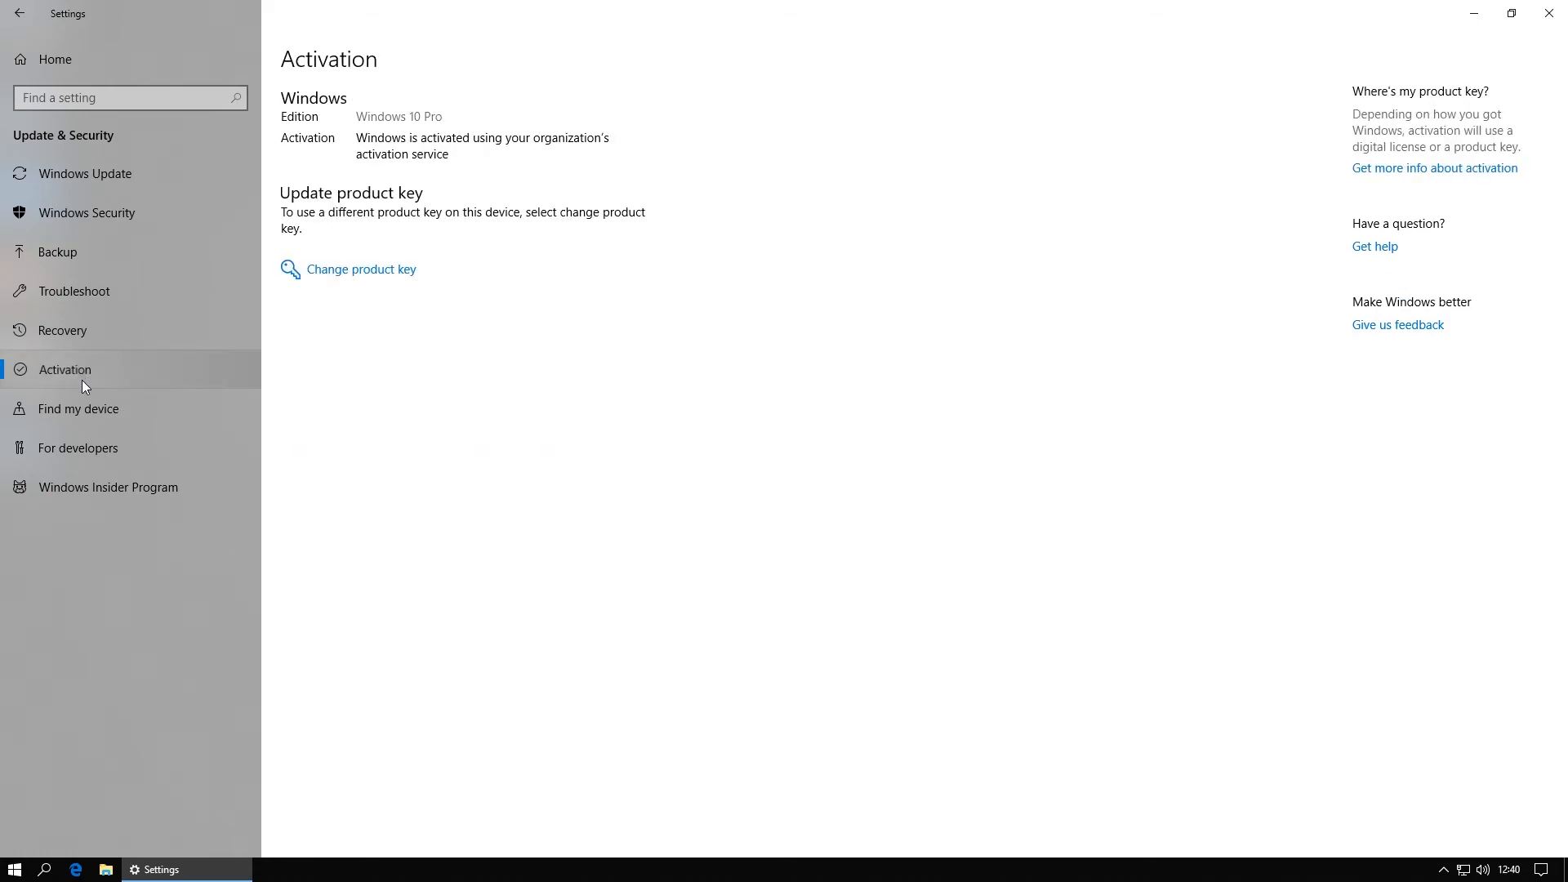
left_click(81, 406)
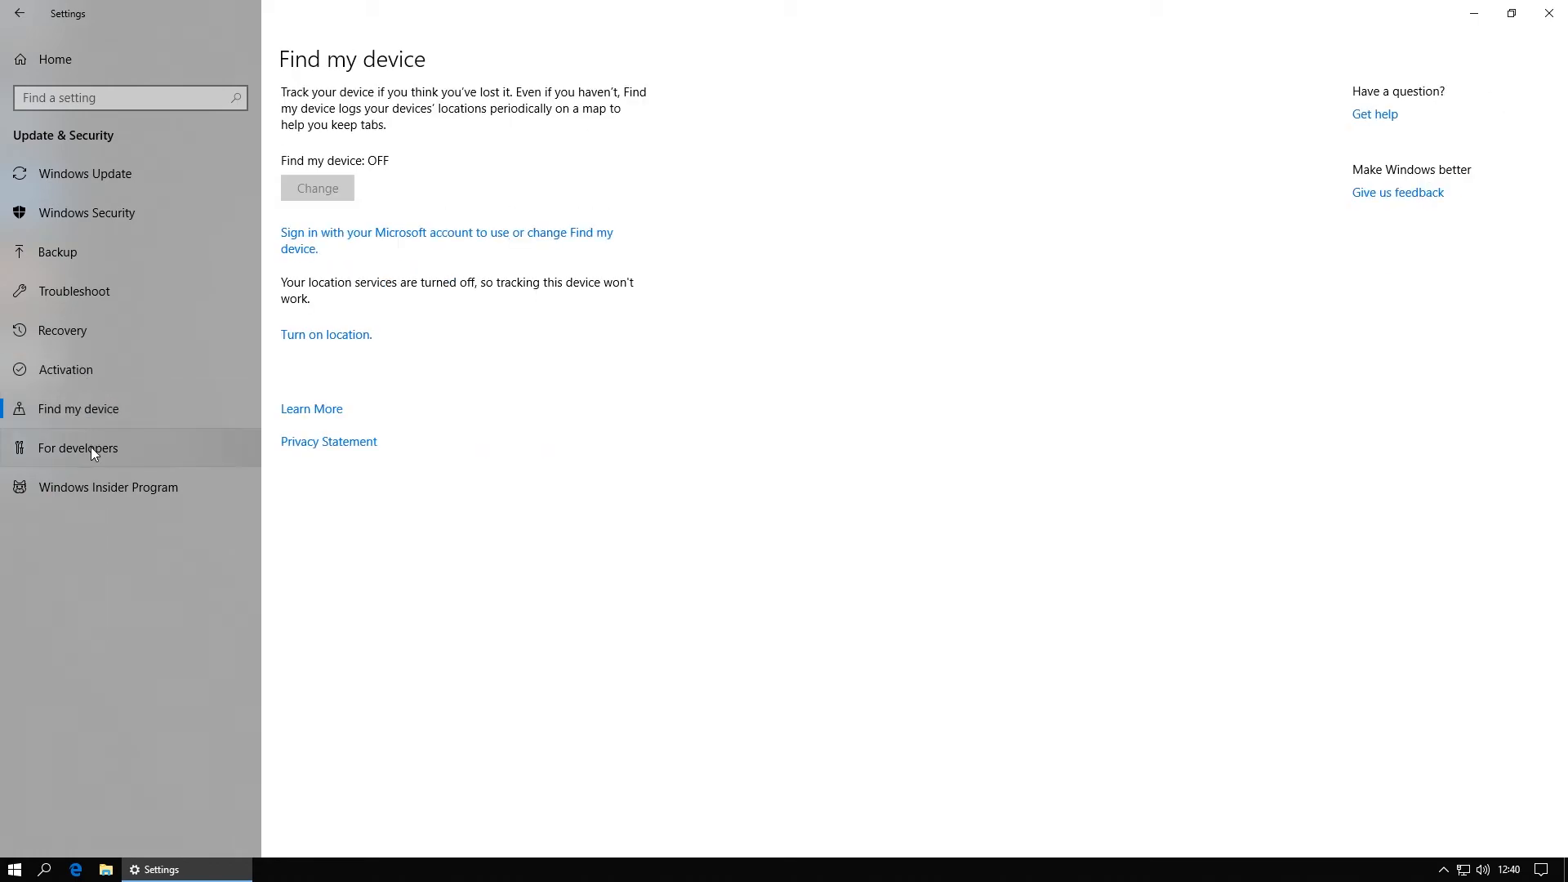
Step: Check in the developer settings whether Remote Desktop connections to this computer are allowed, and close the System Properties dialog
left_click(90, 447)
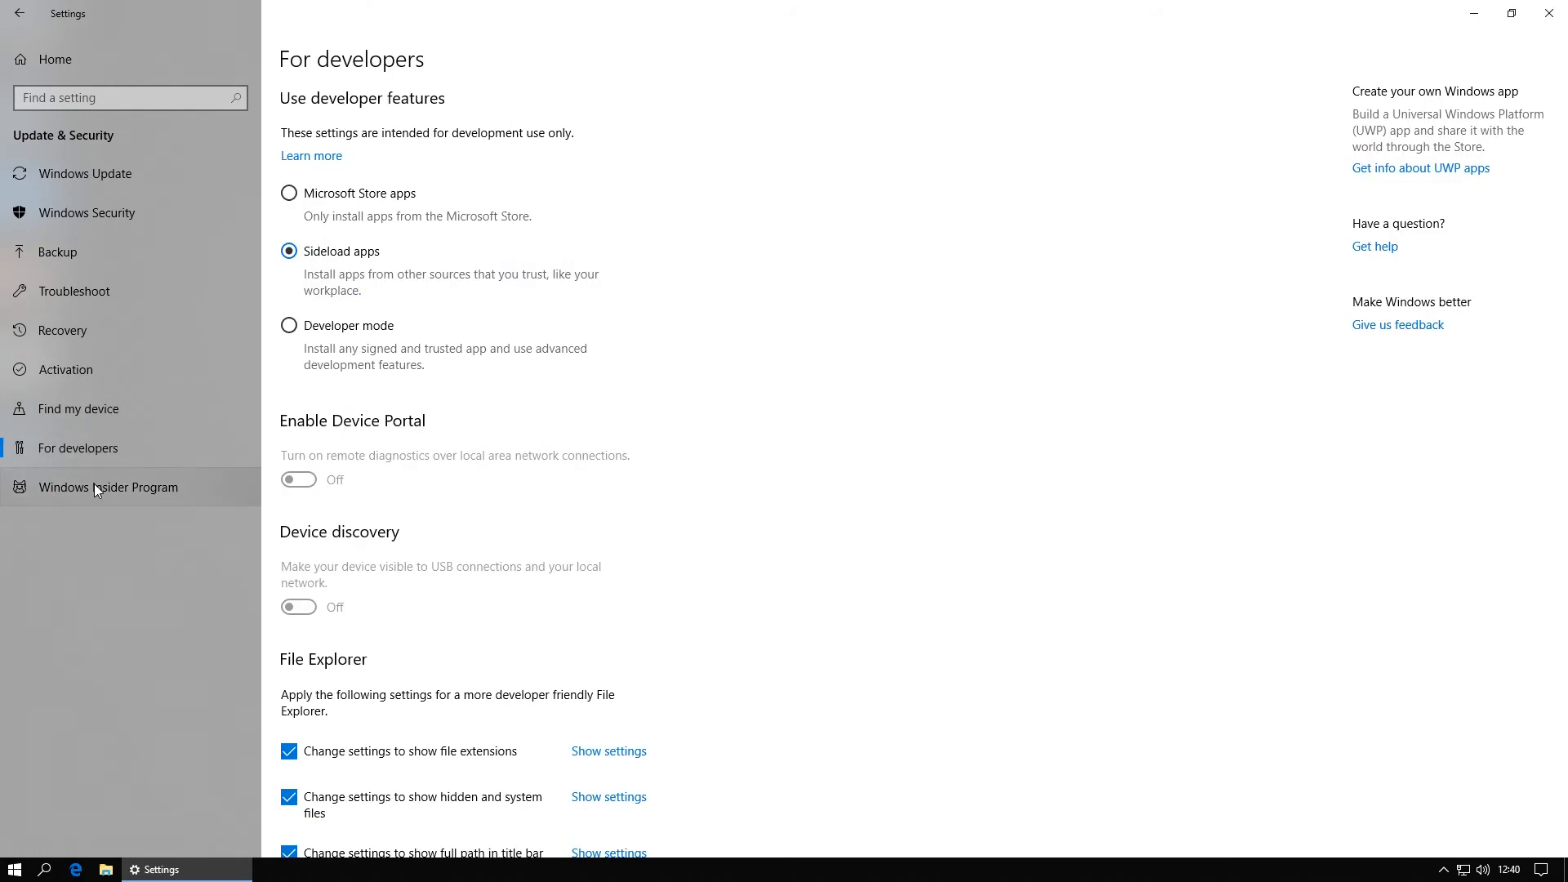
scroll(537, 347, "down", 4)
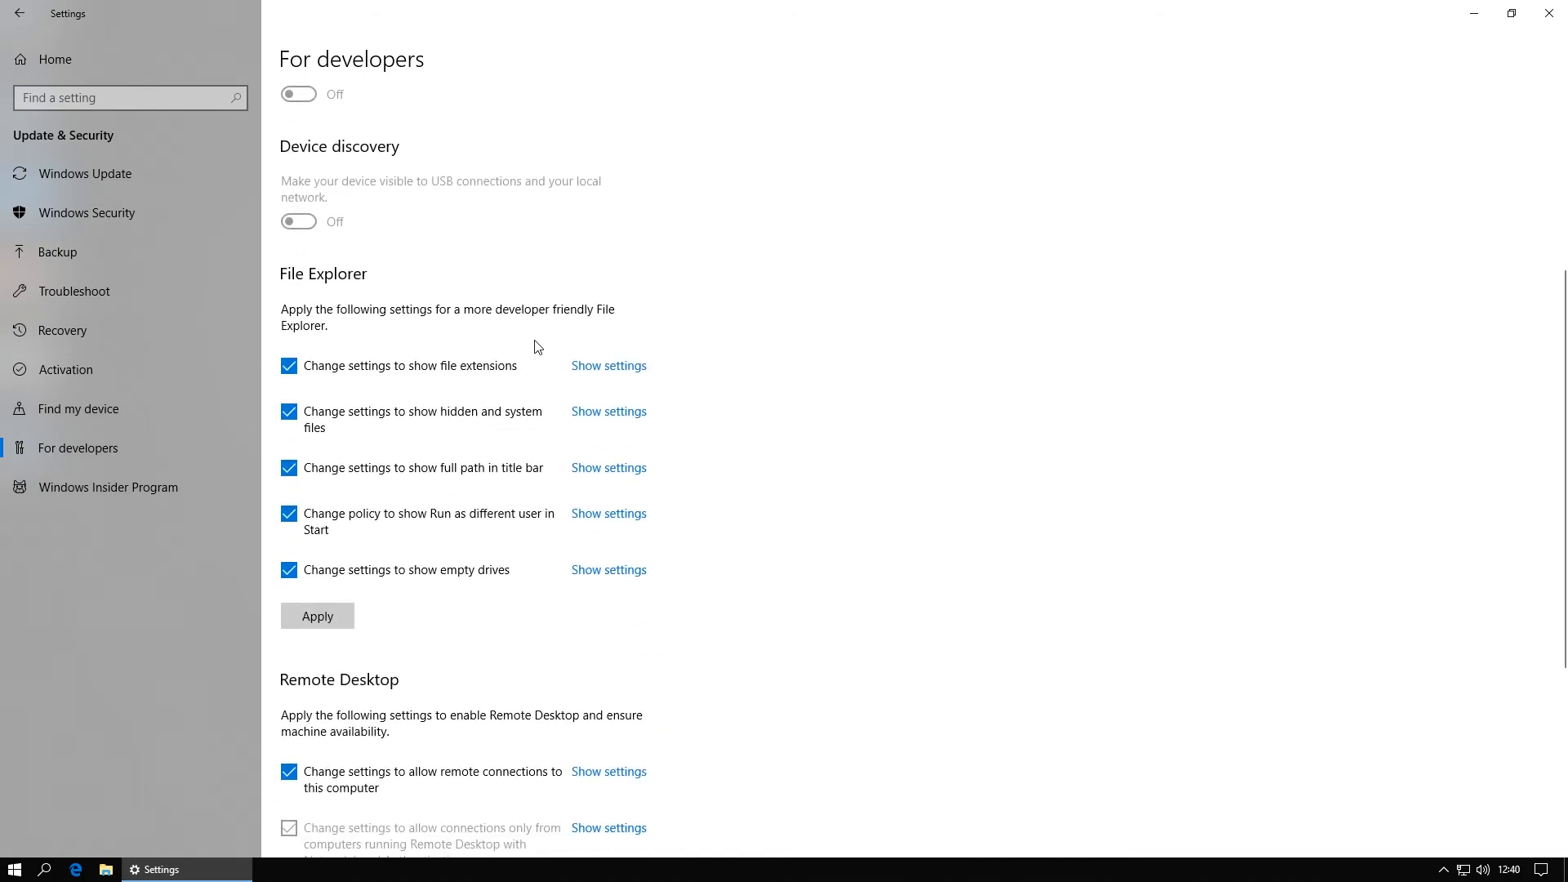
scroll(785, 411, "down", 4)
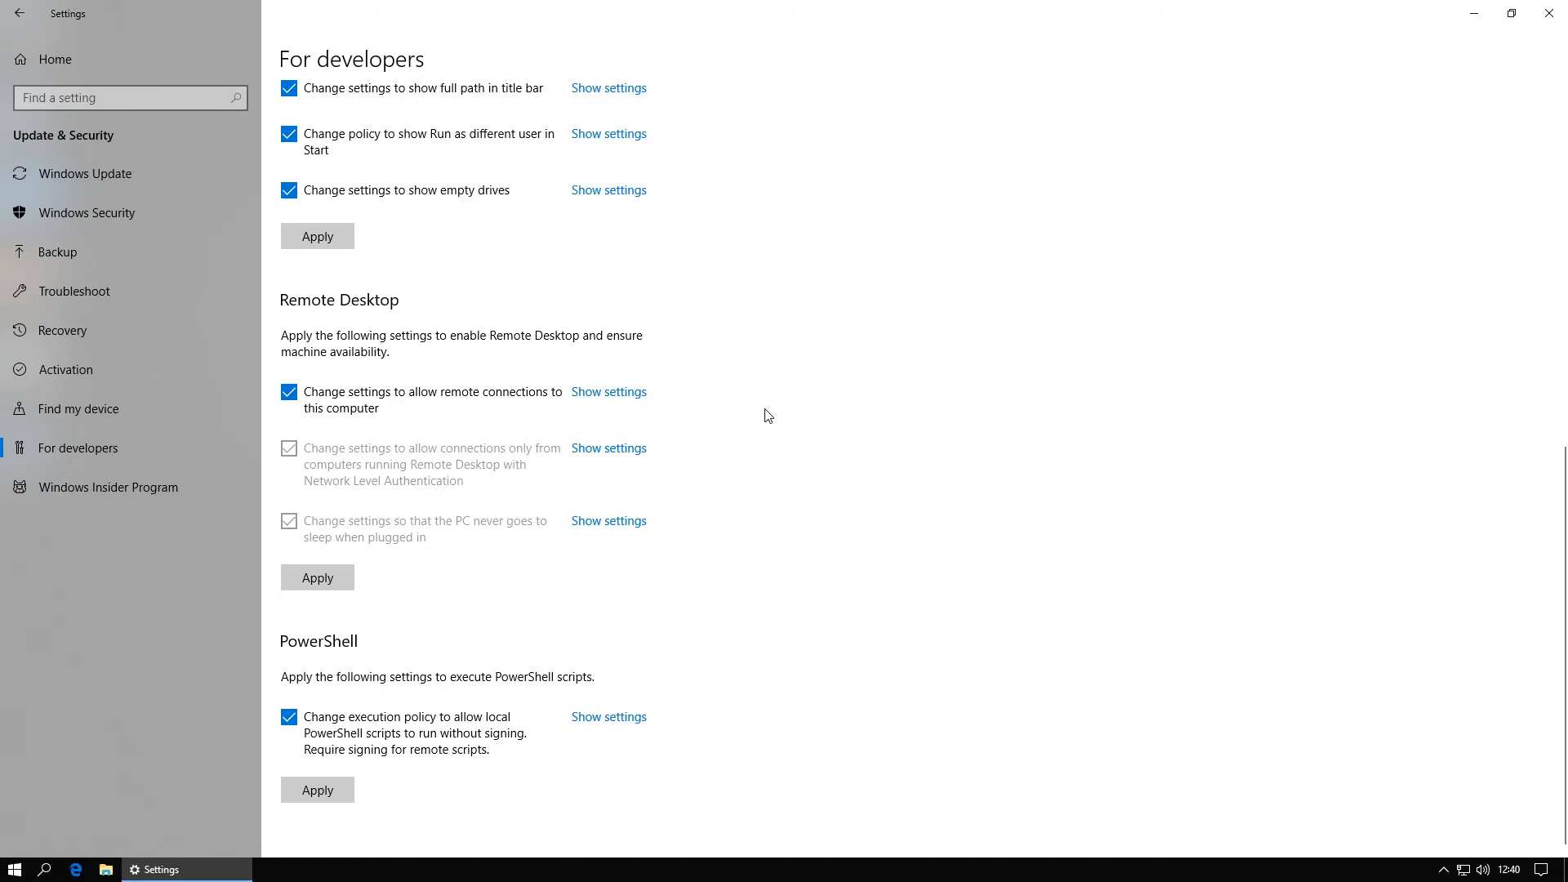
left_click(620, 392)
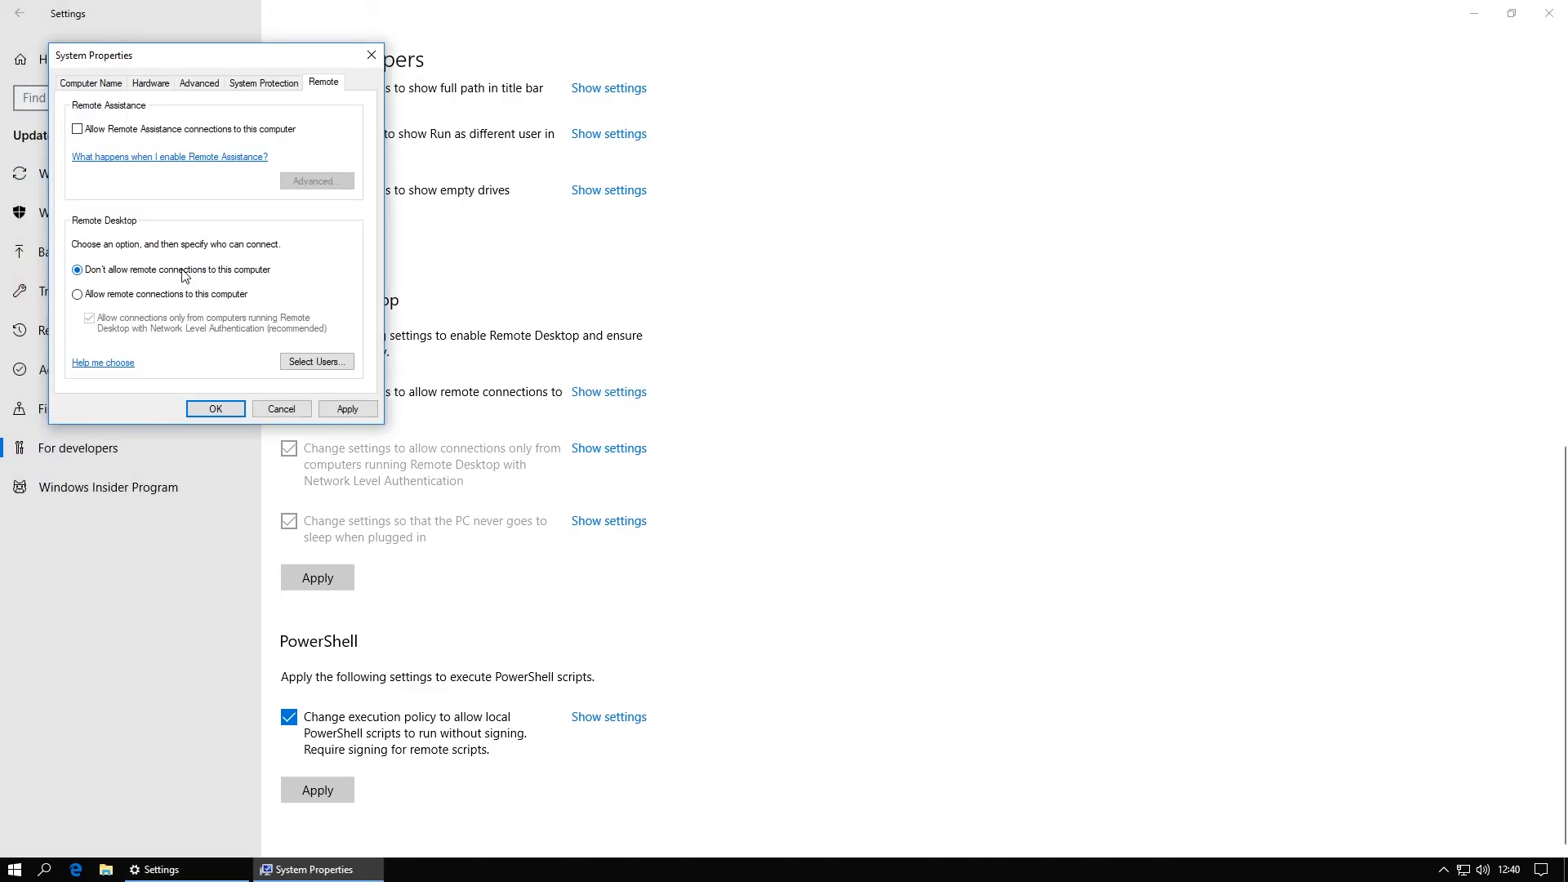
left_click(219, 409)
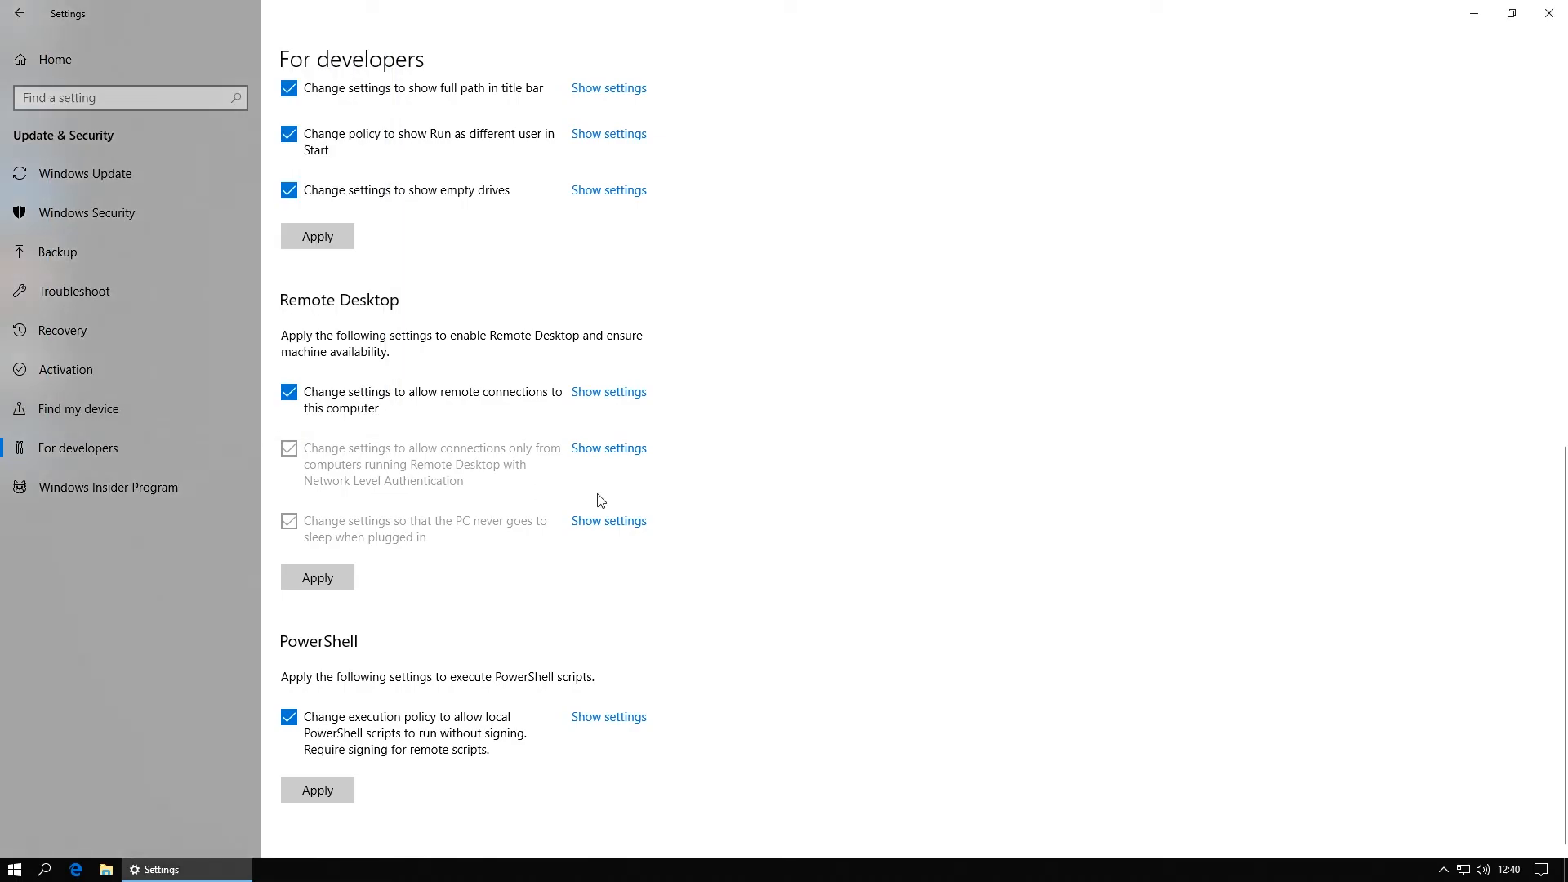
Step: Review the Windows Insider Program page and the search settings for language, permissions and history, and close the settings window
left_click(113, 485)
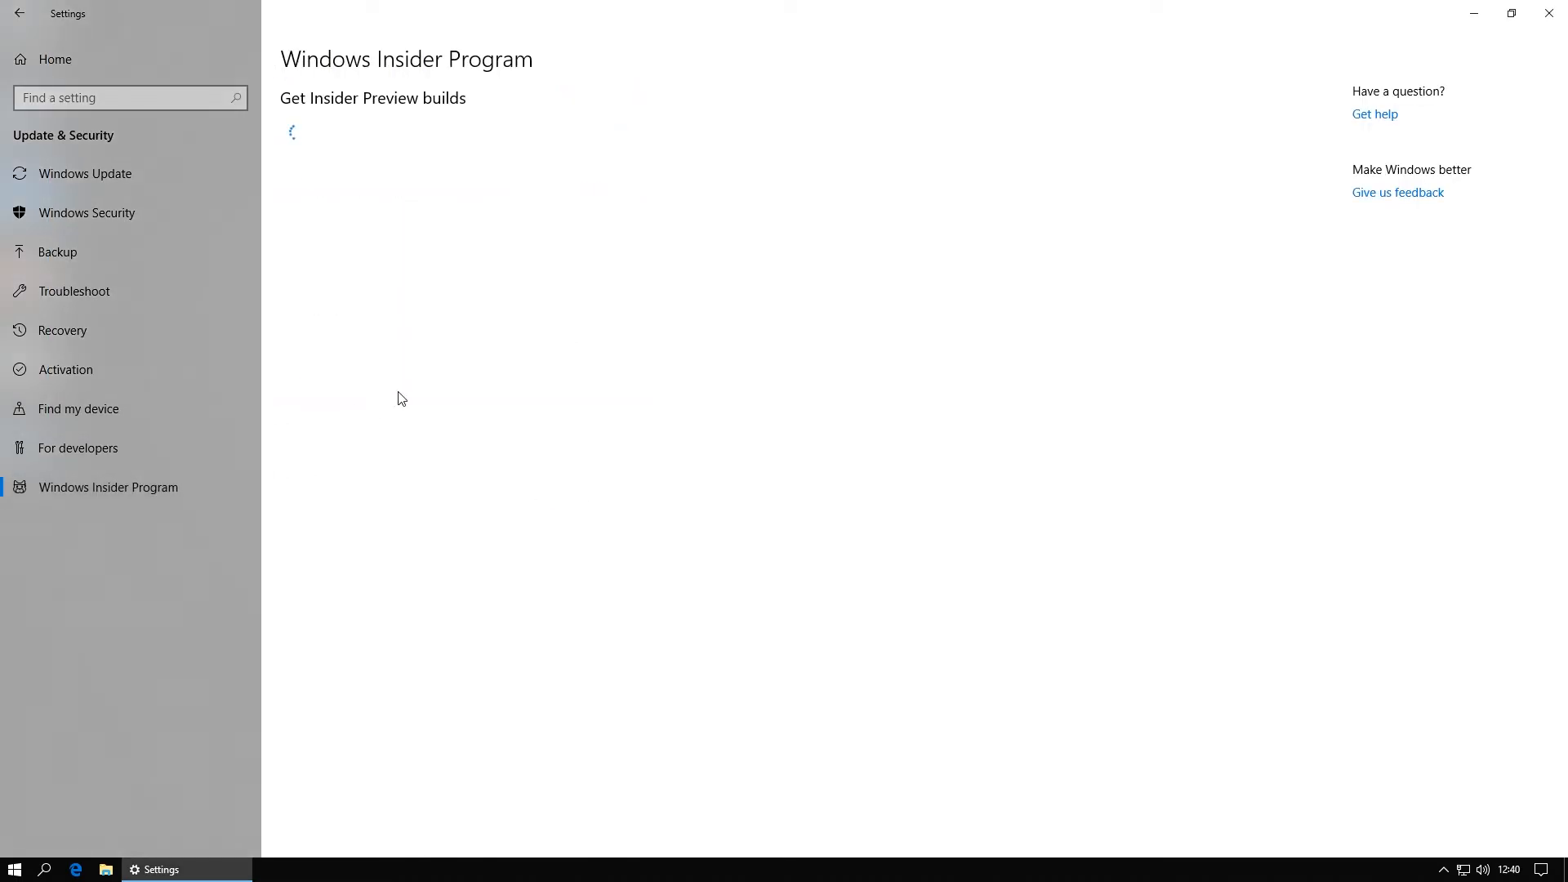
left_click(53, 59)
double_click(831, 29)
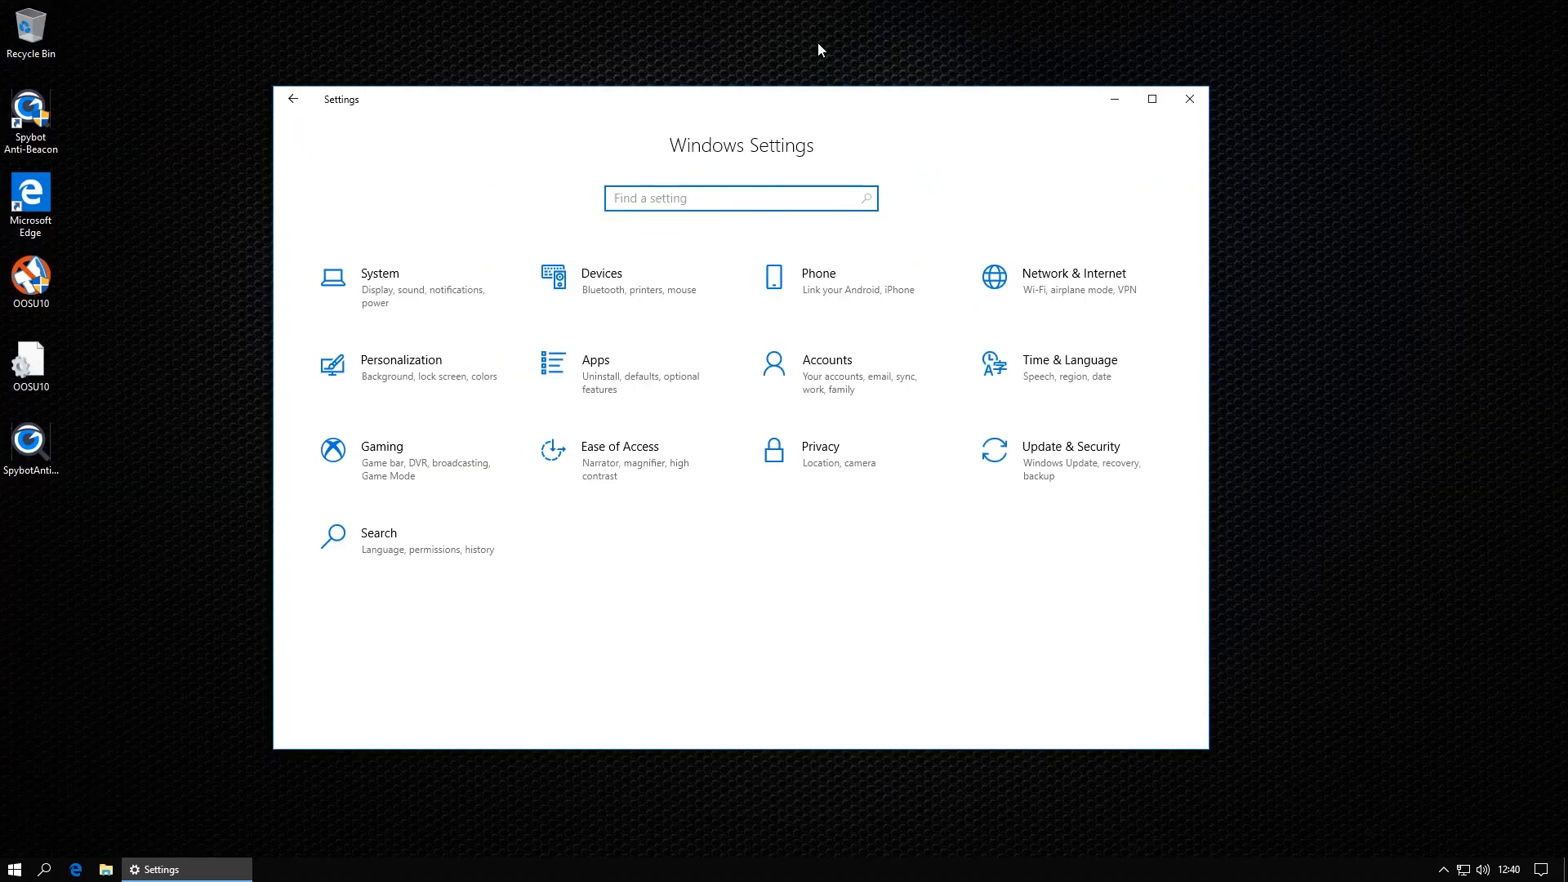
left_click(397, 535)
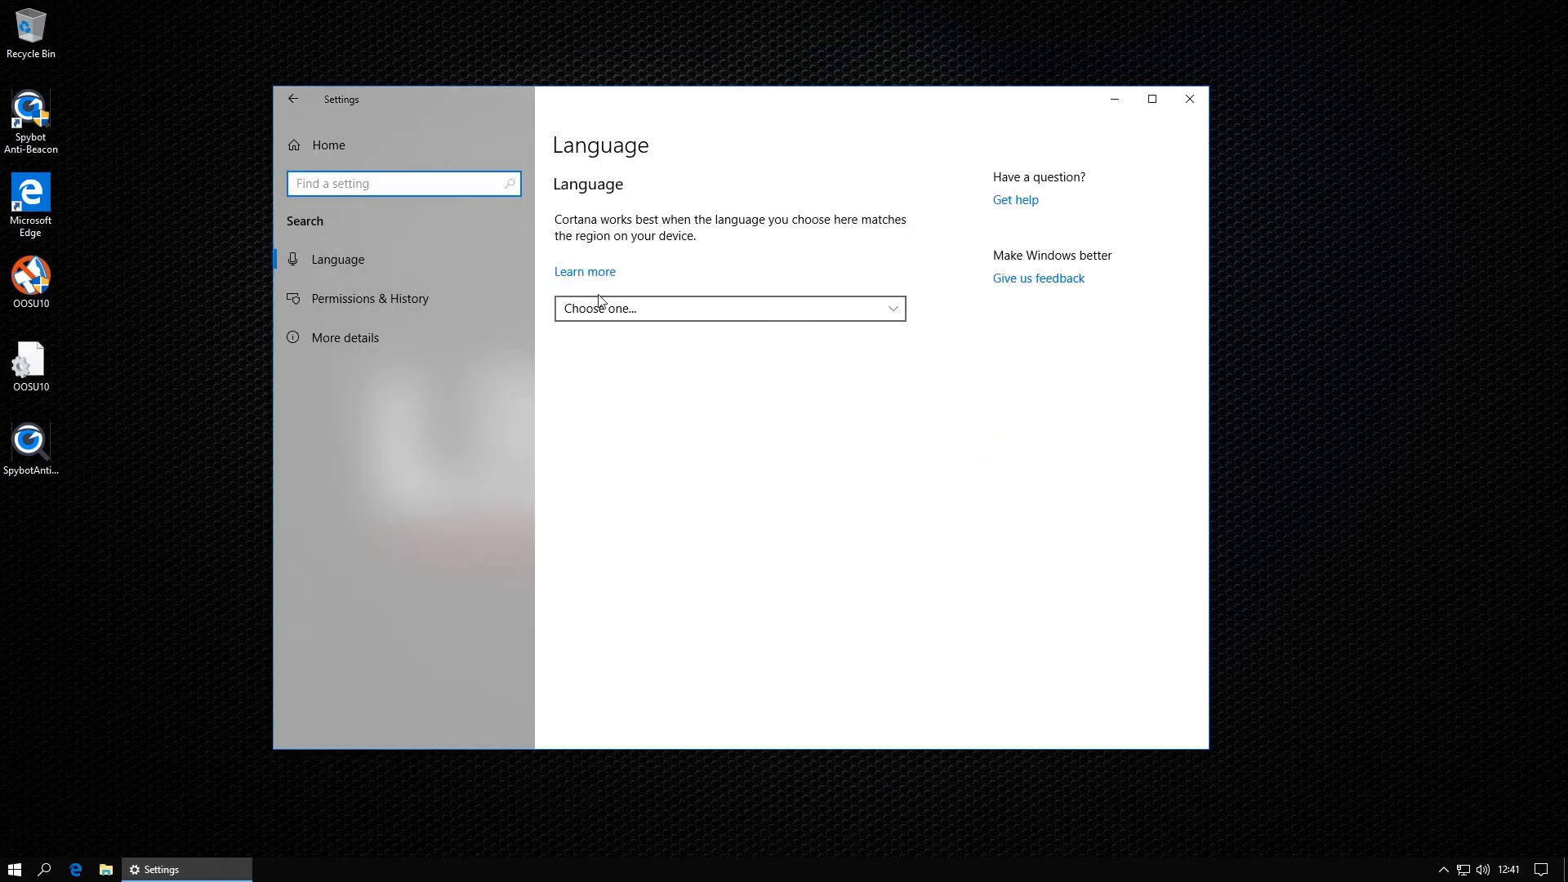
left_click(438, 305)
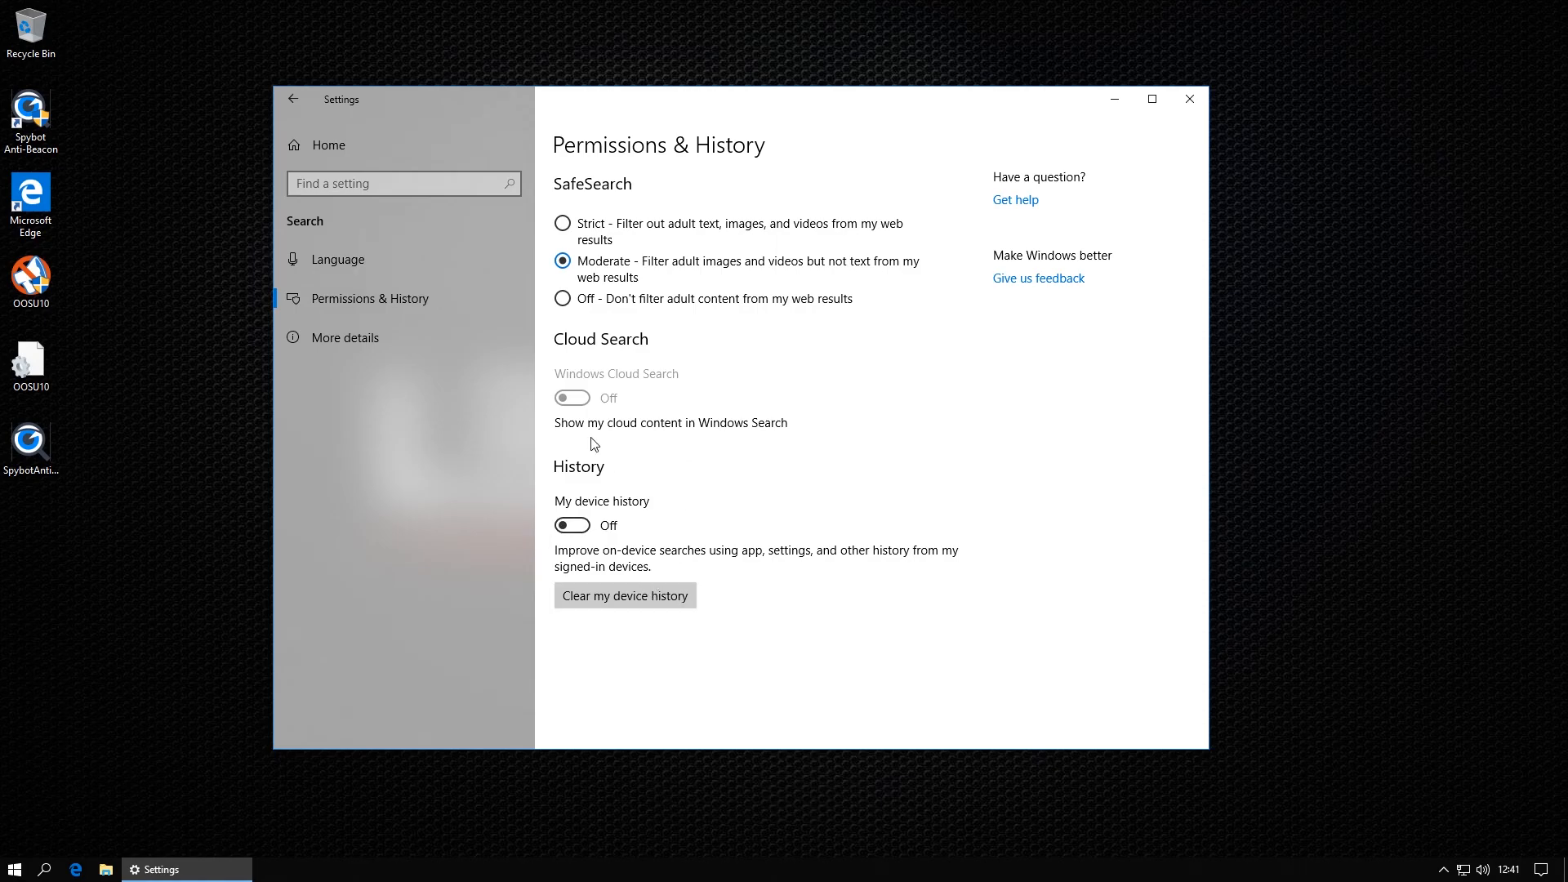
left_click(349, 339)
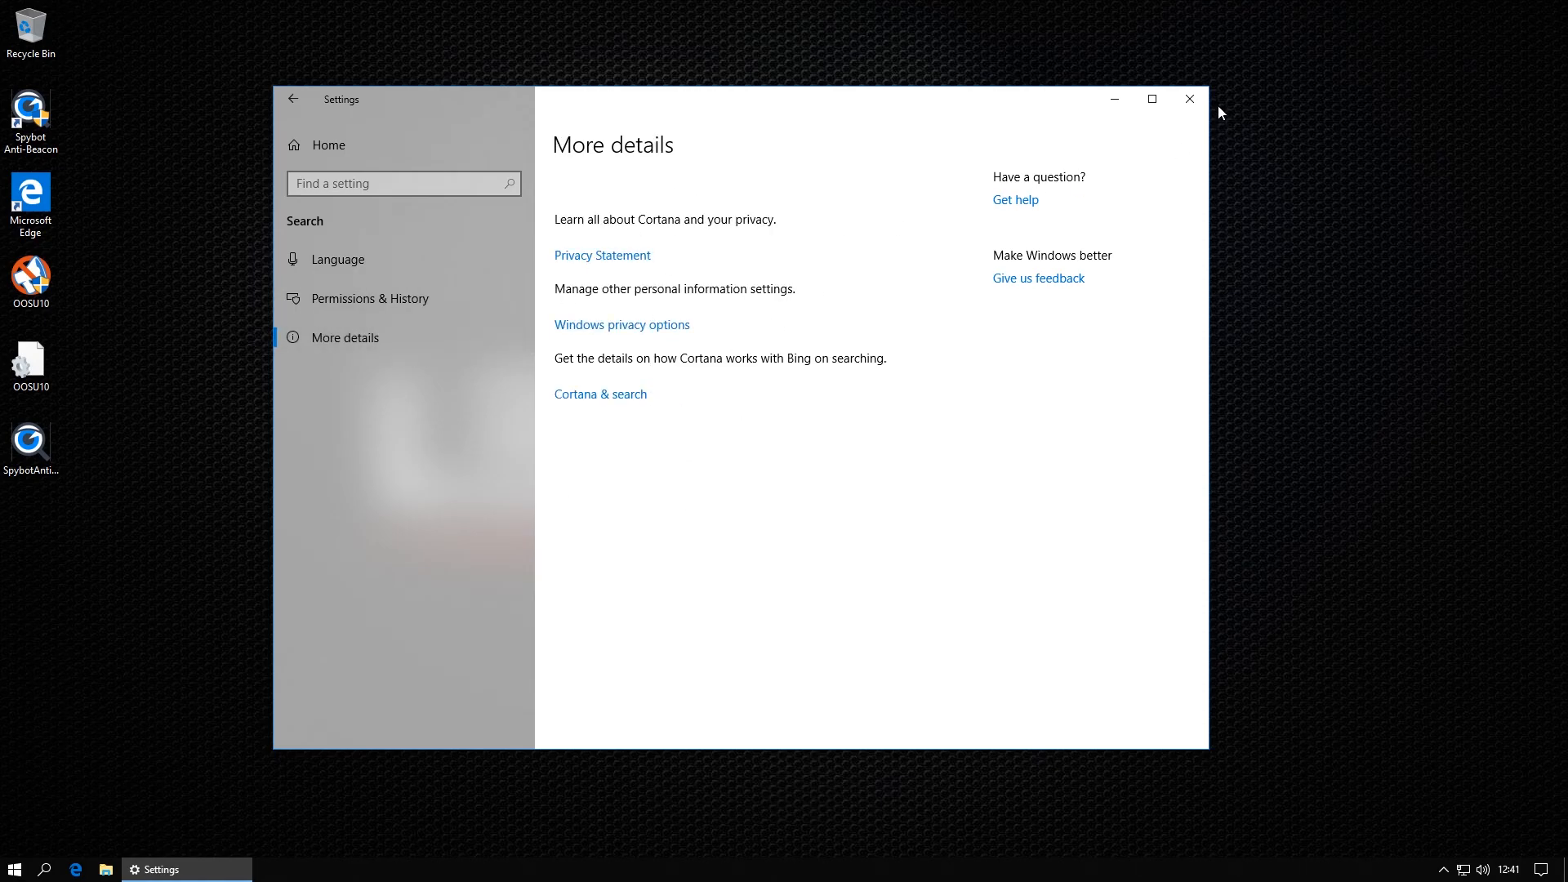
left_click(1192, 99)
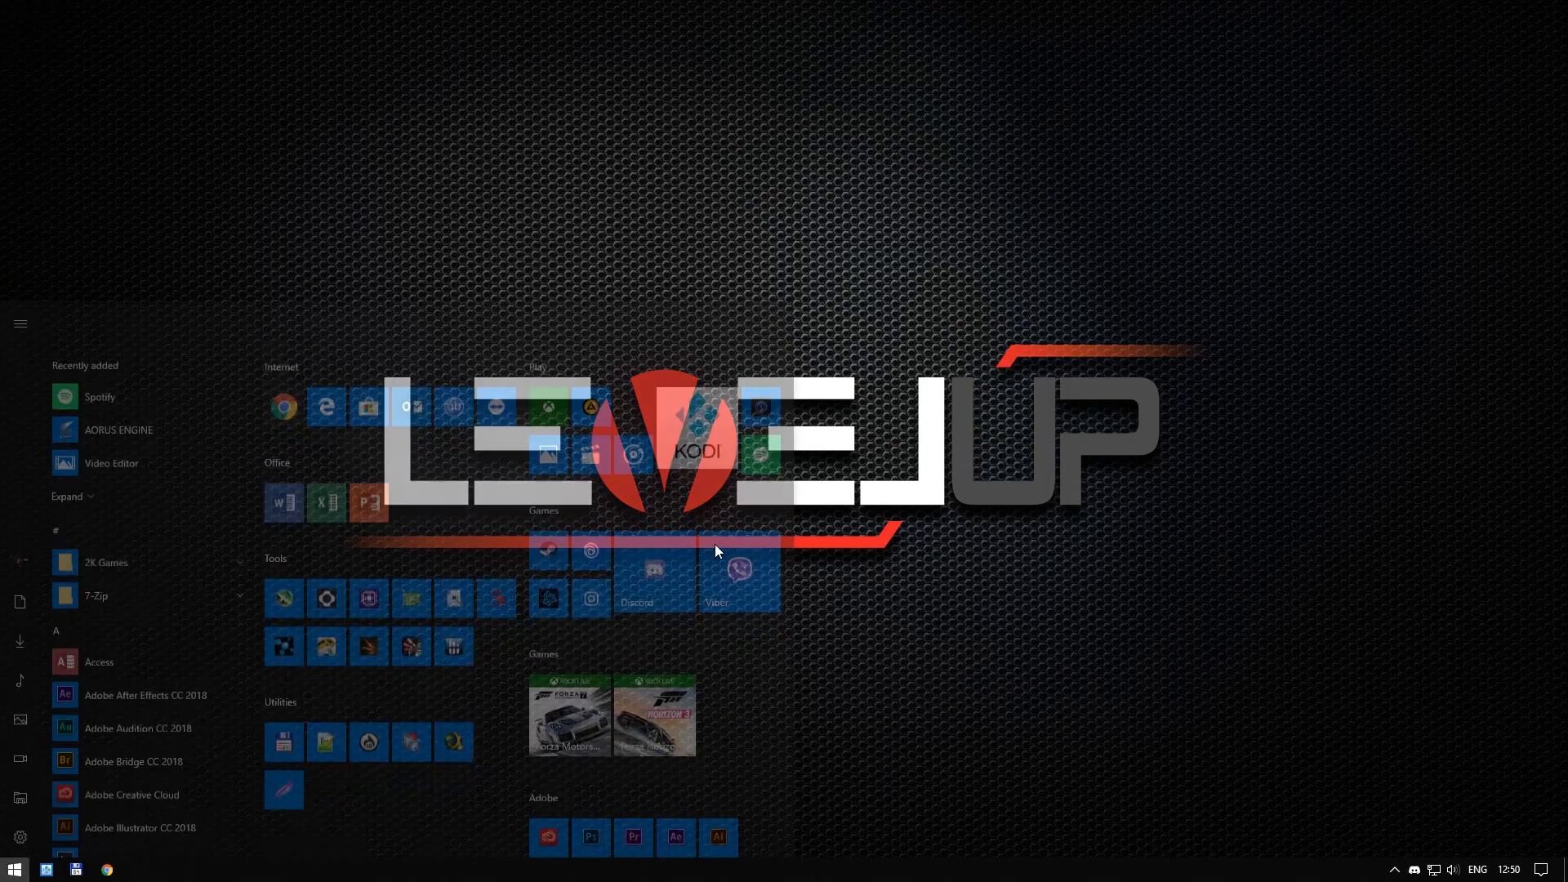
Step: Search for cmd and run Command Prompt as administrator
type("cmd")
right_click(138, 360)
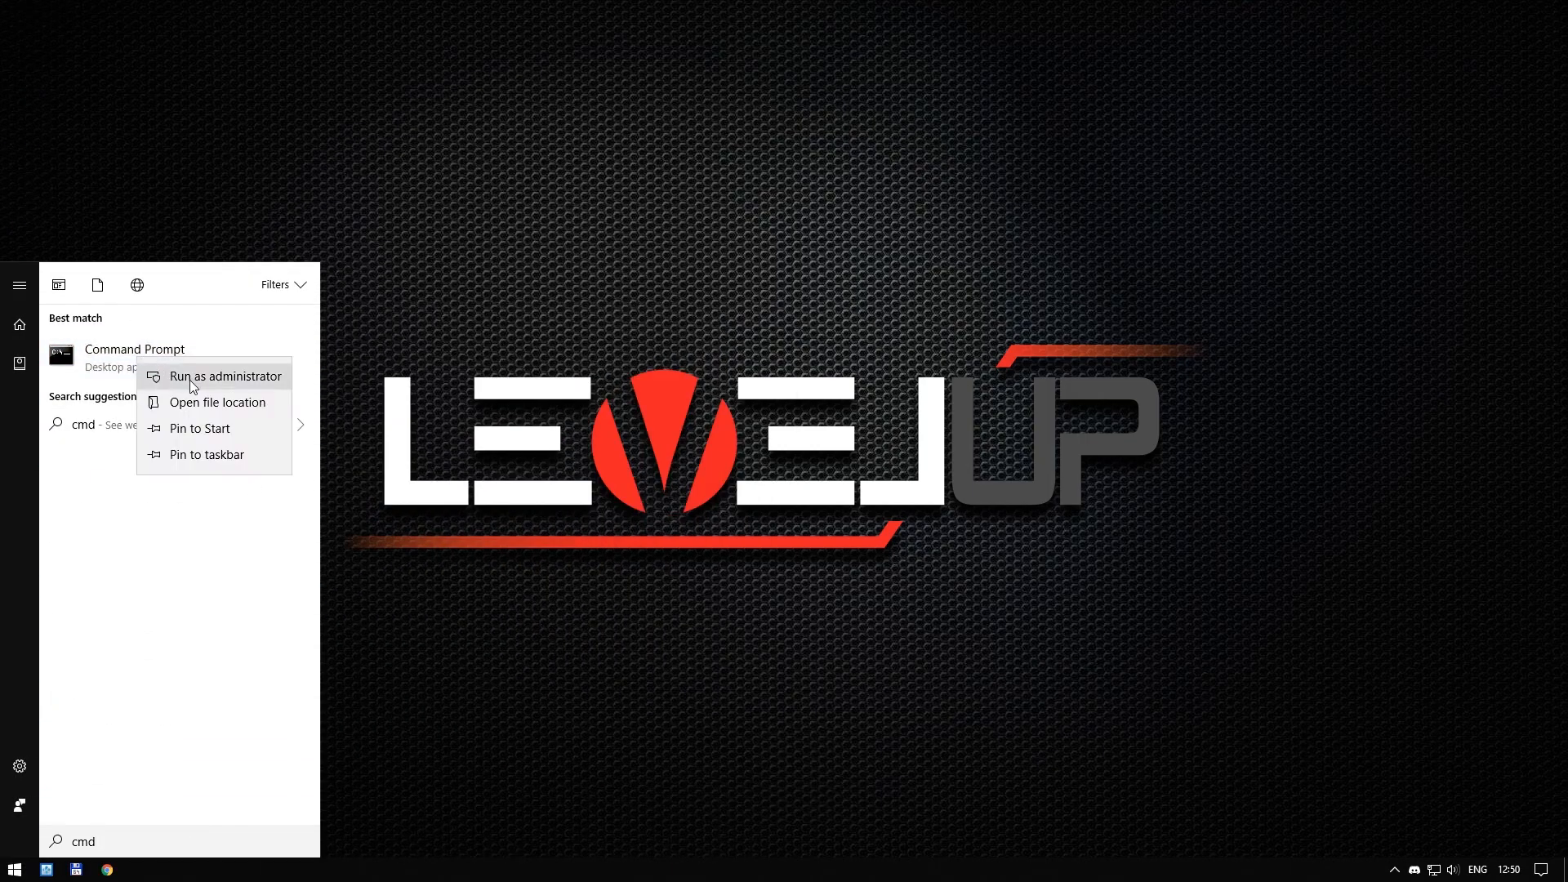
left_click(196, 373)
left_click(735, 529)
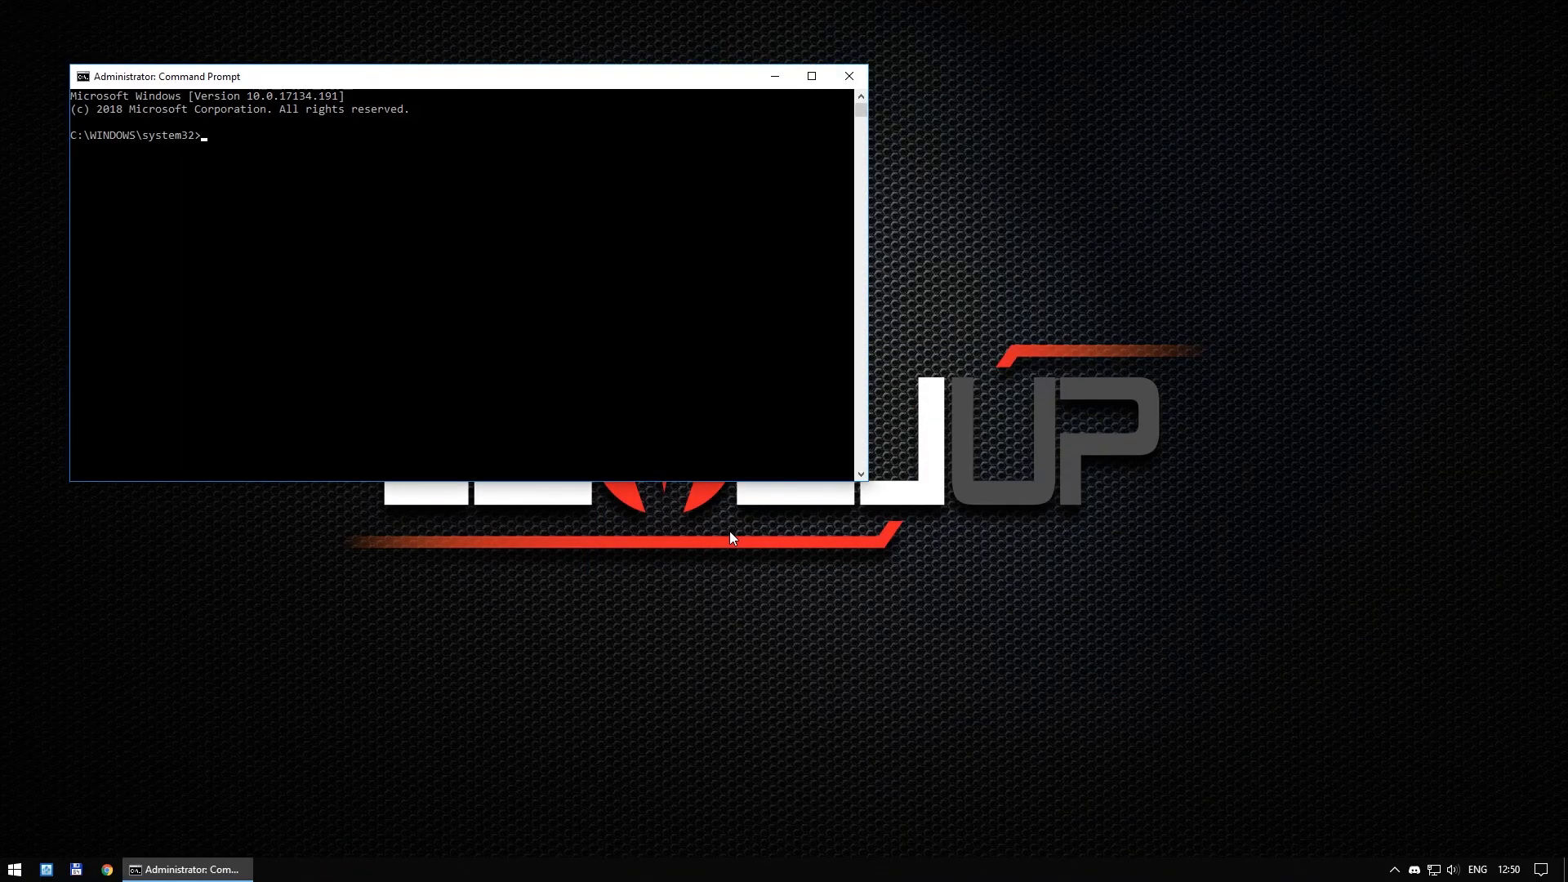
Step: Enter the powercfg command in the administrator Command Prompt
type("powercfg")
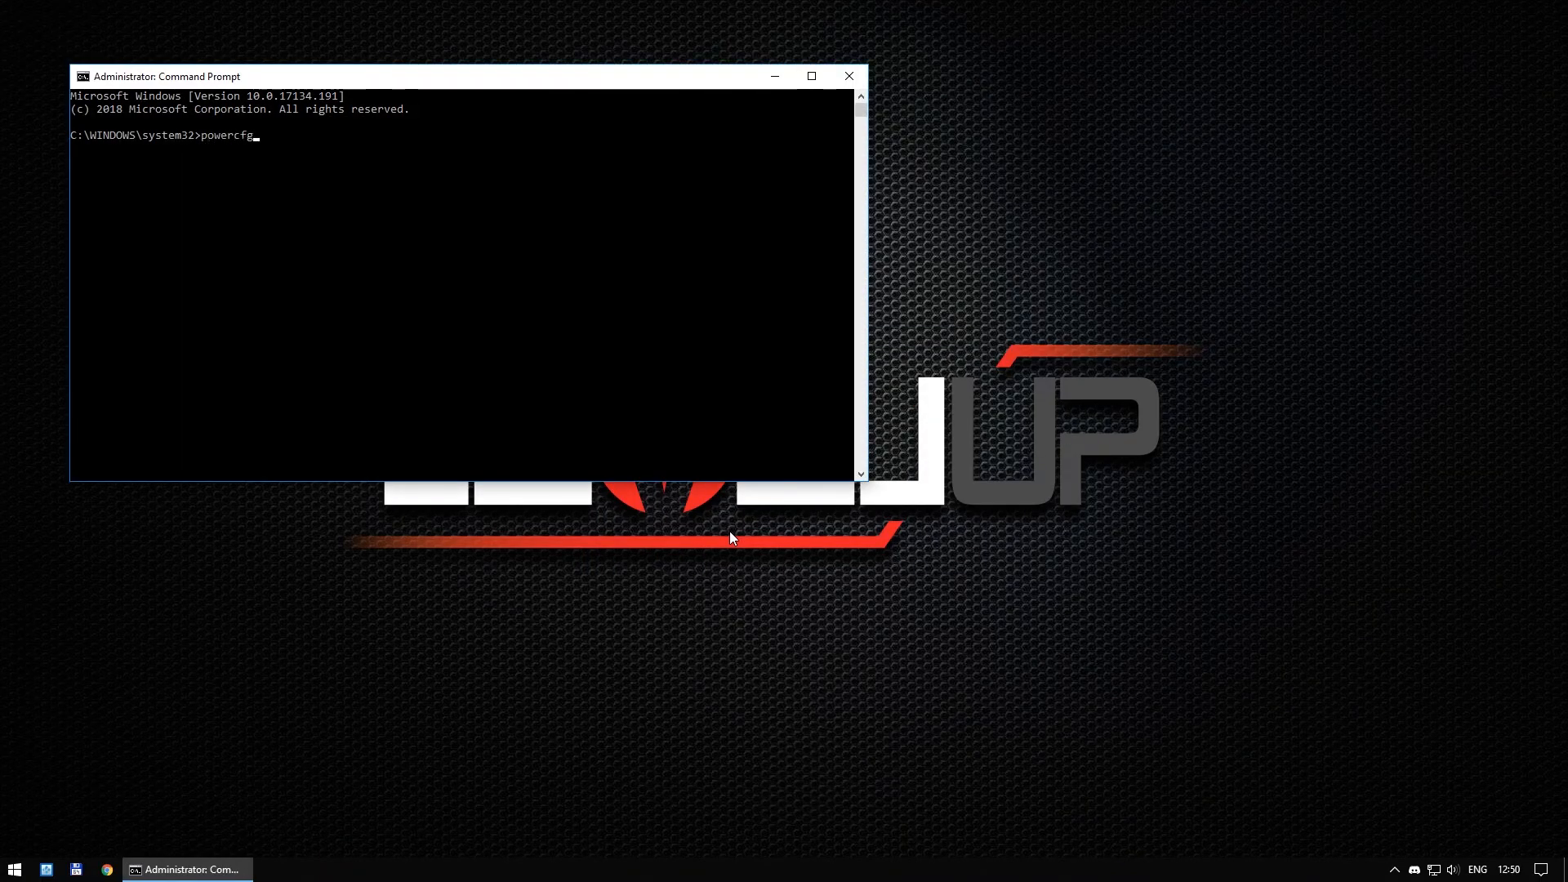